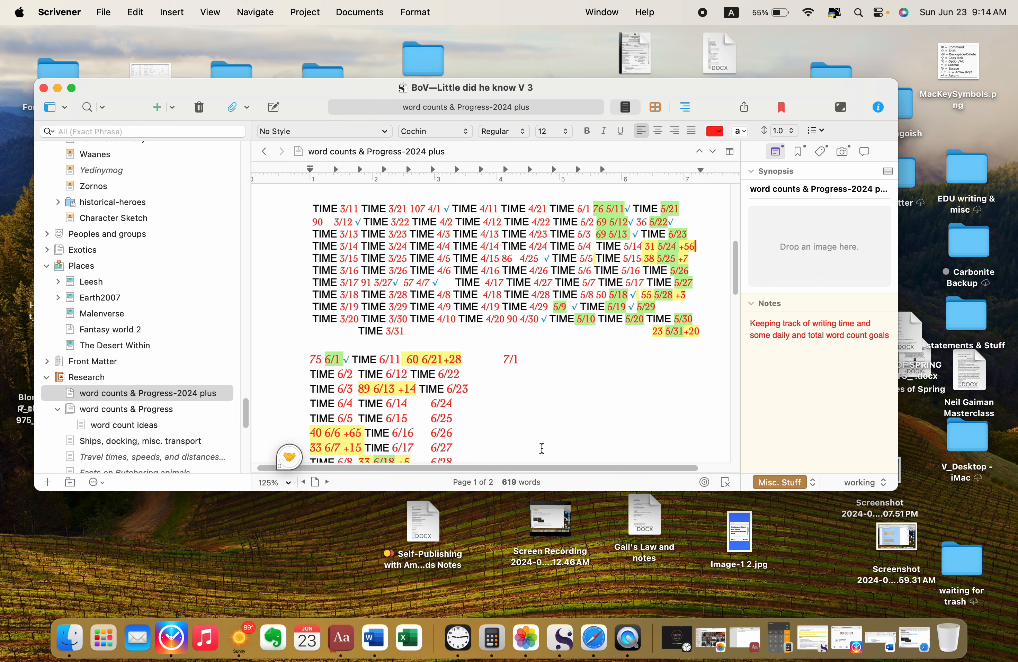
Step: Review the 2024 writing-time log and its weekly hour calculations, highlighting the total in the "6/22 before start" line
{"action": "scroll", "coordinate": [541, 448], "scroll_direction": "down", "scroll_amount": 5}
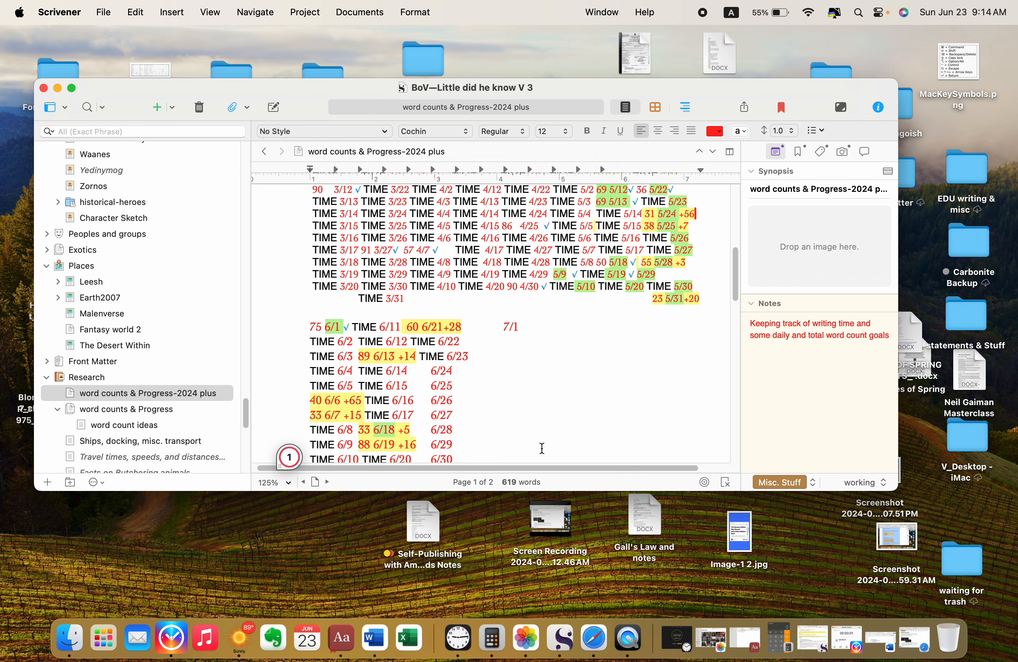
{"action": "scroll", "coordinate": [542, 448], "scroll_direction": "down", "scroll_amount": 2}
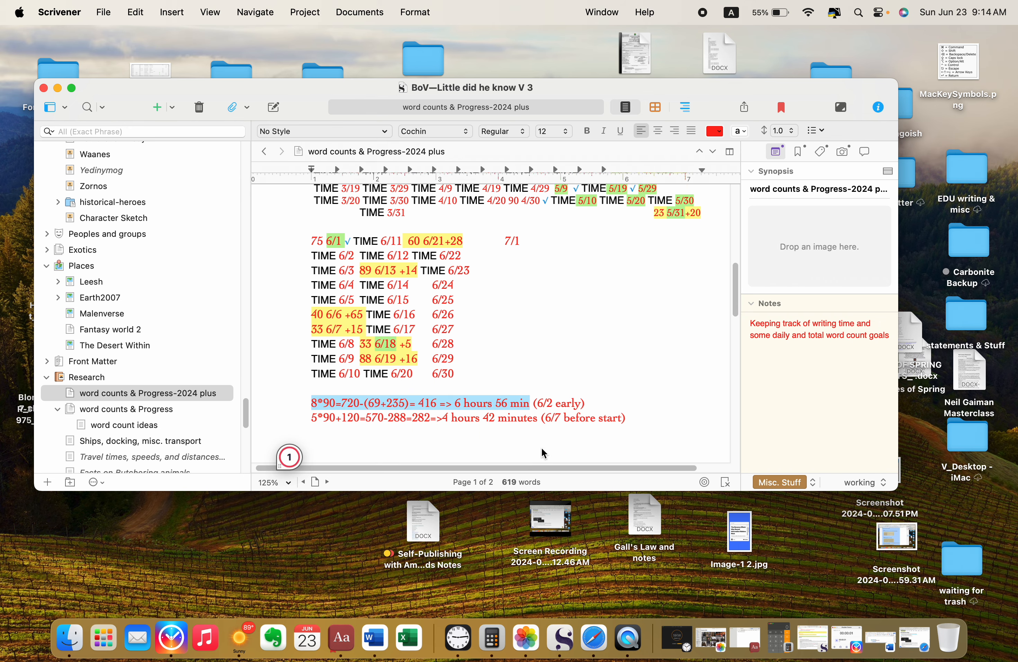
{"action": "scroll", "coordinate": [541, 447], "scroll_direction": "up", "scroll_amount": 7}
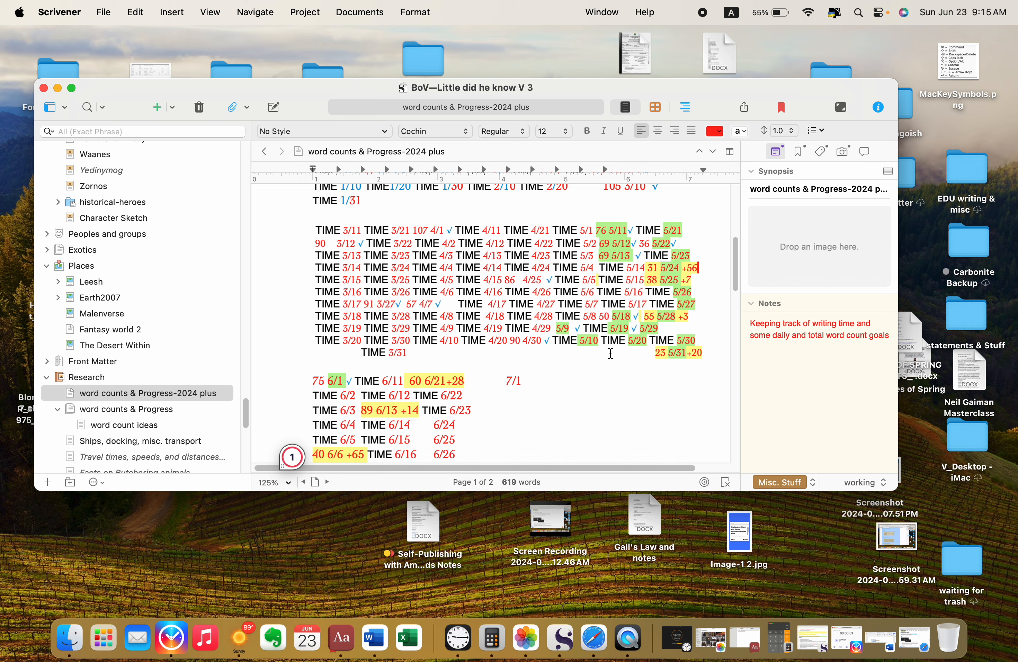
{"action": "scroll", "coordinate": [610, 354], "scroll_direction": "down", "scroll_amount": 2}
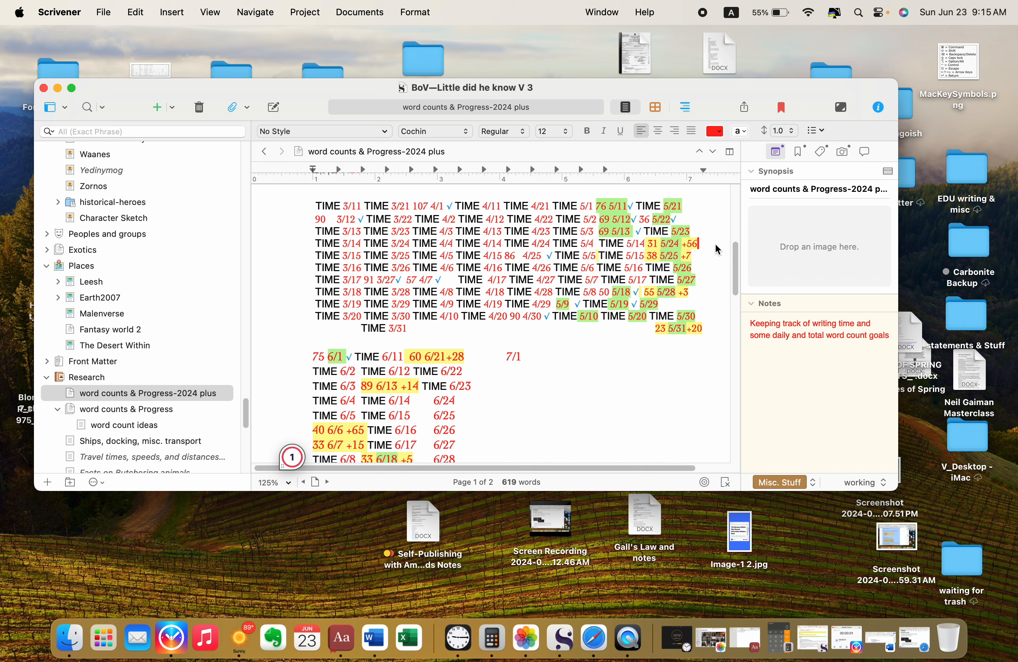
{"action": "scroll", "coordinate": [516, 321], "scroll_direction": "down", "scroll_amount": 10}
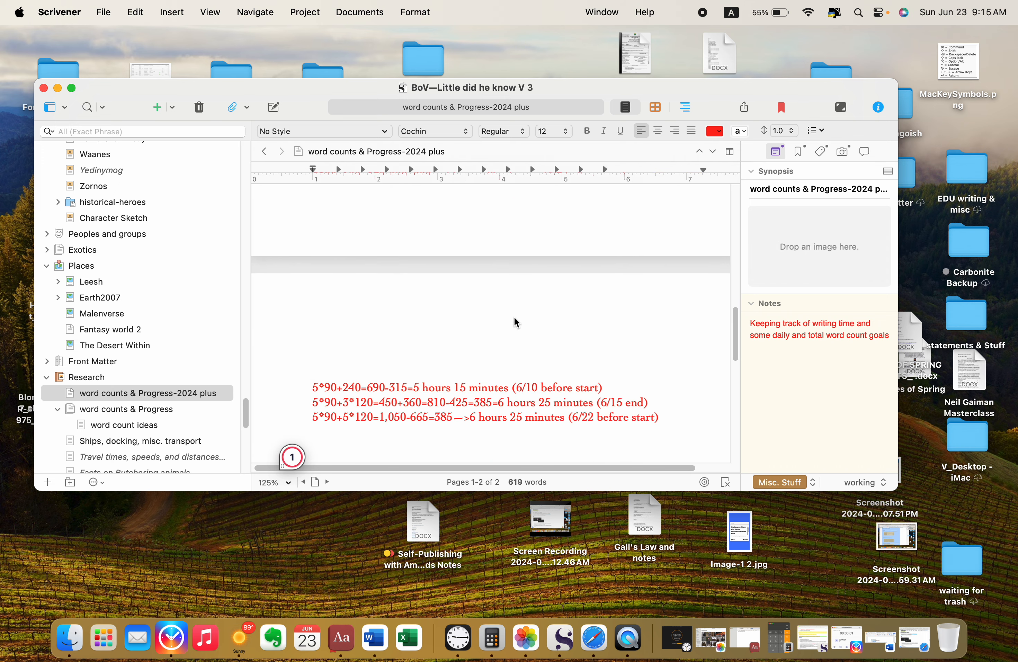
{"action": "scroll", "coordinate": [516, 323], "scroll_direction": "down", "scroll_amount": 4}
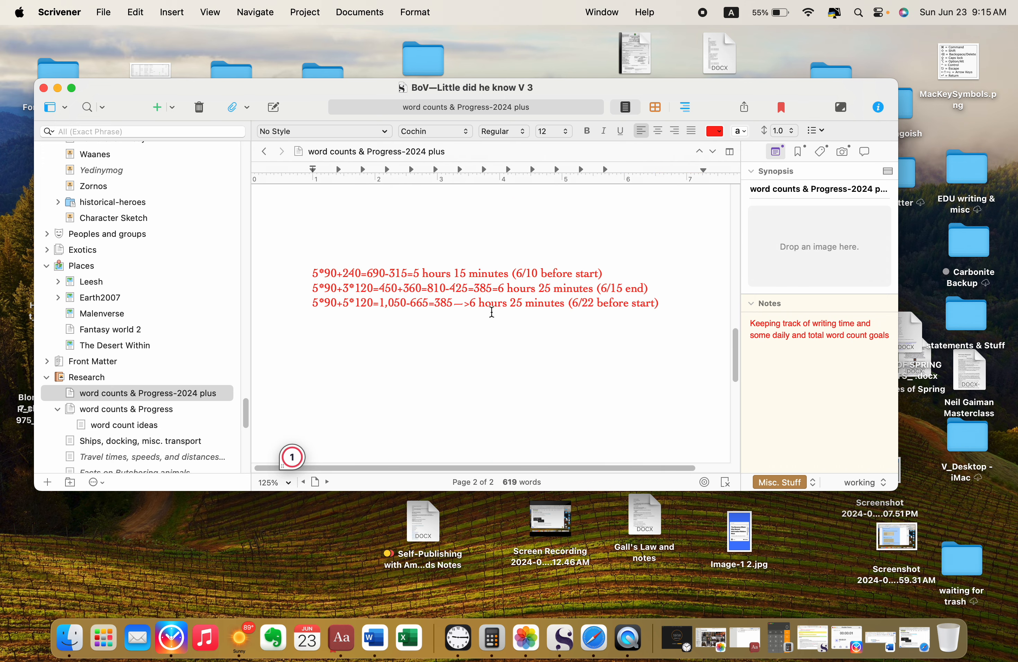
{"action": "left_click_drag", "start_coordinate": [468, 306], "coordinate": [718, 295]}
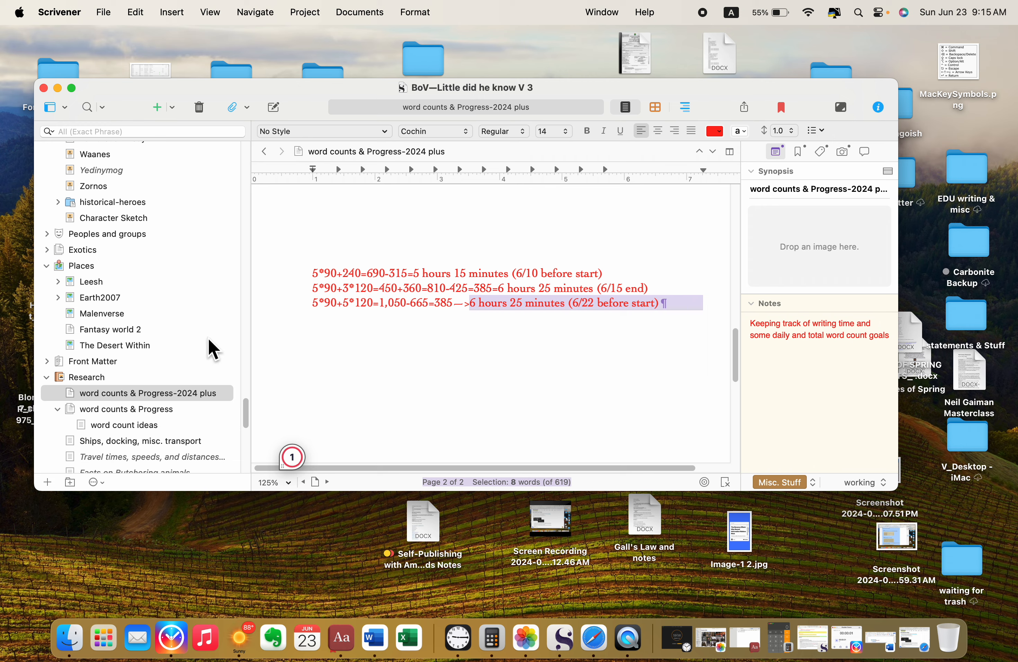
Step: Open the document "Chapter 19f <txt> with Kid pt 2" from the Chapter 19x Gietdoorn folder
{"action": "scroll", "coordinate": [305, 343], "scroll_direction": "up", "scroll_amount": 8}
{"action": "scroll", "coordinate": [123, 329], "scroll_direction": "up", "scroll_amount": 10}
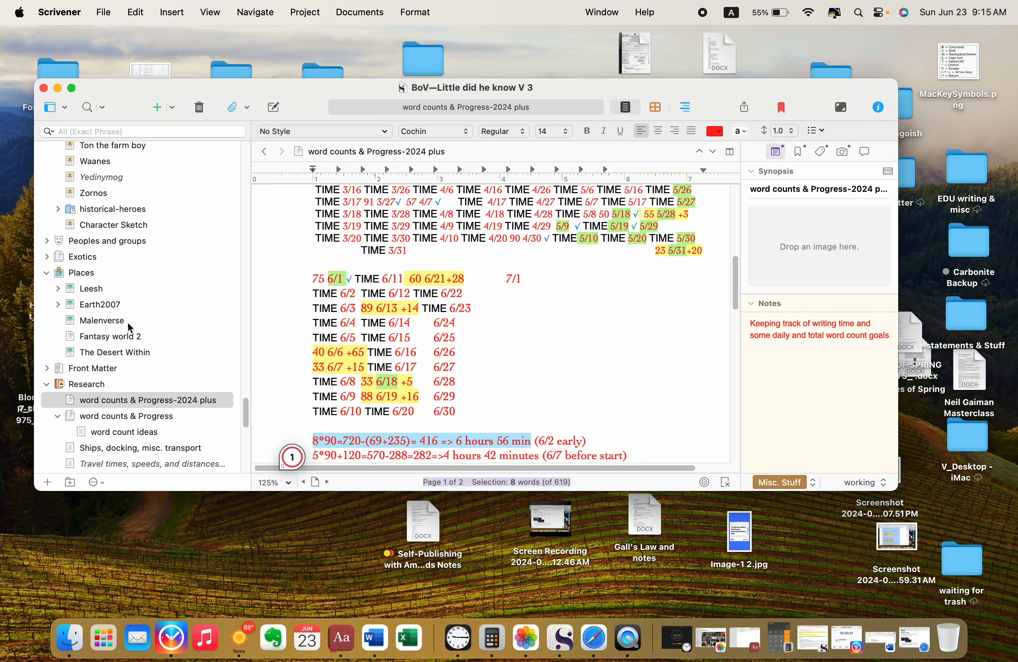
{"action": "scroll", "coordinate": [129, 328], "scroll_direction": "up", "scroll_amount": 10}
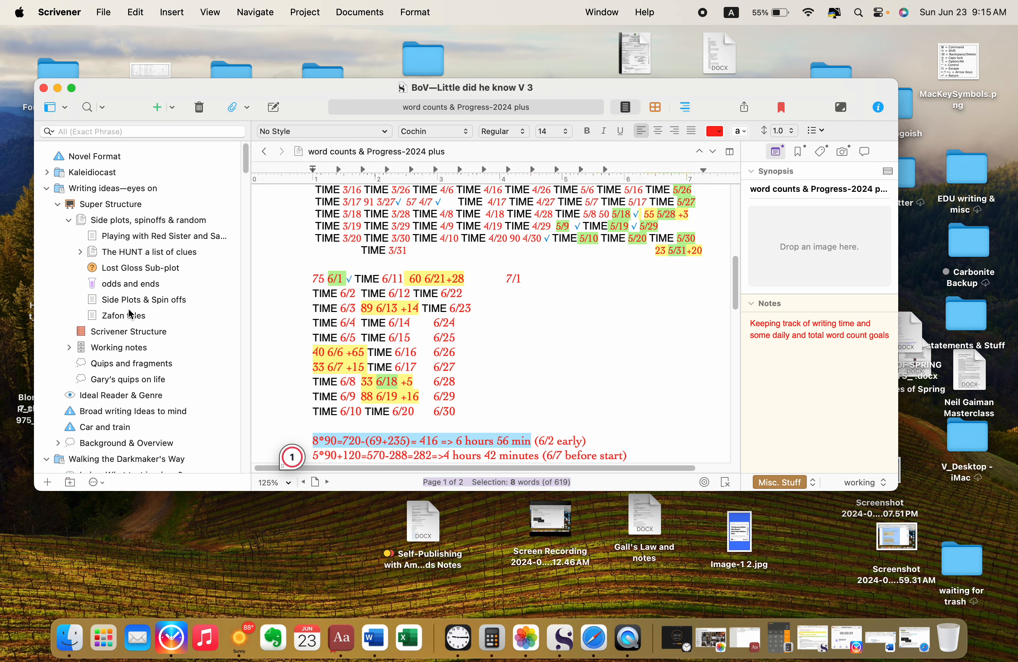
{"action": "scroll", "coordinate": [129, 328], "scroll_direction": "down", "scroll_amount": 2}
{"action": "scroll", "coordinate": [130, 314], "scroll_direction": "down", "scroll_amount": 8}
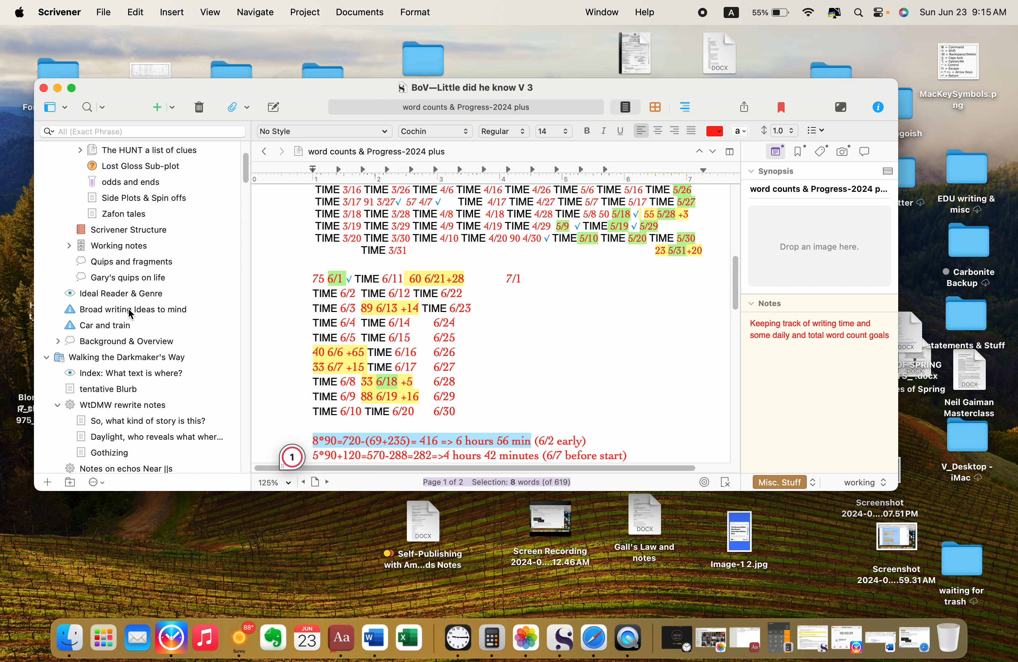
{"action": "scroll", "coordinate": [130, 313], "scroll_direction": "down", "scroll_amount": 1}
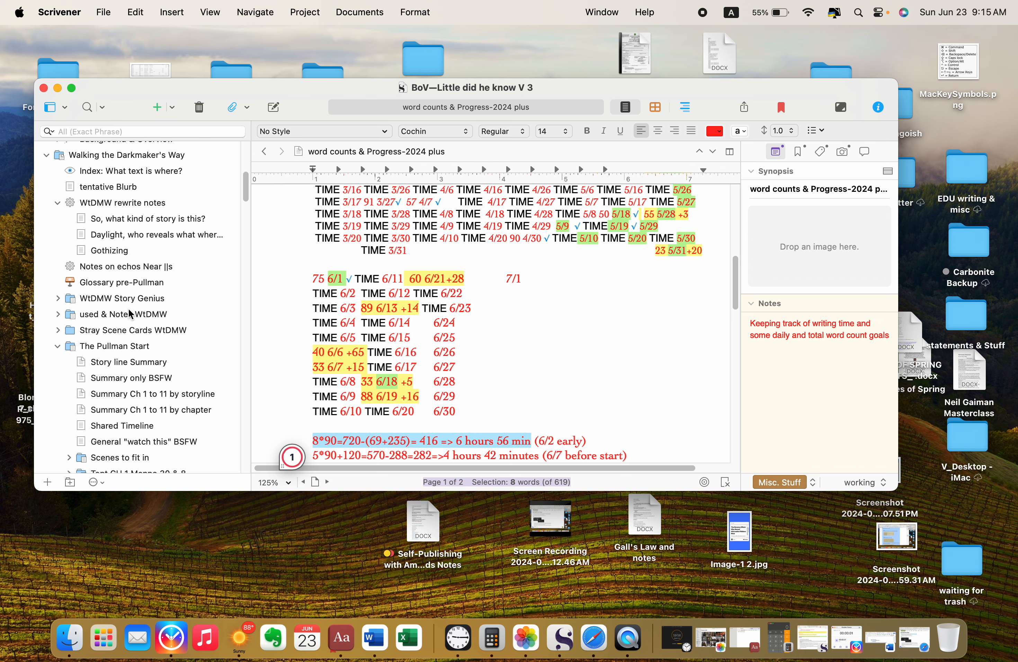
{"action": "scroll", "coordinate": [129, 310], "scroll_direction": "down", "scroll_amount": 10}
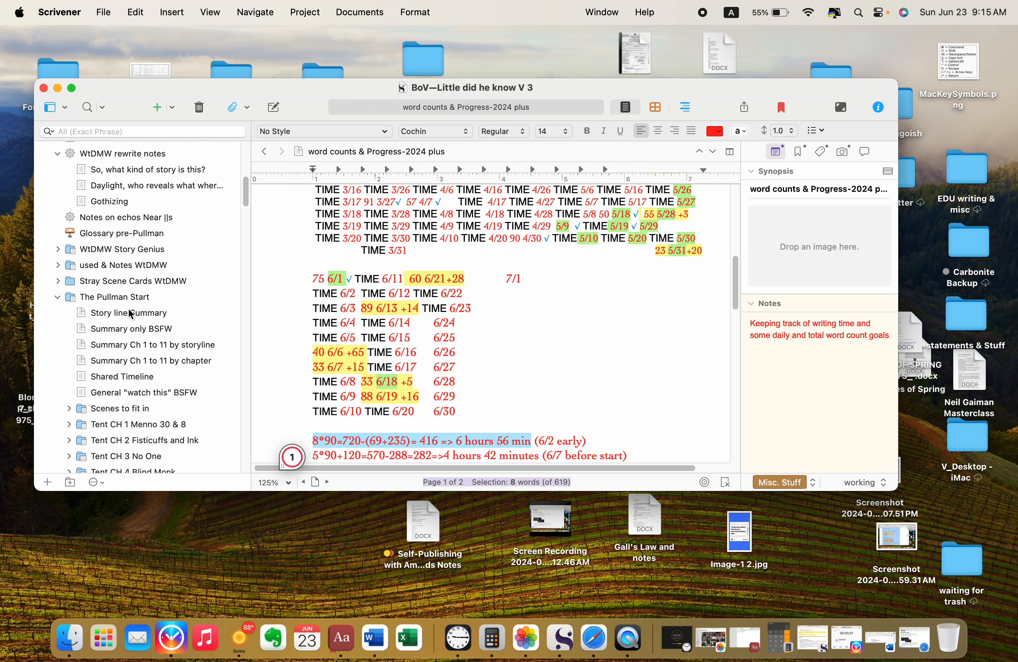
{"action": "scroll", "coordinate": [128, 308], "scroll_direction": "down", "scroll_amount": 2}
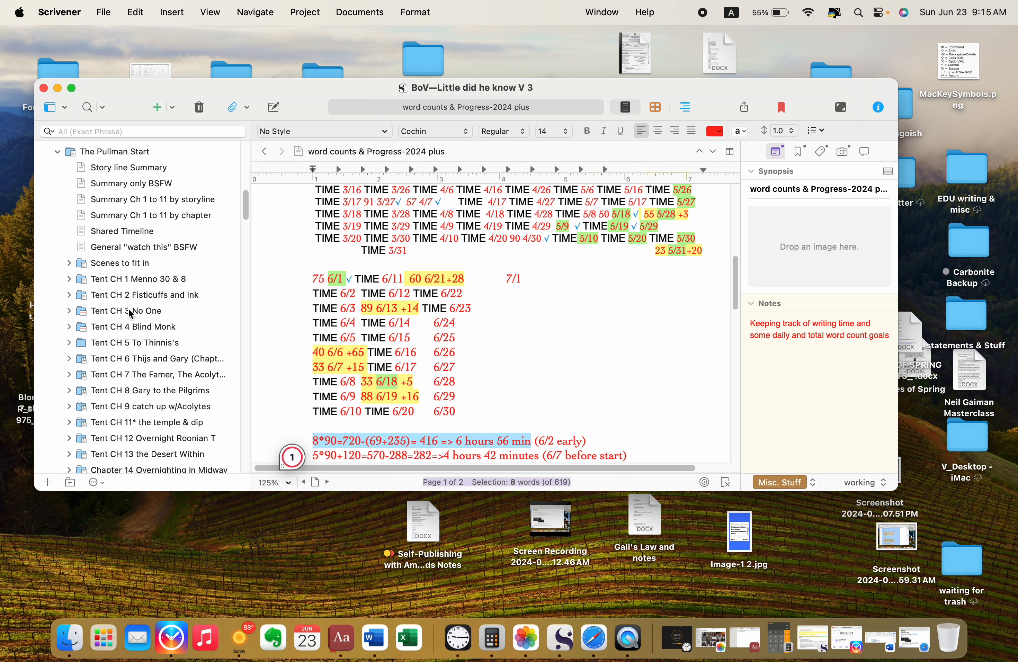
{"action": "scroll", "coordinate": [128, 308], "scroll_direction": "down", "scroll_amount": 15}
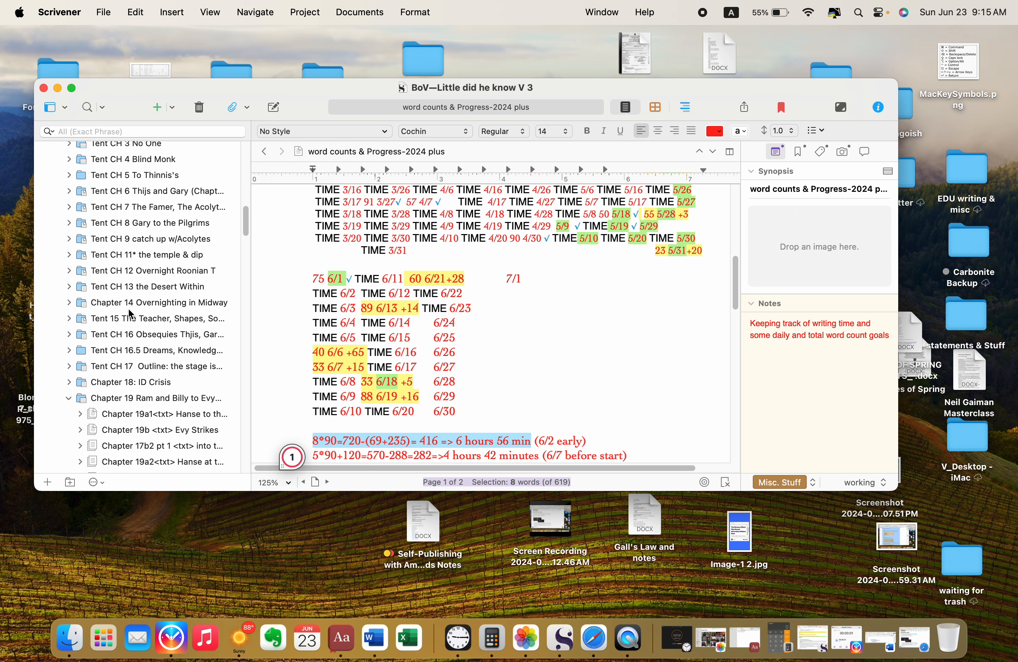
{"action": "scroll", "coordinate": [130, 314], "scroll_direction": "down", "scroll_amount": 1}
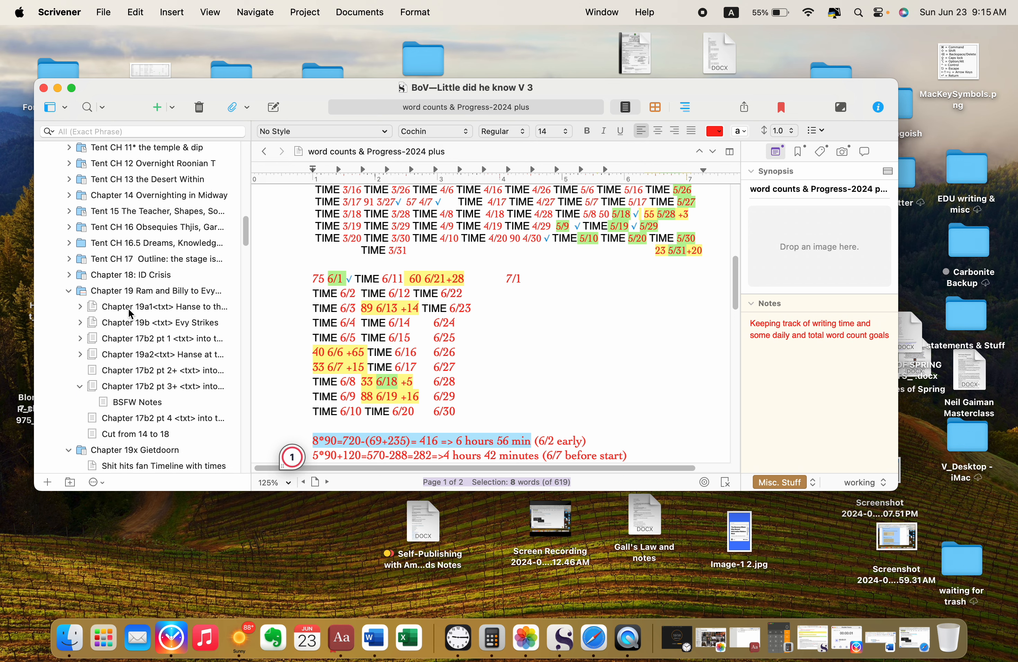
{"action": "scroll", "coordinate": [129, 310], "scroll_direction": "down", "scroll_amount": 6}
{"action": "scroll", "coordinate": [130, 314], "scroll_direction": "down", "scroll_amount": 2}
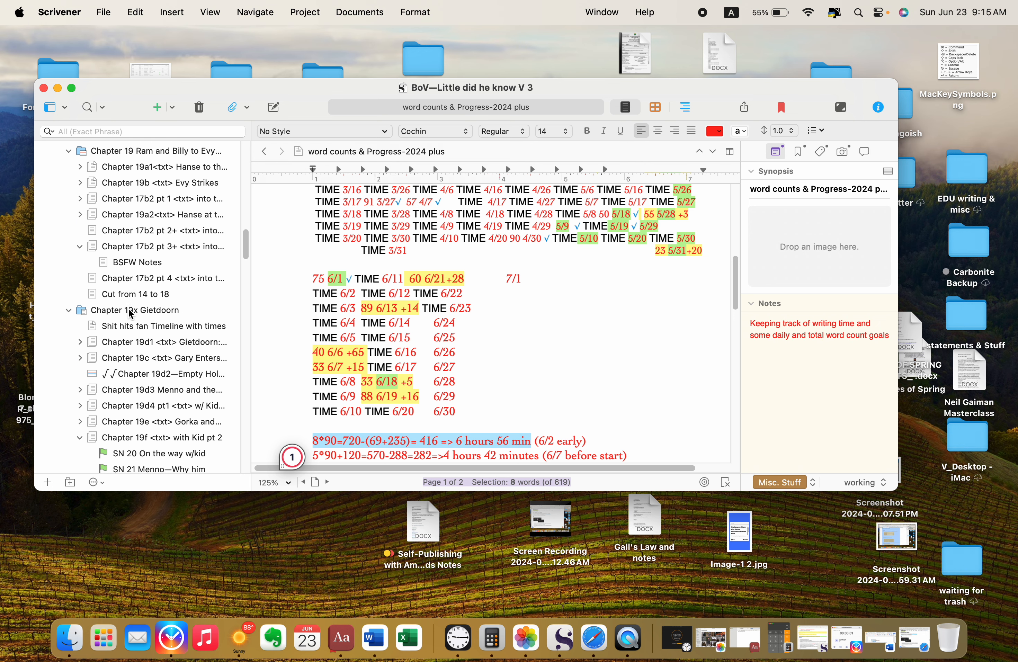
{"action": "scroll", "coordinate": [130, 314], "scroll_direction": "down", "scroll_amount": 7}
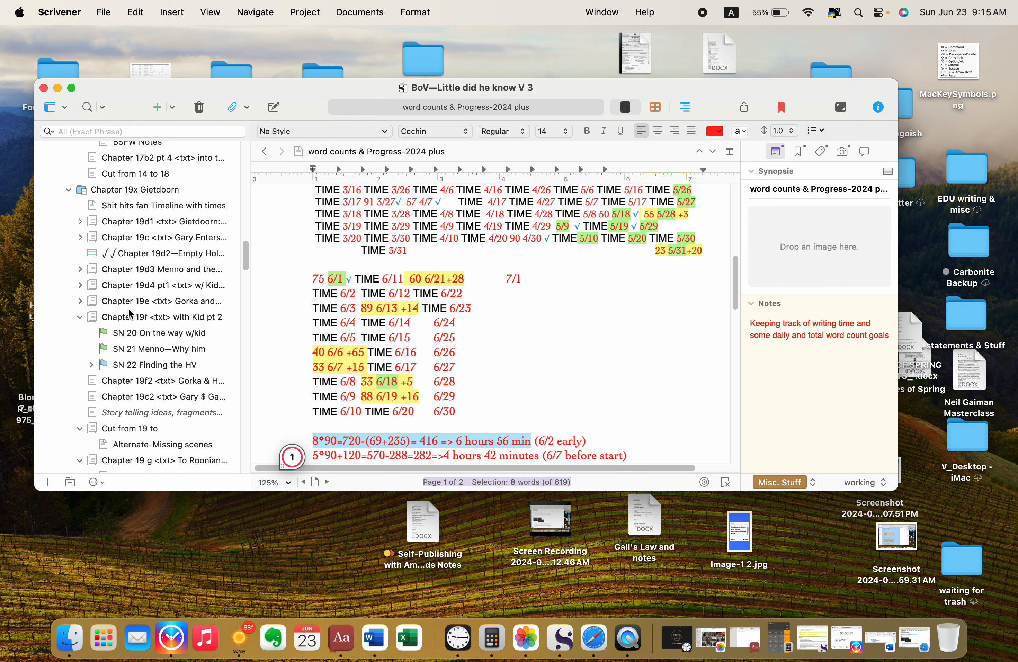
{"action": "left_click", "coordinate": [153, 287]}
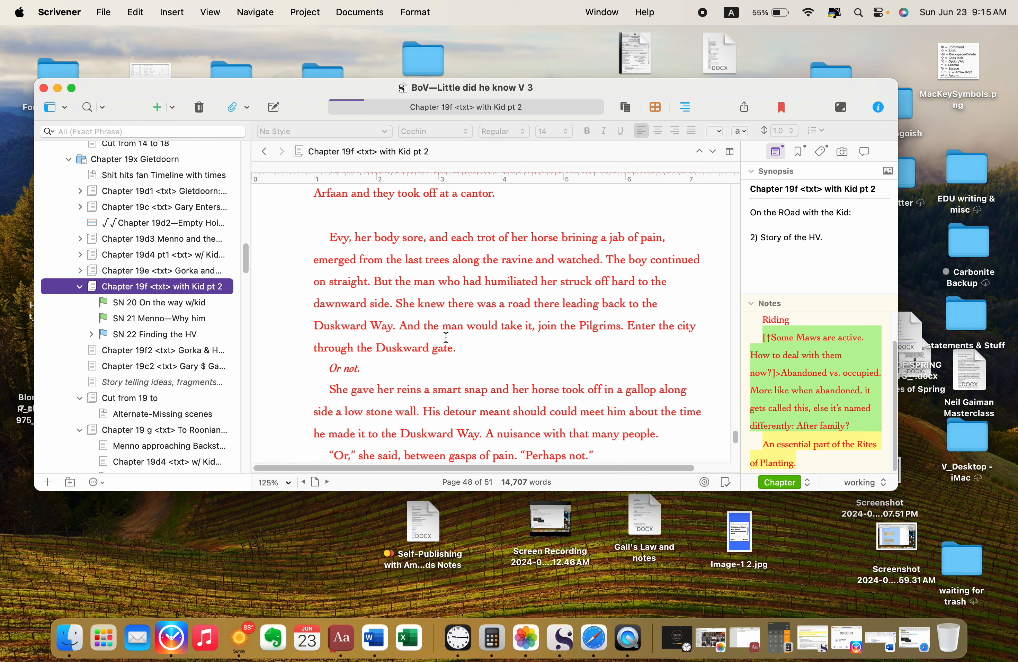
{"action": "scroll", "coordinate": [446, 338], "scroll_direction": "down", "scroll_amount": 5}
{"action": "scroll", "coordinate": [445, 338], "scroll_direction": "up", "scroll_amount": 4}
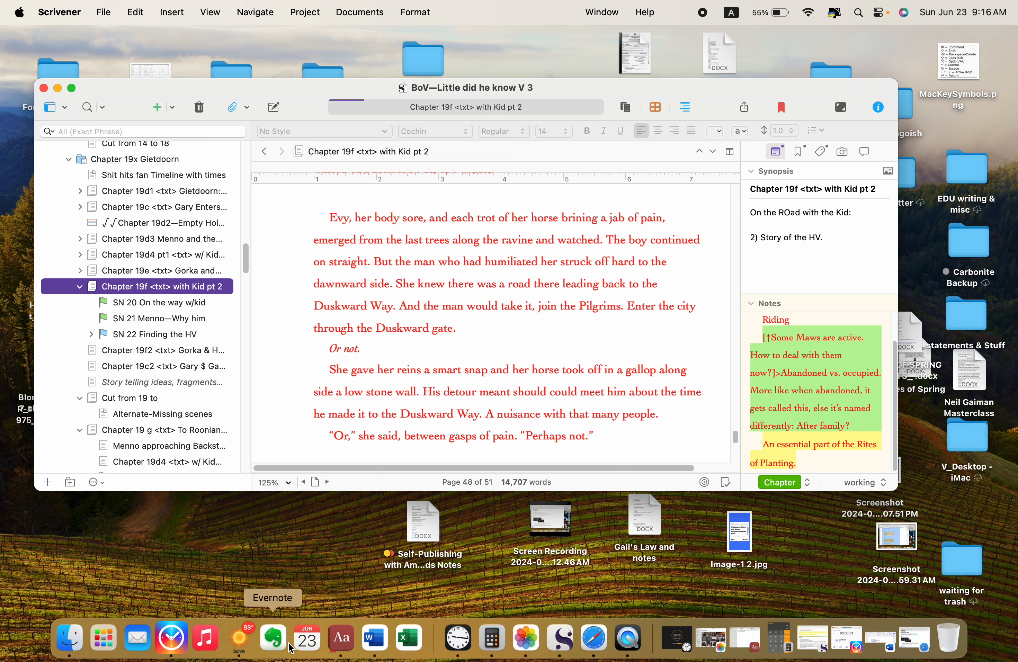
Step: Switch to Flexible Timers, start the W timer and add 2 minutes to its elapsed time
{"action": "left_click", "coordinate": [171, 638]}
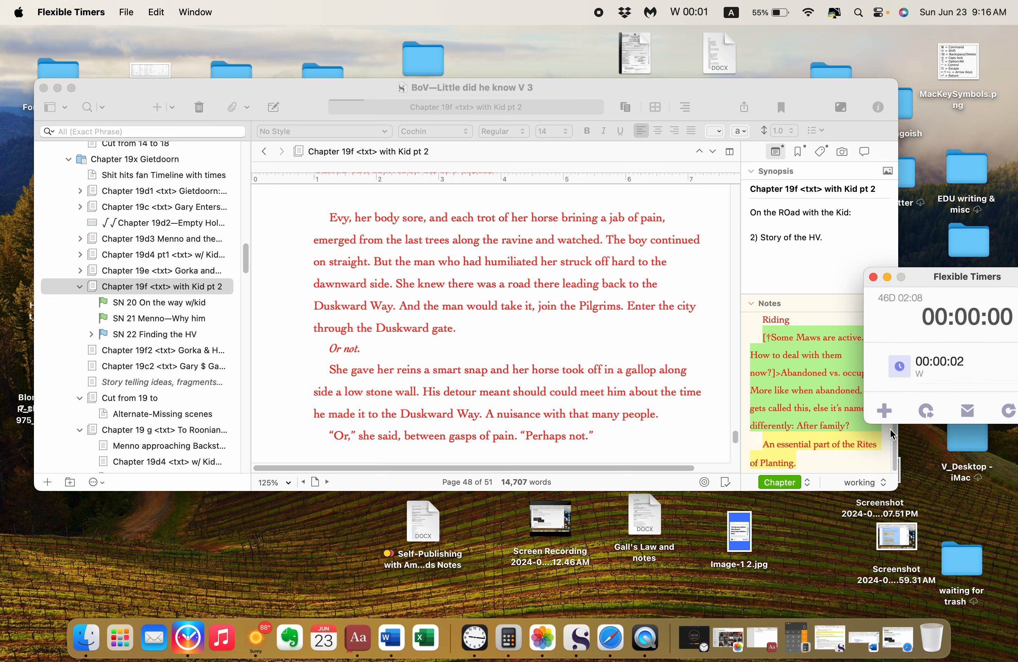
{"action": "left_click", "coordinate": [902, 368]}
{"action": "right_click", "coordinate": [902, 370]}
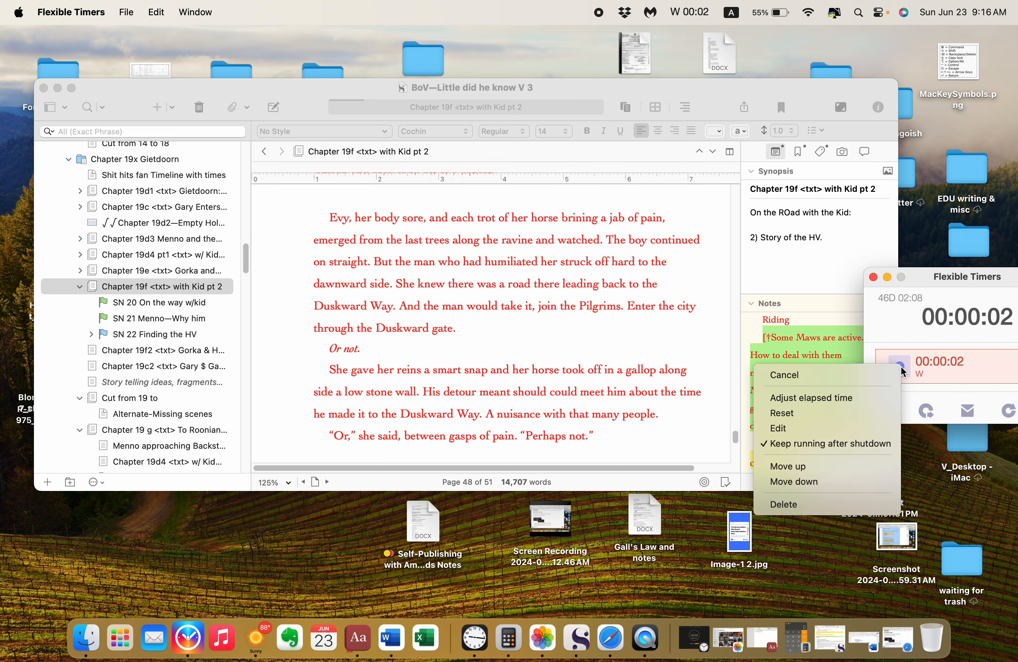
{"action": "left_click", "coordinate": [813, 394]}
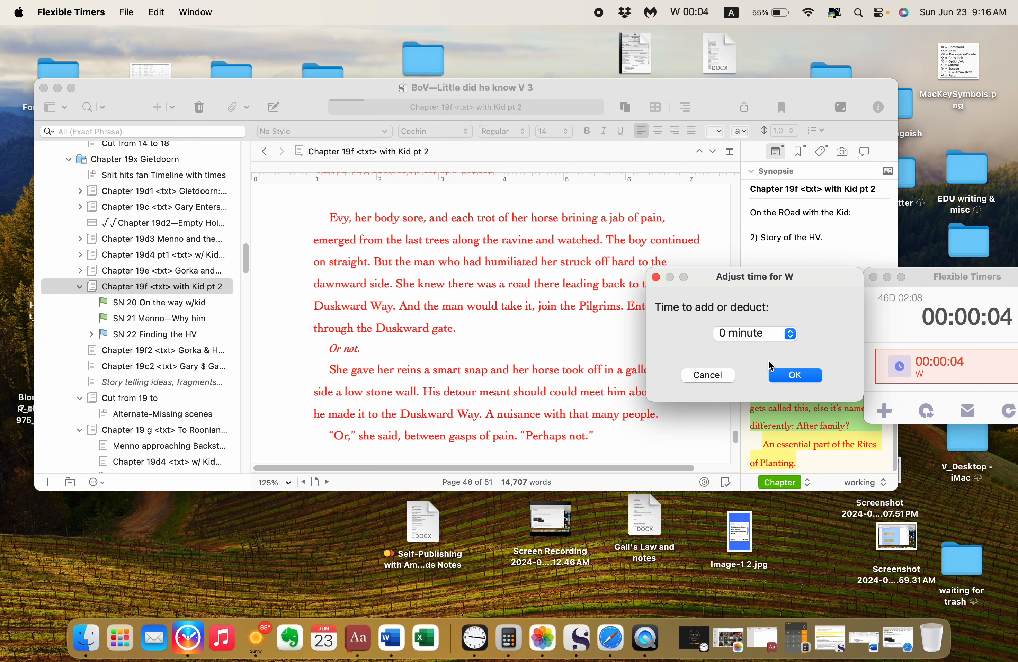
{"action": "left_click", "coordinate": [783, 333]}
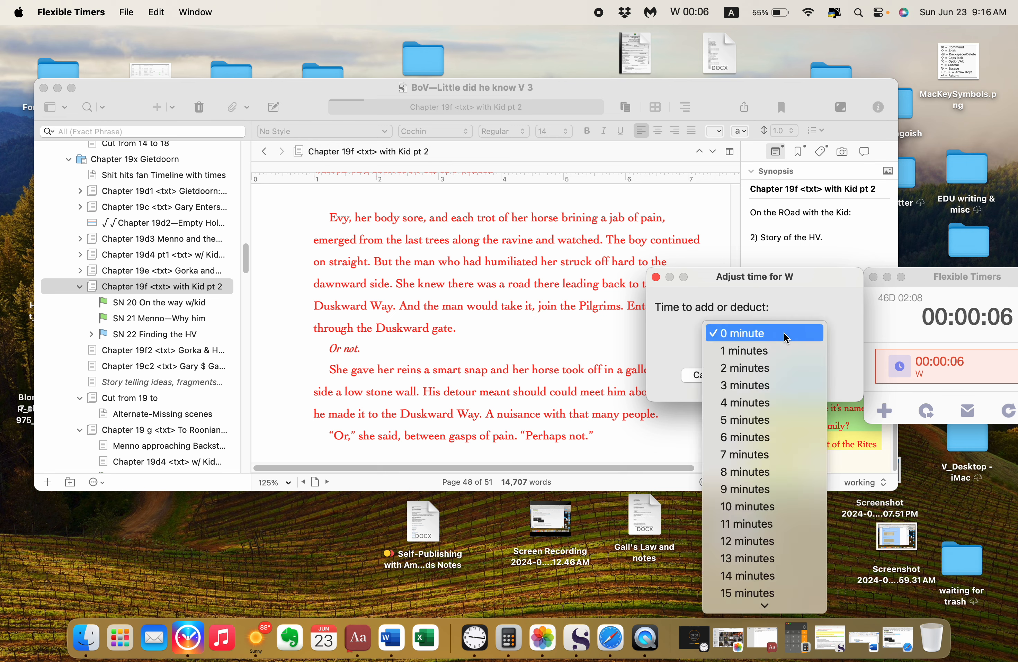
{"action": "left_click", "coordinate": [778, 368]}
{"action": "left_click", "coordinate": [799, 376]}
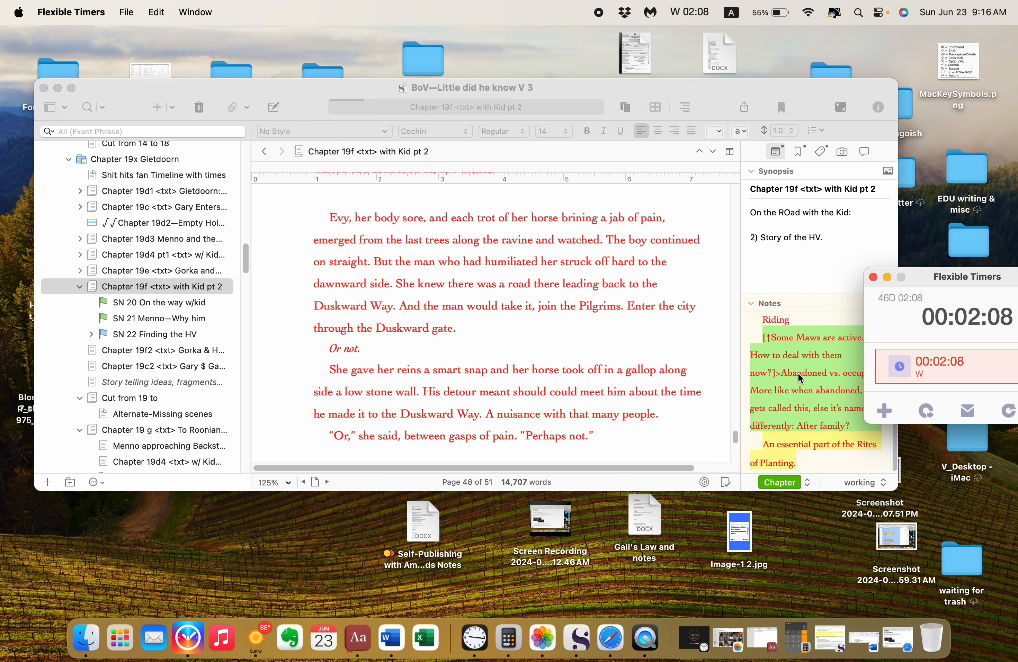
Step: Return to Scrivener and select the paragraph from "Before Kontis could say" through "took off at a cantor."
{"action": "left_click", "coordinate": [464, 343]}
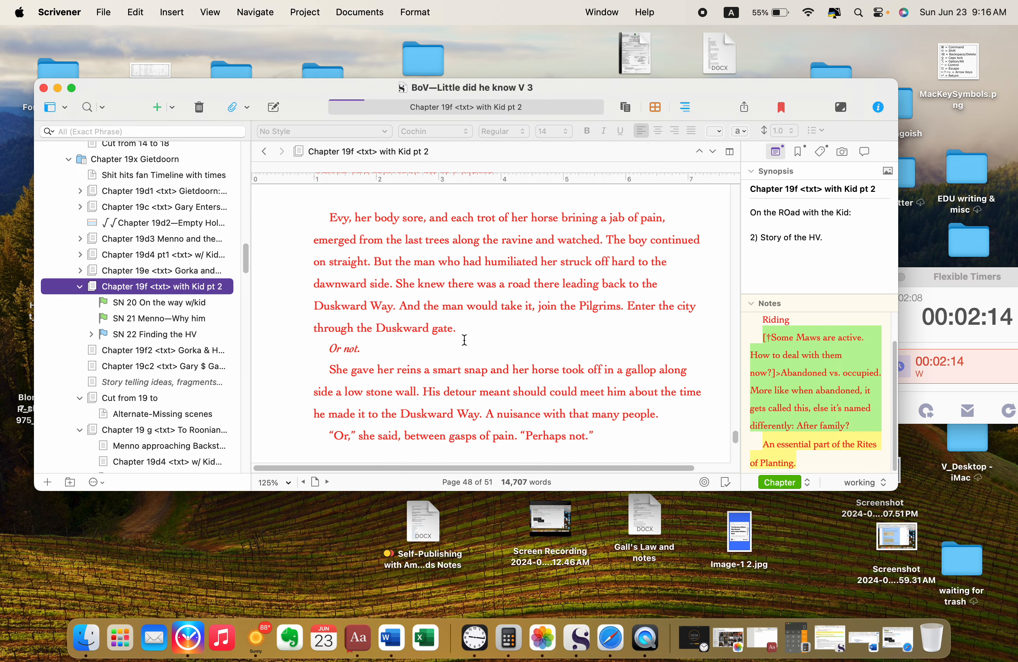
{"action": "scroll", "coordinate": [332, 262], "scroll_direction": "up", "scroll_amount": 5}
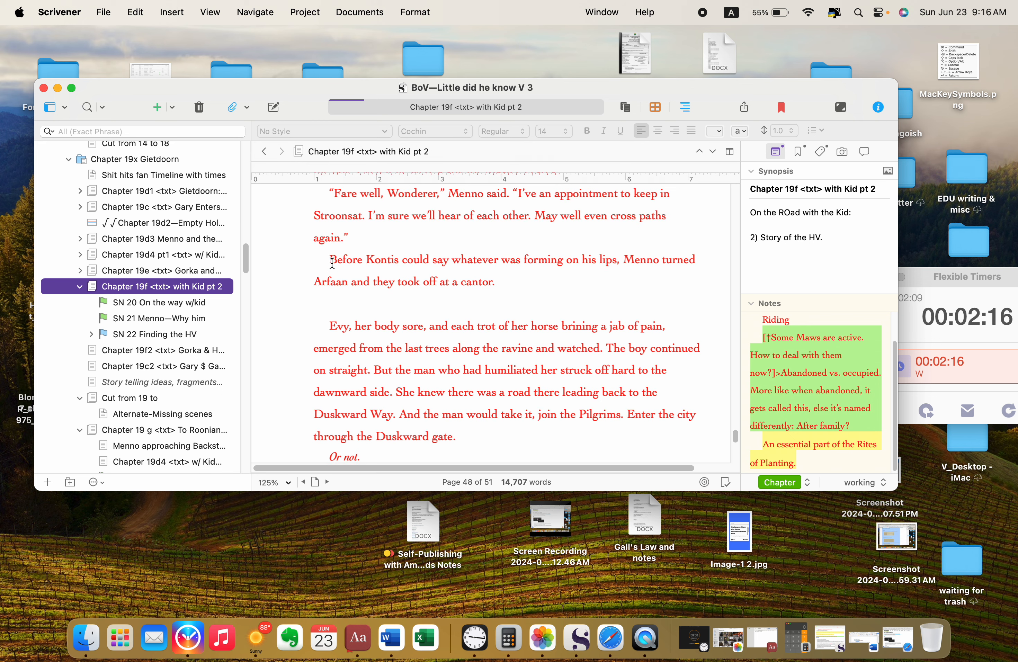
{"action": "left_click_drag", "start_coordinate": [332, 262], "coordinate": [536, 277]}
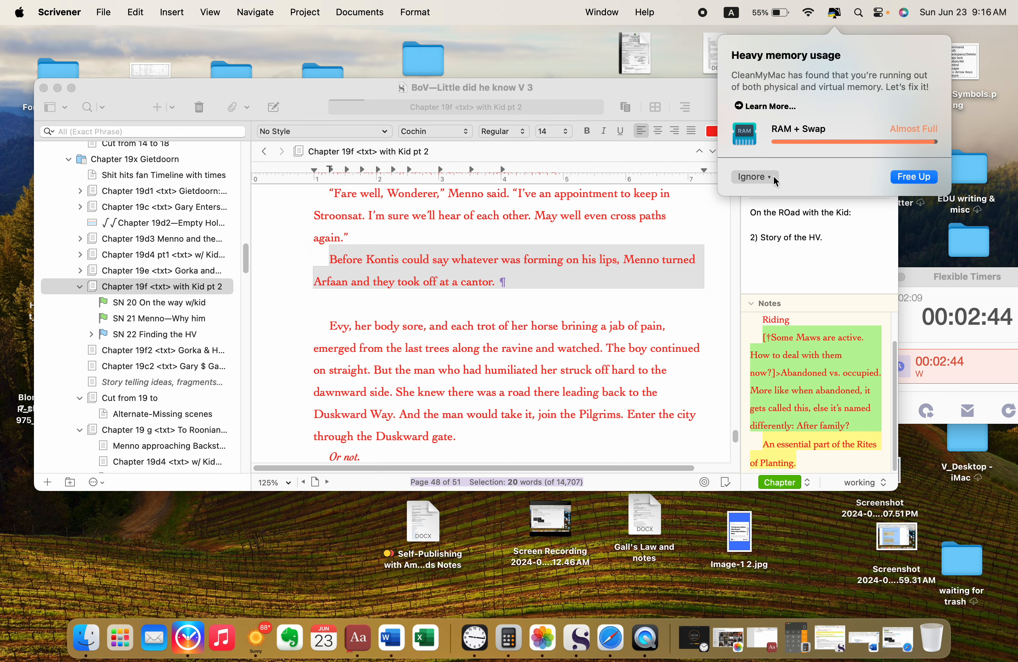
Step: Free up the RAM and swap memory in the CleanMyMac alert and quit Safari
{"action": "left_click", "coordinate": [911, 181]}
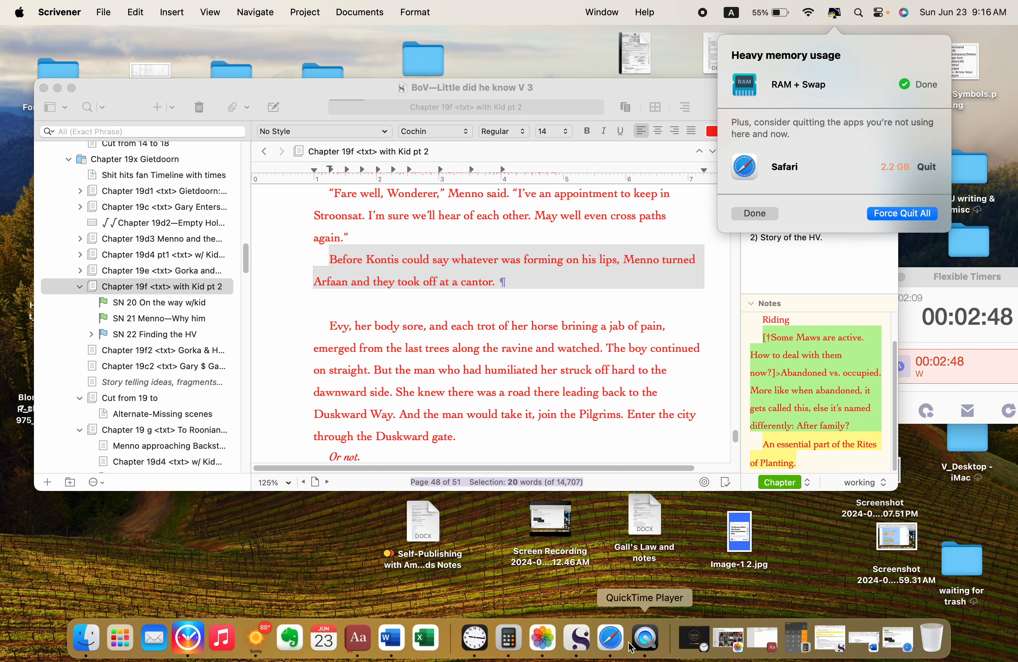
{"action": "left_click", "coordinate": [927, 167]}
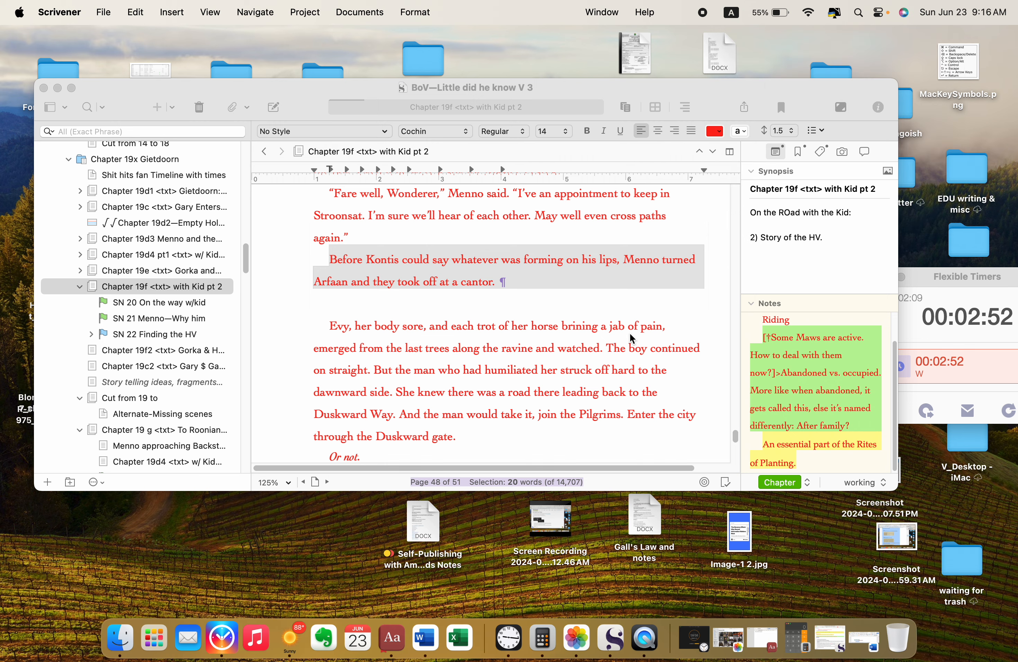
Step: Reread the passage around Menno's departure and reselect the whole paragraph beginning "Before Kontis could say"
{"action": "scroll", "coordinate": [633, 353], "scroll_direction": "down", "scroll_amount": 2}
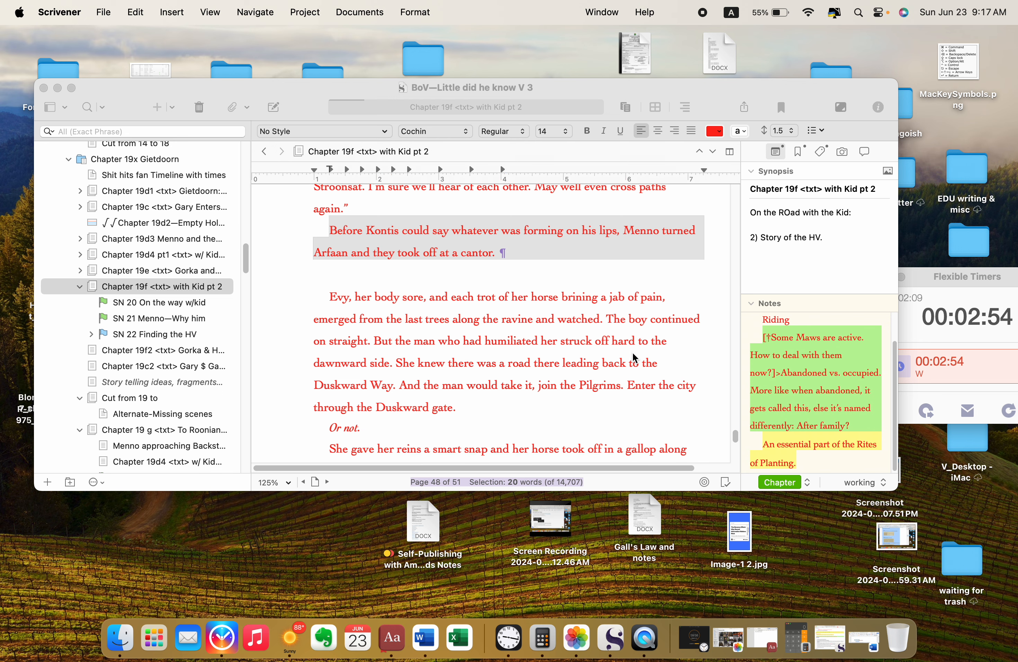
{"action": "scroll", "coordinate": [632, 357], "scroll_direction": "down", "scroll_amount": 2}
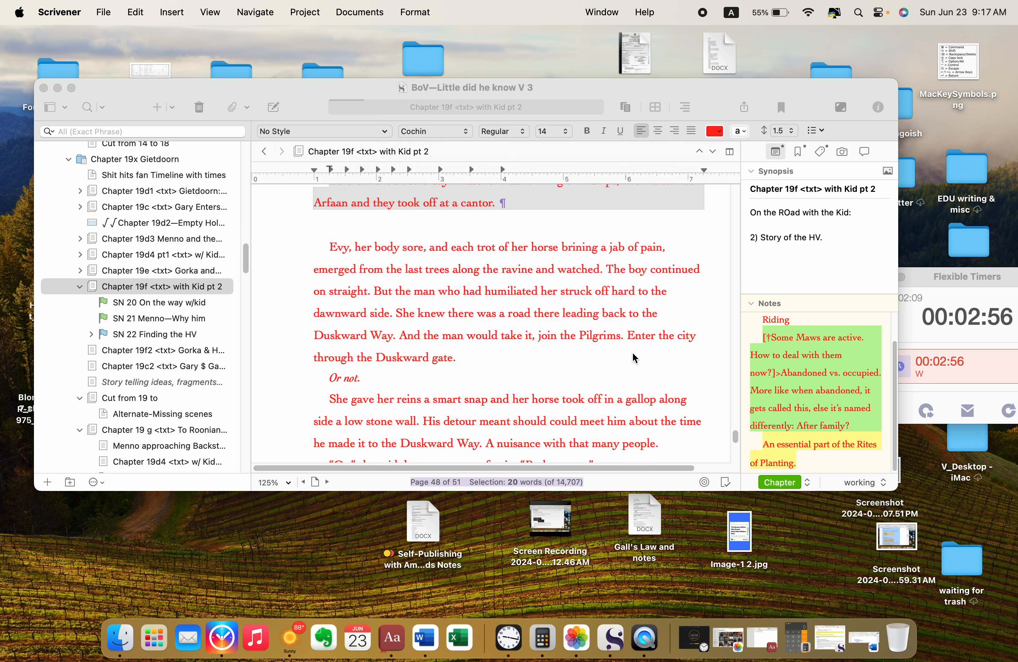
{"action": "scroll", "coordinate": [632, 357], "scroll_direction": "up", "scroll_amount": 2}
{"action": "left_click", "coordinate": [596, 245]}
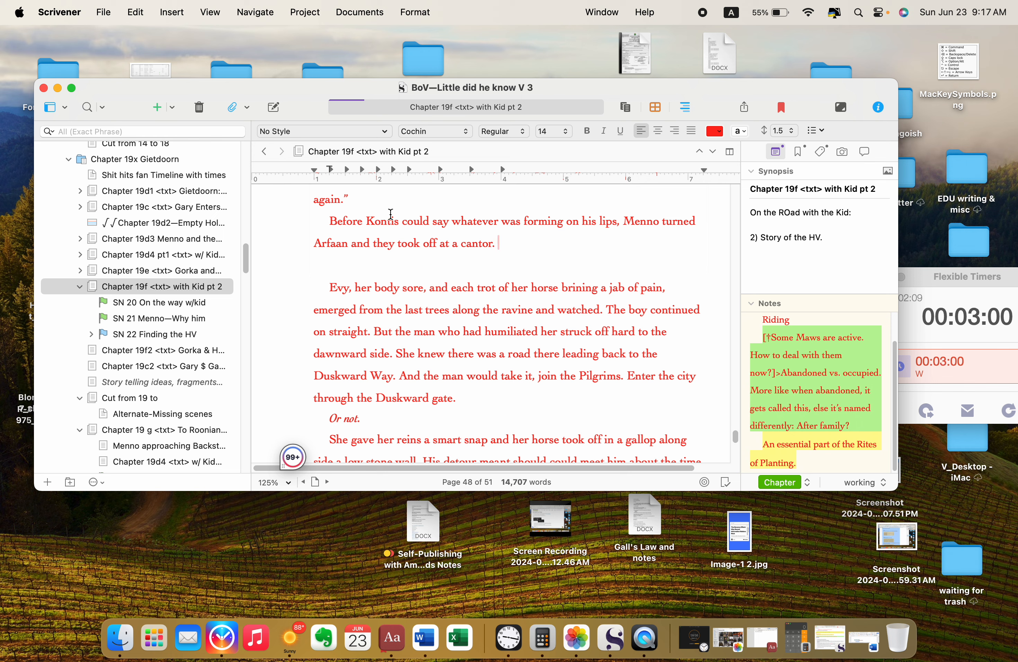
{"action": "left_click", "coordinate": [330, 223]}
{"action": "triple_click", "coordinate": [330, 223]}
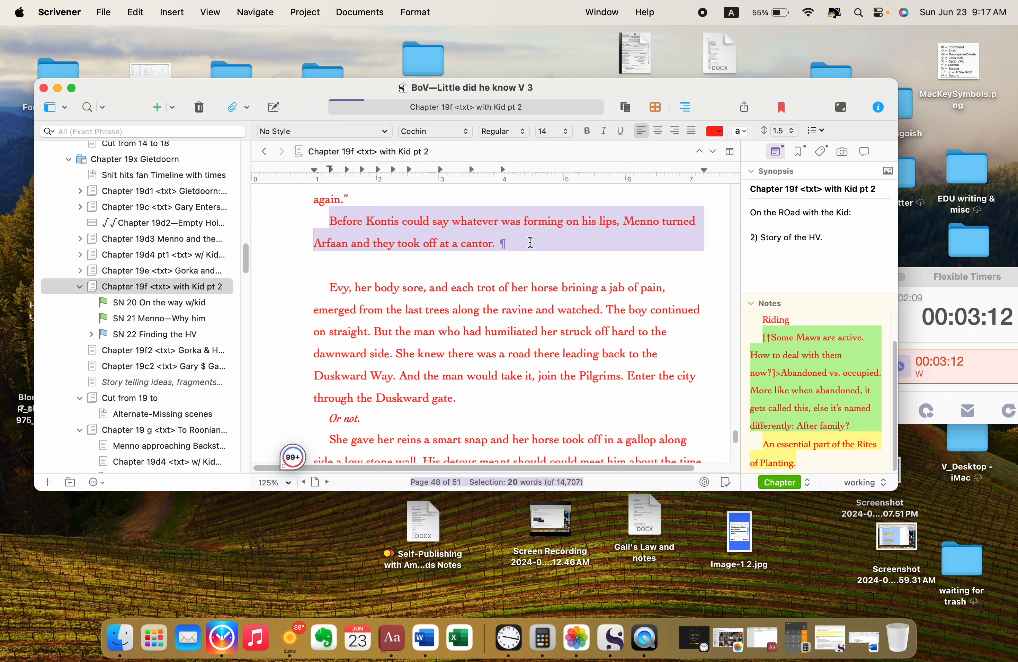
{"action": "scroll", "coordinate": [530, 242], "scroll_direction": "up", "scroll_amount": 3}
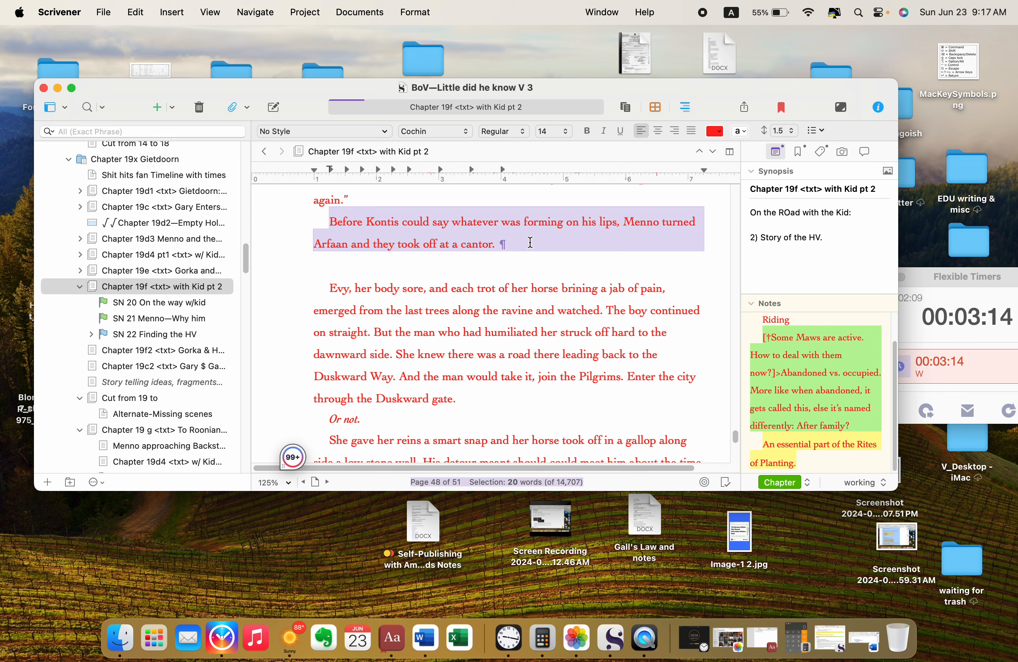
{"action": "scroll", "coordinate": [530, 242], "scroll_direction": "down", "scroll_amount": 6}
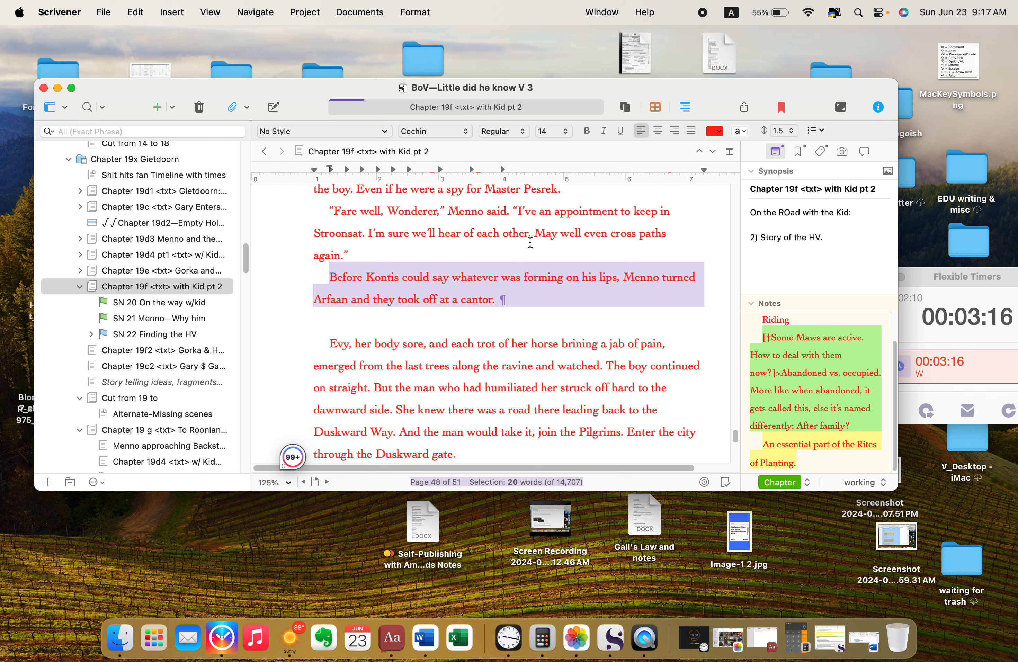
Step: Highlight the passage from "Evy, her body sore" through "Perhaps not." in yellow
{"action": "scroll", "coordinate": [530, 242], "scroll_direction": "down", "scroll_amount": 1}
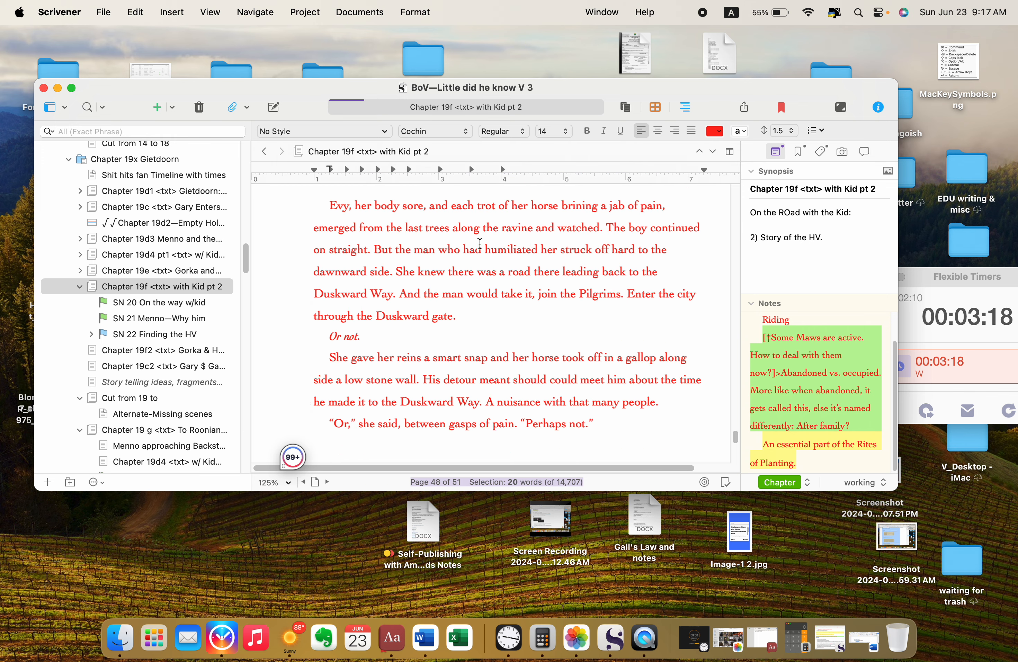
{"action": "left_click_drag", "start_coordinate": [330, 203], "coordinate": [675, 422]}
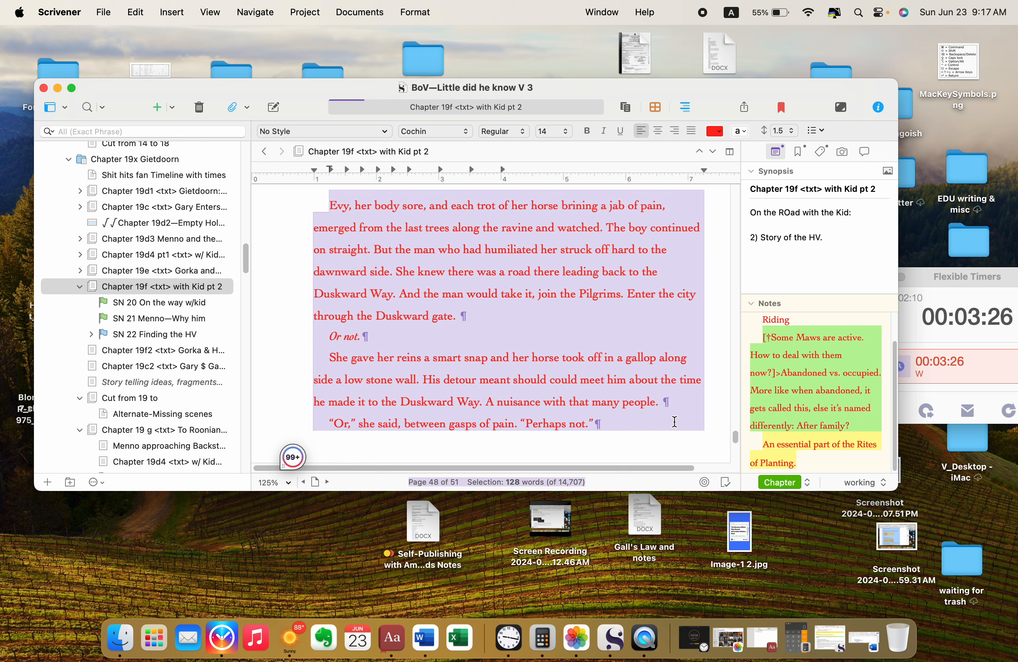
{"action": "left_click", "coordinate": [632, 325]}
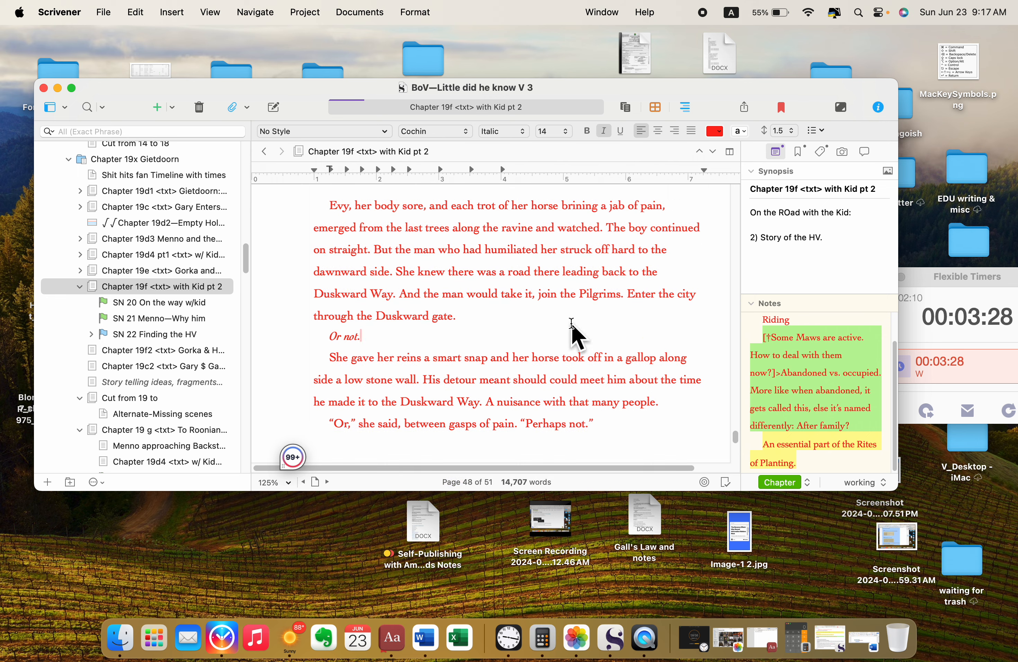
{"action": "scroll", "coordinate": [572, 326], "scroll_direction": "up", "scroll_amount": 2}
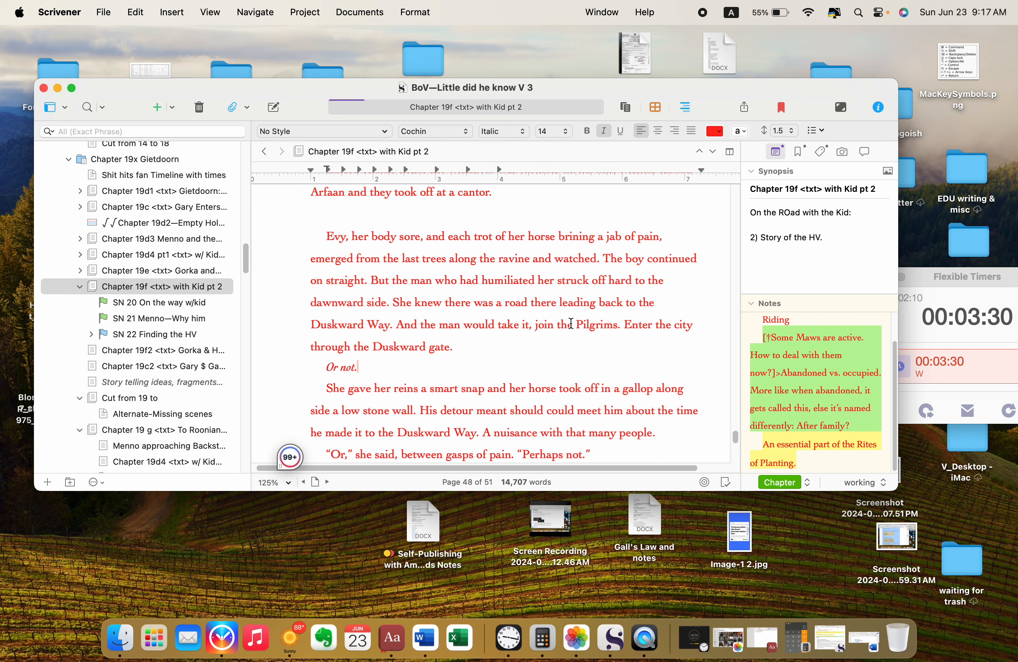
{"action": "scroll", "coordinate": [571, 324], "scroll_direction": "down", "scroll_amount": 2}
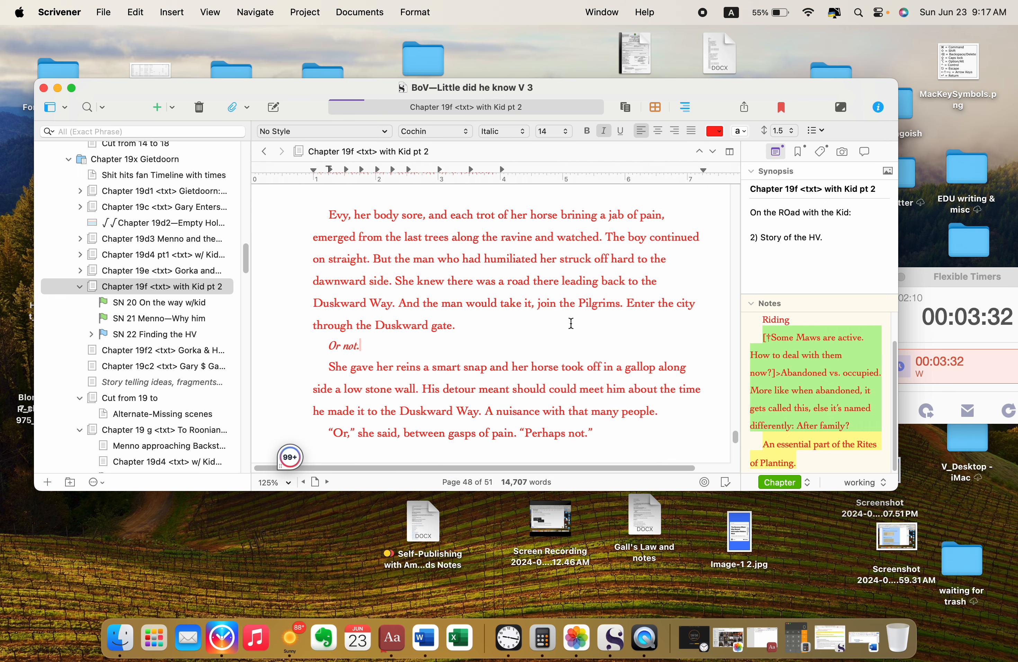
{"action": "scroll", "coordinate": [571, 323], "scroll_direction": "down", "scroll_amount": 1}
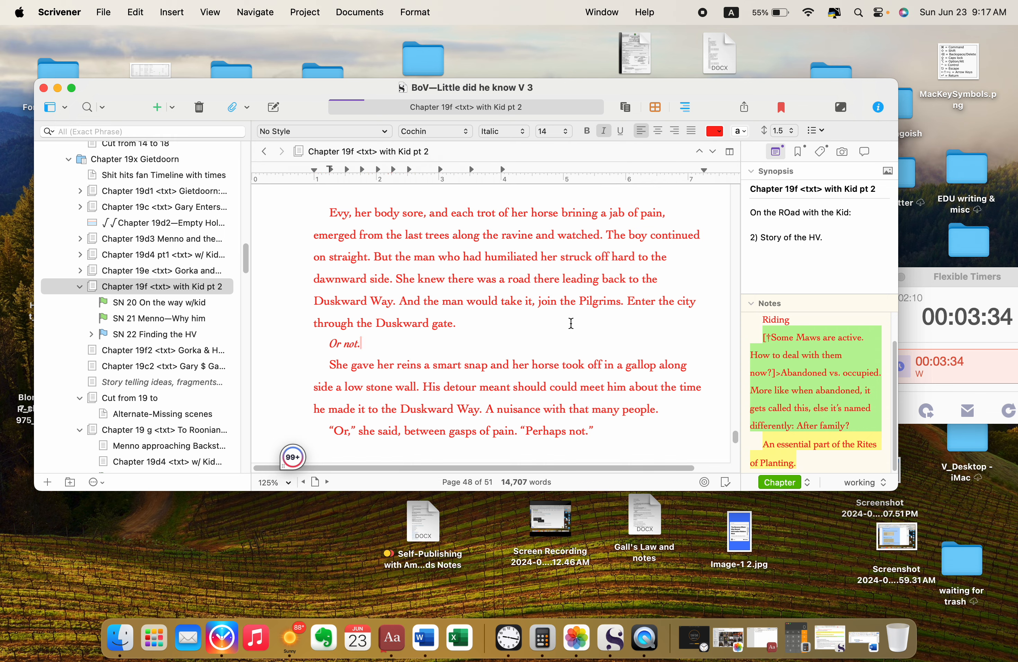
{"action": "left_click_drag", "start_coordinate": [328, 212], "coordinate": [589, 422]}
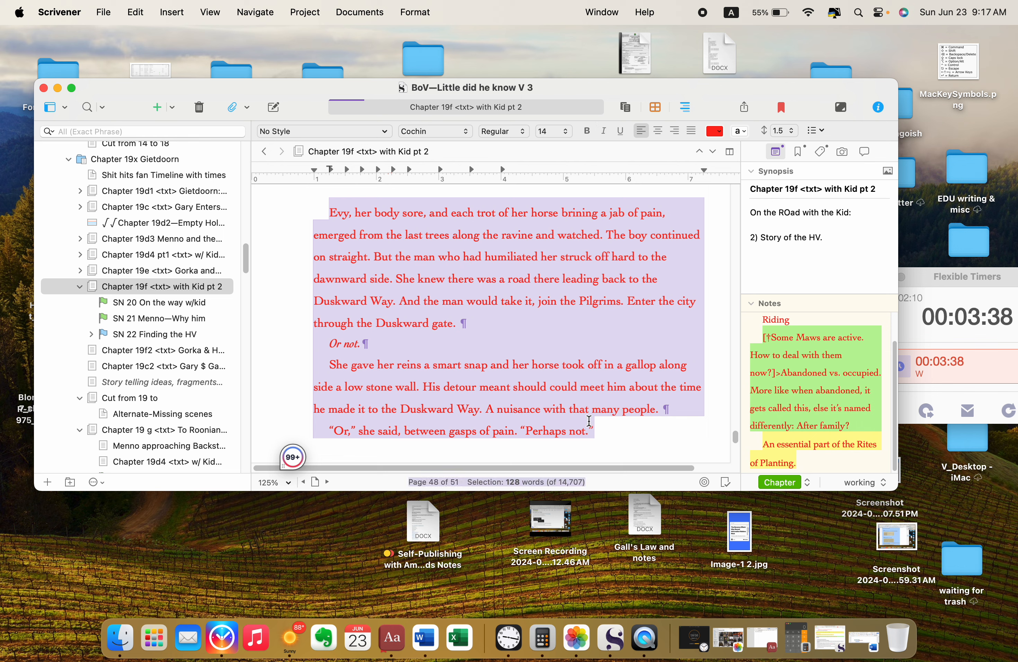
{"action": "left_click", "coordinate": [746, 133]}
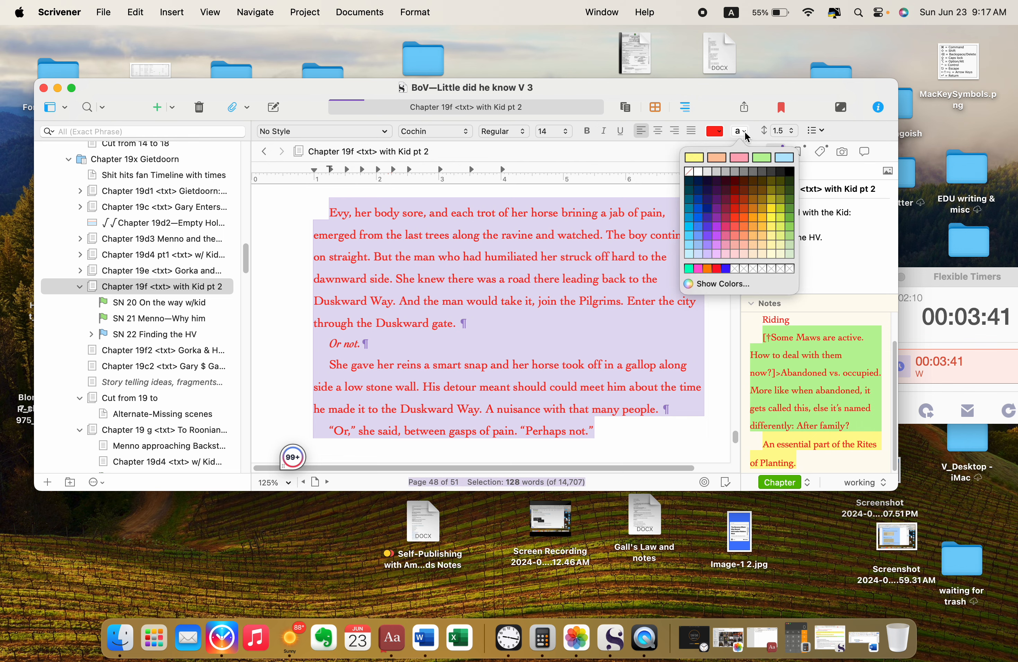
{"action": "left_click", "coordinate": [696, 159]}
{"action": "left_click", "coordinate": [626, 302]}
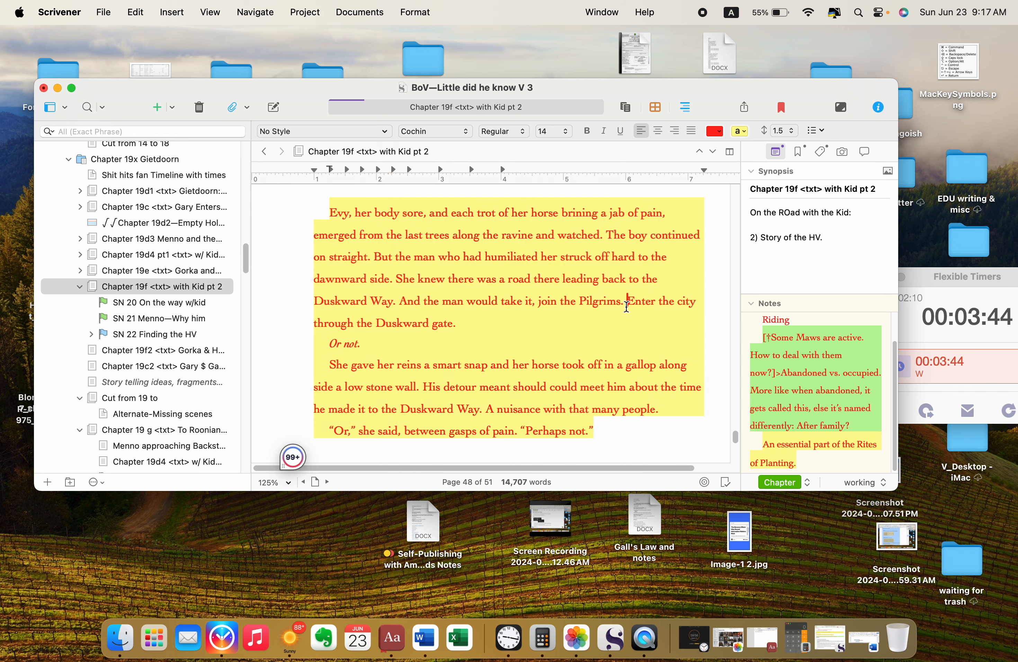
Step: Review the remark about a good place to end and the first two numbered notes, marking each note while reading
{"action": "scroll", "coordinate": [619, 318], "scroll_direction": "down", "scroll_amount": 4}
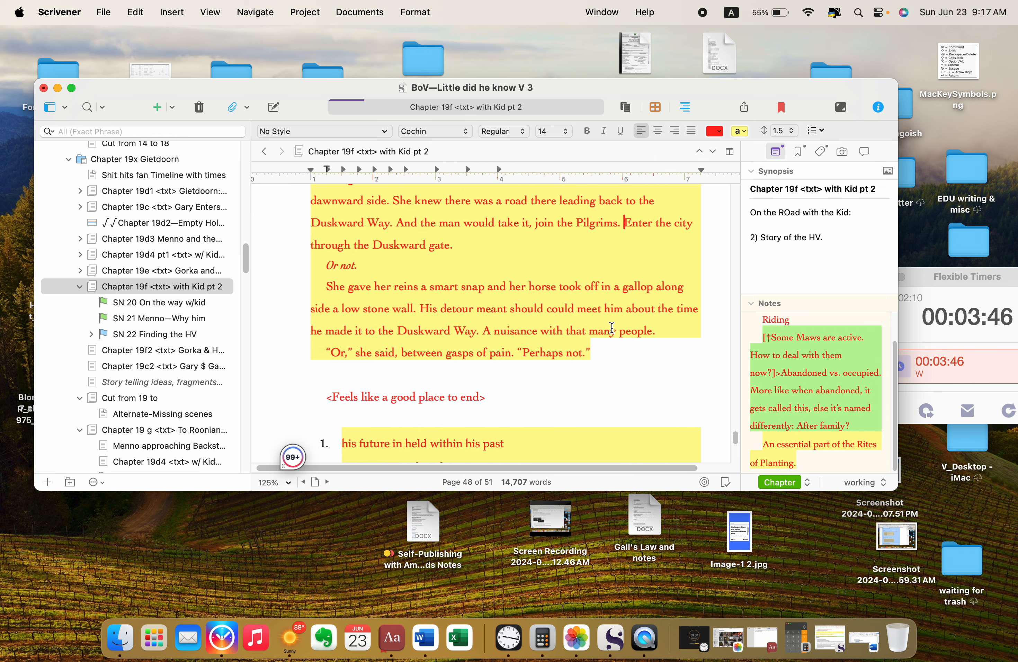
{"action": "scroll", "coordinate": [612, 328], "scroll_direction": "down", "scroll_amount": 1}
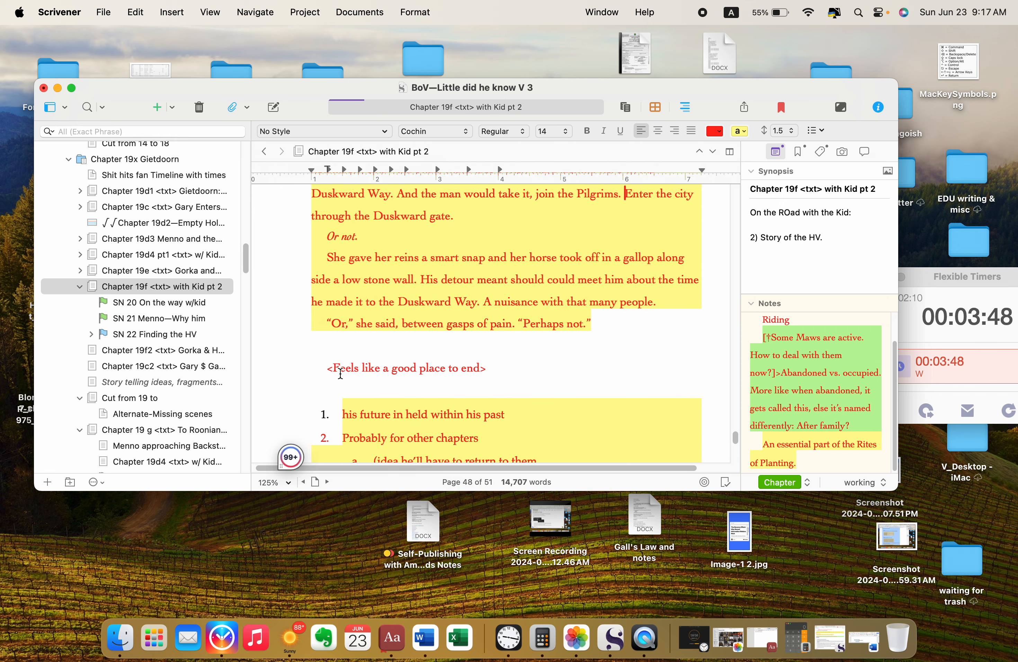
{"action": "scroll", "coordinate": [516, 379], "scroll_direction": "down", "scroll_amount": 3}
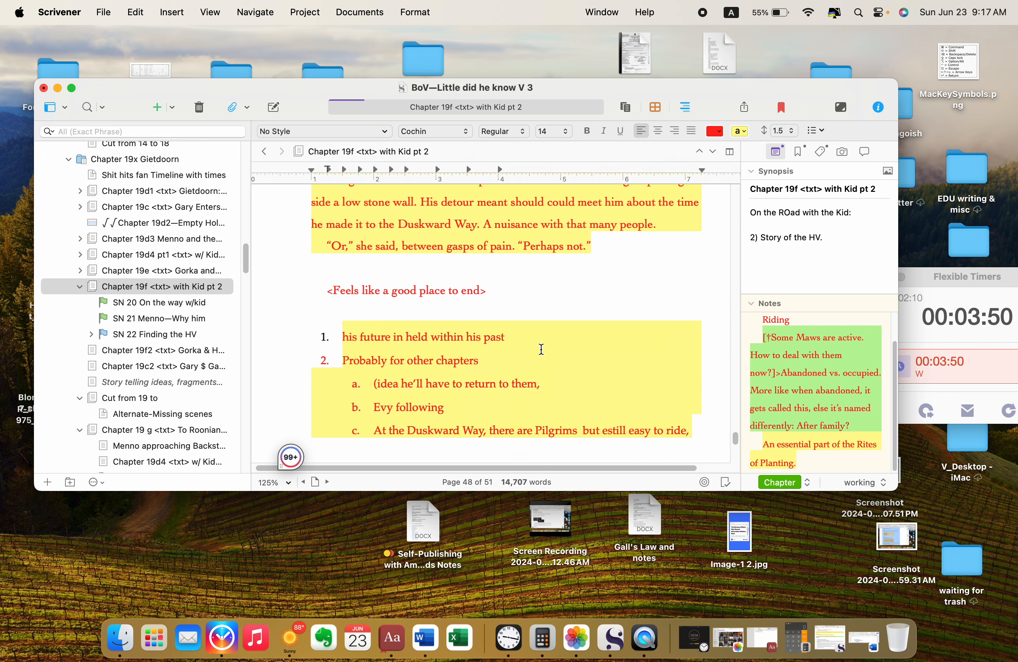
{"action": "scroll", "coordinate": [541, 349], "scroll_direction": "up", "scroll_amount": 2}
{"action": "scroll", "coordinate": [542, 349], "scroll_direction": "down", "scroll_amount": 3}
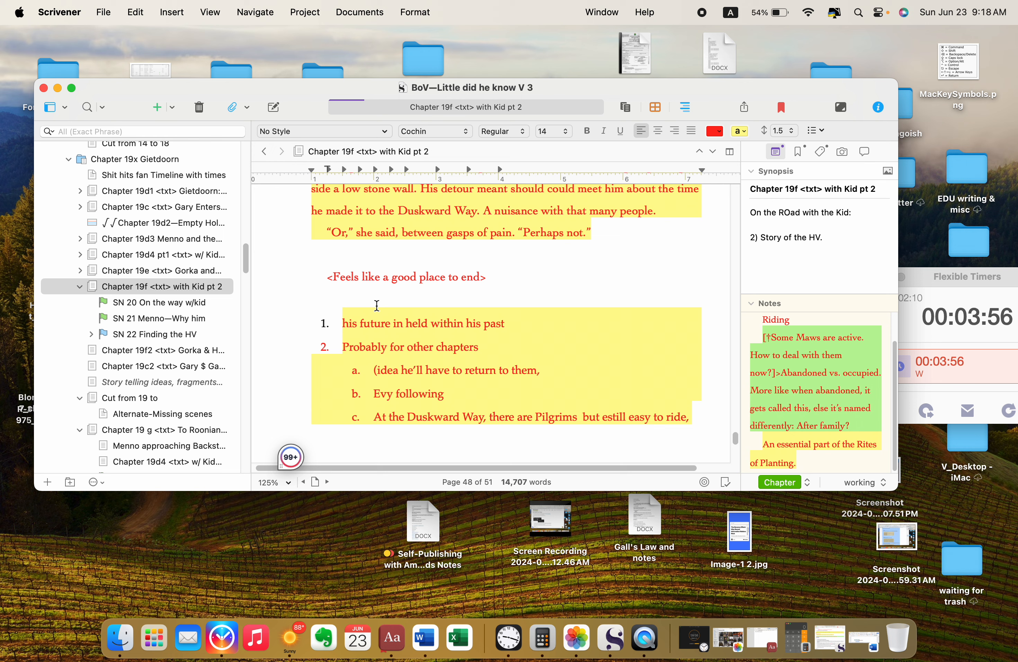
{"action": "left_click_drag", "start_coordinate": [342, 323], "coordinate": [518, 319]}
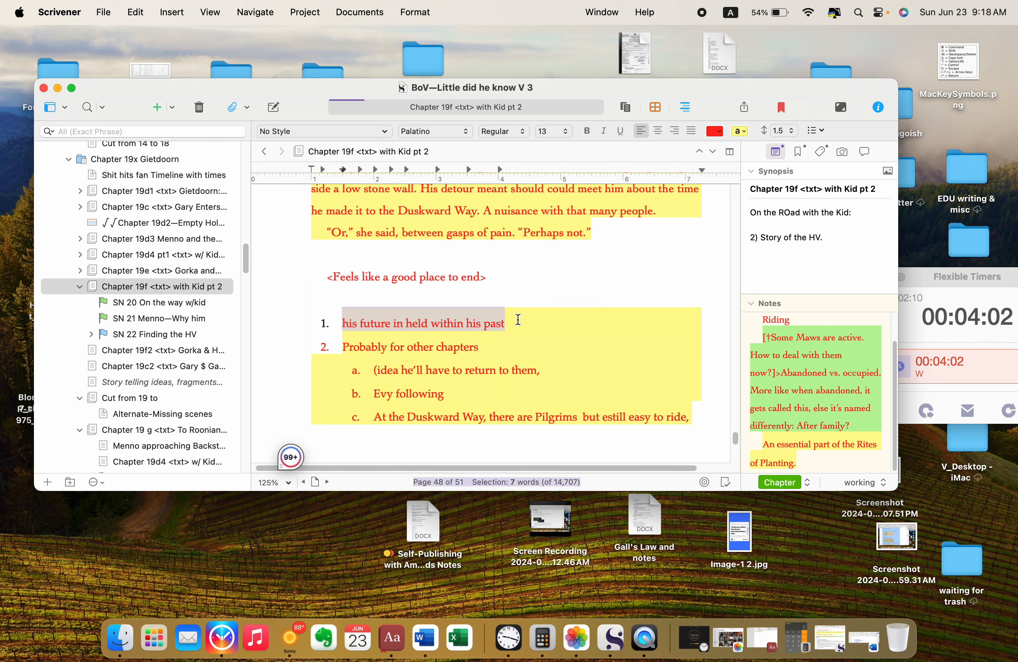
{"action": "scroll", "coordinate": [518, 319], "scroll_direction": "down", "scroll_amount": 3}
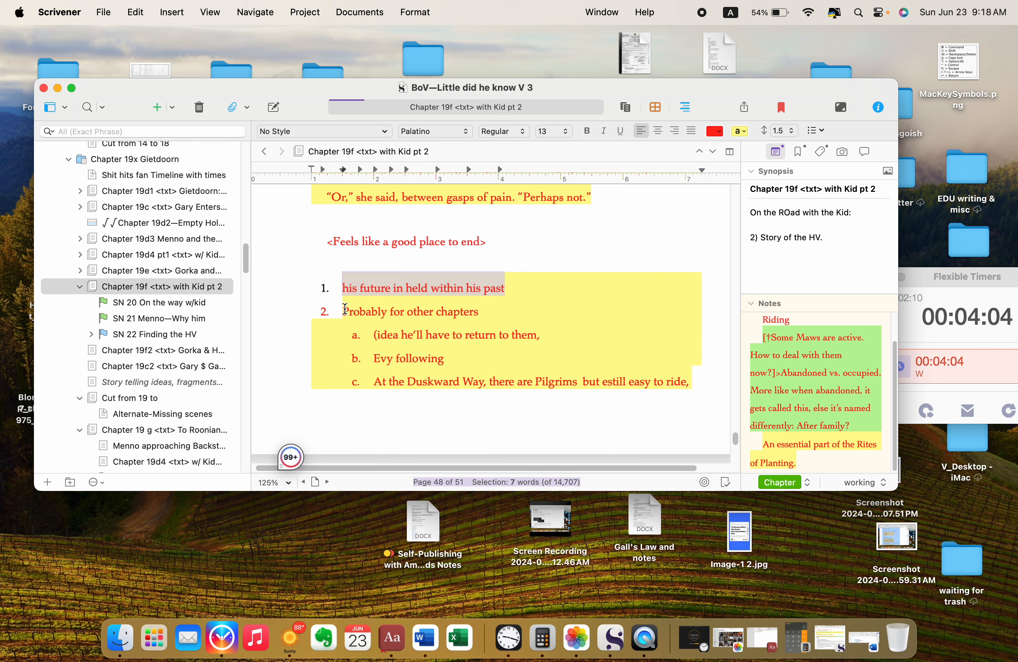
{"action": "left_click_drag", "start_coordinate": [345, 309], "coordinate": [479, 313]}
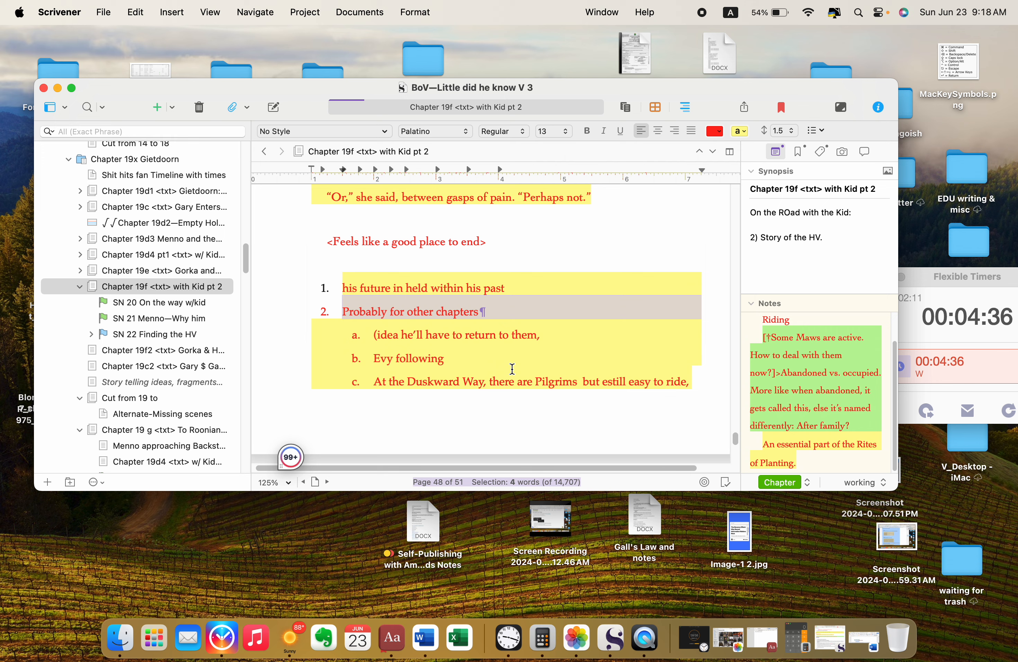
Step: Read sub-items a and b under "Probably for other chapters", ending with "Evy following" selected
{"action": "scroll", "coordinate": [511, 369], "scroll_direction": "down", "scroll_amount": 3}
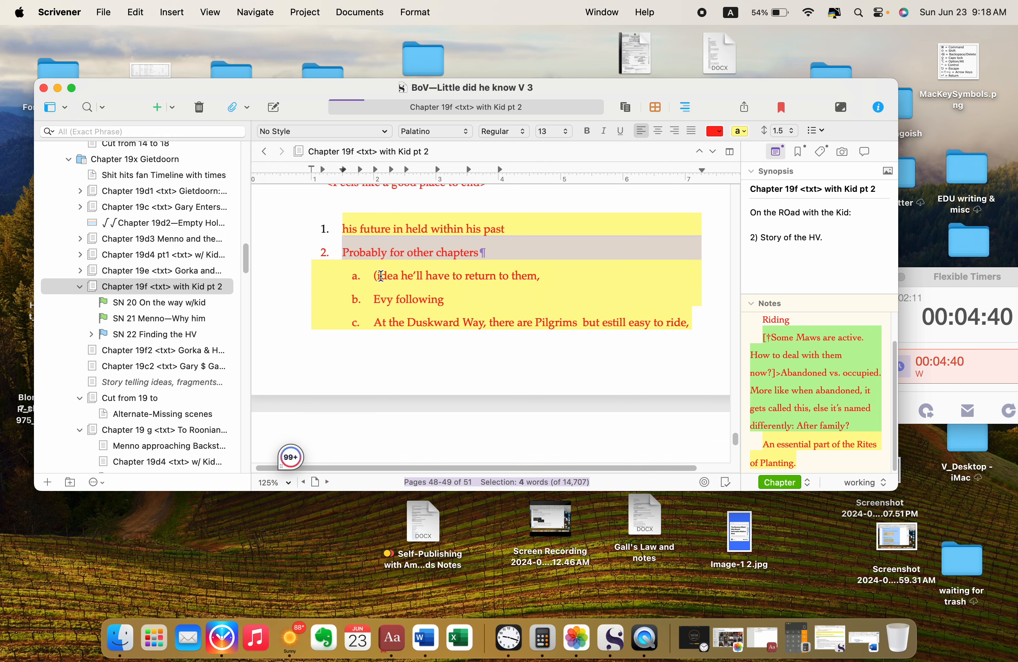
{"action": "left_click_drag", "start_coordinate": [375, 277], "coordinate": [546, 275]}
{"action": "left_click", "coordinate": [546, 276]}
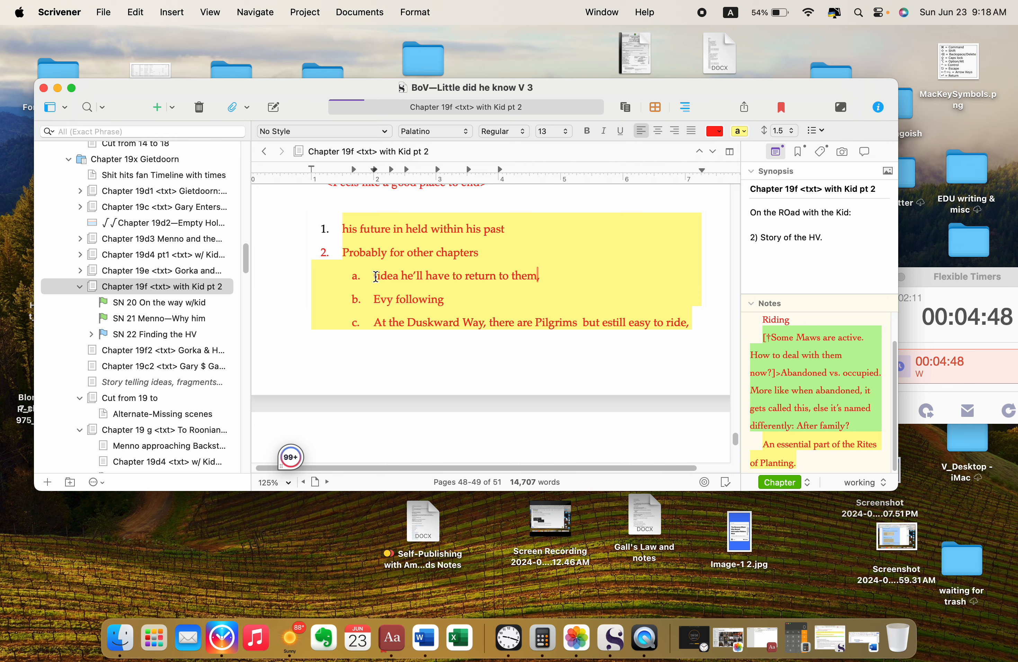
{"action": "scroll", "coordinate": [376, 276], "scroll_direction": "down", "scroll_amount": 1}
{"action": "scroll", "coordinate": [377, 276], "scroll_direction": "down", "scroll_amount": 1}
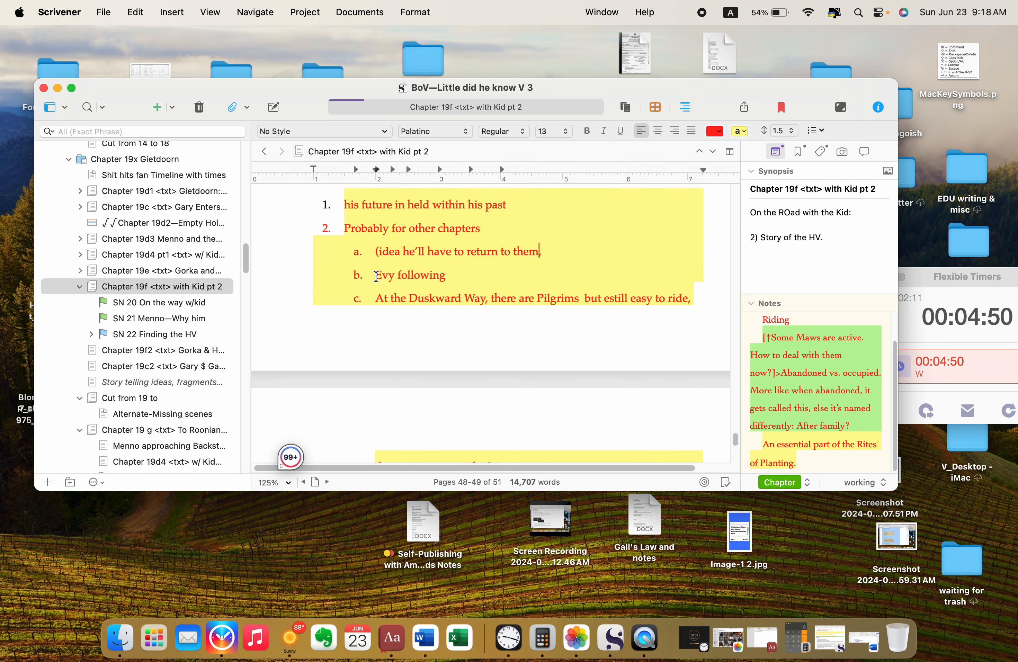
{"action": "left_click", "coordinate": [384, 276]}
{"action": "left_click_drag", "start_coordinate": [384, 276], "coordinate": [454, 276]}
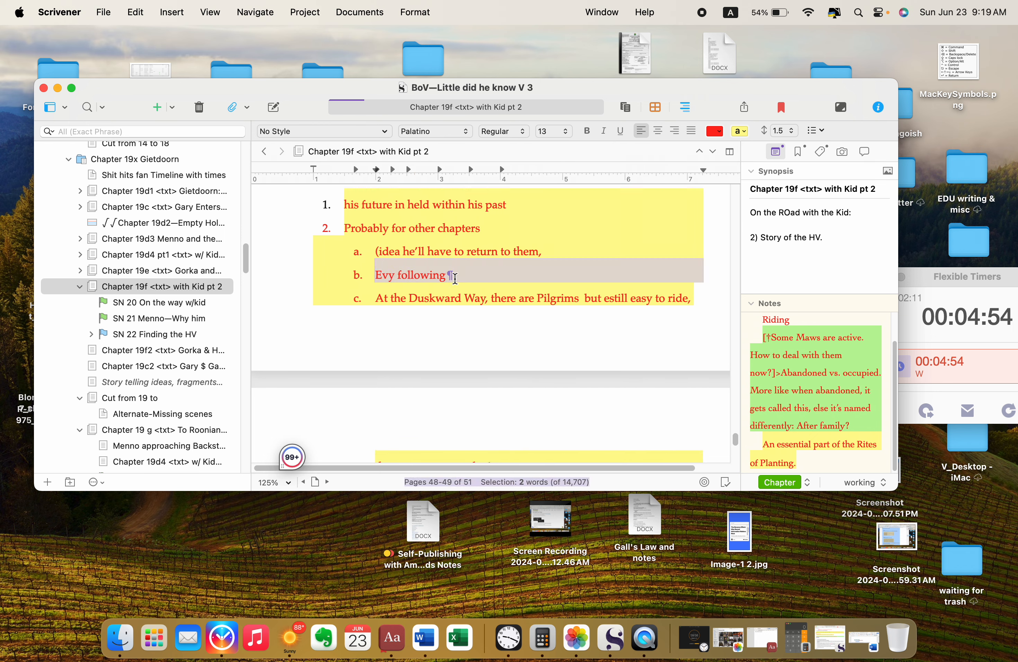
Step: Correct "estill" to "still" in sub-item c about the Pilgrims at the Duskward Way
{"action": "scroll", "coordinate": [455, 279], "scroll_direction": "down", "scroll_amount": 4}
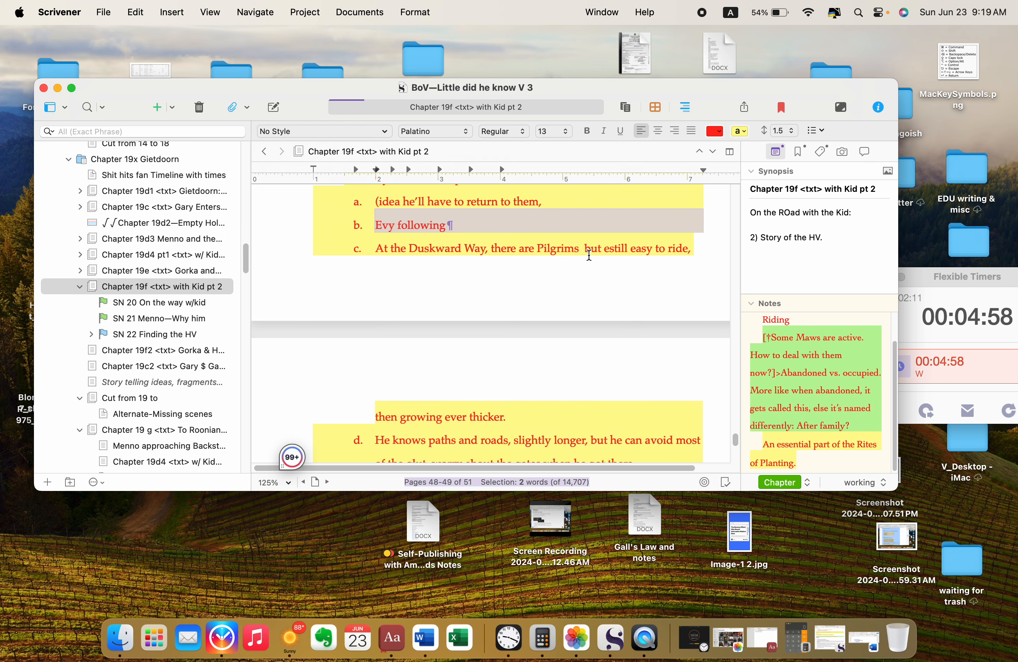
{"action": "left_click", "coordinate": [610, 248]}
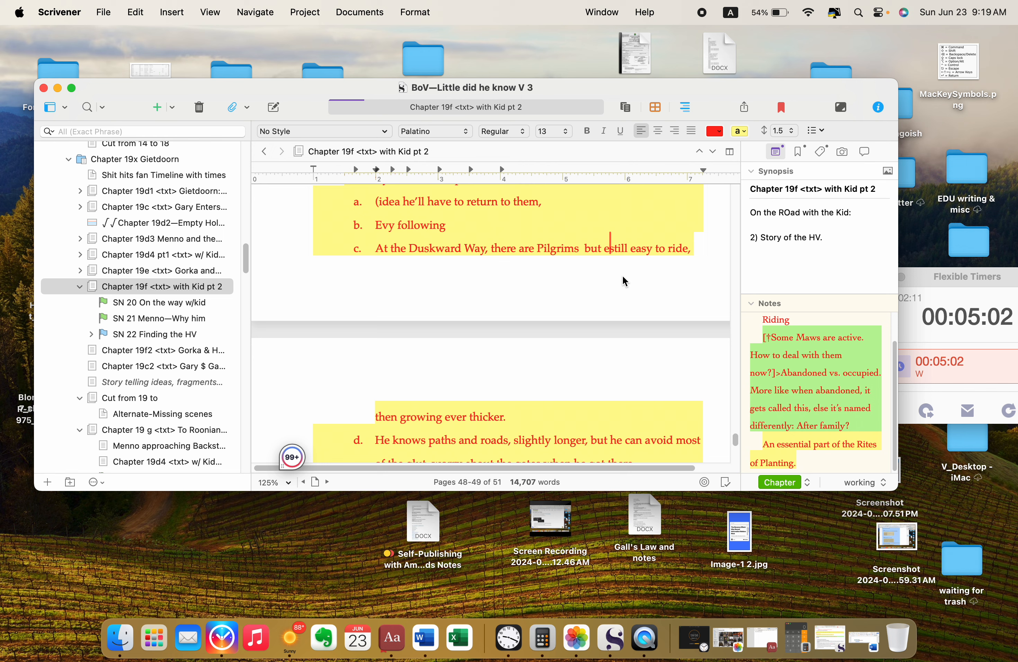
{"action": "key", "text": "BackSpace"}
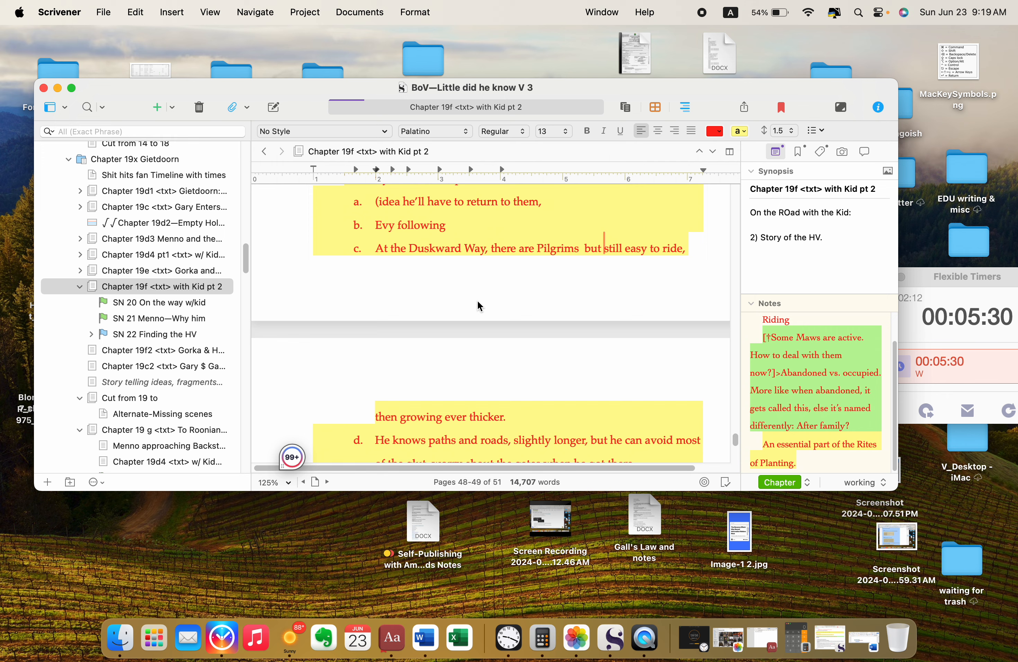
Step: Review sub-items d and e, selecting the text of d, and continue reading into the Misc. Notes section
{"action": "scroll", "coordinate": [480, 306], "scroll_direction": "down", "scroll_amount": 2}
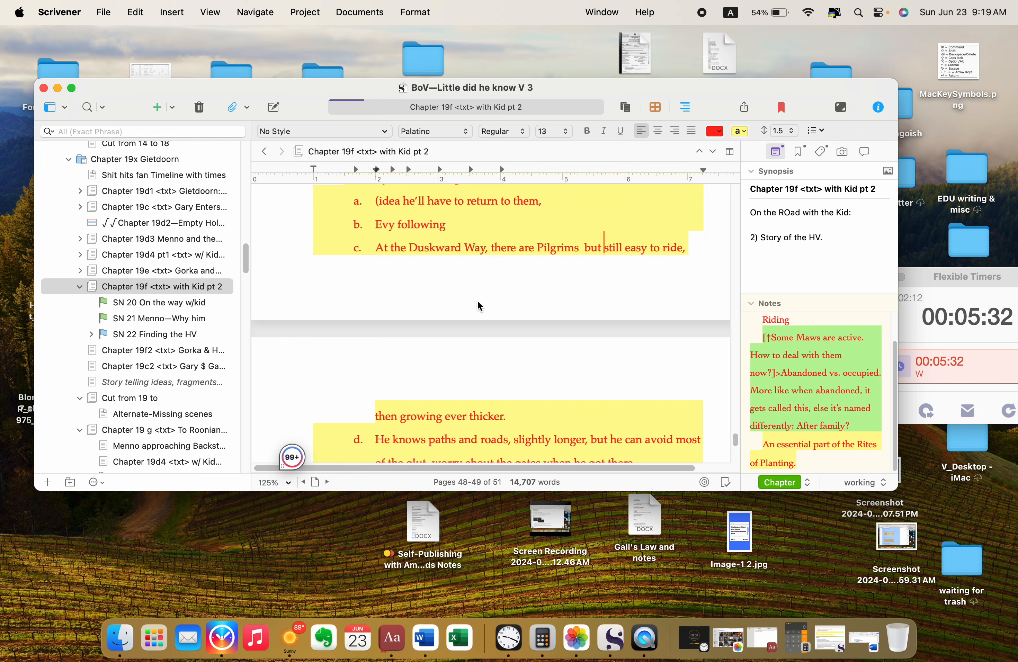
{"action": "scroll", "coordinate": [480, 306], "scroll_direction": "down", "scroll_amount": 2}
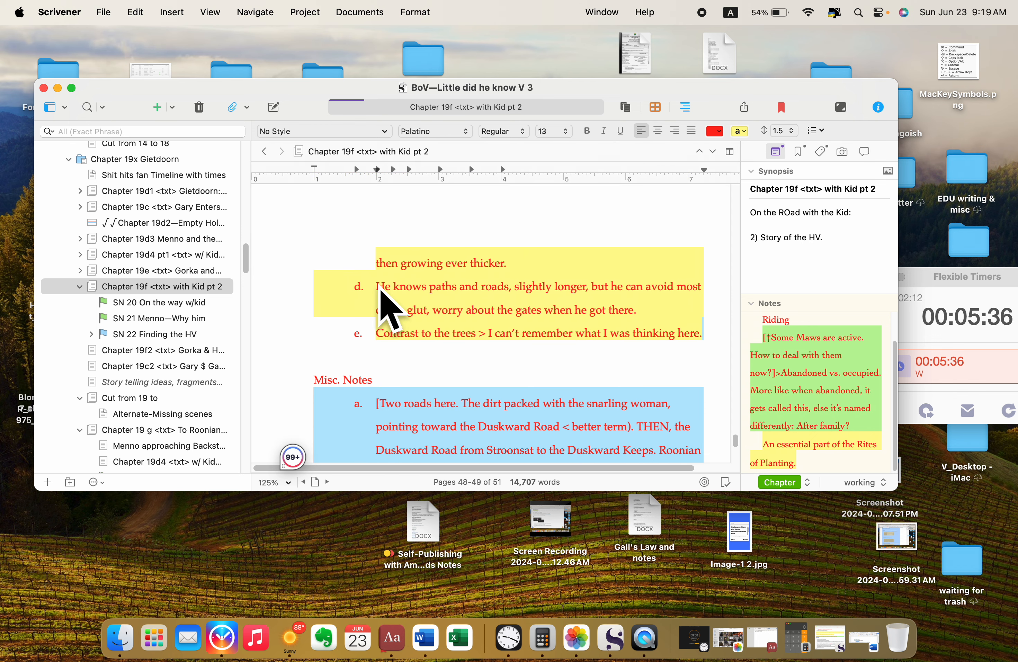
{"action": "left_click", "coordinate": [374, 284]}
{"action": "left_click_drag", "start_coordinate": [374, 283], "coordinate": [655, 305]}
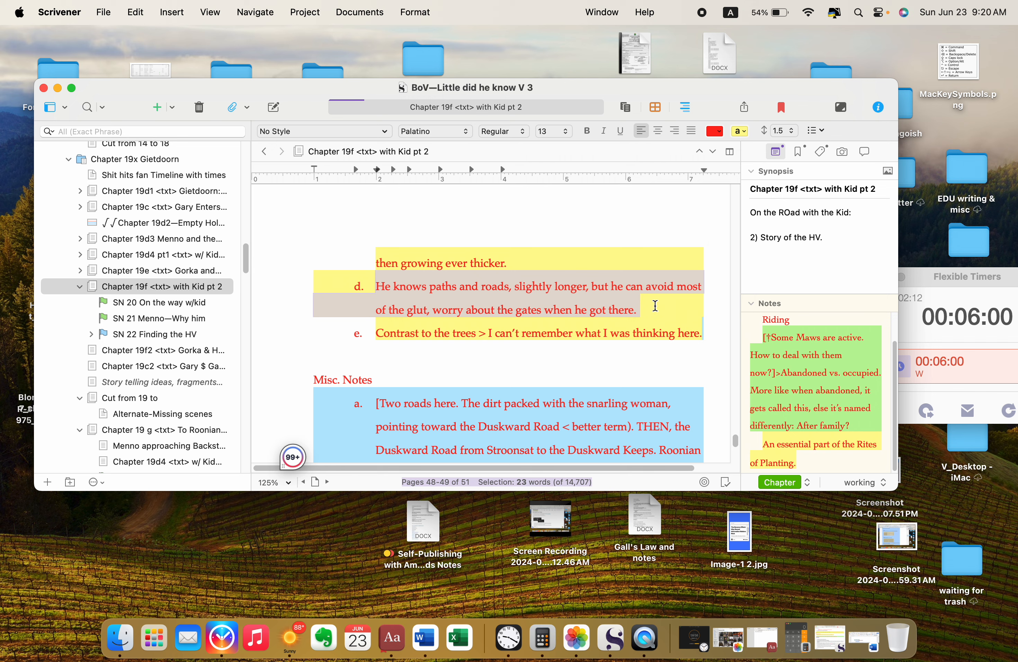
{"action": "scroll", "coordinate": [655, 305], "scroll_direction": "down", "scroll_amount": 2}
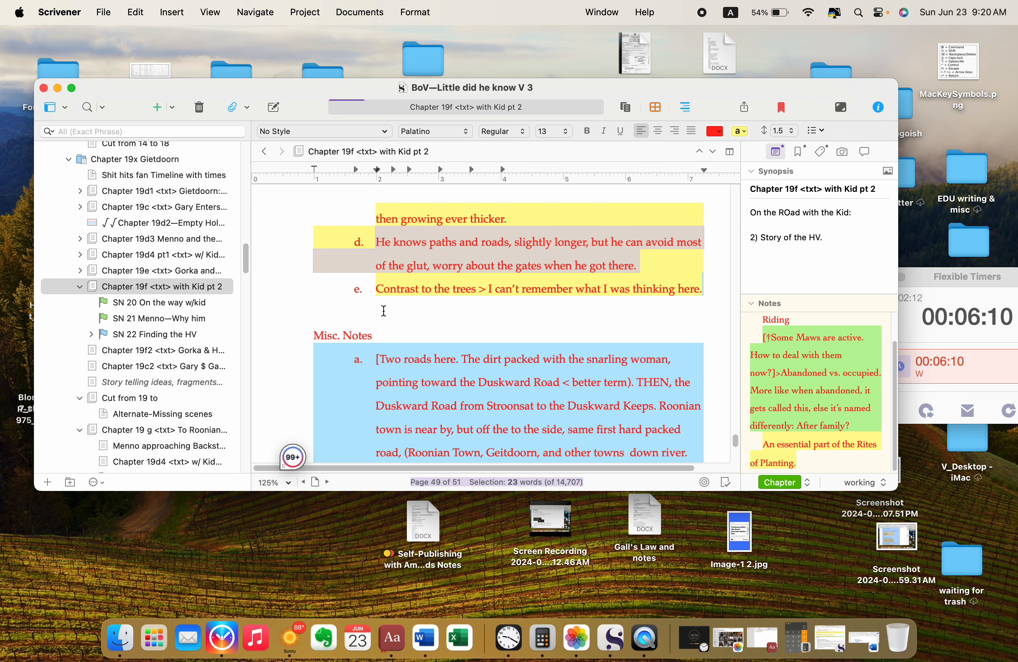
{"action": "scroll", "coordinate": [384, 311], "scroll_direction": "down", "scroll_amount": 4}
{"action": "scroll", "coordinate": [384, 310], "scroll_direction": "down", "scroll_amount": 2}
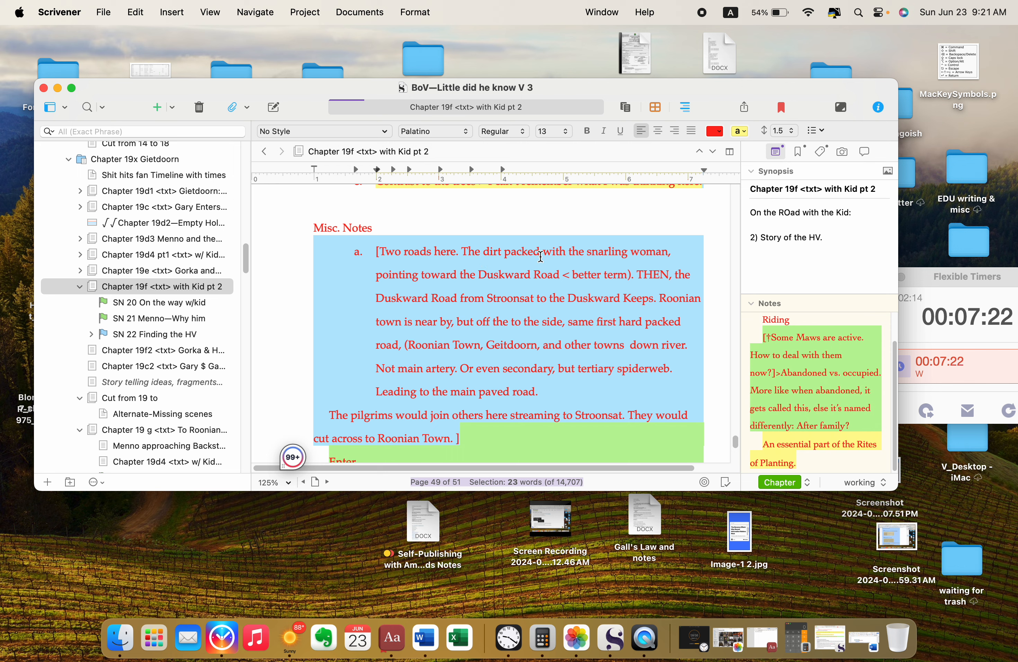
Step: Capitalize "snarling woman" as "Snarling Woman" in the Misc. Notes entry about the two roads
{"action": "left_click", "coordinate": [589, 253]}
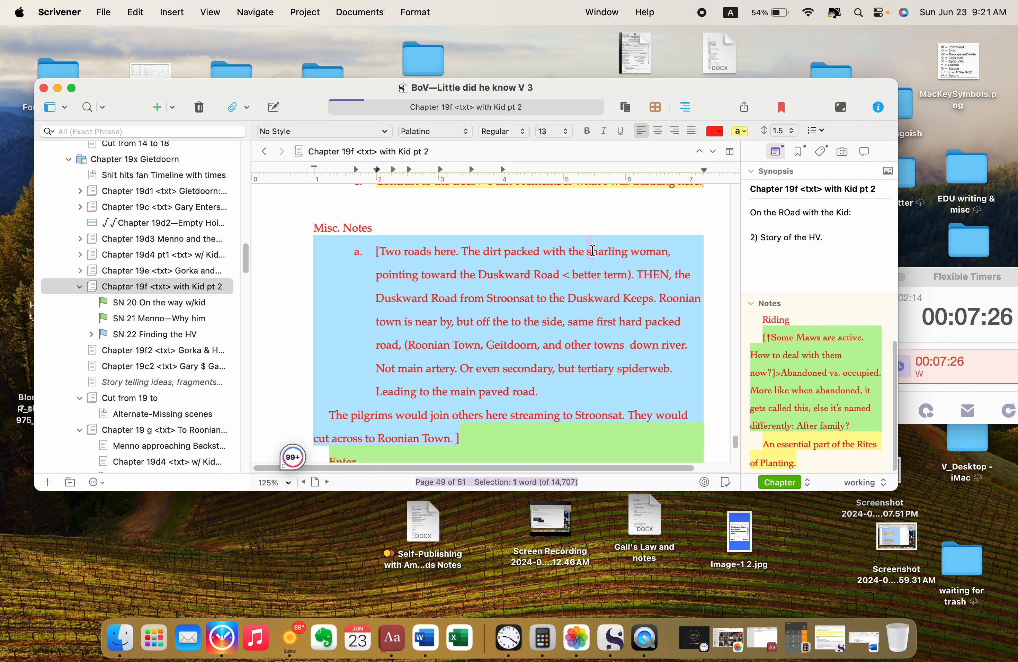
{"action": "key", "text": "BackSpace"}
{"action": "type", "text": "S"}
{"action": "left_click_drag", "start_coordinate": [630, 249], "coordinate": [640, 249]}
{"action": "type", "text": "W"}
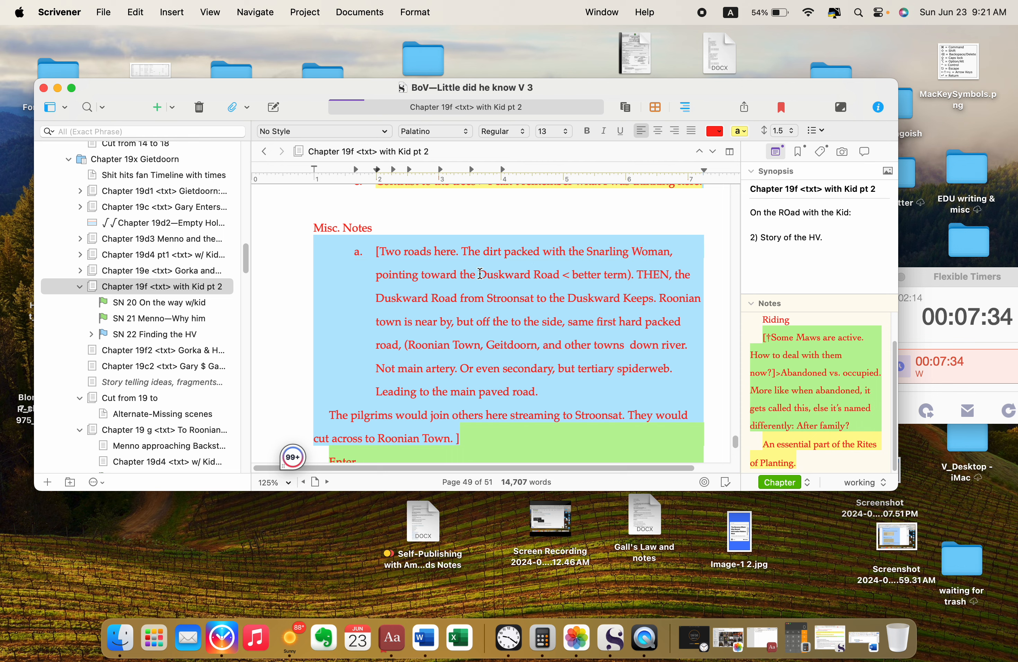
Step: Review the rest of the two-roads note, marking "Duskward Road" and the closing sentence "They would cut across to Roonian Town."
{"action": "left_click_drag", "start_coordinate": [478, 274], "coordinate": [562, 276]}
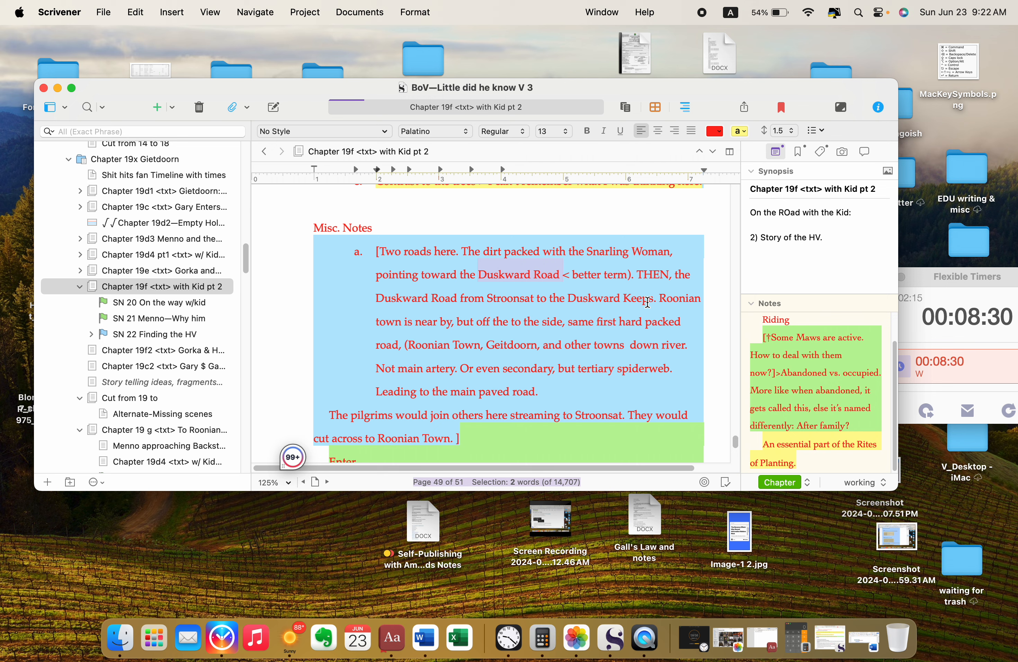
{"action": "scroll", "coordinate": [666, 301], "scroll_direction": "down", "scroll_amount": 3}
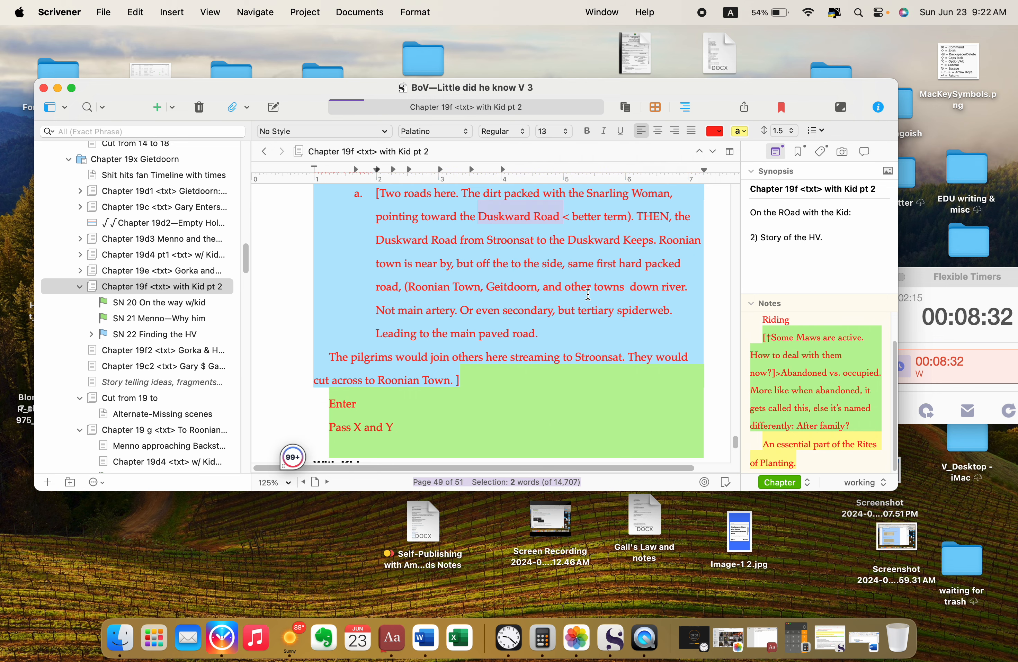
{"action": "scroll", "coordinate": [549, 320], "scroll_direction": "down", "scroll_amount": 2}
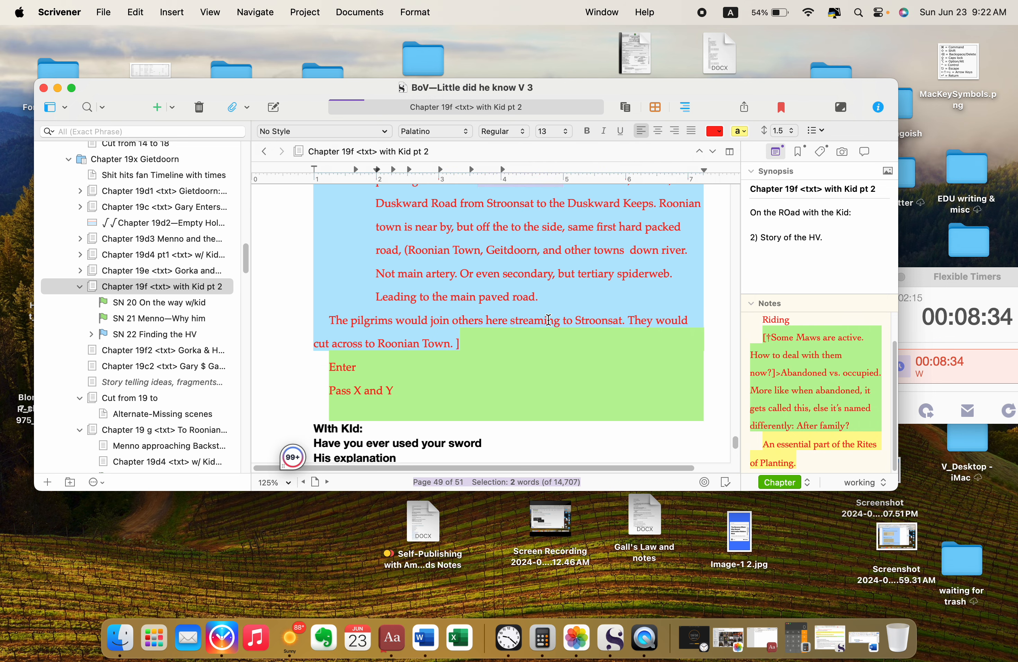
{"action": "scroll", "coordinate": [549, 320], "scroll_direction": "down", "scroll_amount": 1}
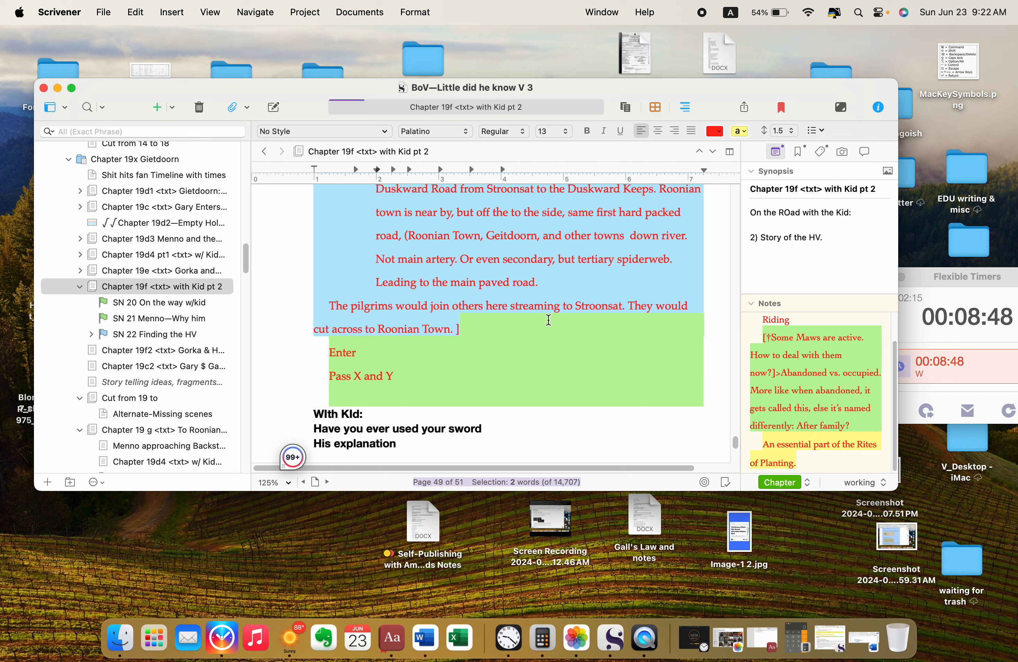
{"action": "left_click_drag", "start_coordinate": [628, 306], "coordinate": [608, 319]}
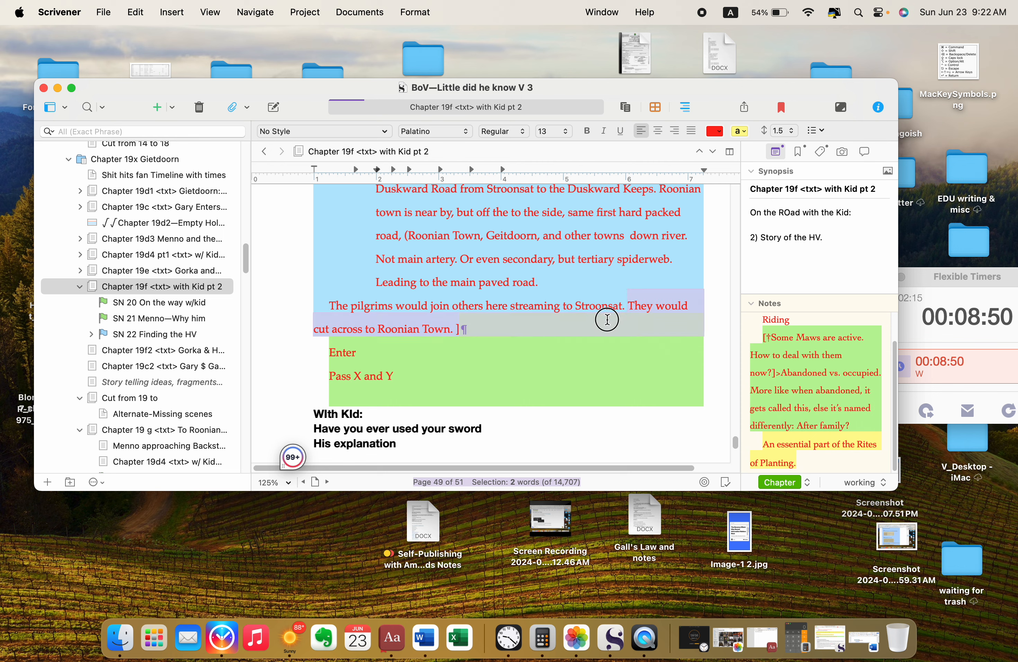
Step: Strike through "They would cut across to Roonian Town. ]" and the two lines below it, "Enter" and "Pass X and Y"
{"action": "key", "text": "super+shift+x"}
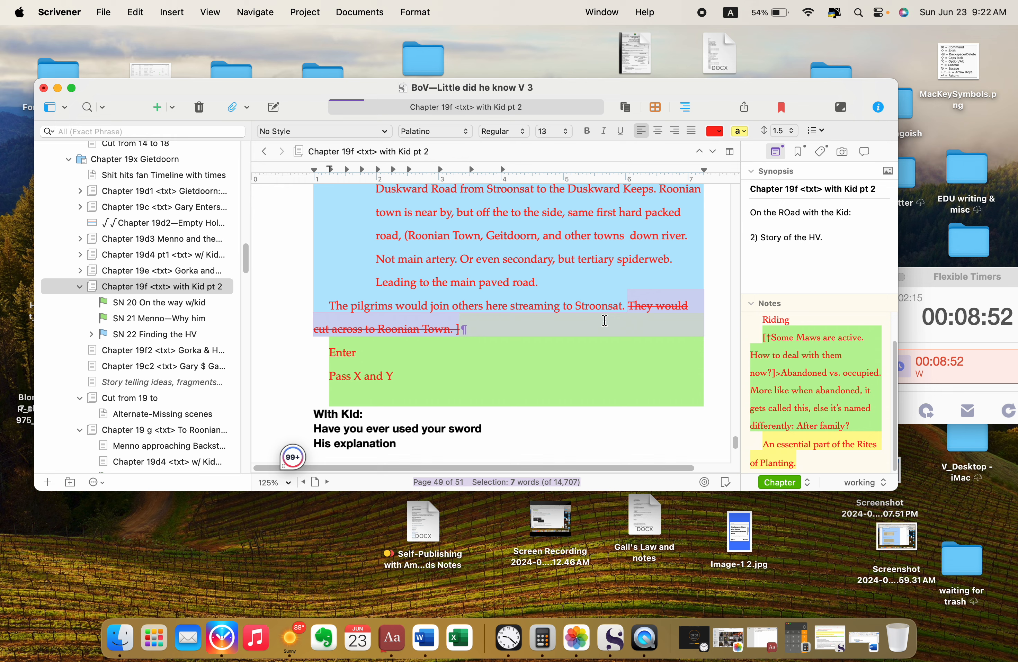
{"action": "left_click", "coordinate": [600, 333]}
{"action": "scroll", "coordinate": [600, 333], "scroll_direction": "down", "scroll_amount": 3}
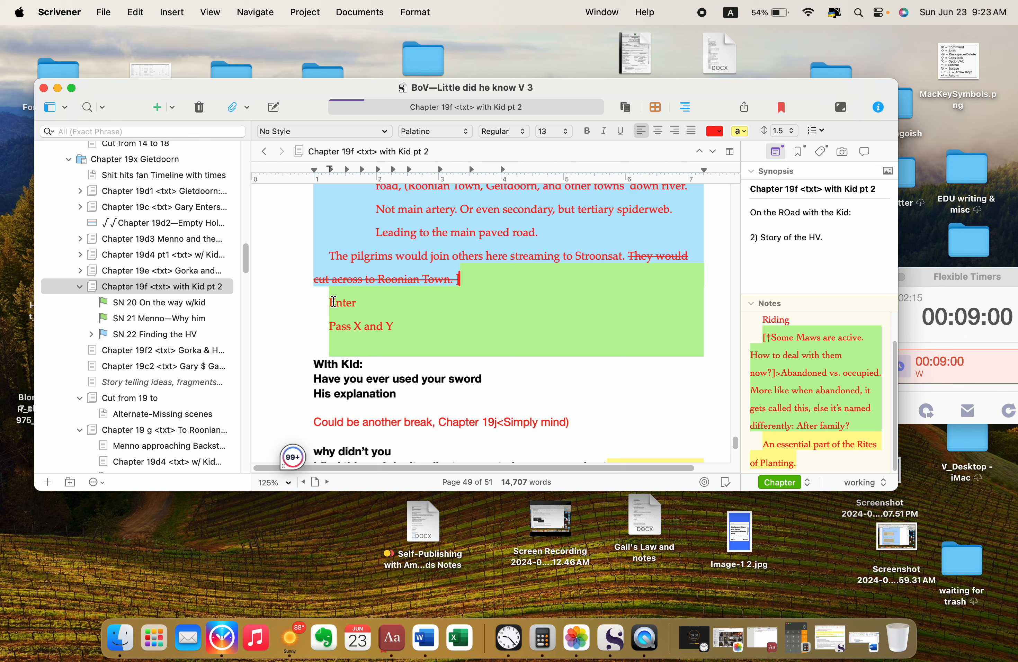
{"action": "left_click", "coordinate": [368, 306]}
{"action": "left_click_drag", "start_coordinate": [368, 306], "coordinate": [403, 328]}
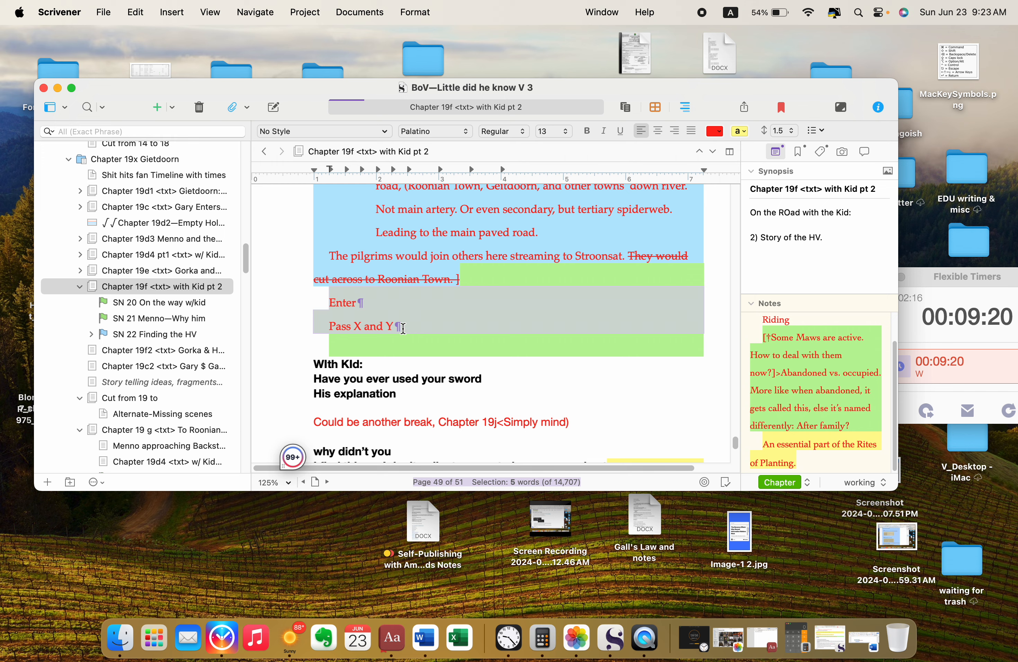
{"action": "key", "text": "super+minus"}
{"action": "scroll", "coordinate": [559, 319], "scroll_direction": "down", "scroll_amount": 3}
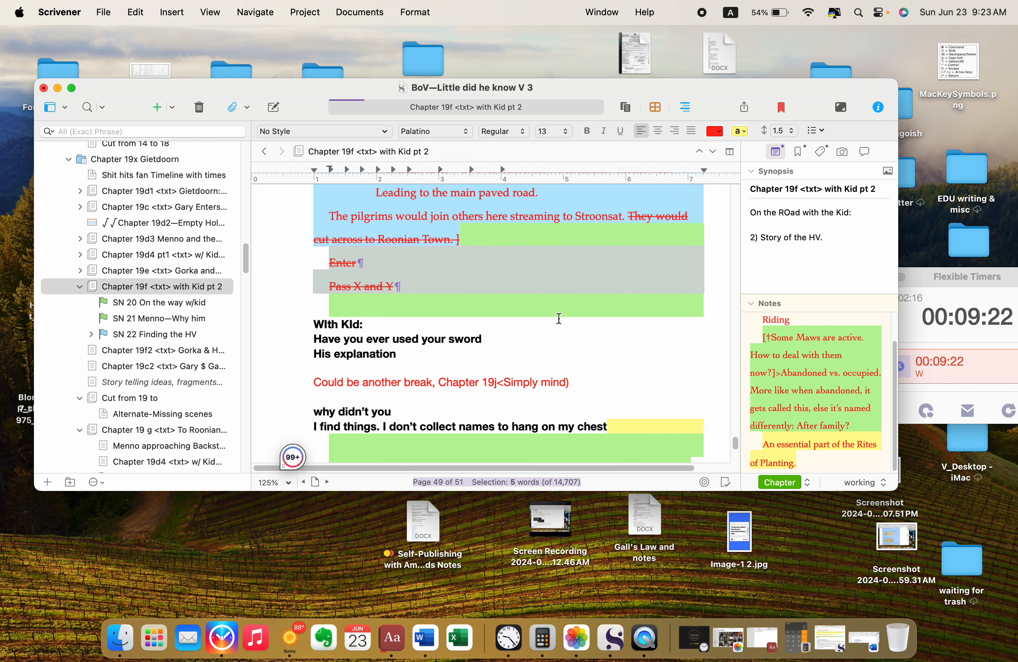
Step: Review the "WIth KId:" lines against the surrounding pages, from the Roonian Town approach scene through the STUFF notes at the end
{"action": "scroll", "coordinate": [559, 318], "scroll_direction": "down", "scroll_amount": 3}
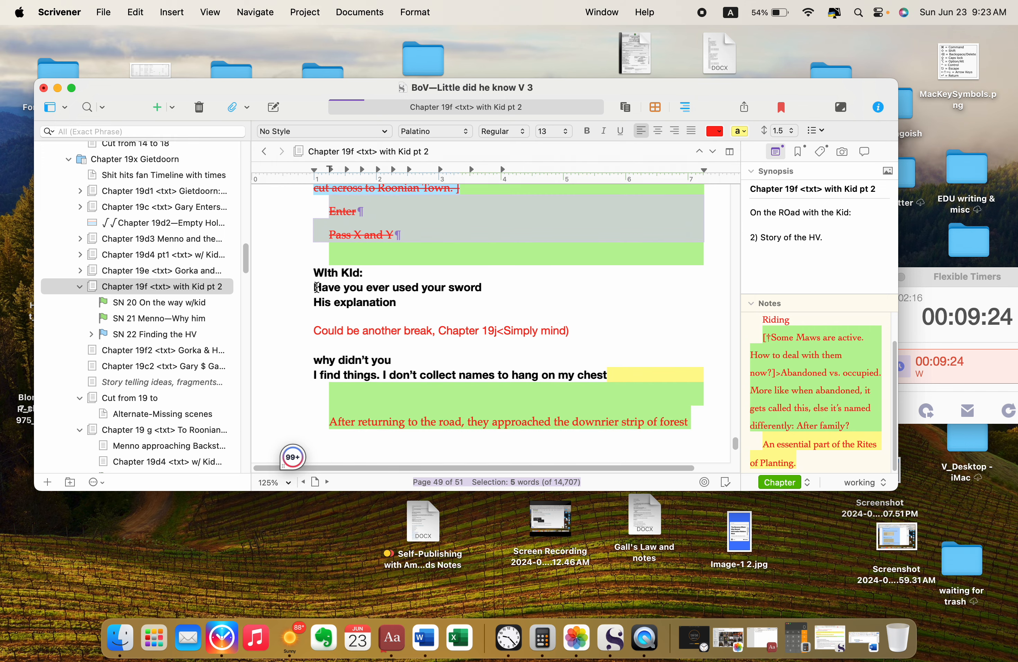
{"action": "left_click_drag", "start_coordinate": [316, 287], "coordinate": [409, 303]}
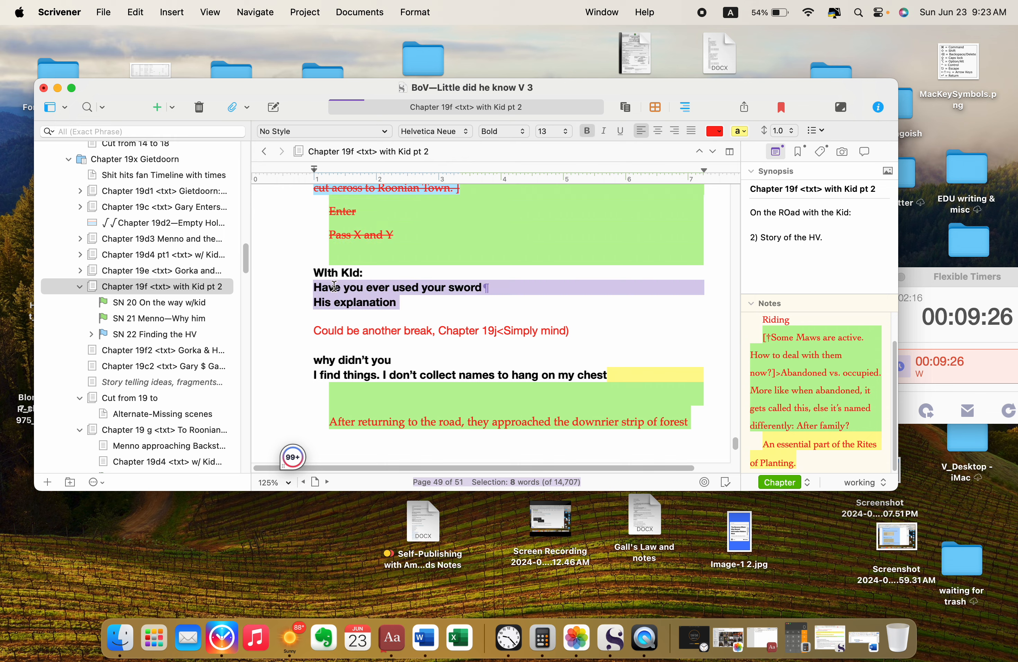
{"action": "left_click", "coordinate": [369, 303]}
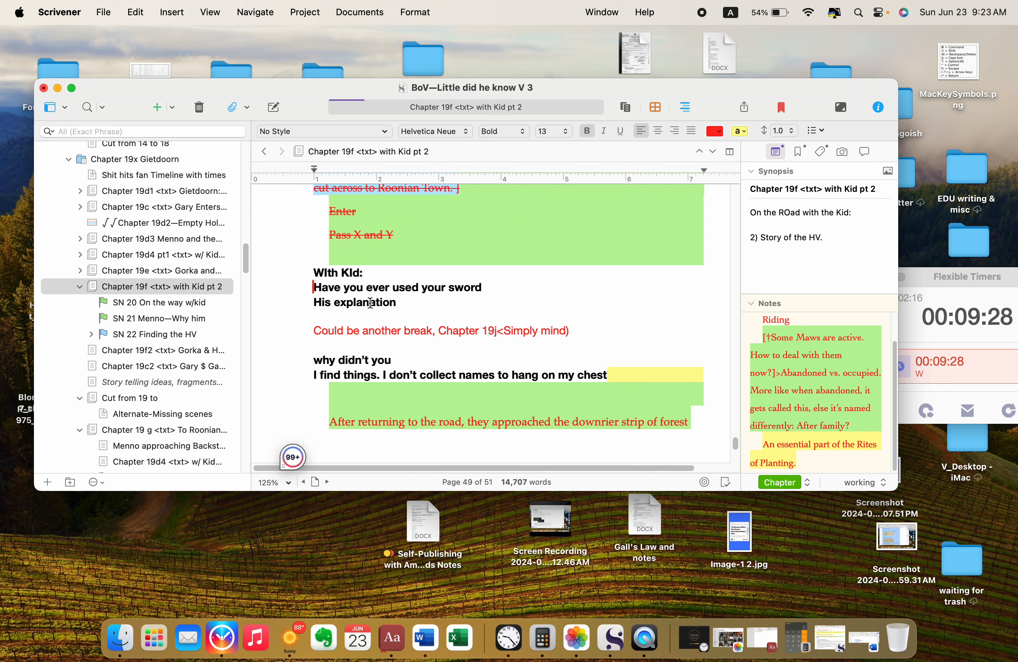
{"action": "key", "text": "Page_Down"}
{"action": "scroll", "coordinate": [370, 303], "scroll_direction": "down", "scroll_amount": 1}
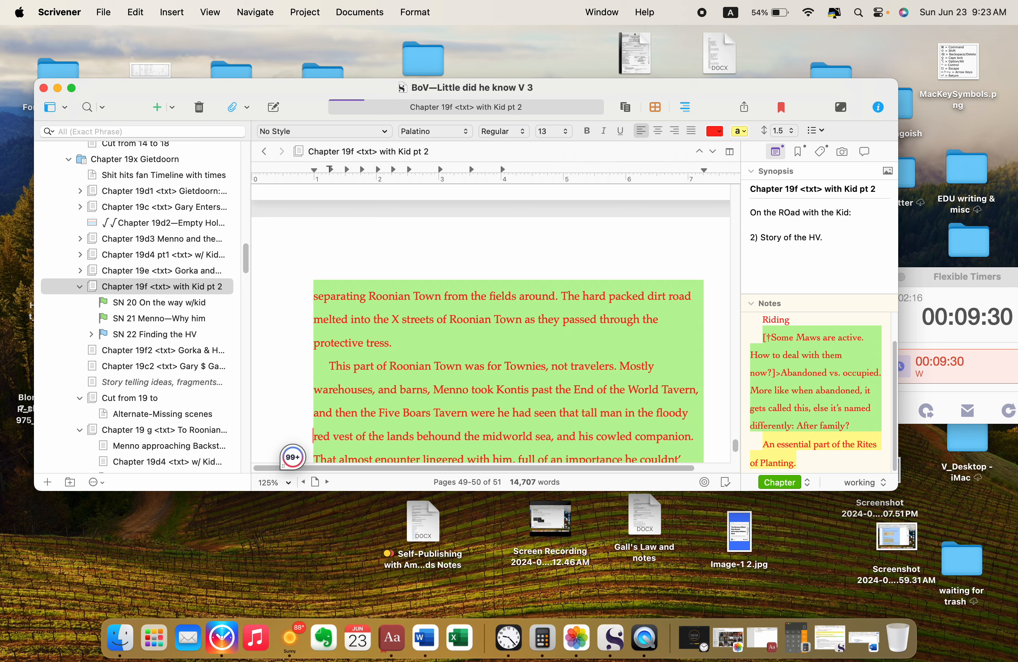
{"action": "scroll", "coordinate": [370, 303], "scroll_direction": "down", "scroll_amount": 20}
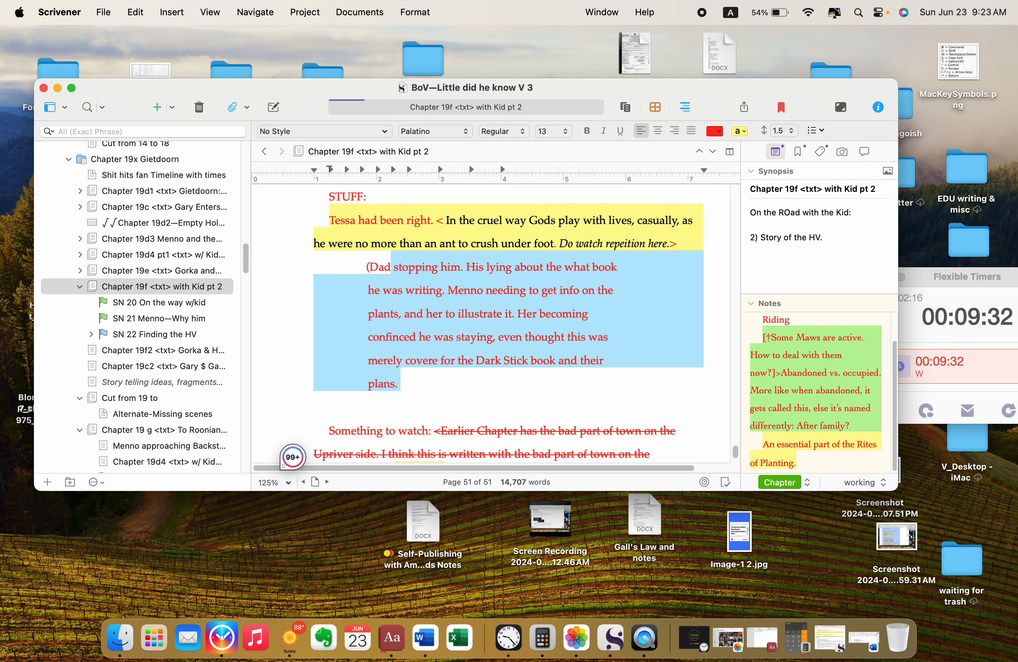
{"action": "scroll", "coordinate": [371, 303], "scroll_direction": "down", "scroll_amount": 5}
{"action": "scroll", "coordinate": [370, 303], "scroll_direction": "up", "scroll_amount": 15}
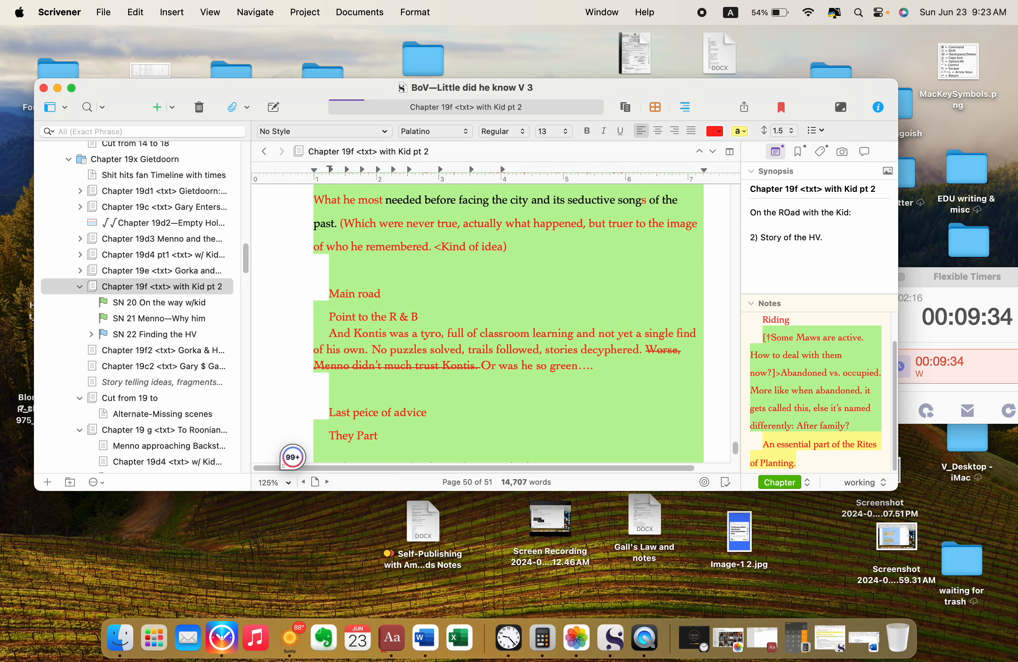
{"action": "scroll", "coordinate": [491, 322], "scroll_direction": "up", "scroll_amount": 20}
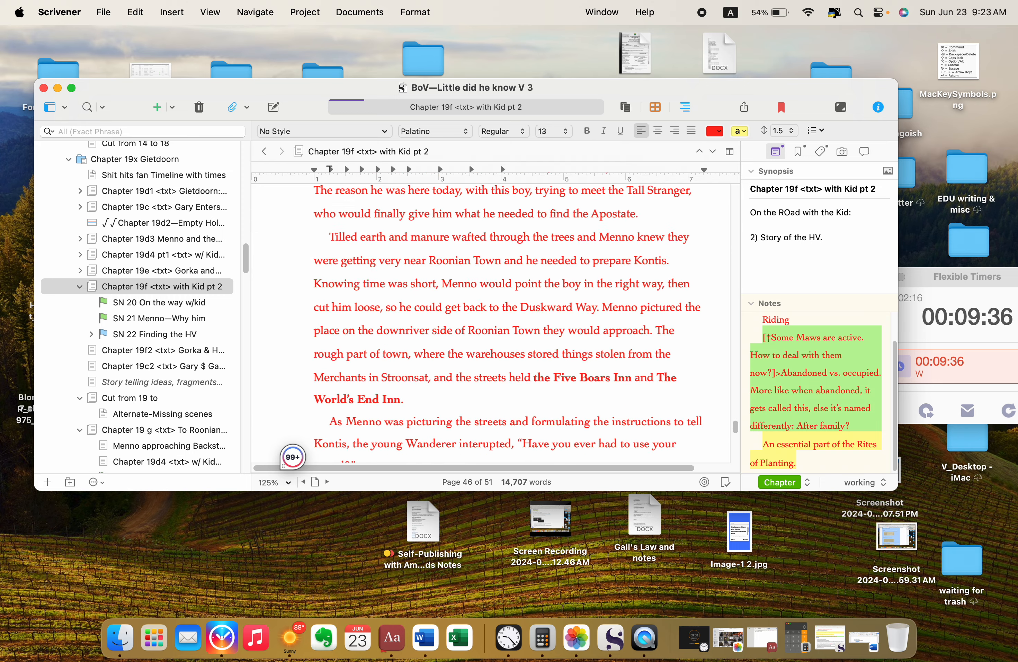
{"action": "scroll", "coordinate": [491, 322], "scroll_direction": "up", "scroll_amount": 3}
{"action": "scroll", "coordinate": [490, 322], "scroll_direction": "down", "scroll_amount": 15}
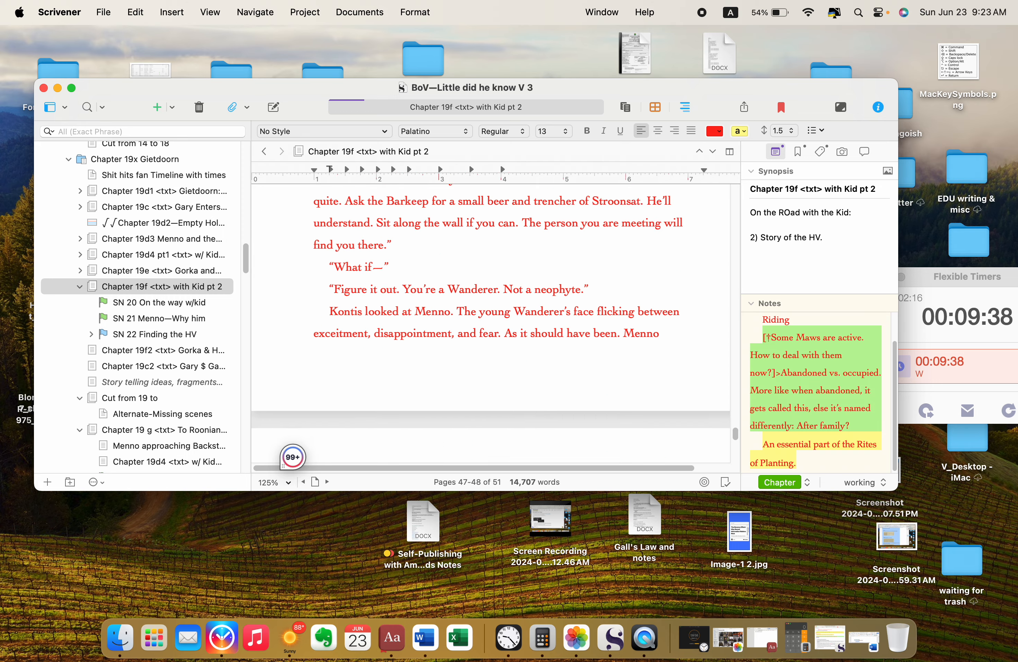
{"action": "scroll", "coordinate": [491, 323], "scroll_direction": "down", "scroll_amount": 15}
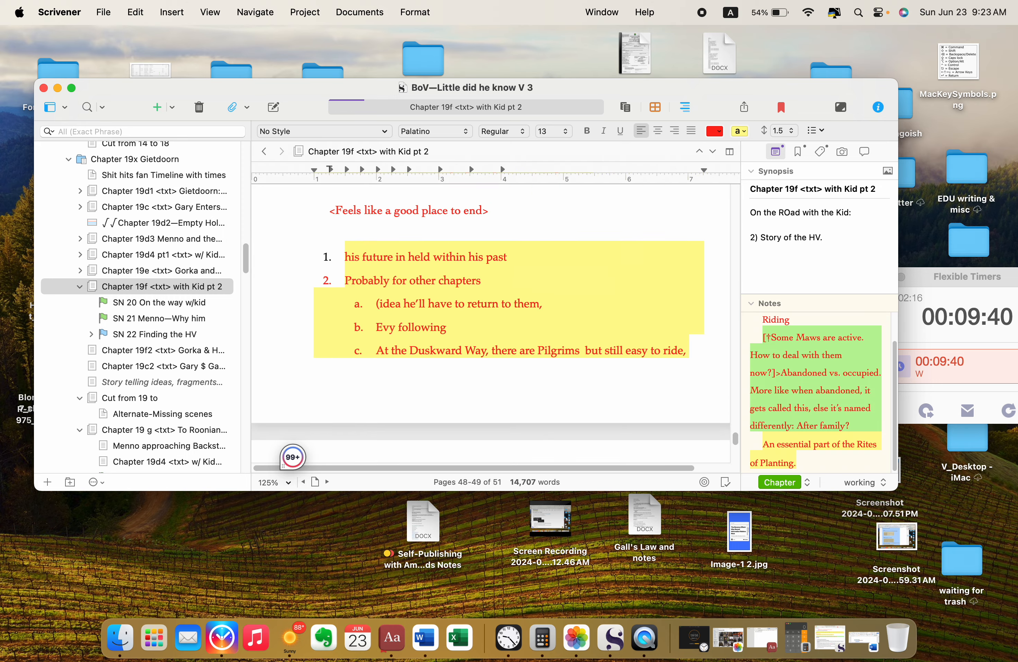
{"action": "scroll", "coordinate": [491, 323], "scroll_direction": "down", "scroll_amount": 15}
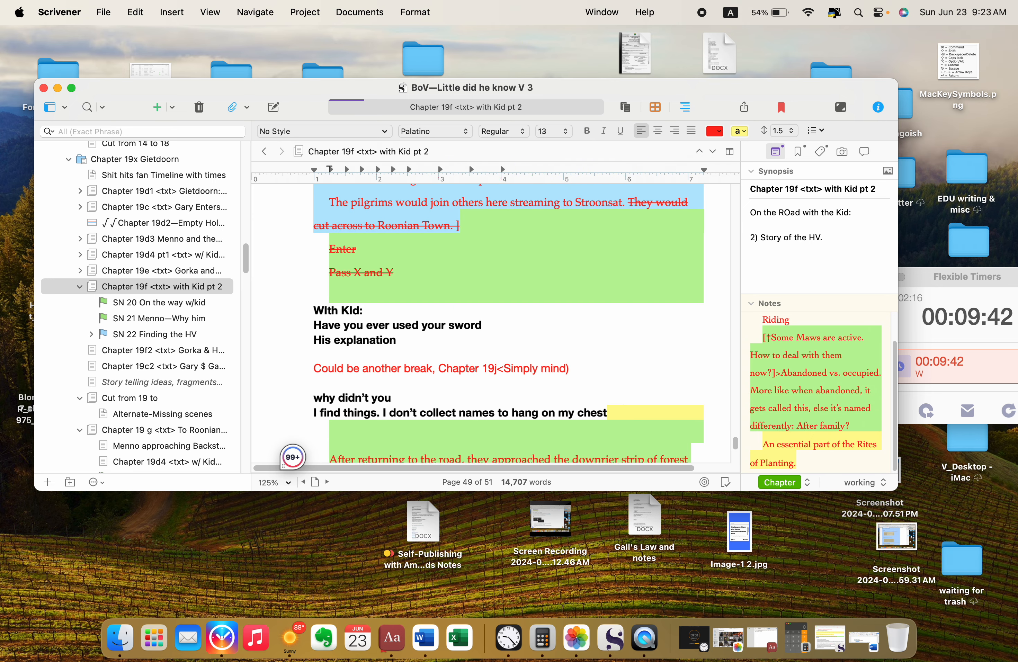
Step: Insert a √ mark in front of "WIth KId:", "Have you ever used your sword" and "His explanation"
{"action": "left_click", "coordinate": [316, 308]}
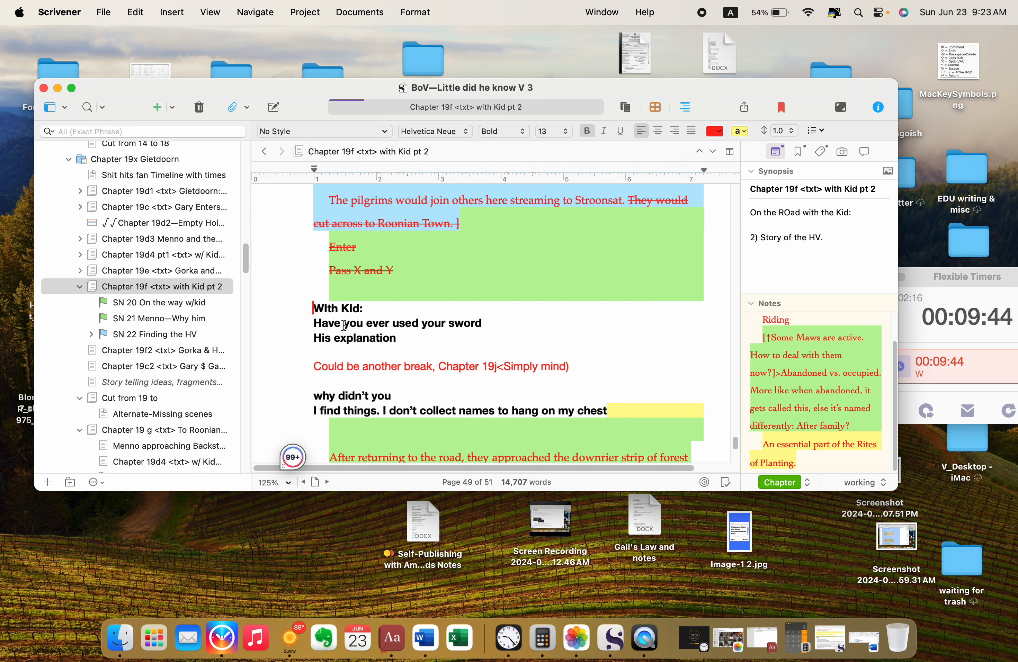
{"action": "type", "text": "√"}
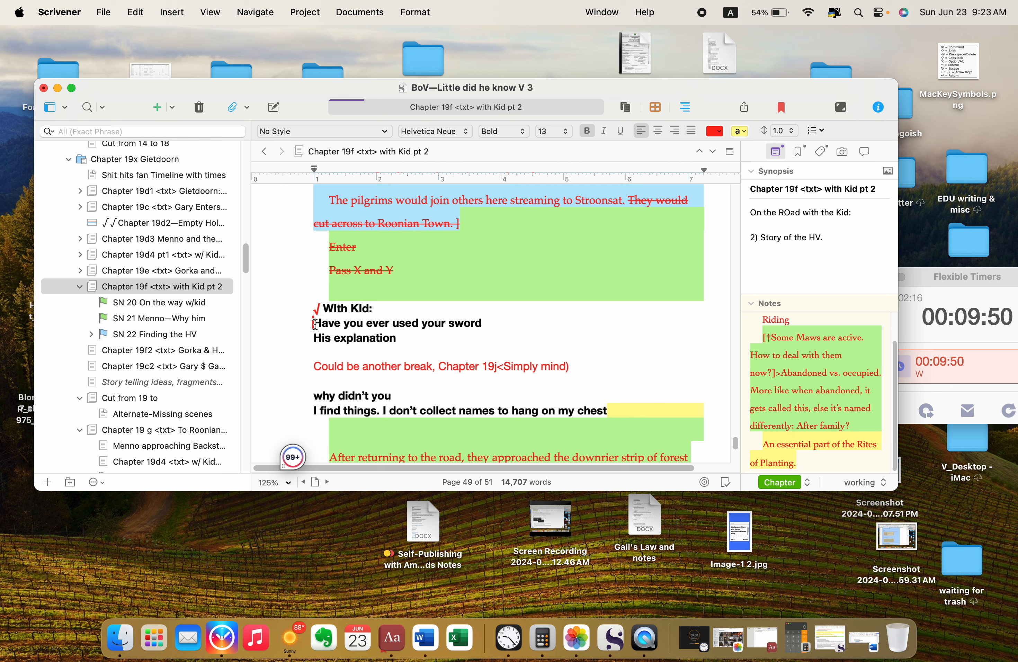
{"action": "type", "text": " √"}
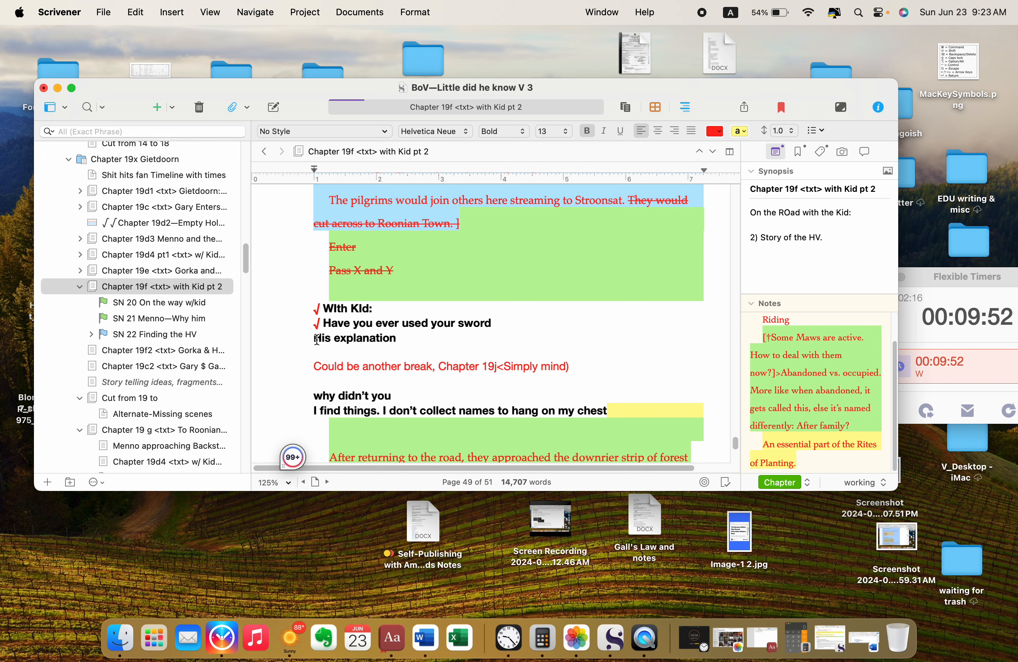
{"action": "left_click", "coordinate": [314, 338]}
{"action": "type", "text": "√"}
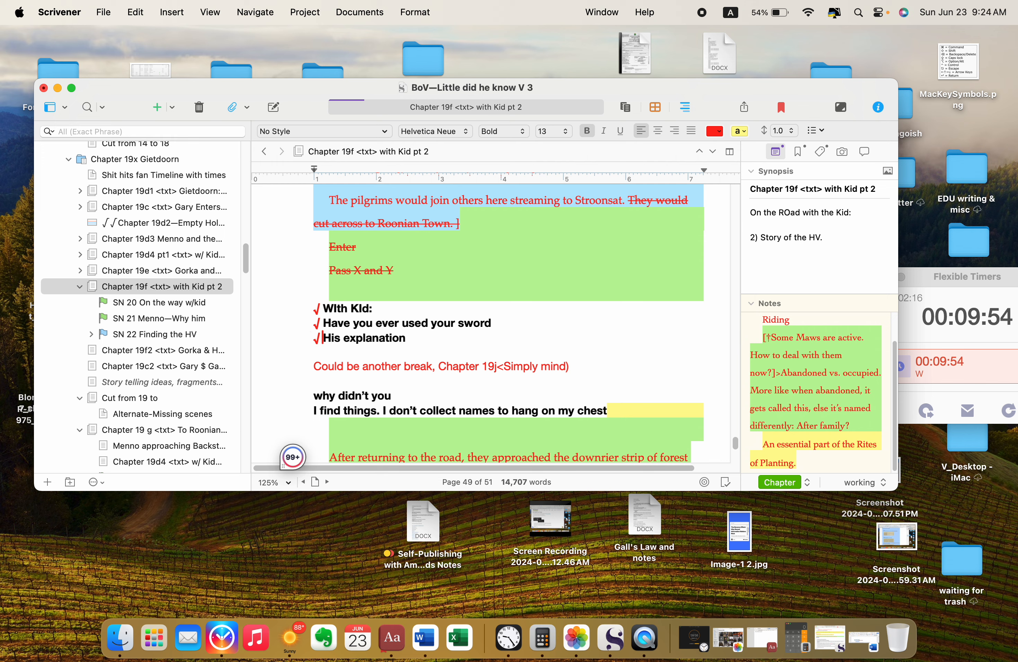
Step: Strike through the line "Could be another break, Chapter 19j<Simply mind)"
{"action": "scroll", "coordinate": [435, 366], "scroll_direction": "down", "scroll_amount": 2}
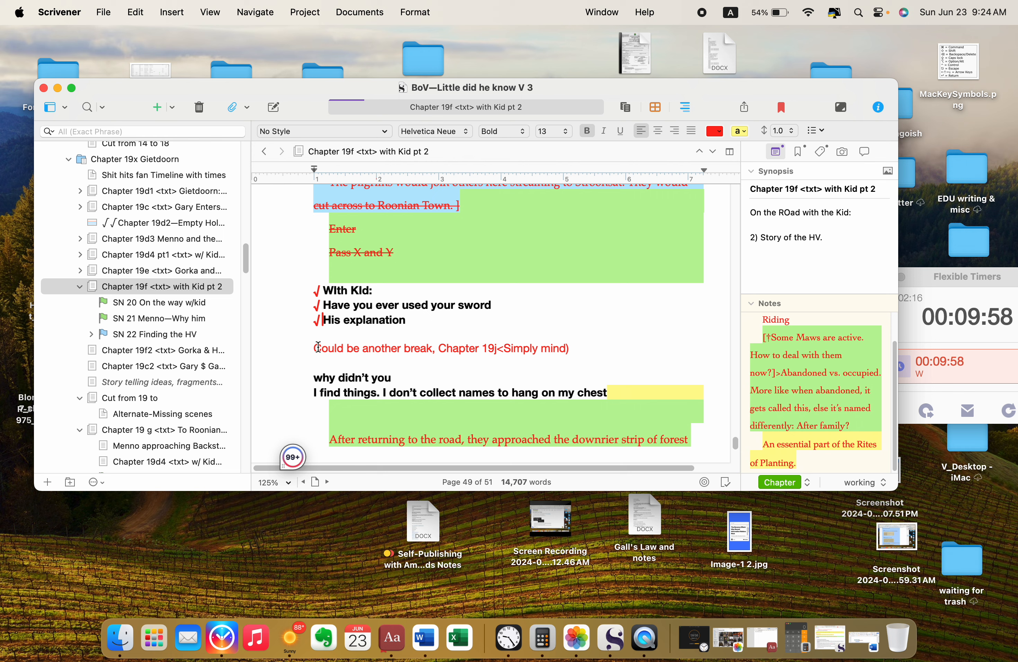
{"action": "left_click_drag", "start_coordinate": [314, 347], "coordinate": [610, 351]}
{"action": "key", "text": "super+shift+minus"}
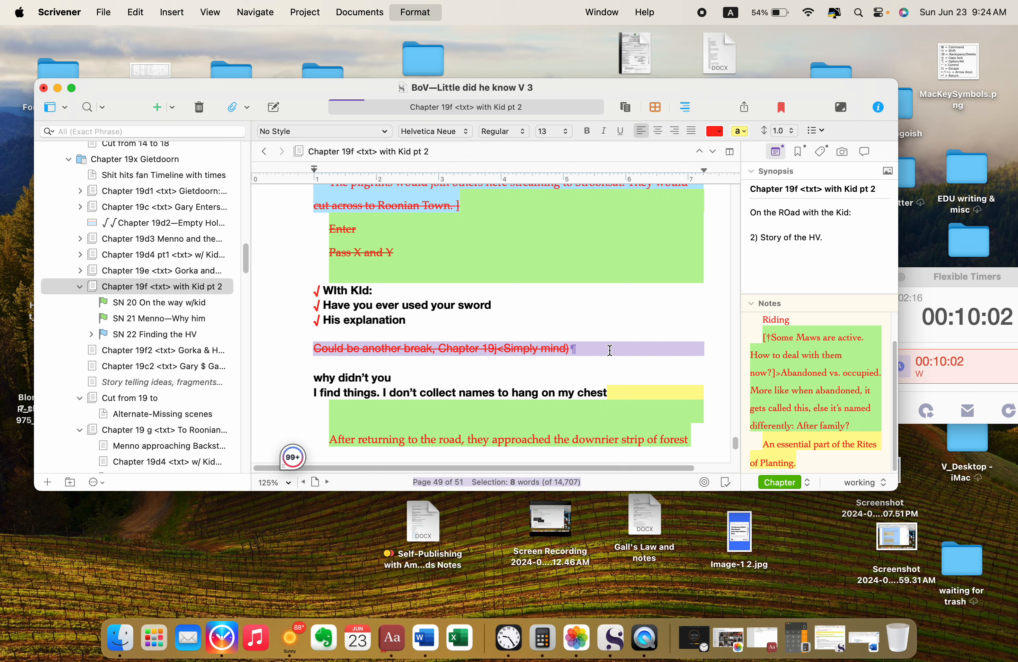
Step: Remove the highlighting from the end of the "I find things" line and the blank line beneath it
{"action": "scroll", "coordinate": [609, 351], "scroll_direction": "down", "scroll_amount": 3}
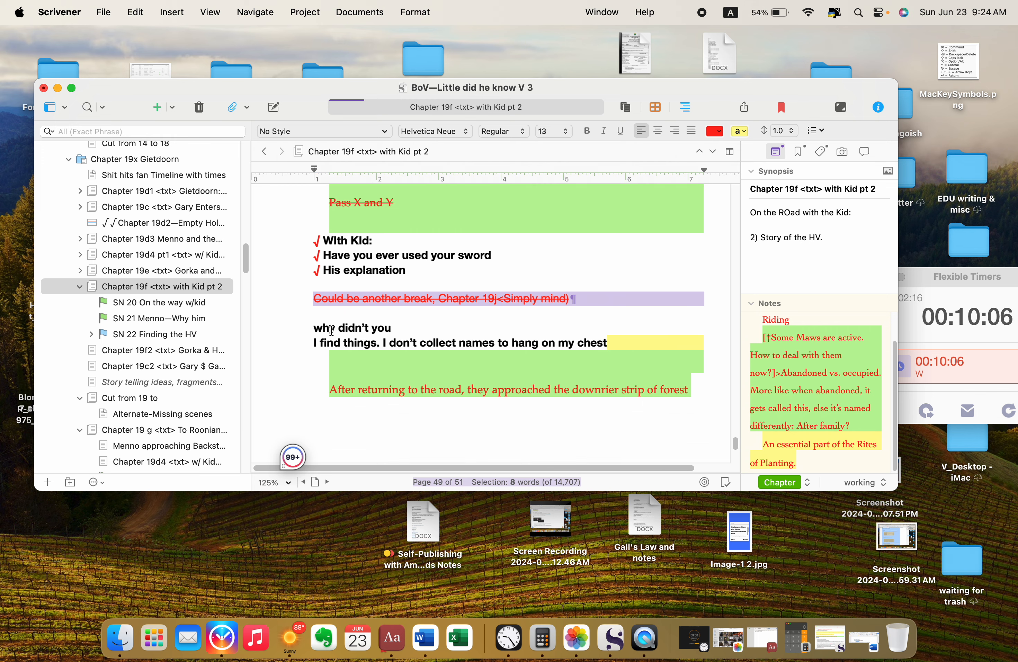
{"action": "left_click", "coordinate": [332, 330]}
{"action": "left_click", "coordinate": [314, 330]}
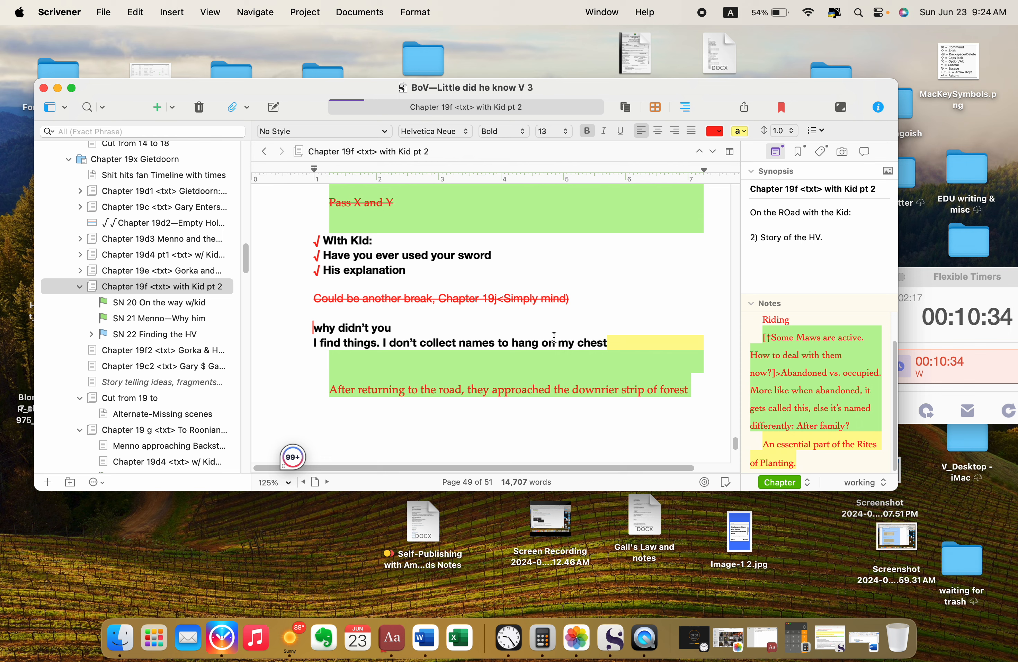
{"action": "left_click_drag", "start_coordinate": [614, 343], "coordinate": [630, 366]}
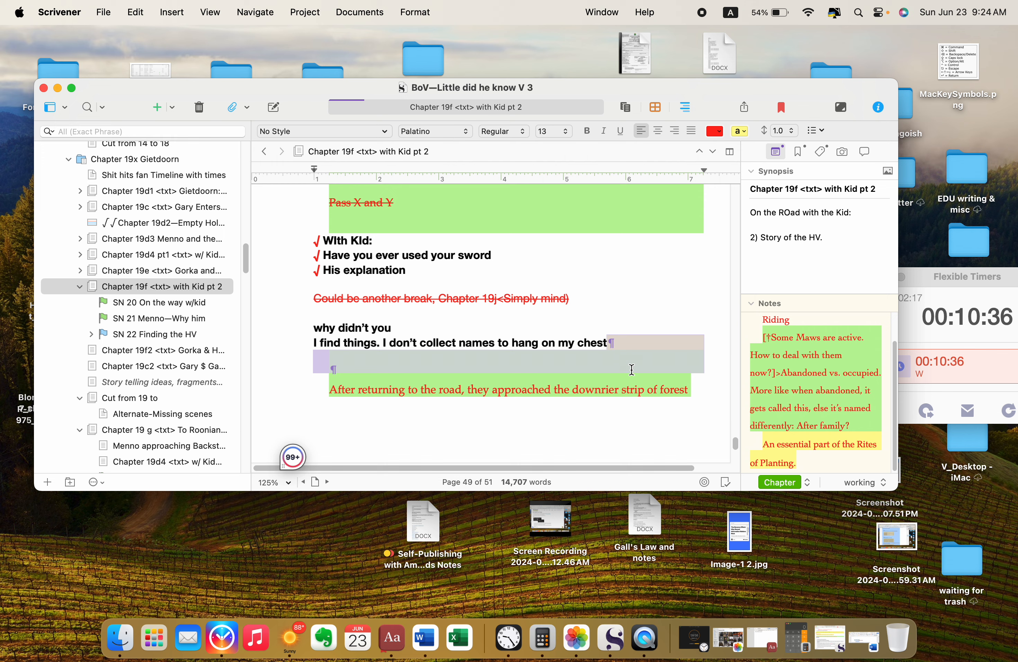
{"action": "left_click", "coordinate": [740, 130]}
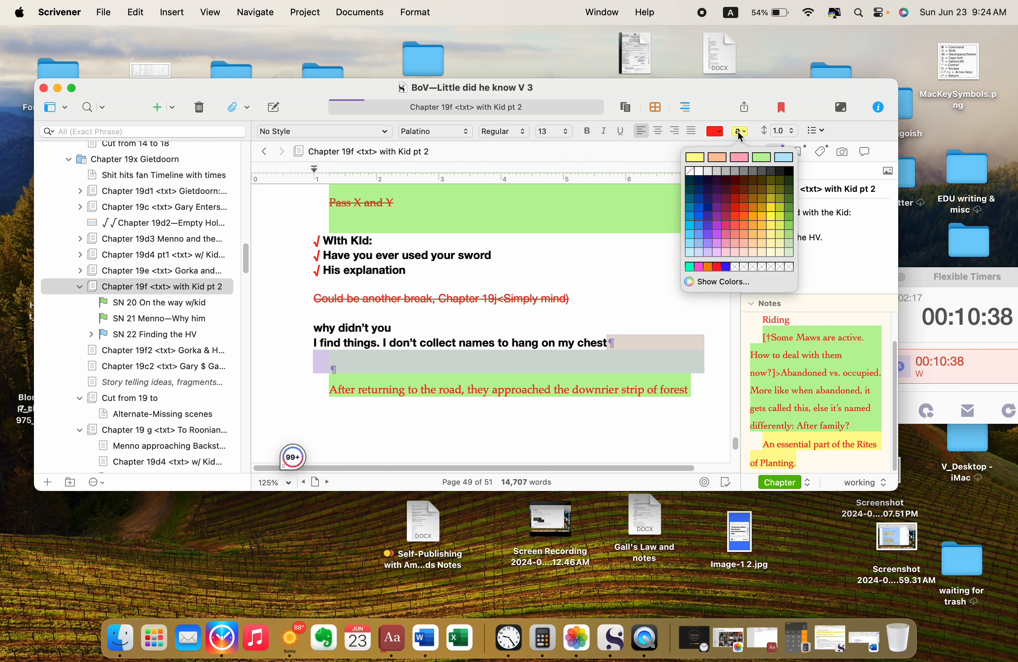
{"action": "left_click", "coordinate": [698, 173]}
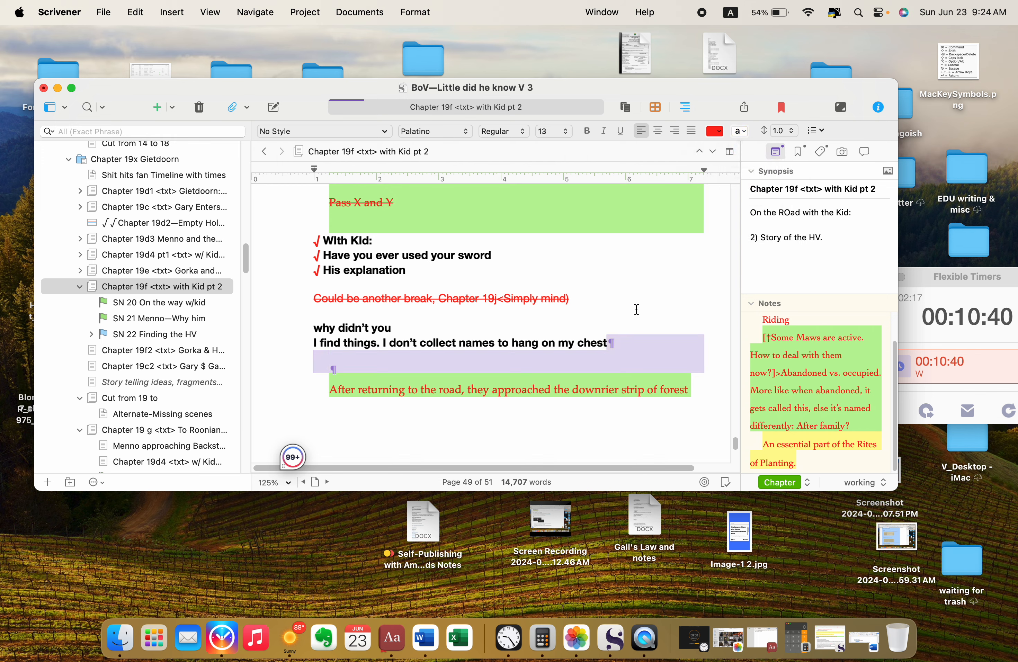
{"action": "left_click", "coordinate": [482, 416]}
Step: Insert a √ mark in front of the paragraph beginning "After returning to the road, they approached"
{"action": "scroll", "coordinate": [482, 417], "scroll_direction": "down", "scroll_amount": 2}
{"action": "scroll", "coordinate": [481, 417], "scroll_direction": "down", "scroll_amount": 2}
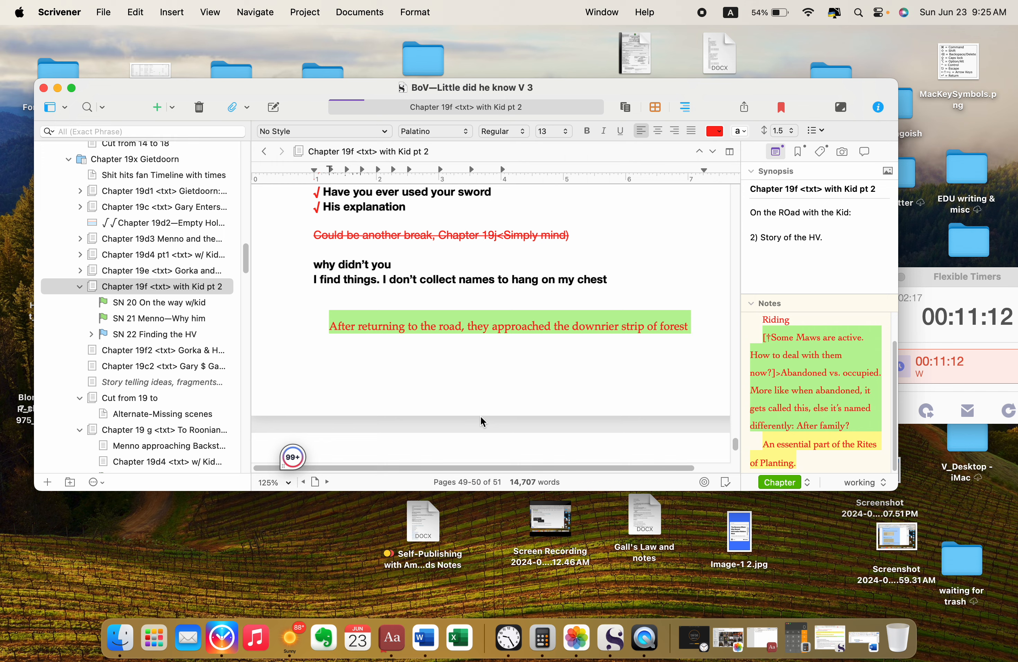
{"action": "scroll", "coordinate": [484, 406], "scroll_direction": "down", "scroll_amount": 2}
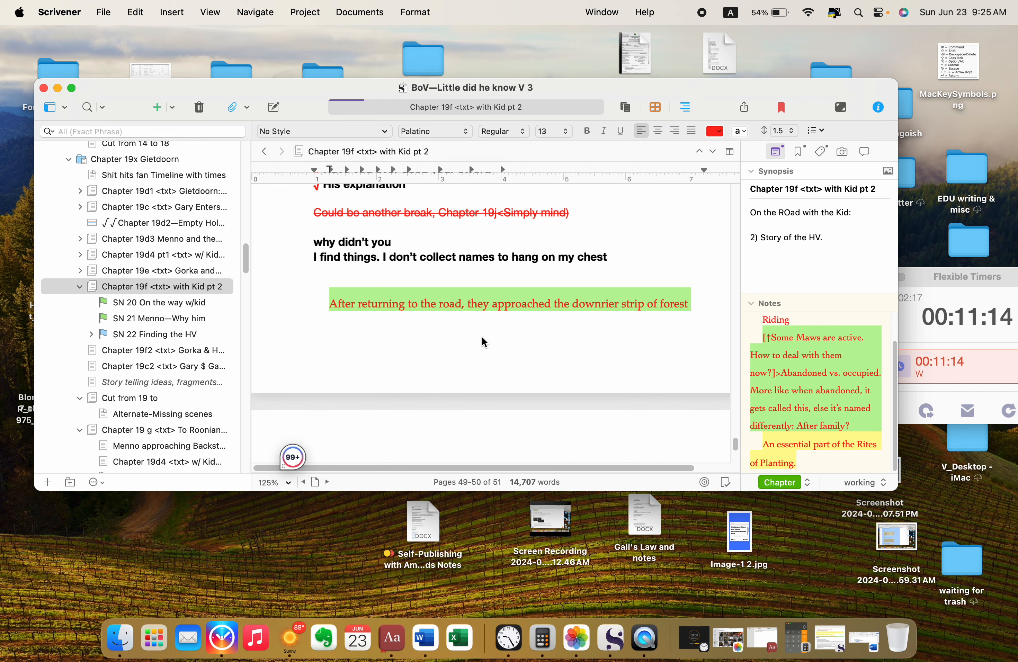
{"action": "scroll", "coordinate": [482, 336], "scroll_direction": "down", "scroll_amount": 4}
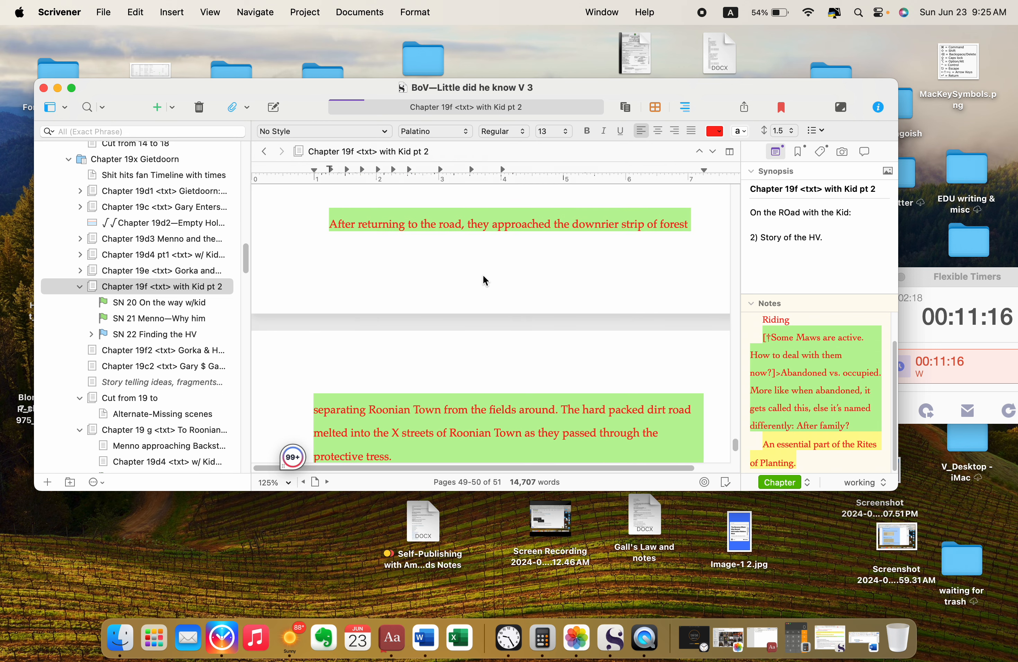
{"action": "scroll", "coordinate": [483, 279], "scroll_direction": "down", "scroll_amount": 1}
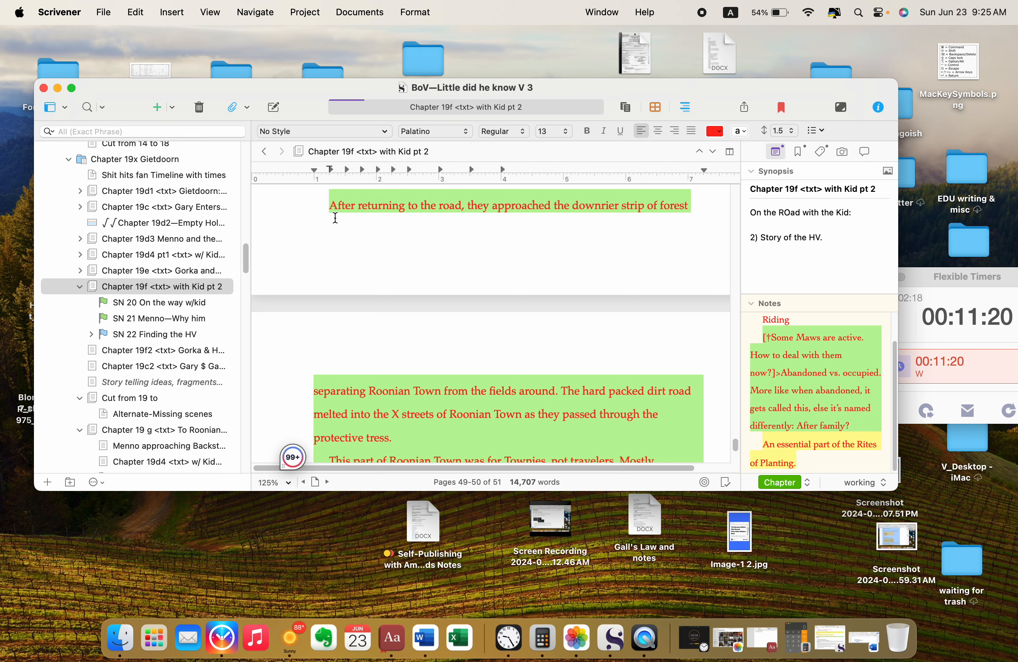
{"action": "left_click", "coordinate": [335, 217]}
{"action": "type", "text": "√"}
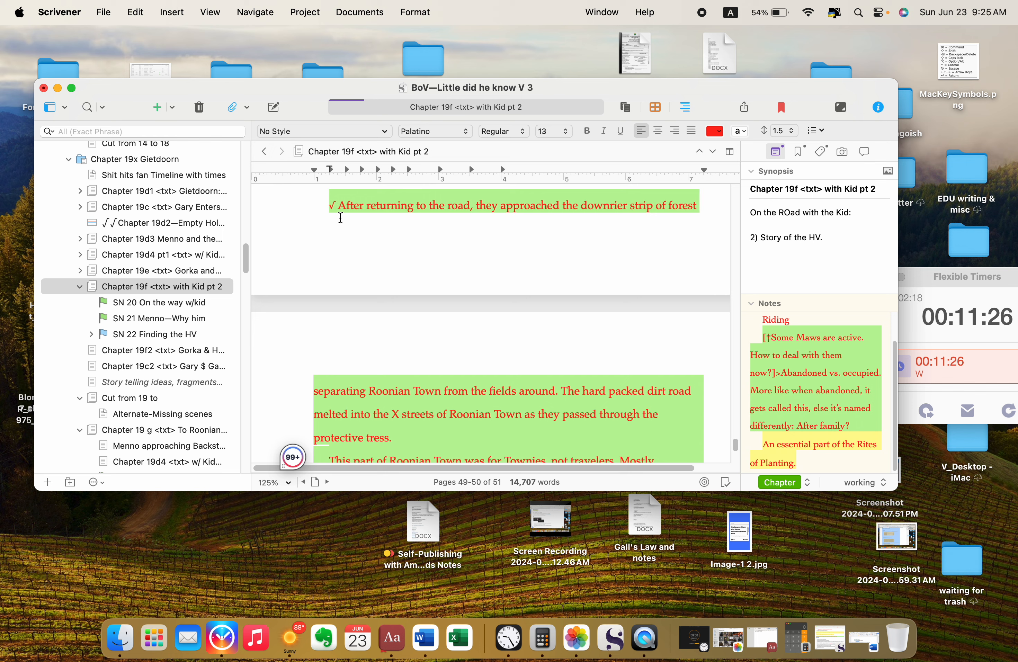
Step: Clear the highlight and set black text on the sentence from "After returning to the road" to "the fields around."
{"action": "left_click_drag", "start_coordinate": [330, 206], "coordinate": [562, 391]}
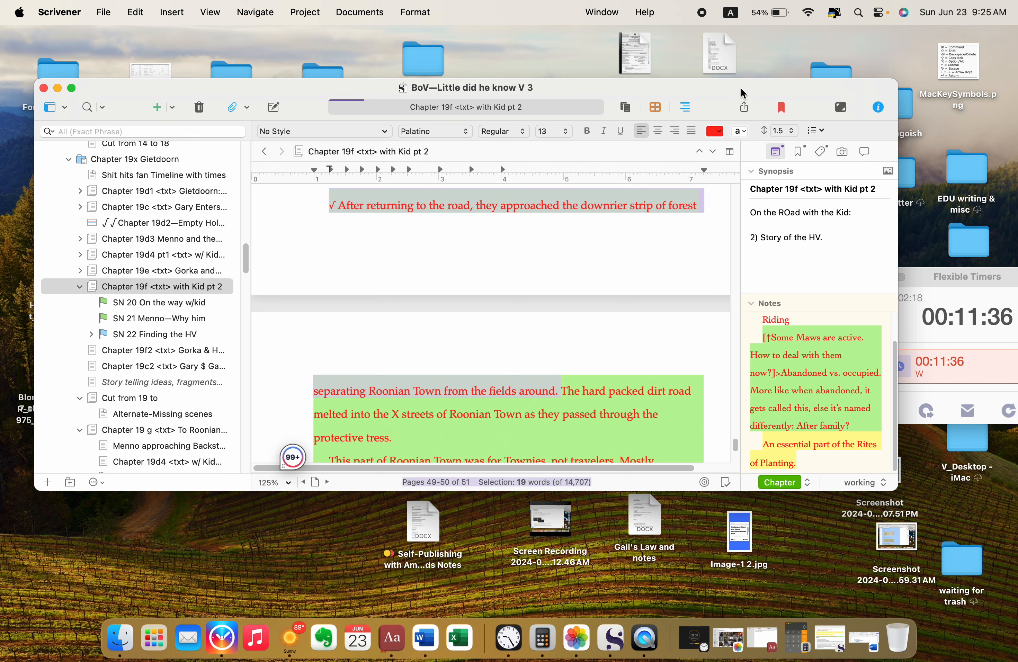
{"action": "left_click", "coordinate": [742, 132]}
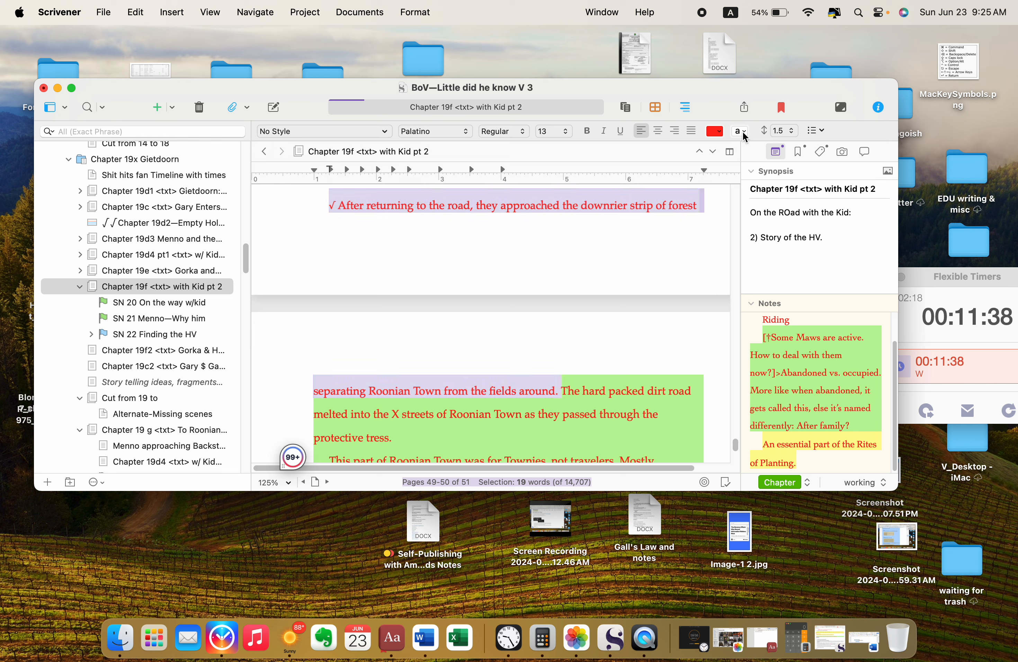
{"action": "left_click", "coordinate": [719, 134]}
{"action": "left_click", "coordinate": [569, 376]}
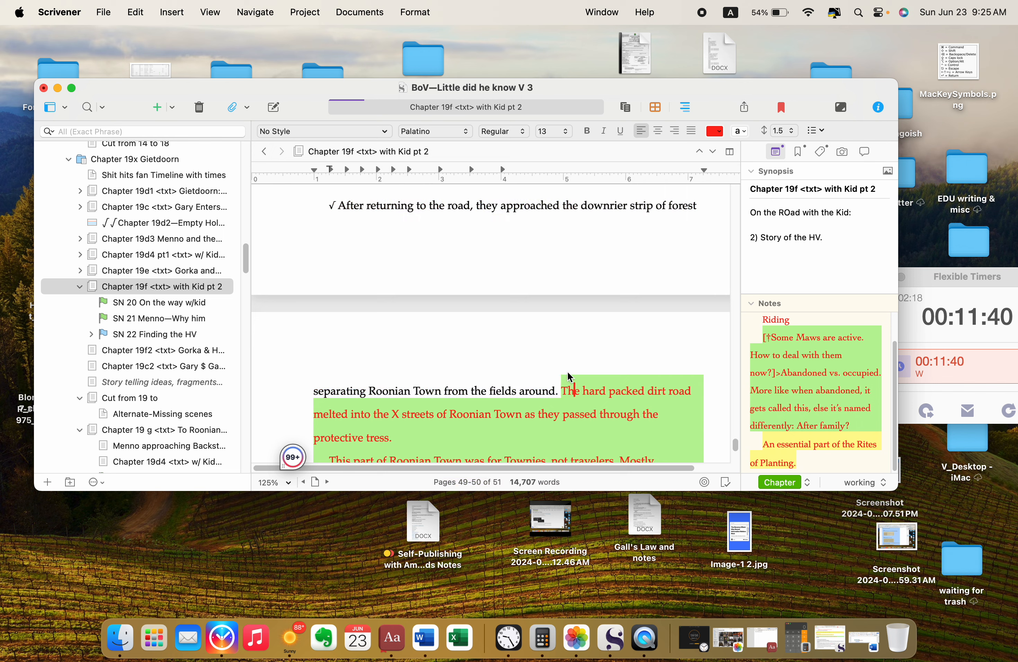
{"action": "scroll", "coordinate": [612, 366], "scroll_direction": "down", "scroll_amount": 3}
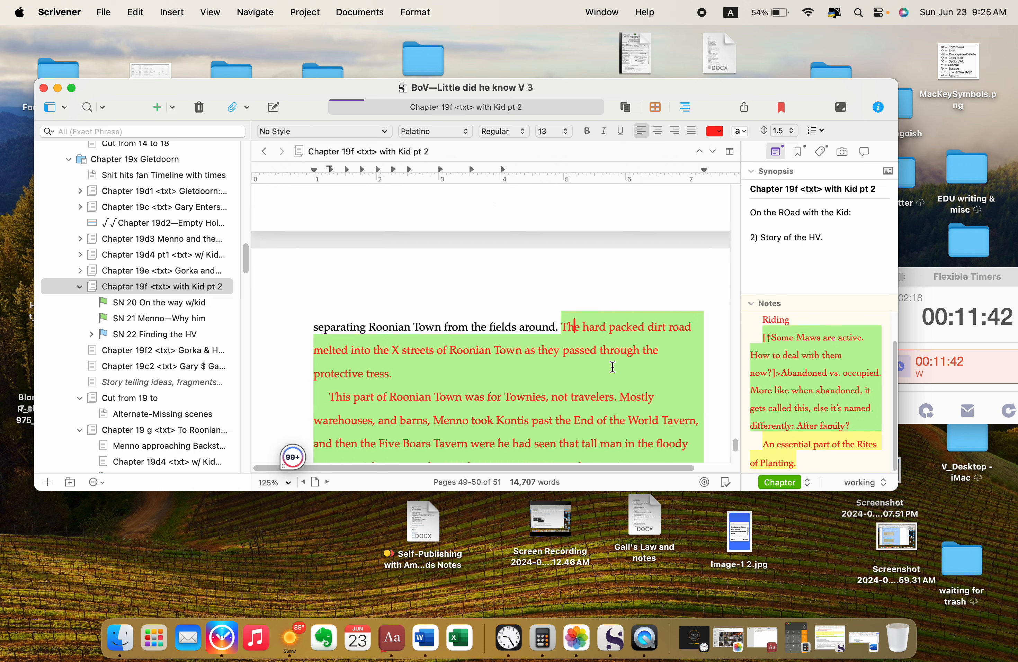
{"action": "scroll", "coordinate": [613, 367], "scroll_direction": "down", "scroll_amount": 2}
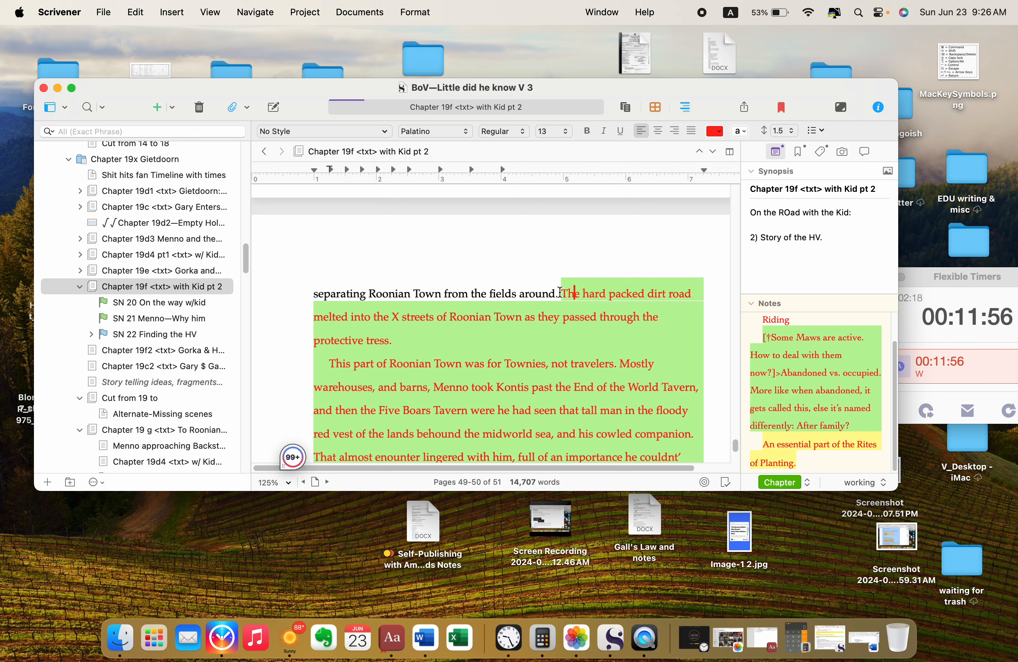
Step: Set black text and clear the highlight on the sentence from "The hard packed dirt road" to "protective tress."
{"action": "left_click_drag", "start_coordinate": [560, 293], "coordinate": [592, 338]}
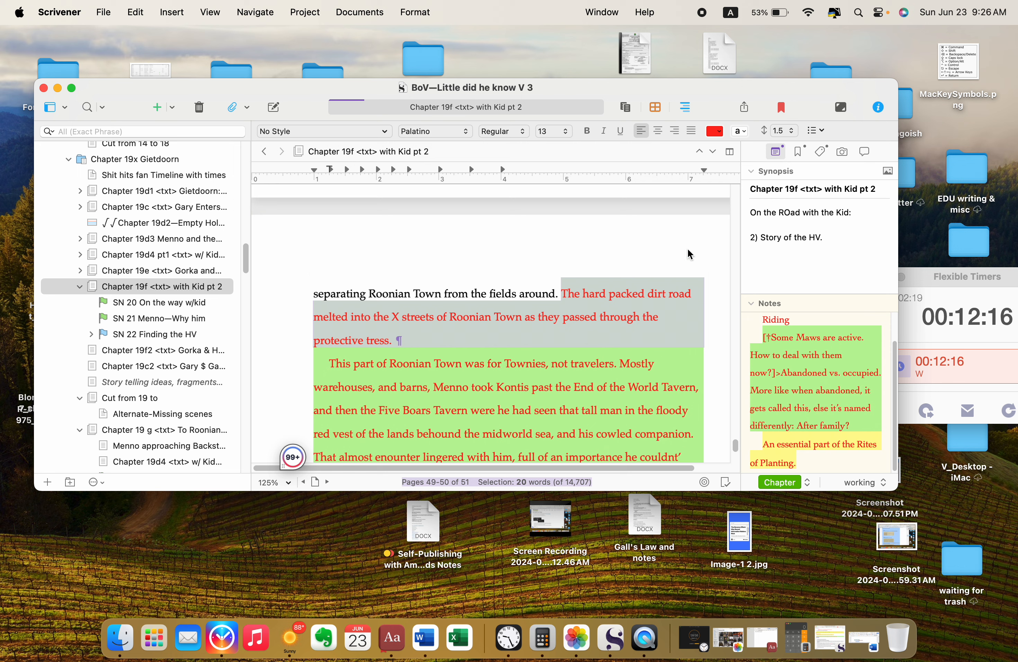
{"action": "left_click", "coordinate": [716, 137]}
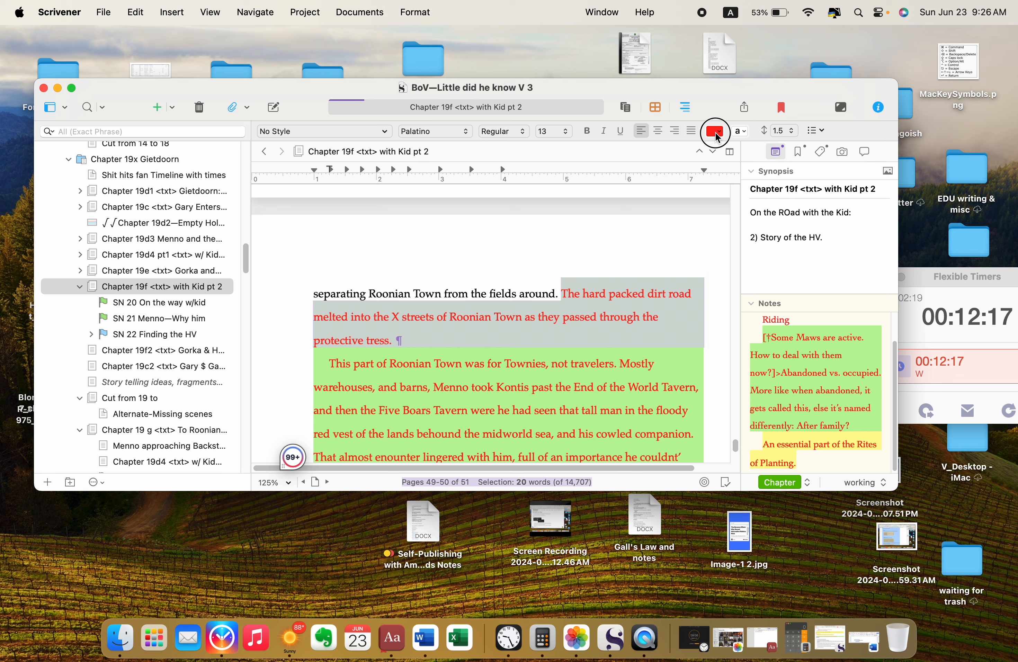
{"action": "left_click", "coordinate": [741, 131]}
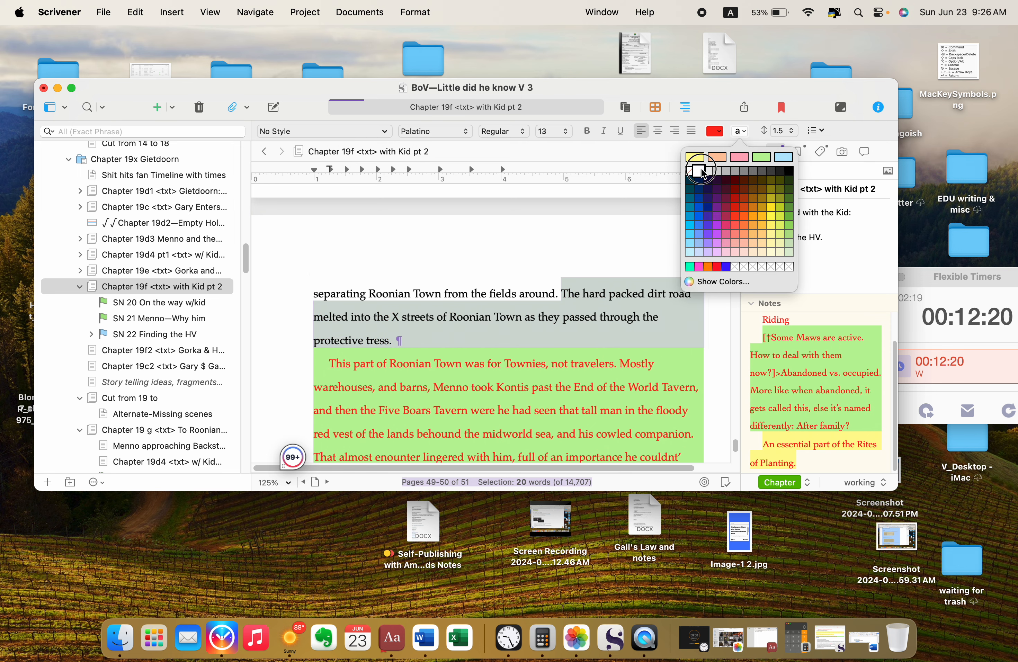
{"action": "left_click", "coordinate": [689, 171]}
{"action": "left_click", "coordinate": [633, 329]}
Step: Set black text and clear the highlight on the paragraph beginning "This part of Roonian Town was for Townies"
{"action": "scroll", "coordinate": [395, 313], "scroll_direction": "down", "scroll_amount": 3}
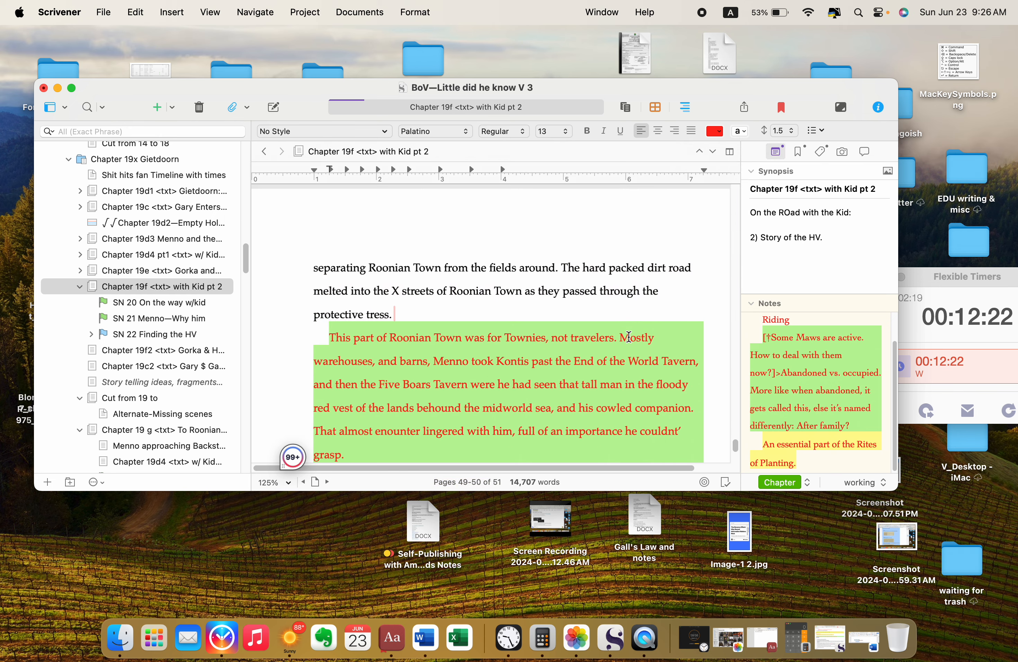
{"action": "scroll", "coordinate": [394, 314], "scroll_direction": "down", "scroll_amount": 2}
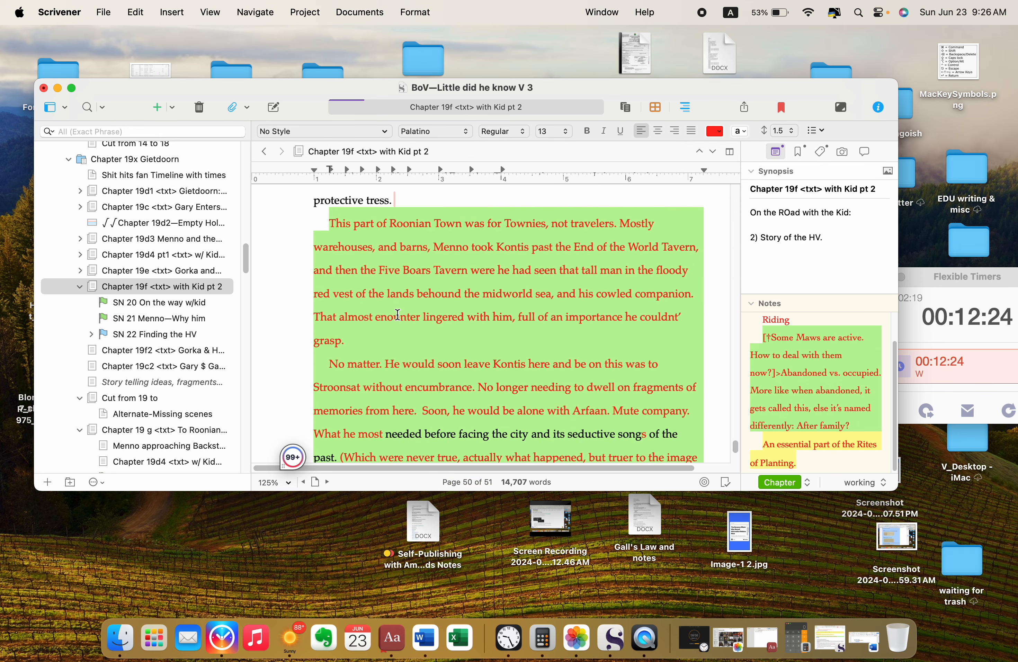
{"action": "left_click", "coordinate": [327, 220]}
{"action": "left_click_drag", "start_coordinate": [328, 219], "coordinate": [625, 229]}
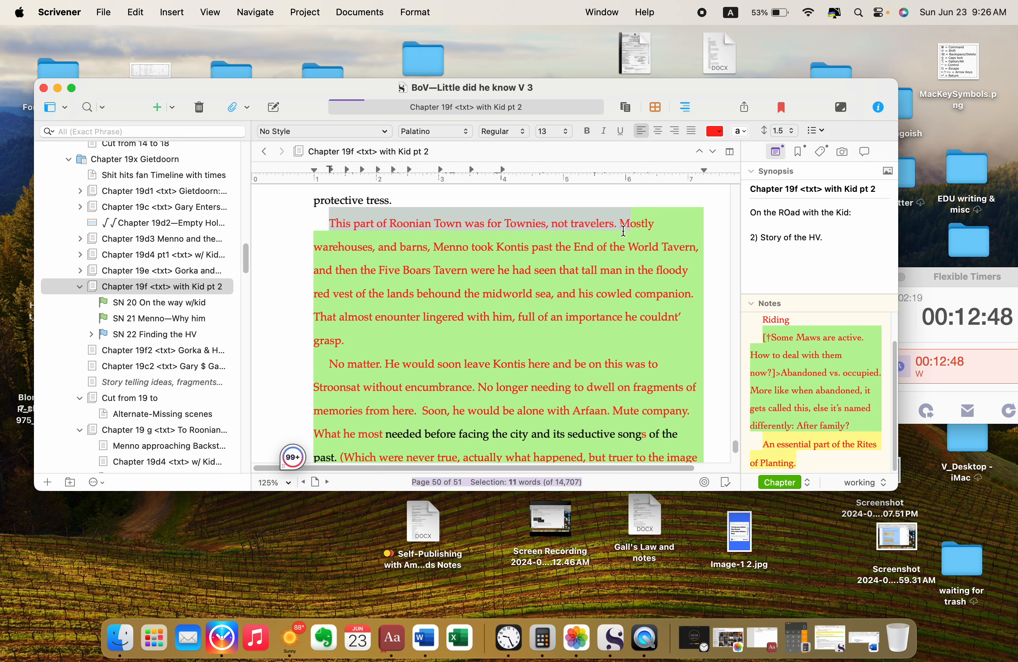
{"action": "left_click", "coordinate": [440, 261]}
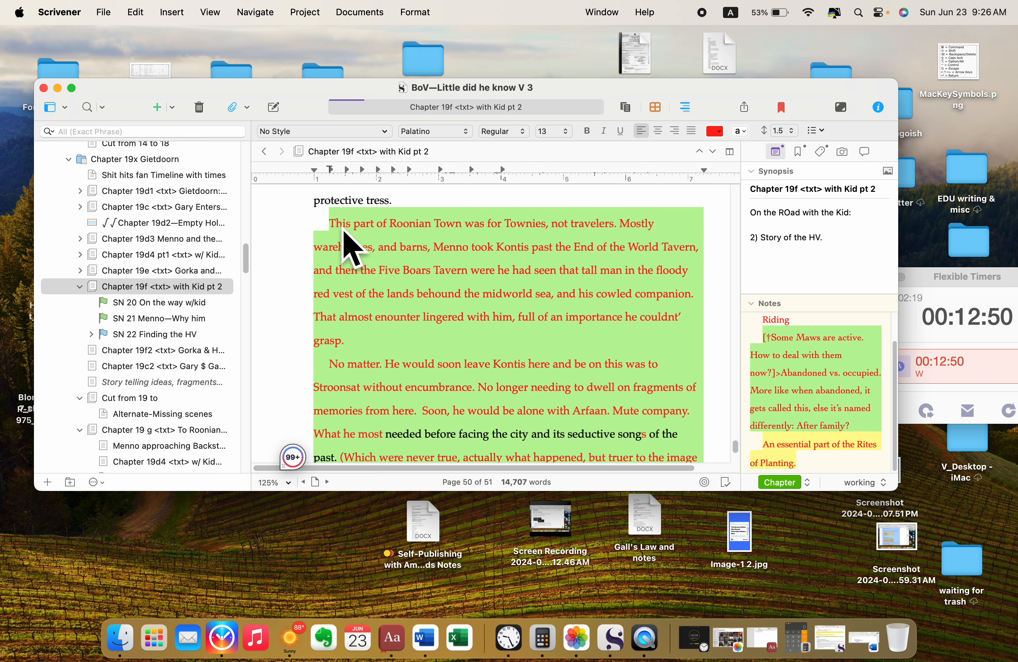
{"action": "left_click_drag", "start_coordinate": [333, 227], "coordinate": [678, 341]}
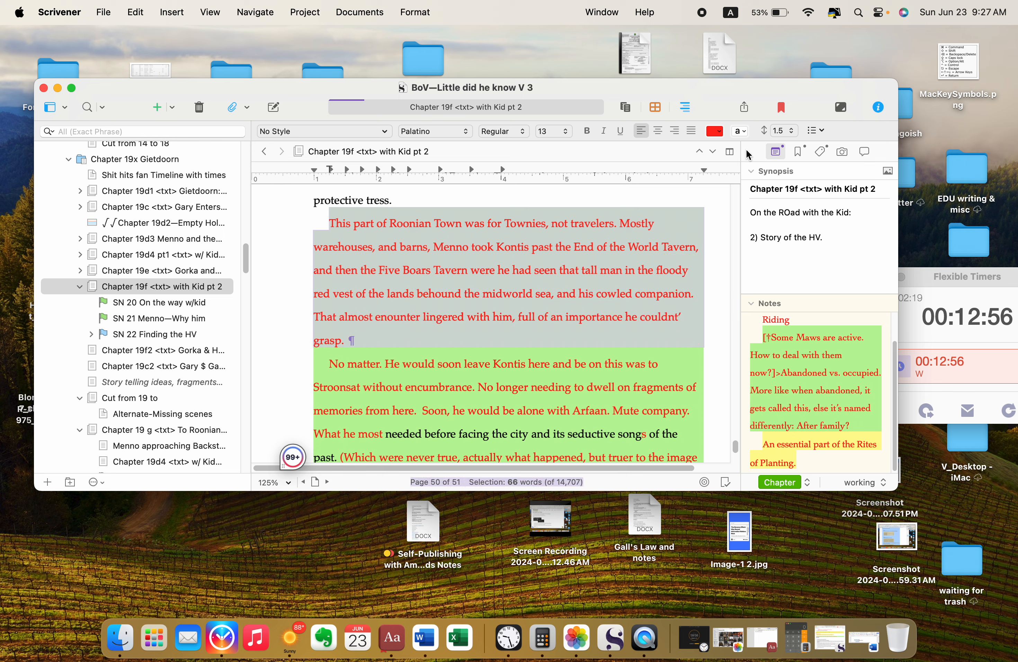
{"action": "left_click", "coordinate": [716, 131]}
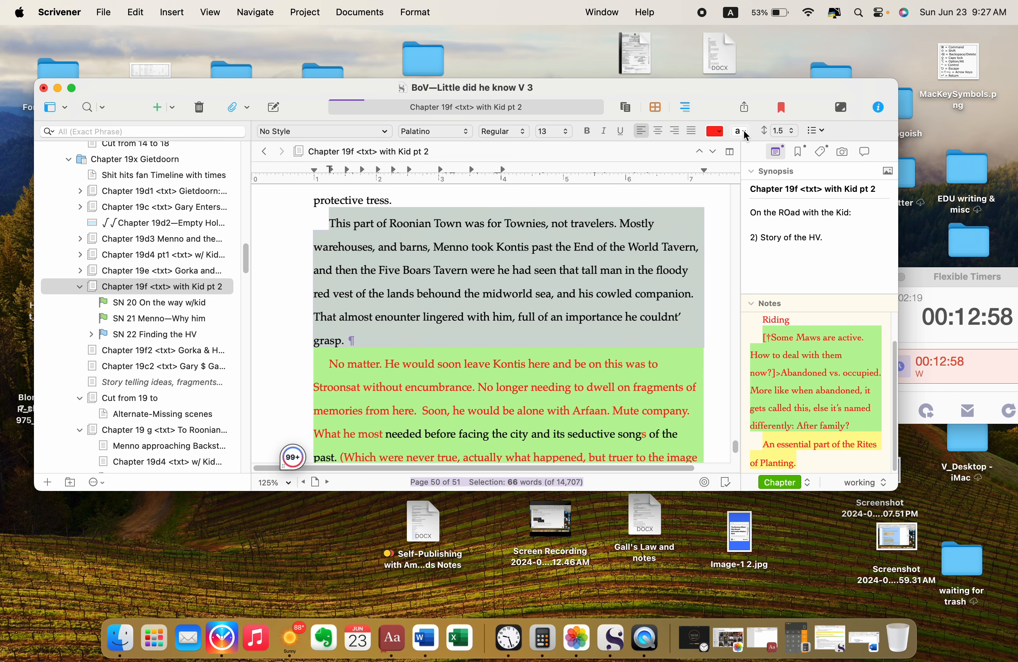
{"action": "left_click", "coordinate": [600, 270]}
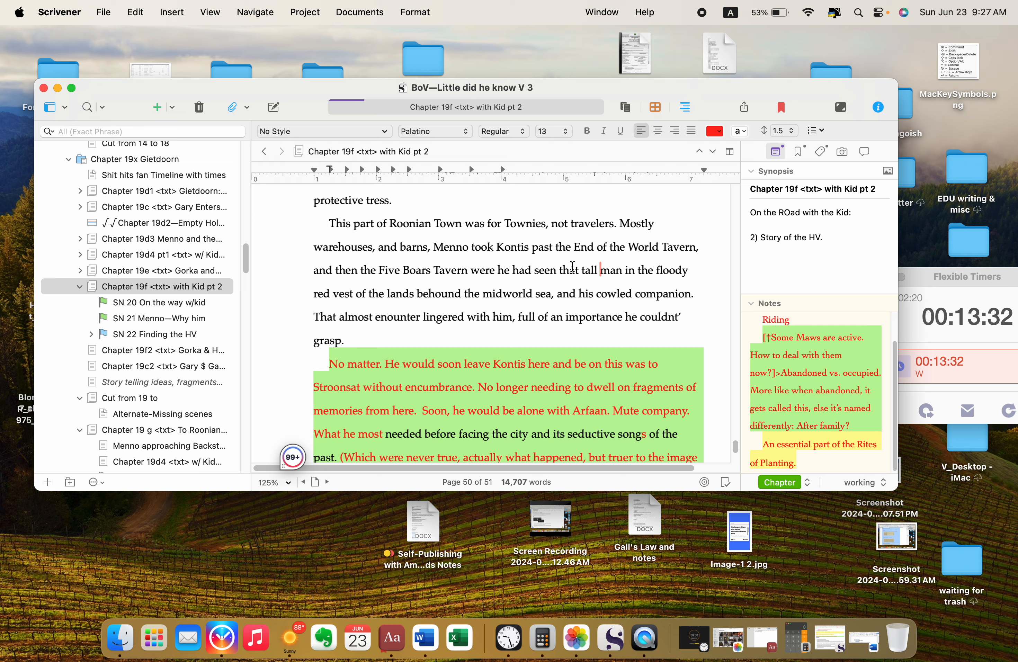
Step: Correct the misspelled words in the red vest description to "bloody" and "beyond"
{"action": "left_click", "coordinate": [659, 271]}
{"action": "key", "text": "Delete"}
{"action": "type", "text": "b"}
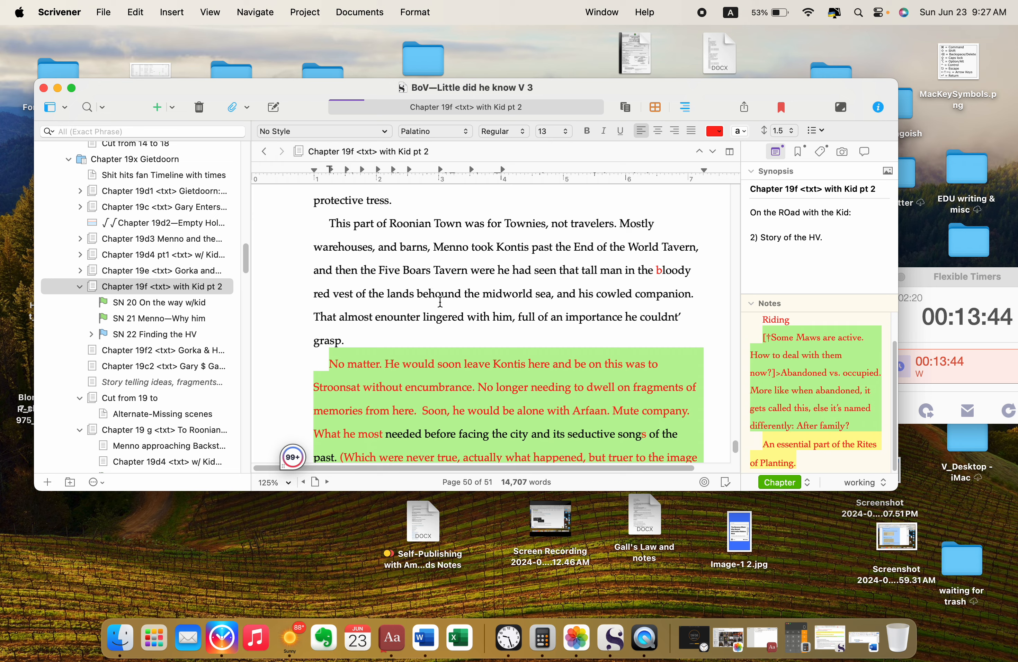
{"action": "left_click", "coordinate": [427, 292]}
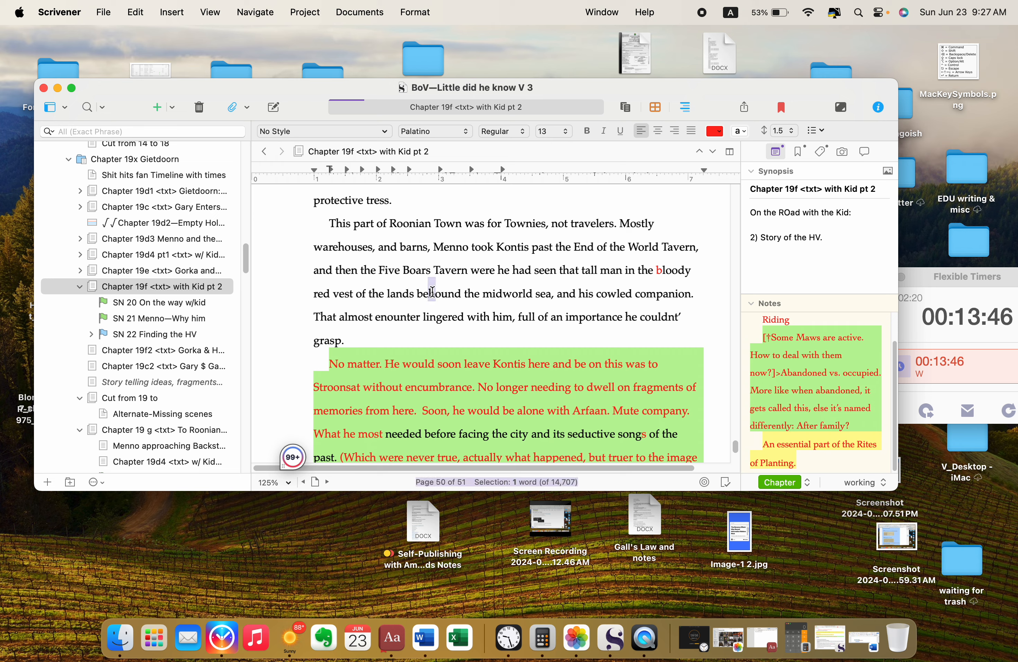
{"action": "key", "text": "Delete"}
{"action": "type", "text": "y"}
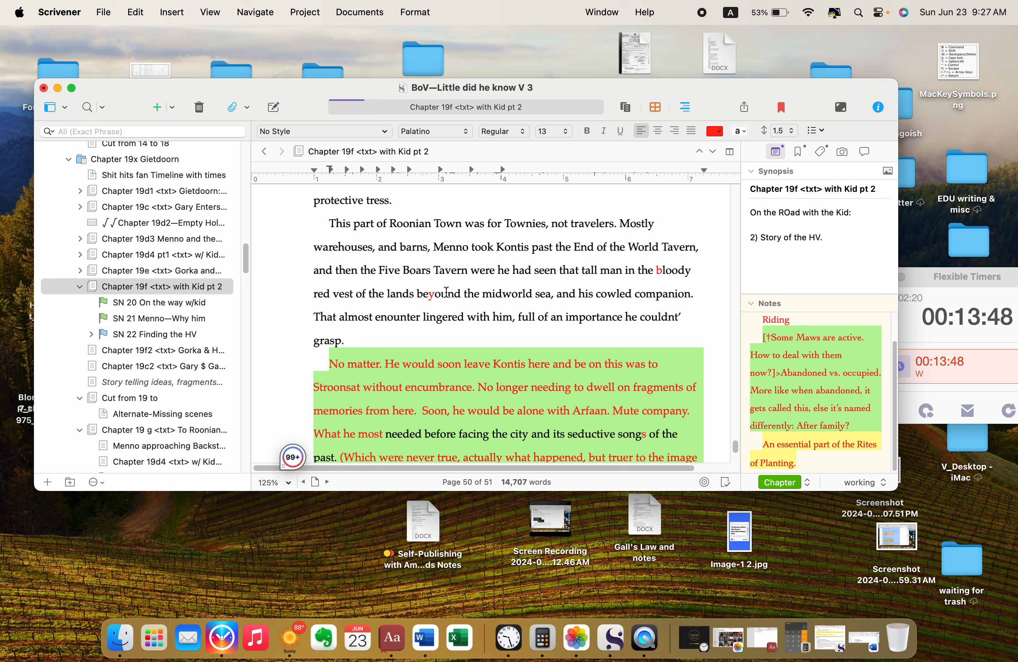
{"action": "right_click", "coordinate": [447, 295]}
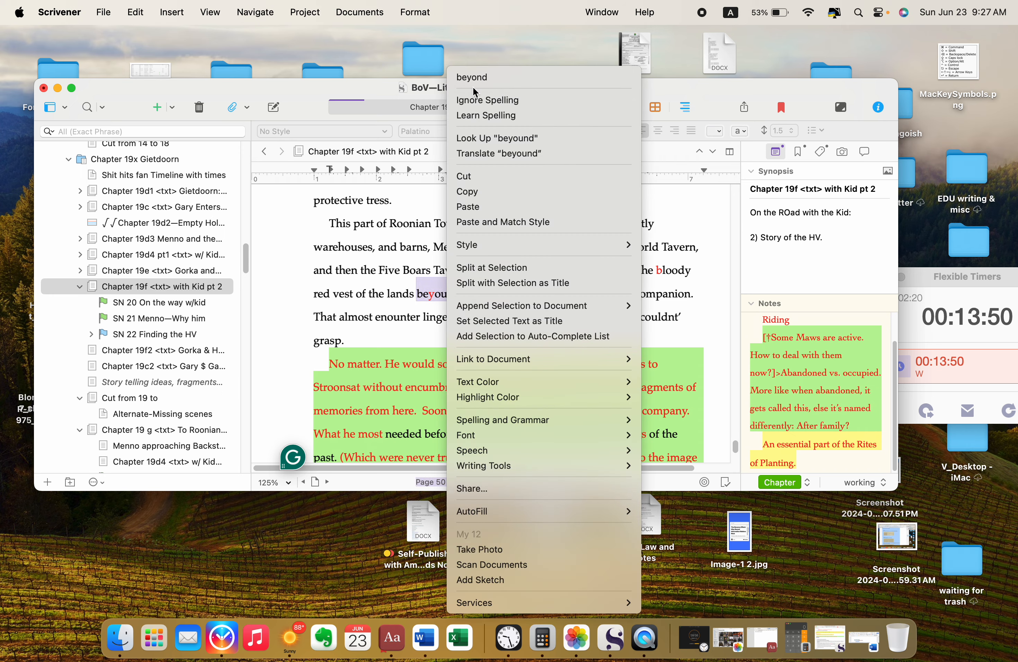
{"action": "left_click", "coordinate": [475, 78]}
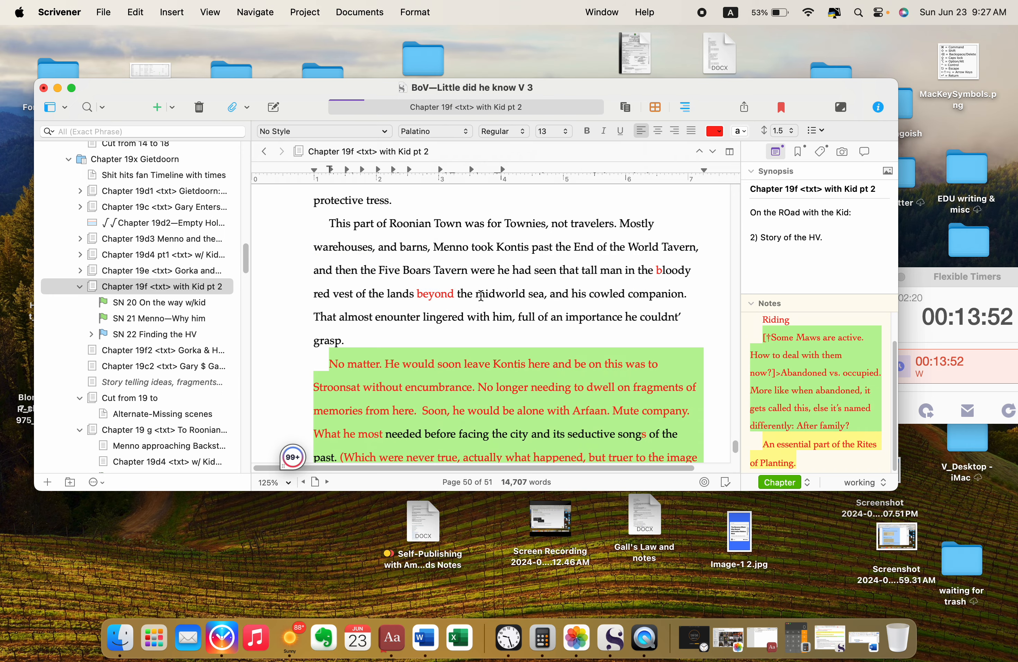
Step: Capitalize the sea's name as "Midworld Sea" in the Roonian Town paragraph
{"action": "left_click_drag", "start_coordinate": [479, 293], "coordinate": [482, 294]}
{"action": "type", "text": "M"}
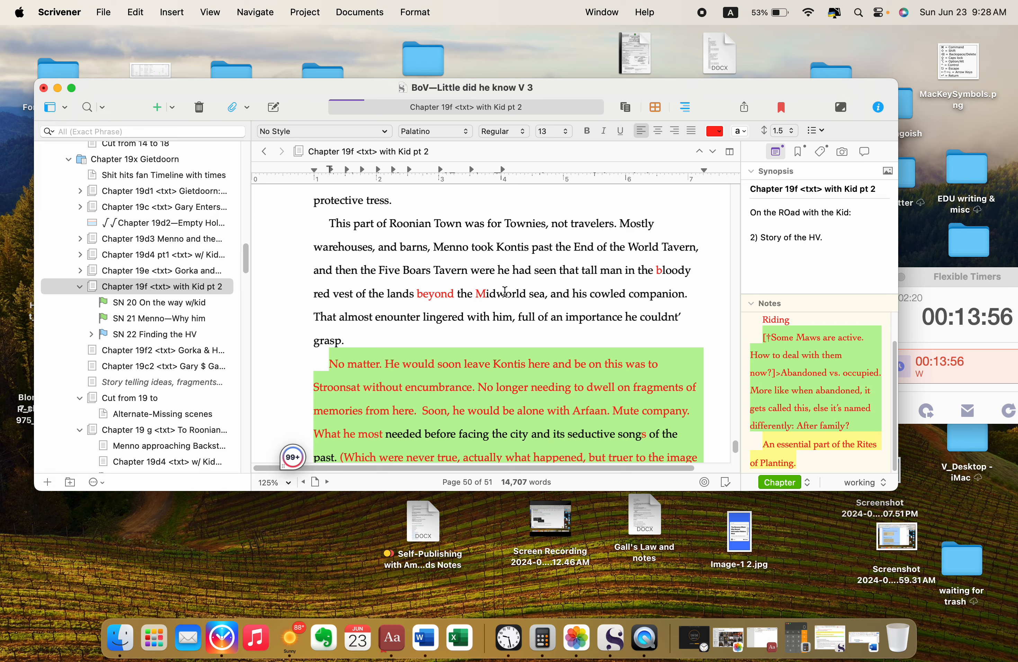
{"action": "left_click", "coordinate": [532, 294]}
{"action": "left_click_drag", "start_coordinate": [532, 293], "coordinate": [534, 293]}
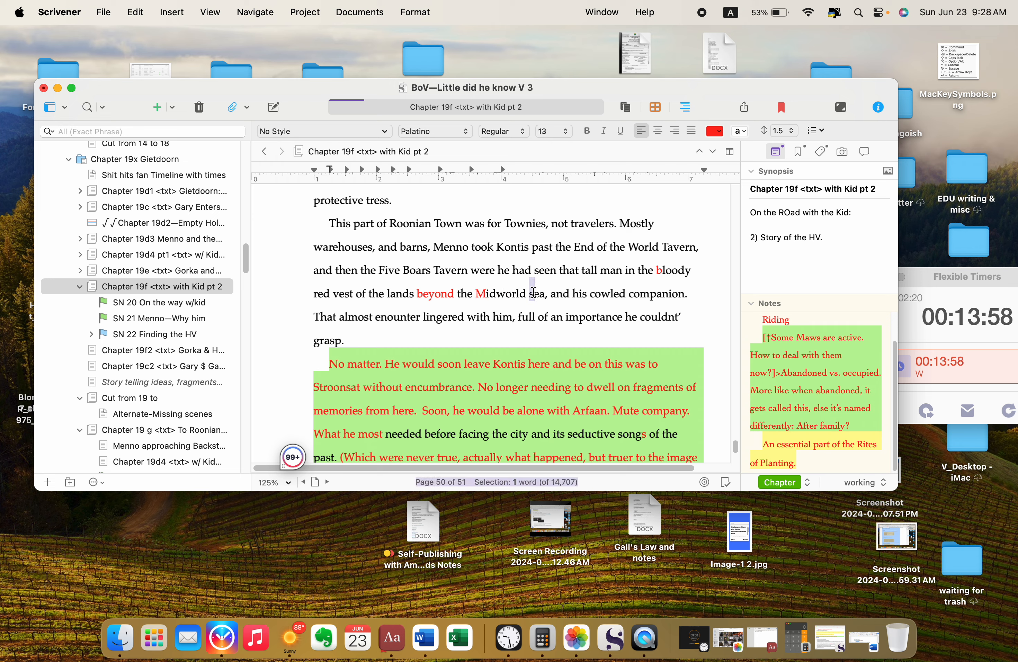
{"action": "type", "text": "S"}
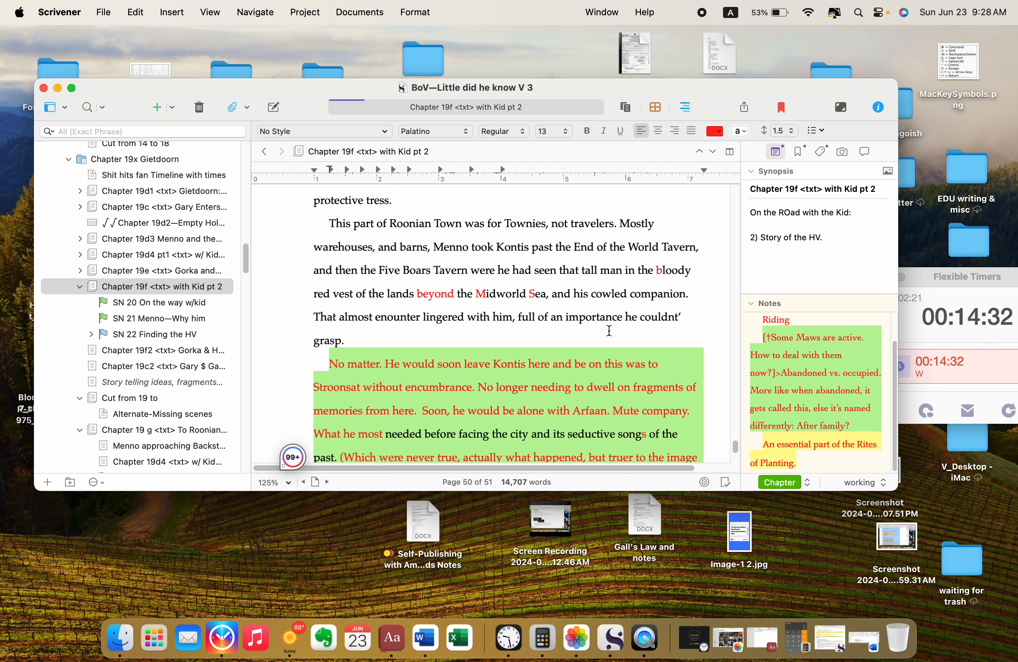
Step: Set black text and clear the highlight on the paragraph from "No matter." to "<Kind of idea)"
{"action": "scroll", "coordinate": [608, 331], "scroll_direction": "down", "scroll_amount": 1}
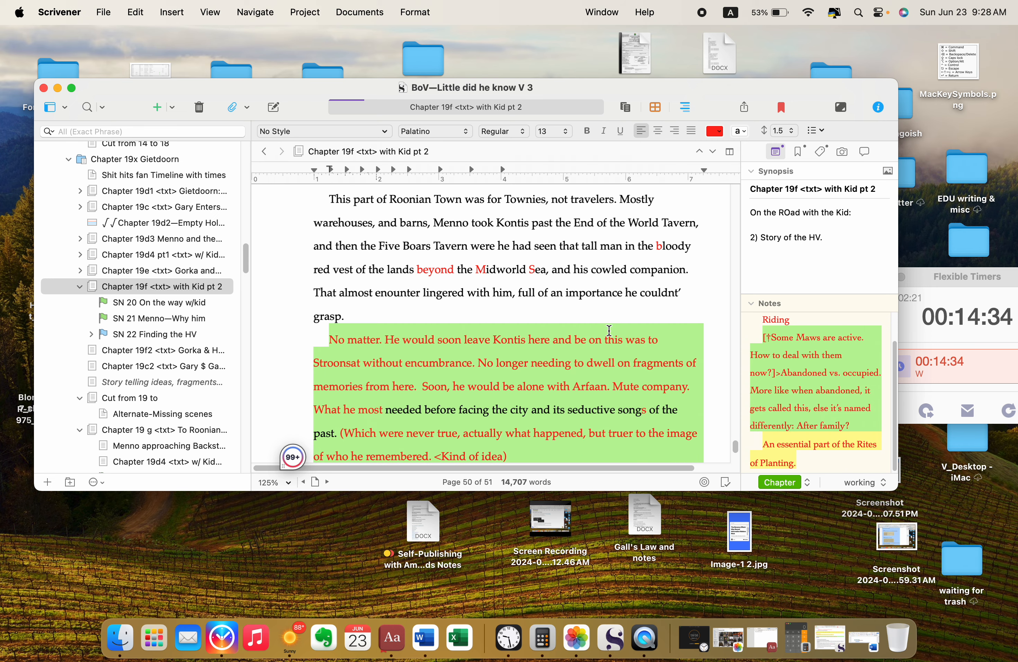
{"action": "scroll", "coordinate": [351, 316], "scroll_direction": "down", "scroll_amount": 2}
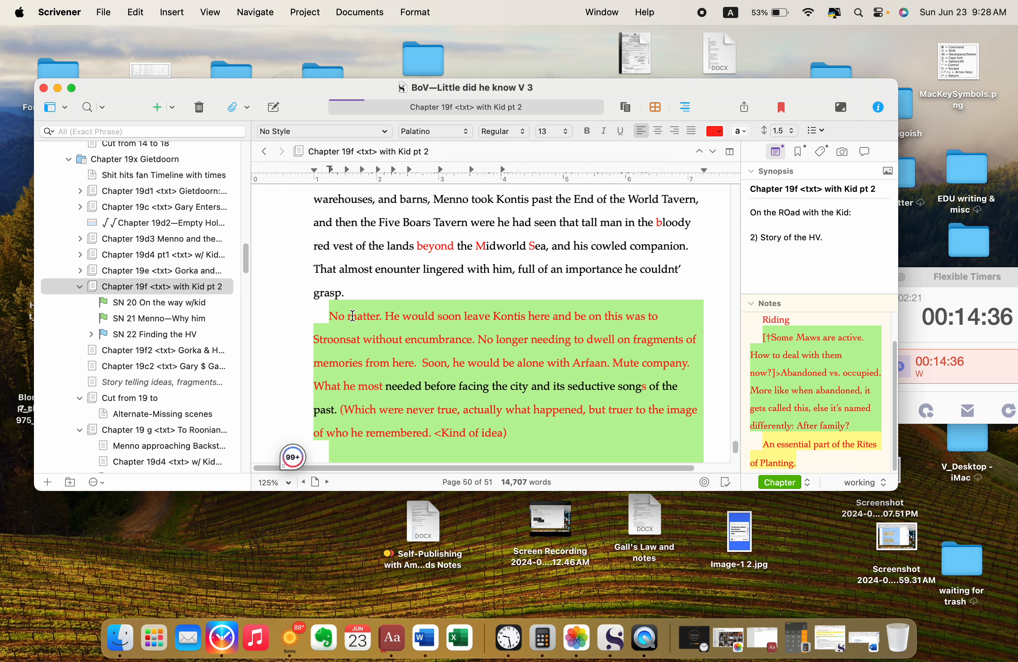
{"action": "scroll", "coordinate": [471, 311], "scroll_direction": "down", "scroll_amount": 1}
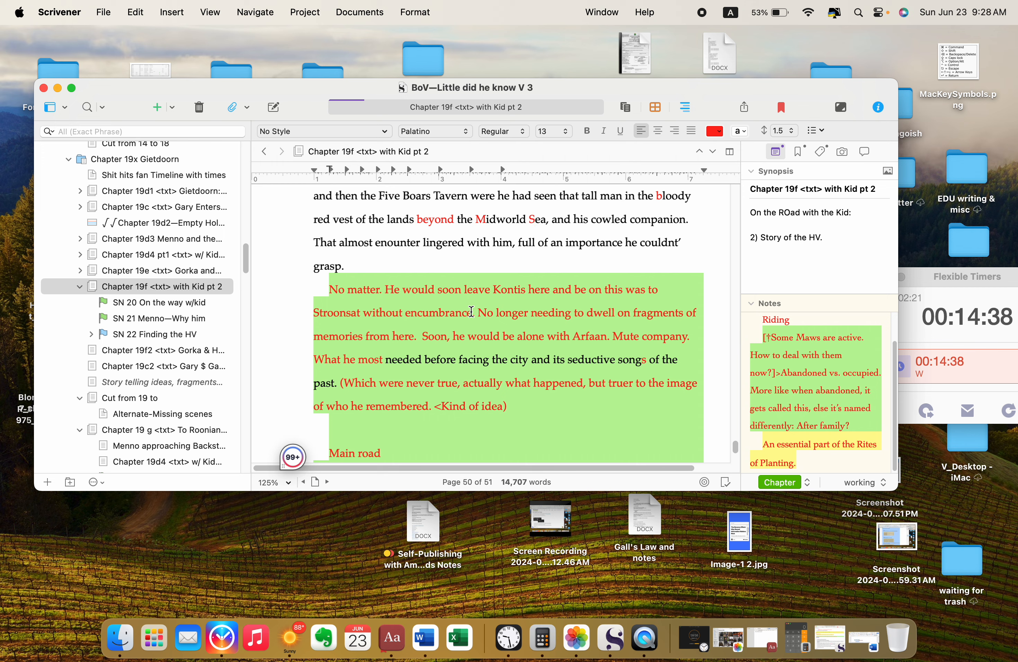
{"action": "scroll", "coordinate": [369, 269], "scroll_direction": "up", "scroll_amount": 2}
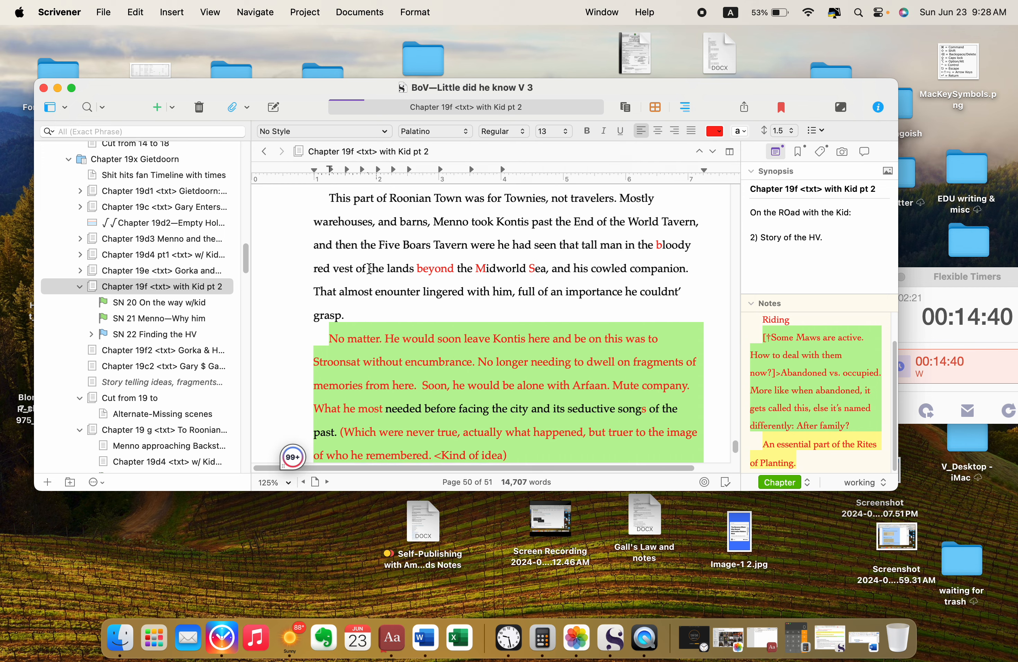
{"action": "scroll", "coordinate": [369, 269], "scroll_direction": "up", "scroll_amount": 2}
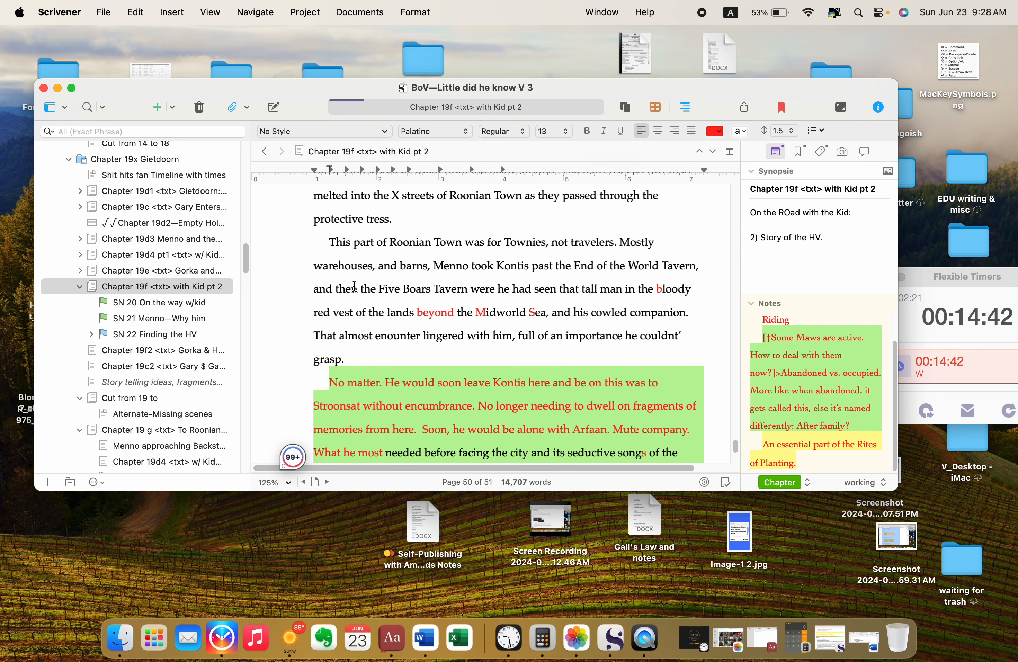
{"action": "scroll", "coordinate": [420, 306], "scroll_direction": "down", "scroll_amount": 5}
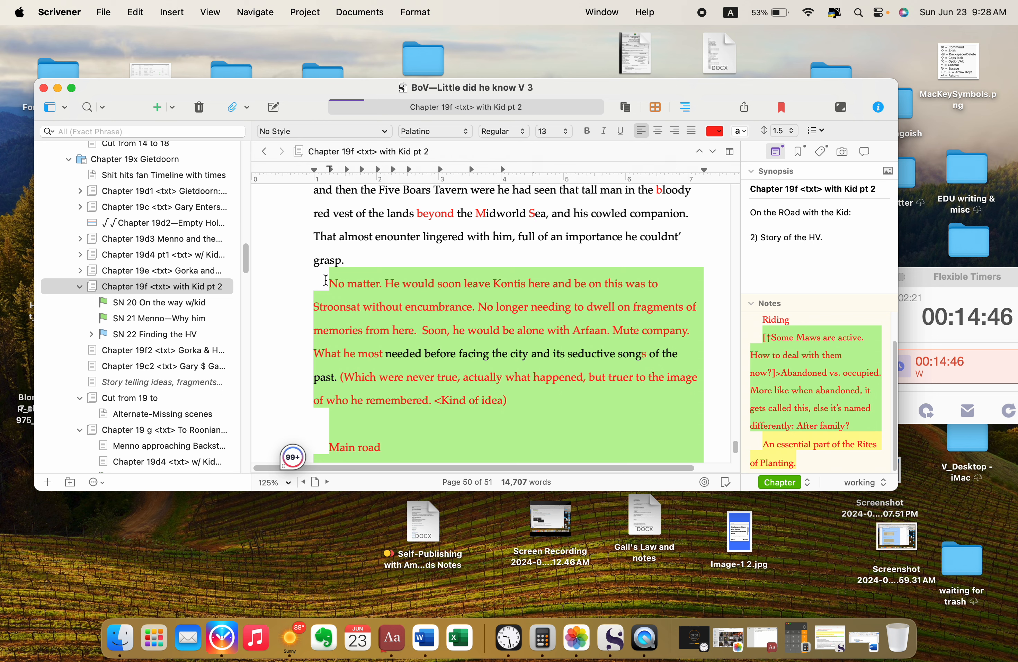
{"action": "left_click_drag", "start_coordinate": [326, 280], "coordinate": [652, 399]}
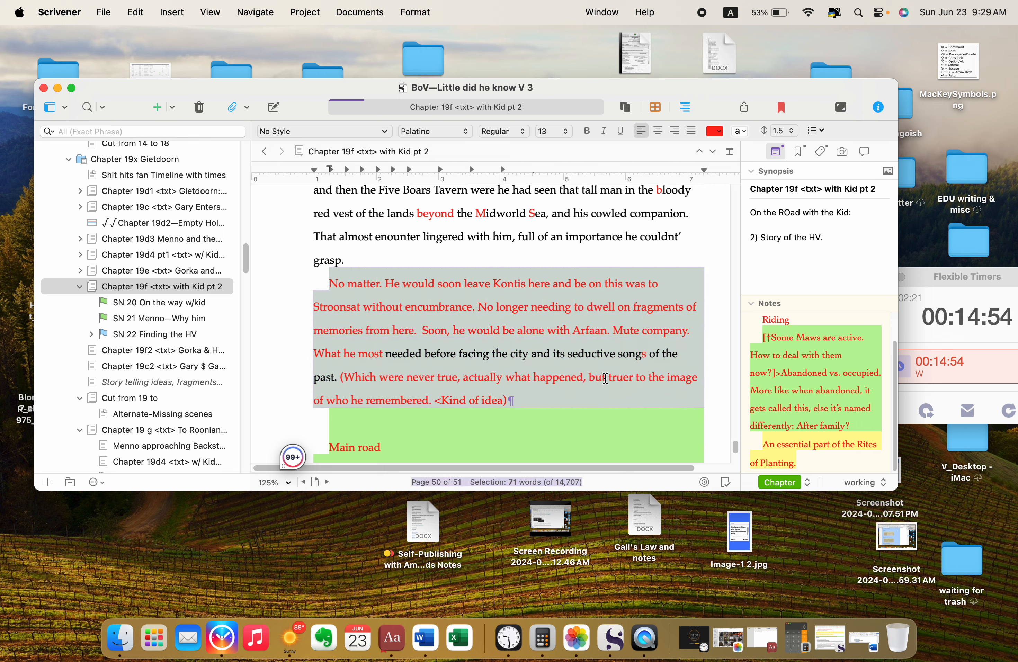
{"action": "left_click", "coordinate": [715, 135]}
{"action": "left_click", "coordinate": [739, 132]}
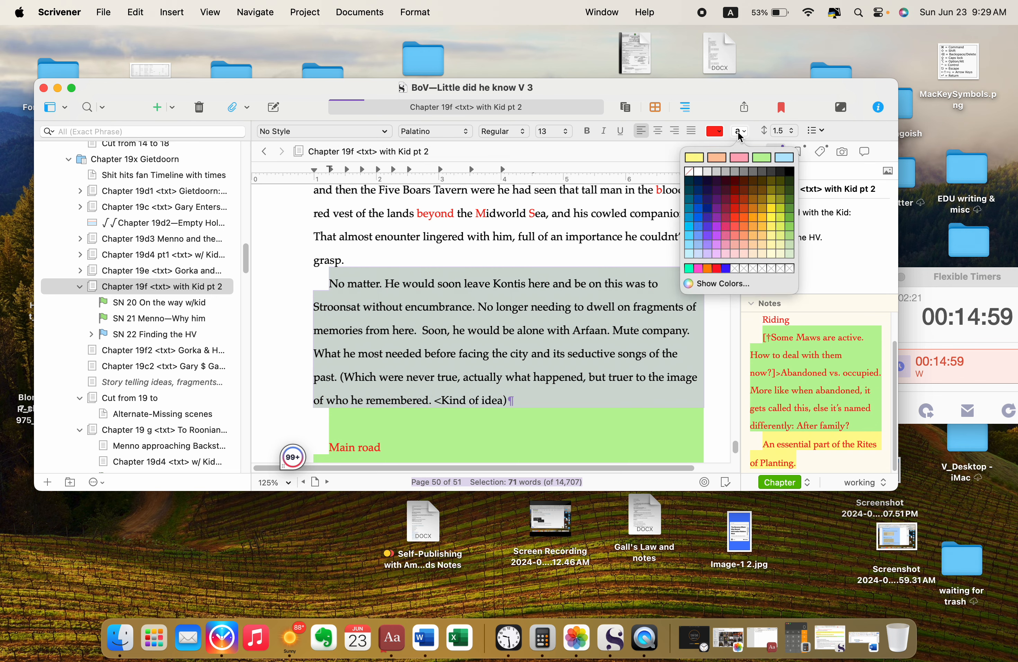
{"action": "left_click", "coordinate": [698, 173]}
{"action": "left_click", "coordinate": [531, 406]}
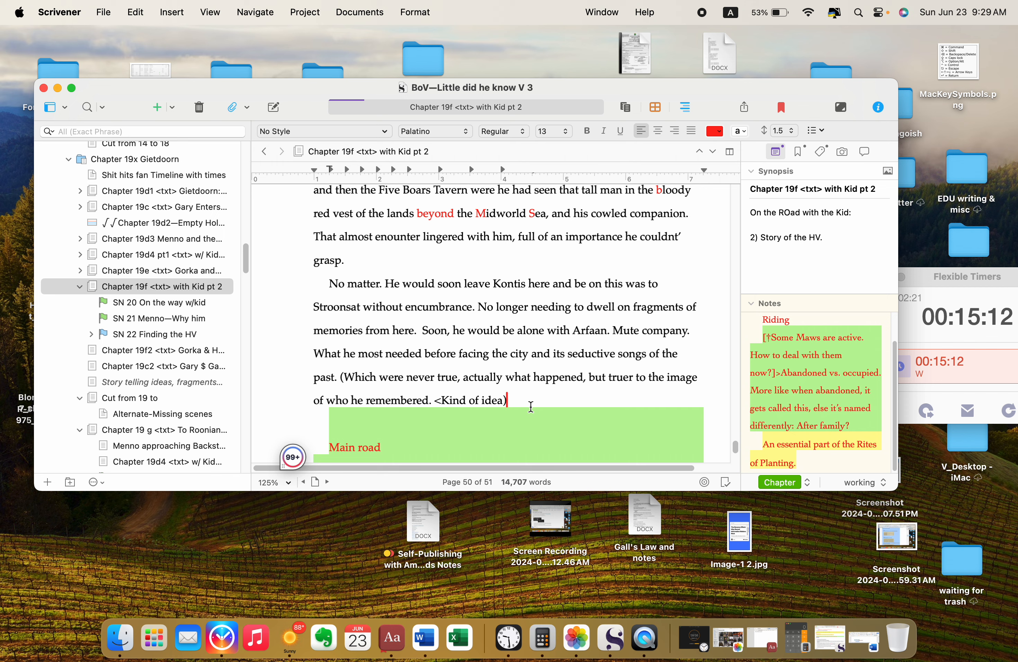
Step: Clear the highlight and set black text on the lines "Main road" and "Point to the R & B", including the blank line above
{"action": "scroll", "coordinate": [531, 406], "scroll_direction": "down", "scroll_amount": 5}
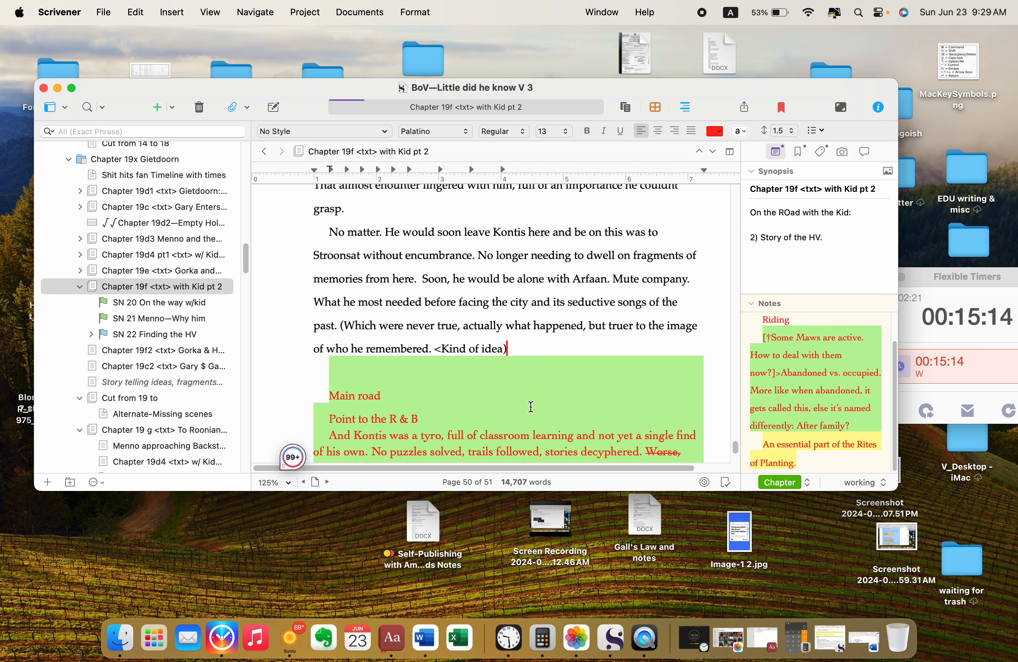
{"action": "left_click_drag", "start_coordinate": [515, 273], "coordinate": [531, 315]}
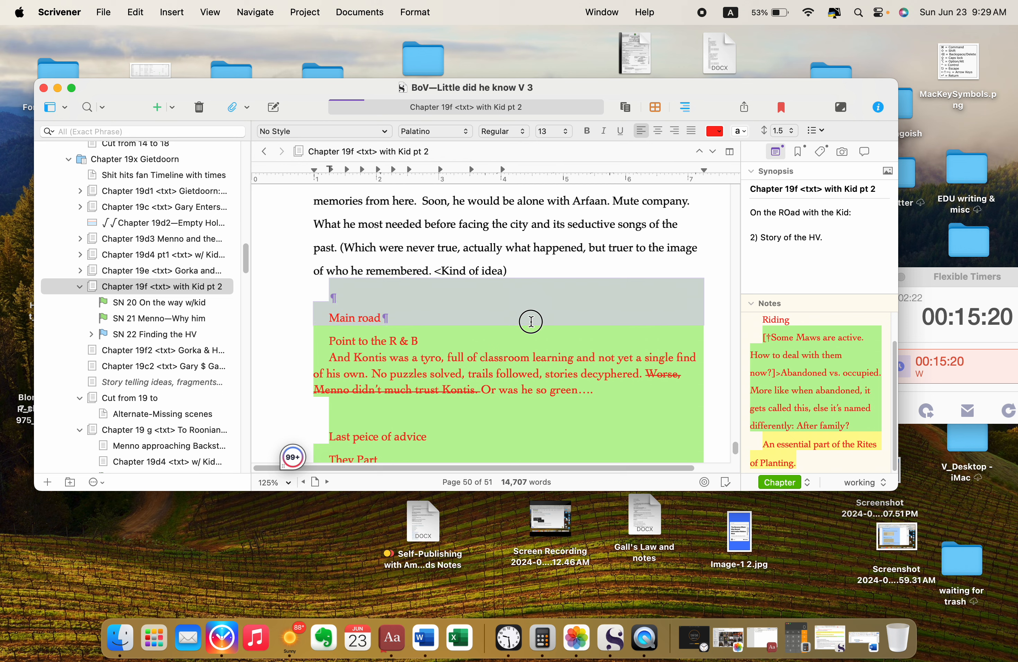
{"action": "left_click_drag", "start_coordinate": [531, 322], "coordinate": [530, 343]}
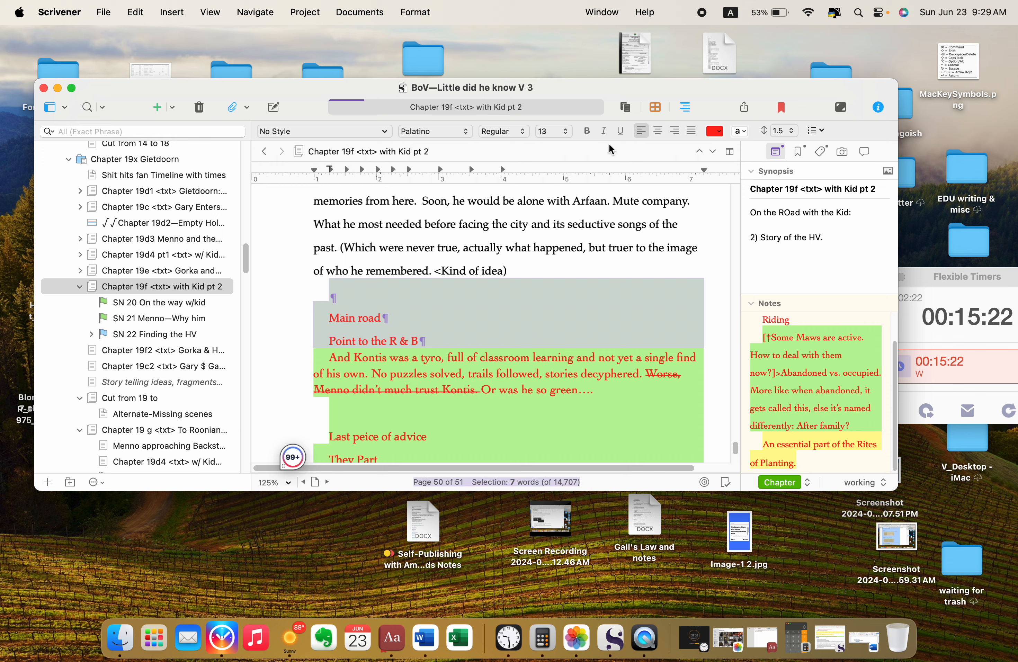
{"action": "left_click", "coordinate": [737, 130]}
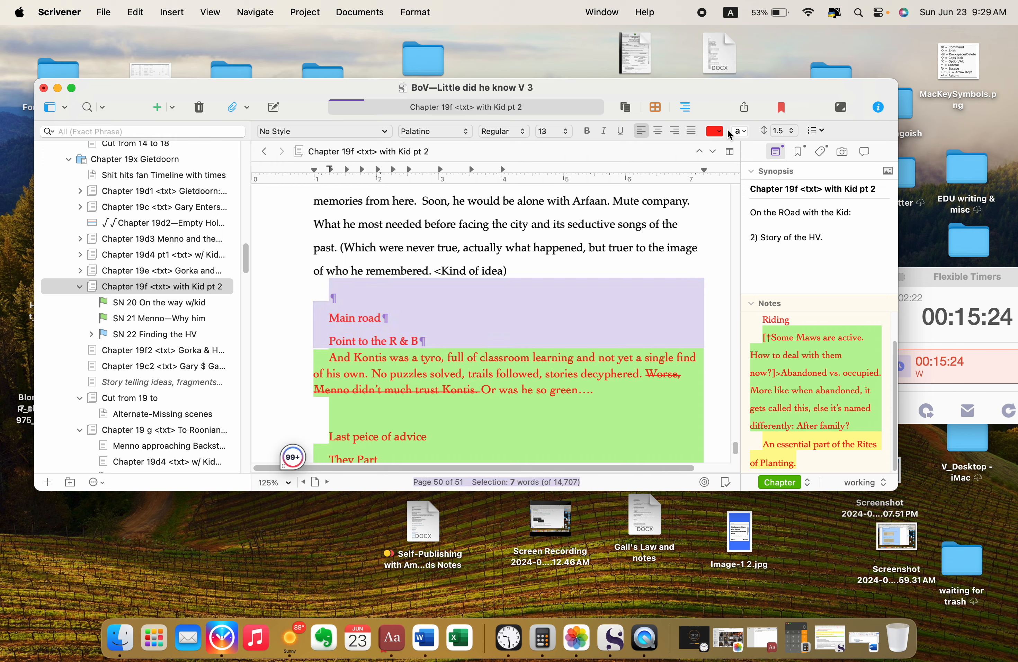
{"action": "left_click", "coordinate": [719, 135]}
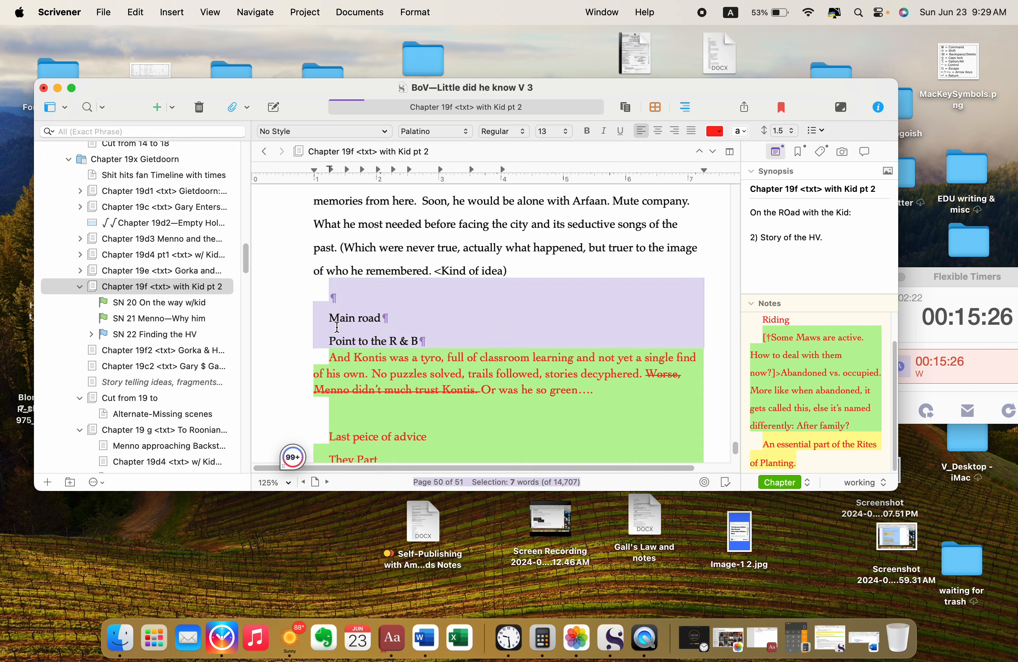
{"action": "scroll", "coordinate": [337, 328], "scroll_direction": "down", "scroll_amount": 4}
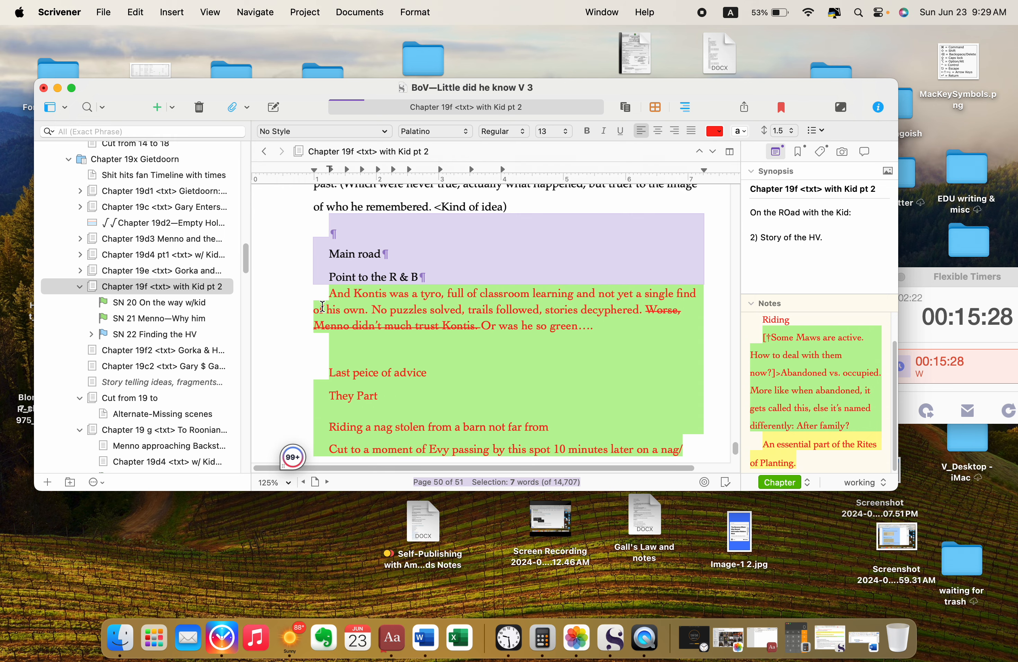
{"action": "left_click", "coordinate": [320, 294]}
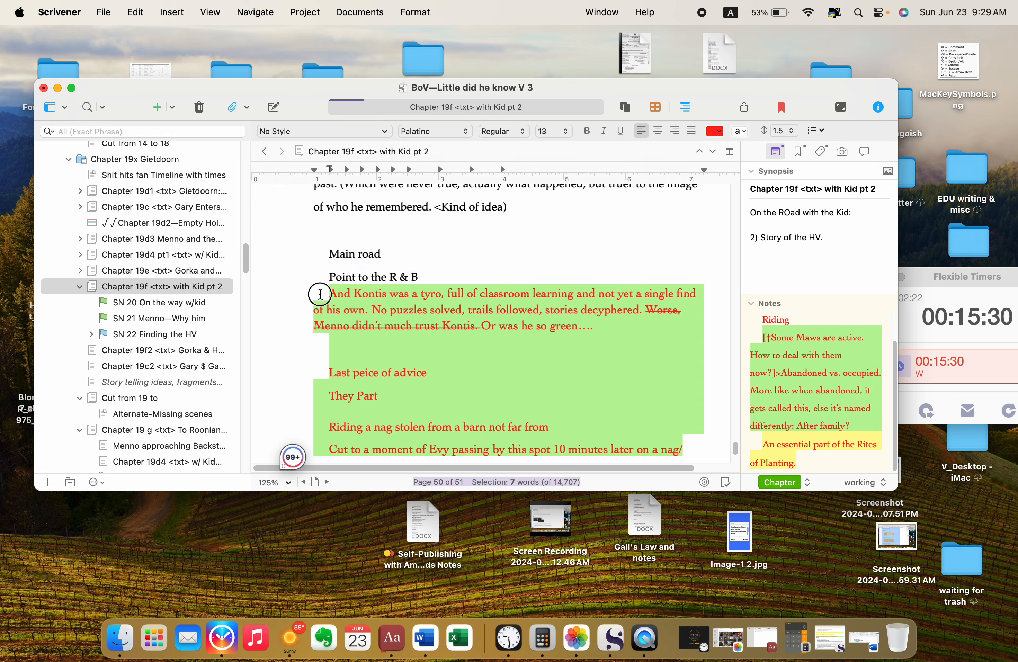
Step: Clear the highlight on the paragraph from "And Kontis was a tyro" to "Or was he so green…."
{"action": "left_click_drag", "start_coordinate": [320, 294], "coordinate": [566, 322]}
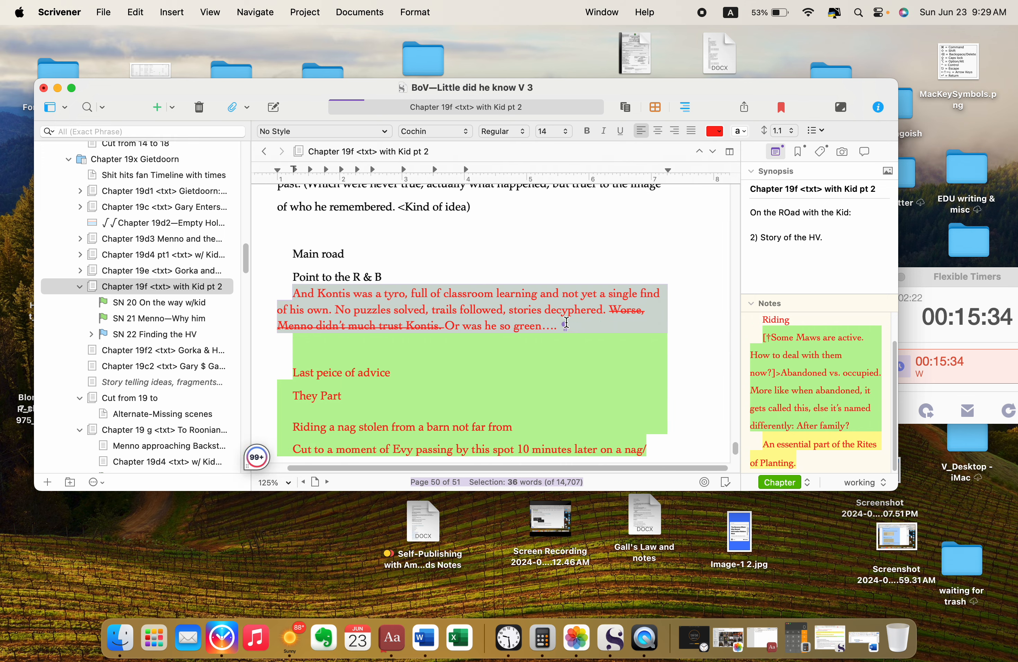
{"action": "scroll", "coordinate": [566, 322], "scroll_direction": "left", "scroll_amount": 2}
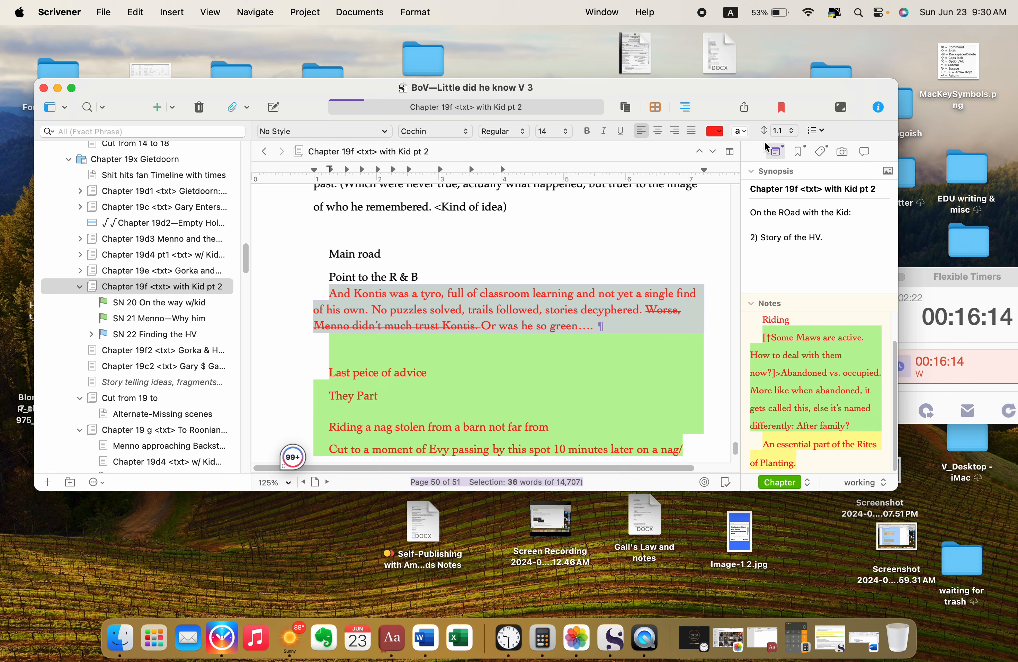
{"action": "left_click", "coordinate": [742, 135]}
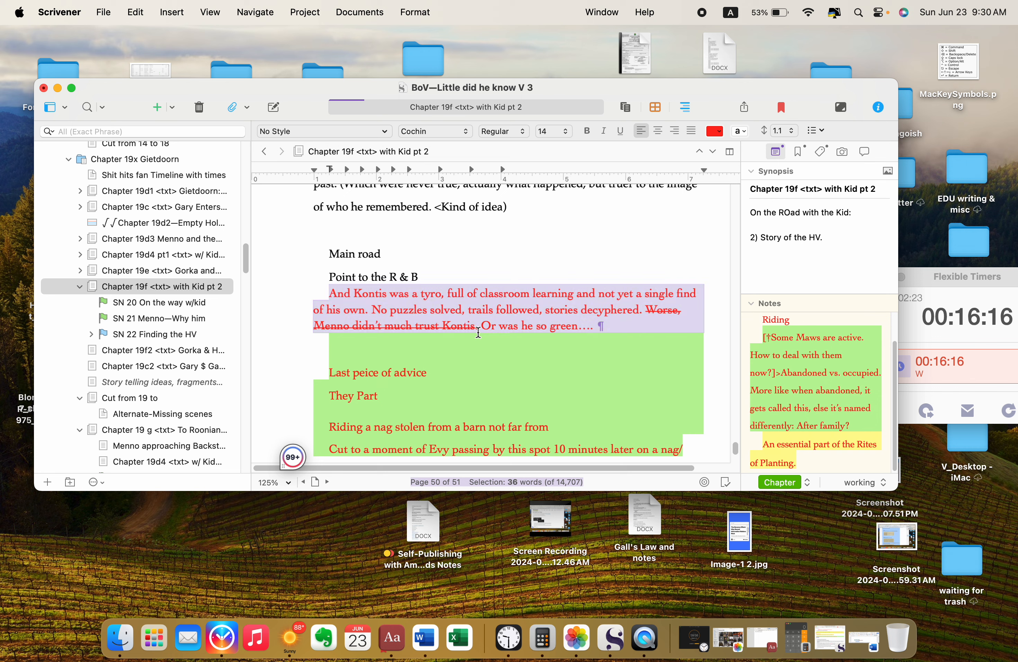
{"action": "left_click", "coordinate": [415, 340]}
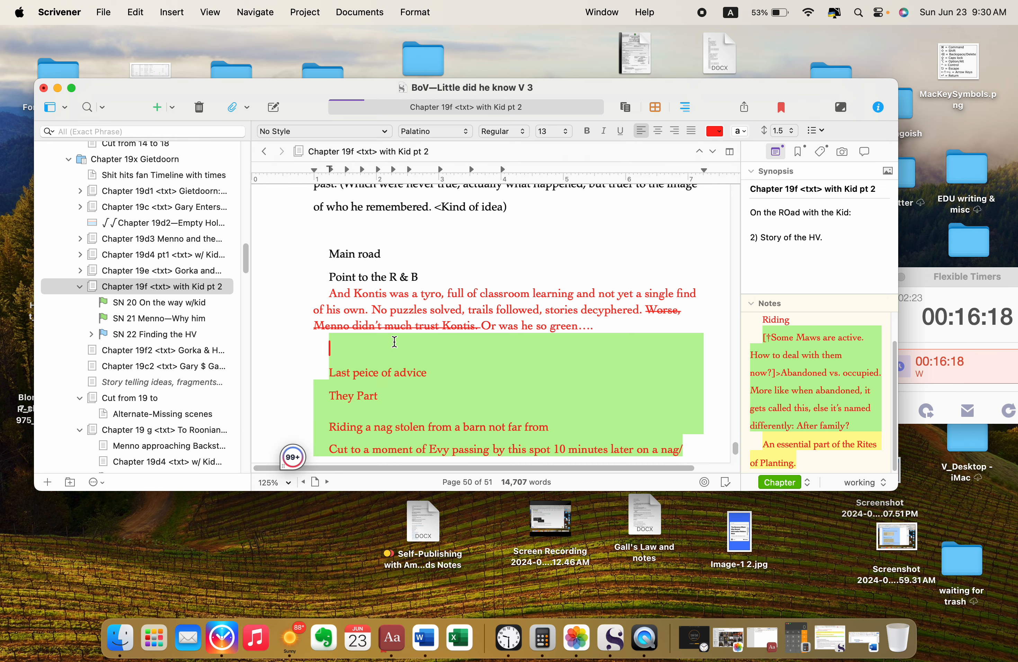
Step: Clear the highlight through "They Part" and set black text from the "And Kontis was a tyro" paragraph through that line
{"action": "scroll", "coordinate": [393, 342], "scroll_direction": "down", "scroll_amount": 1}
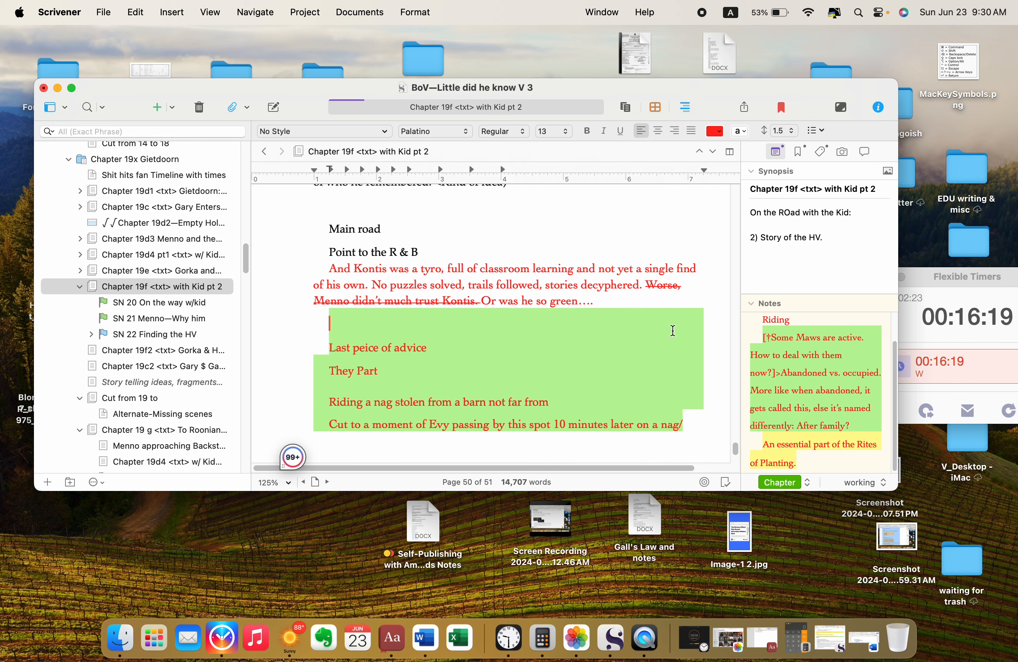
{"action": "left_click", "coordinate": [330, 317]}
{"action": "left_click_drag", "start_coordinate": [331, 317], "coordinate": [482, 358]}
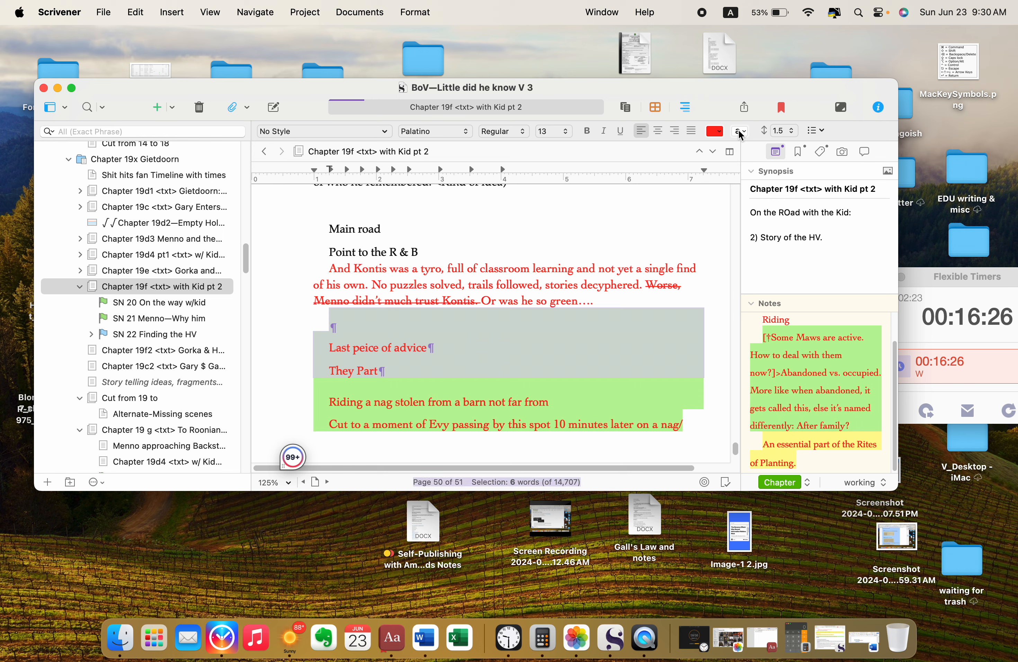
{"action": "left_click_drag", "start_coordinate": [329, 268], "coordinate": [429, 364]}
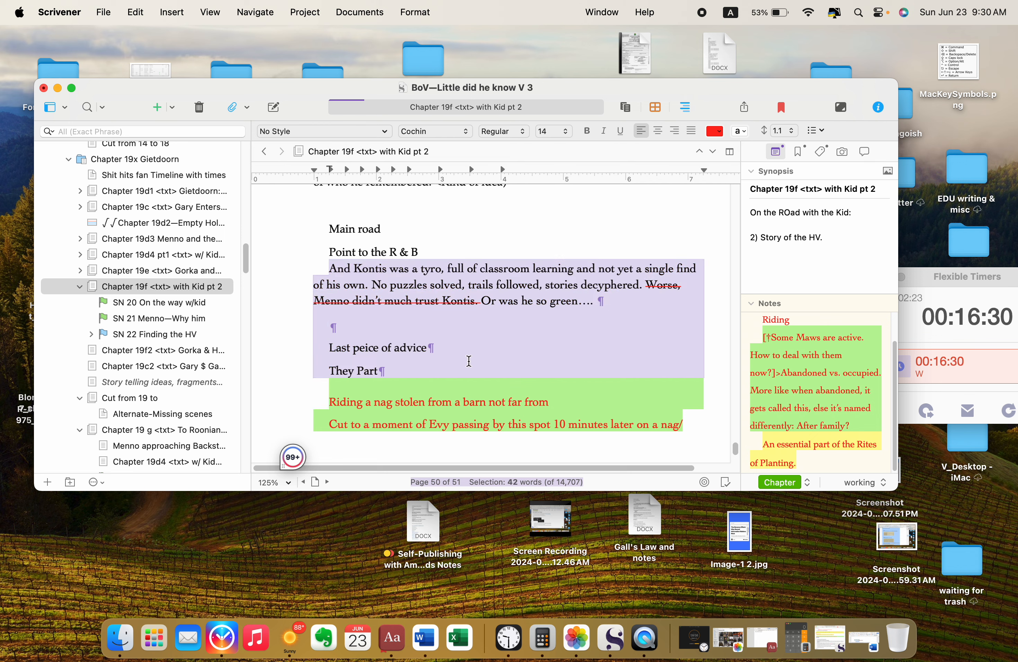
Step: Insert "EVY> " before "Riding a nag stolen from a barn not far from" and make the whole line bold
{"action": "scroll", "coordinate": [470, 361], "scroll_direction": "down", "scroll_amount": 3}
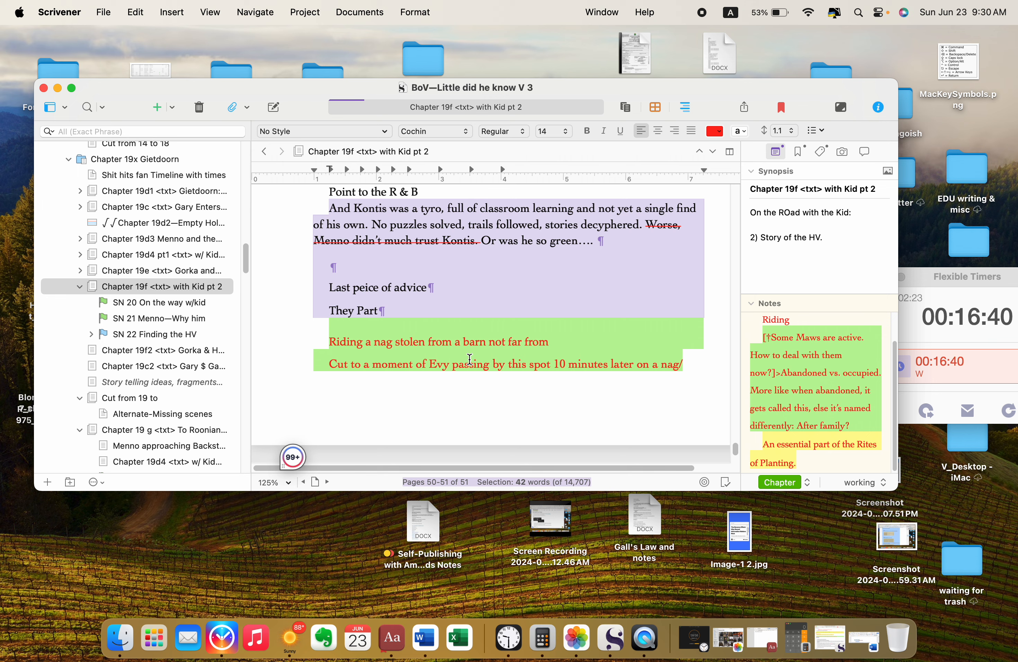
{"action": "scroll", "coordinate": [469, 359], "scroll_direction": "down", "scroll_amount": 2}
{"action": "left_click", "coordinate": [476, 297]}
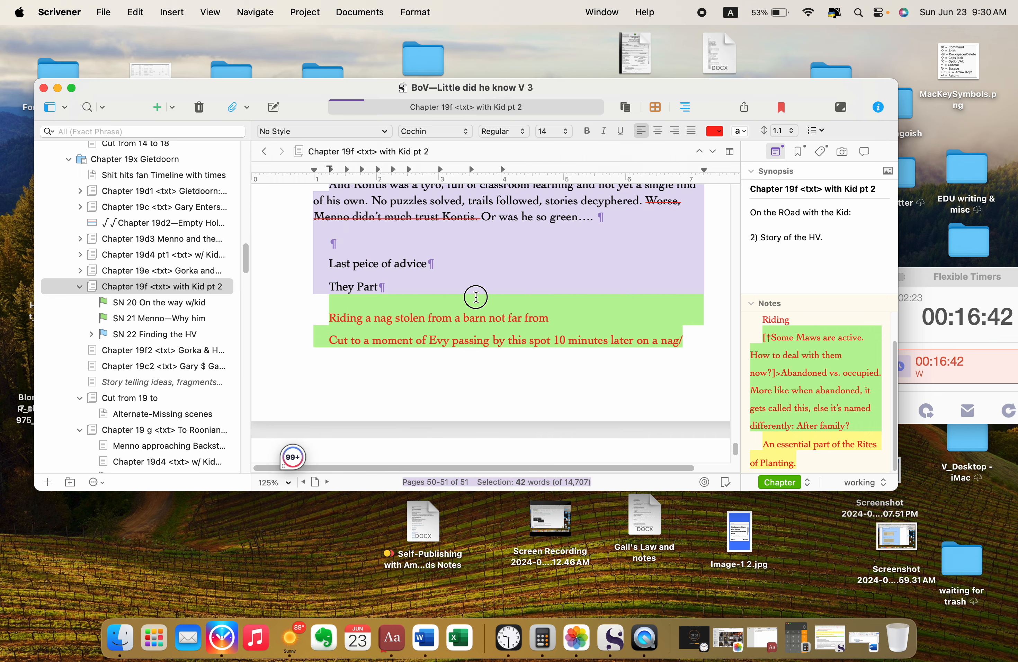
{"action": "left_click", "coordinate": [328, 315]}
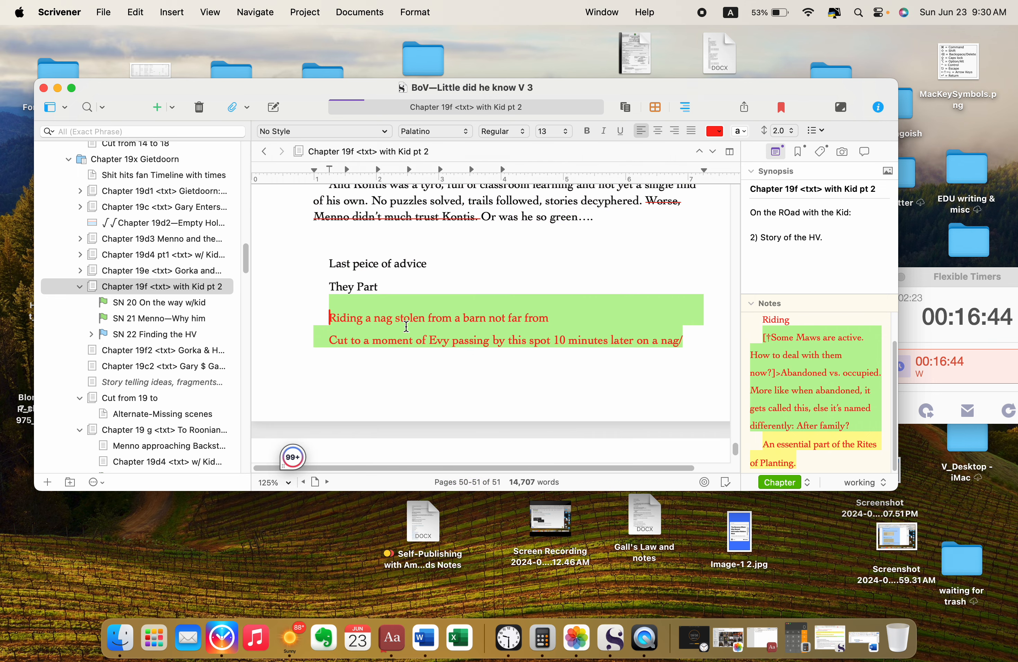
{"action": "type", "text": "EVY"}
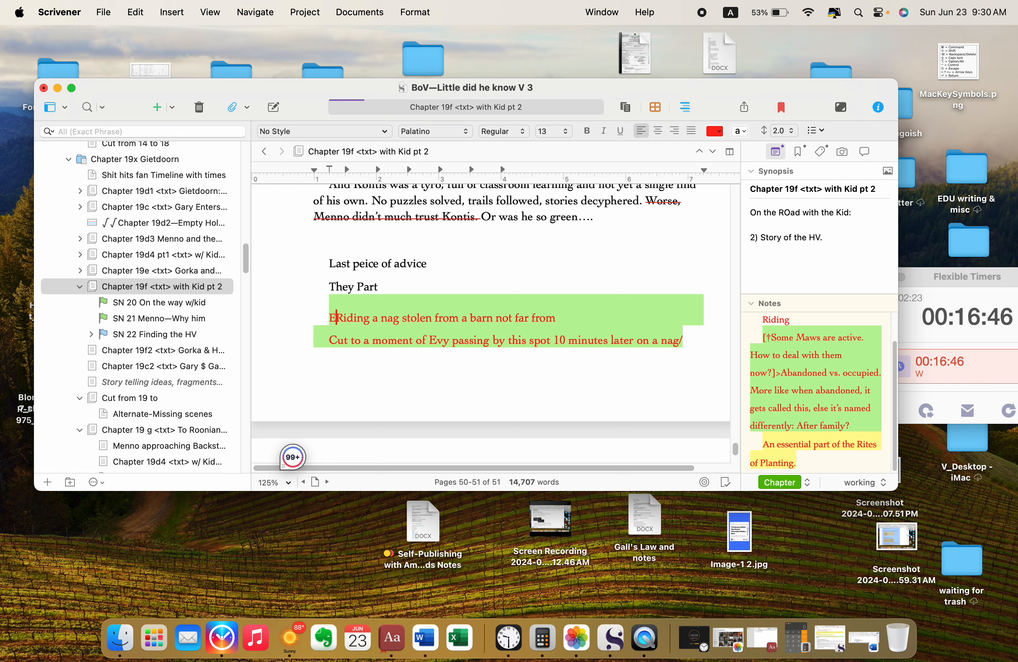
{"action": "type", "text": ">"}
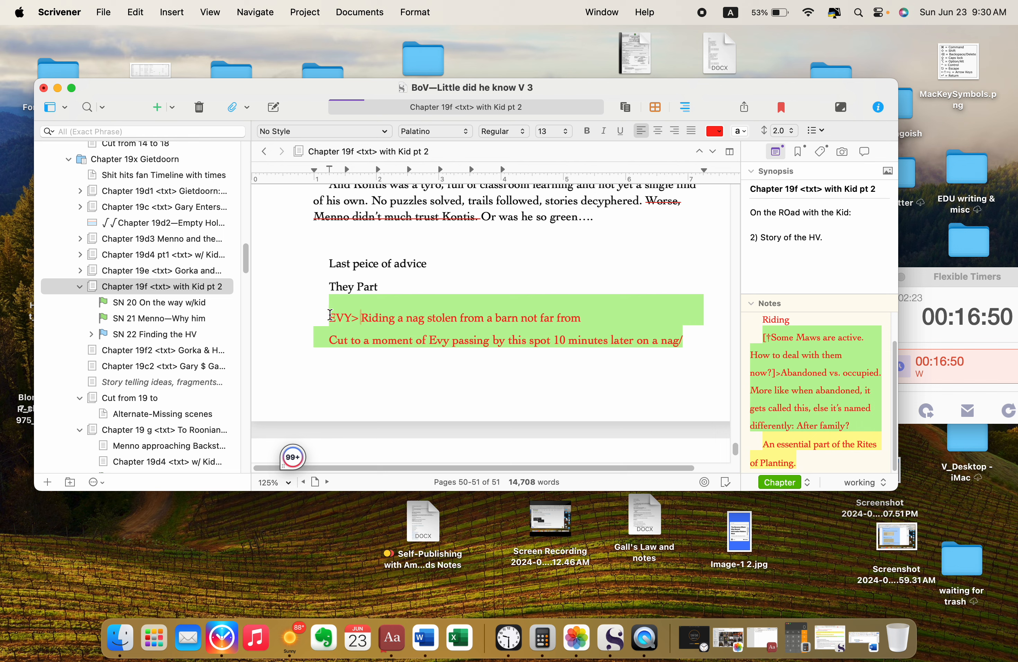
{"action": "left_click_drag", "start_coordinate": [330, 317], "coordinate": [689, 309]}
{"action": "key", "text": "super+b"}
{"action": "left_click", "coordinate": [590, 317]}
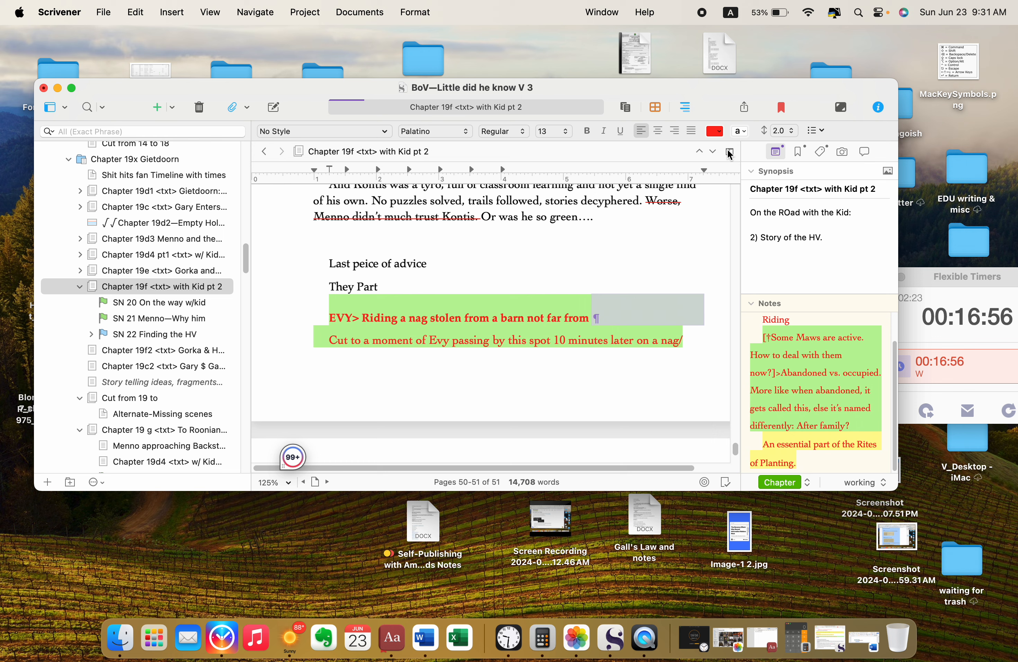
Step: Highlight the bold "EVY> Riding a nag stolen from a barn not far from" line in yellow
{"action": "left_click", "coordinate": [335, 316]}
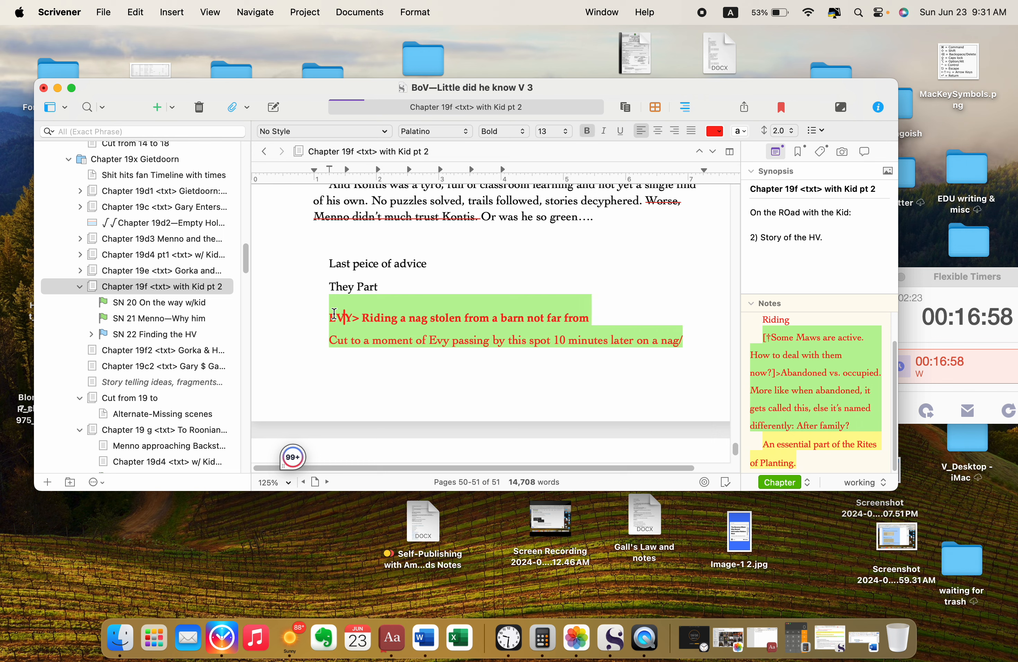
{"action": "left_click_drag", "start_coordinate": [335, 314], "coordinate": [614, 313]}
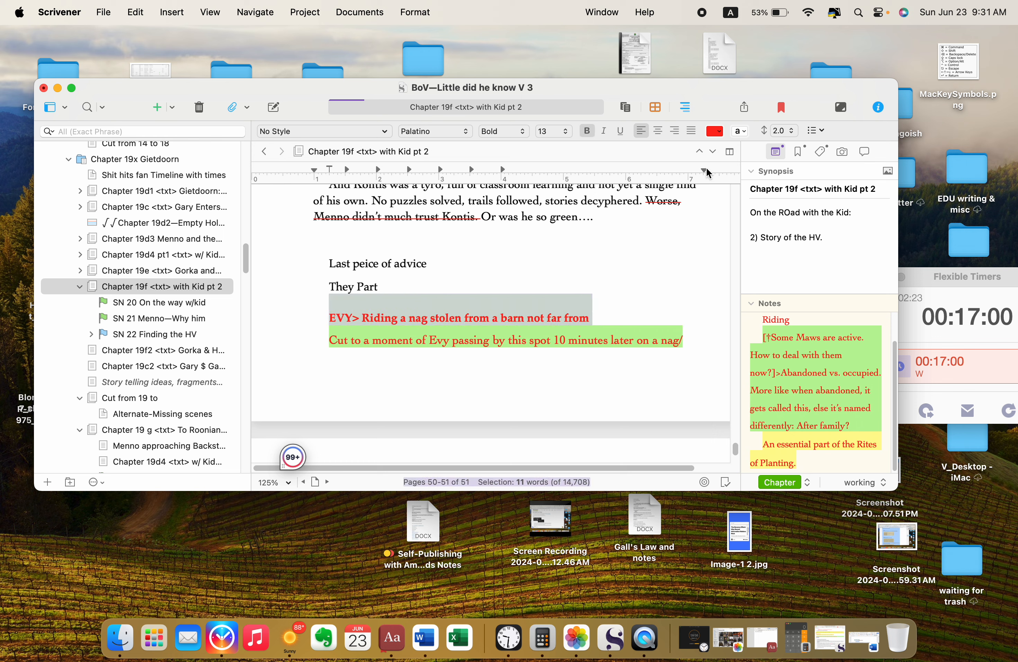
{"action": "left_click", "coordinate": [741, 131]}
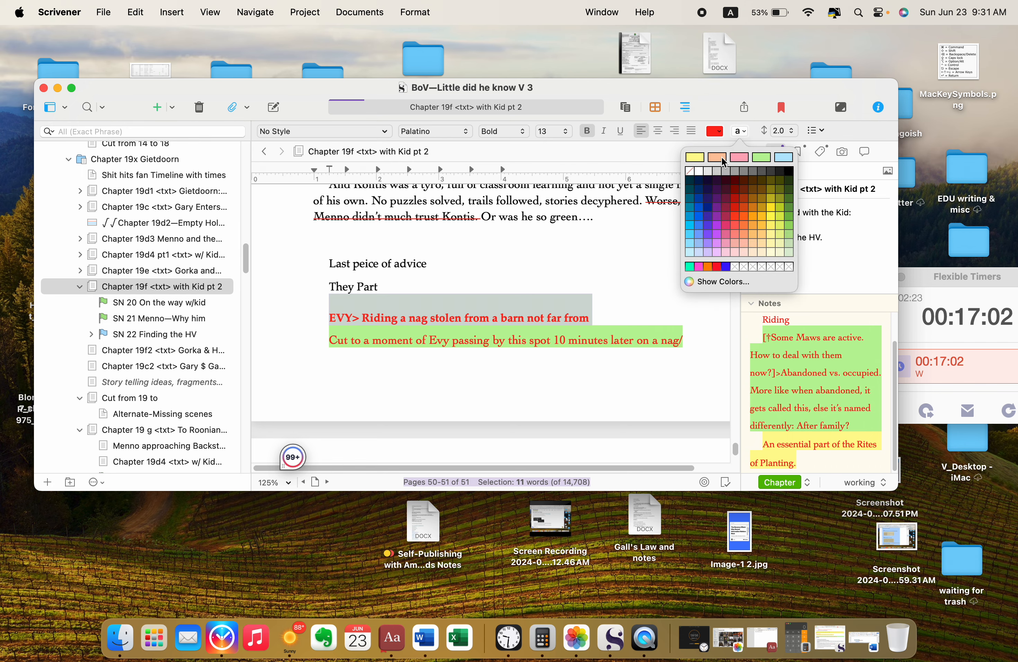
{"action": "left_click", "coordinate": [697, 159]}
{"action": "left_click", "coordinate": [647, 284]}
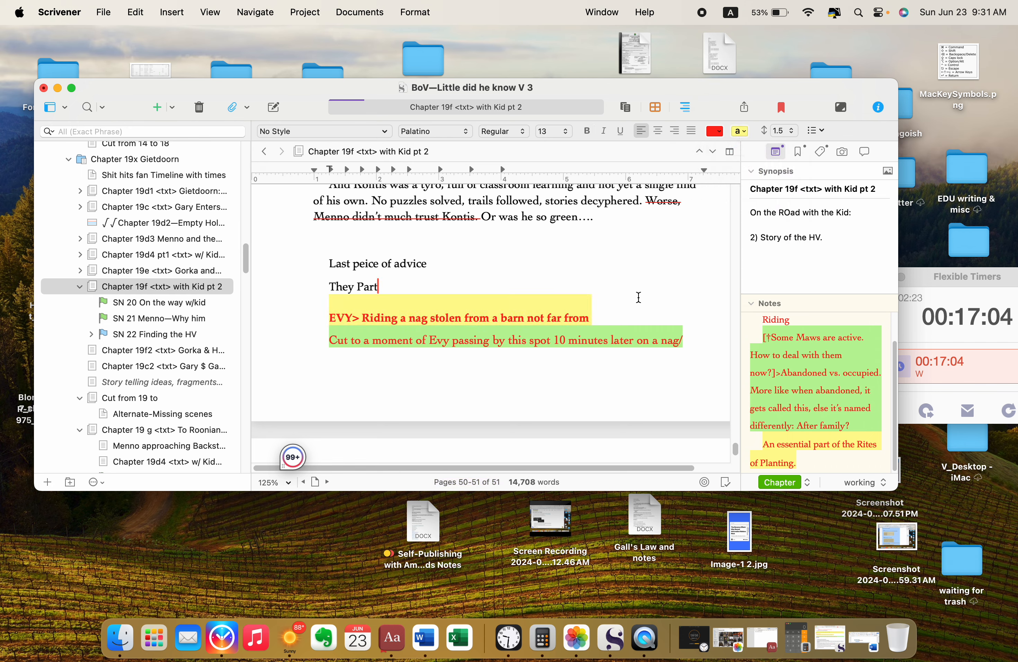
Step: Strike through the ending "/ plow ox… <?)" of the "Cut to a moment of Evy" note and highlight it yellow
{"action": "scroll", "coordinate": [638, 297], "scroll_direction": "down", "scroll_amount": 4}
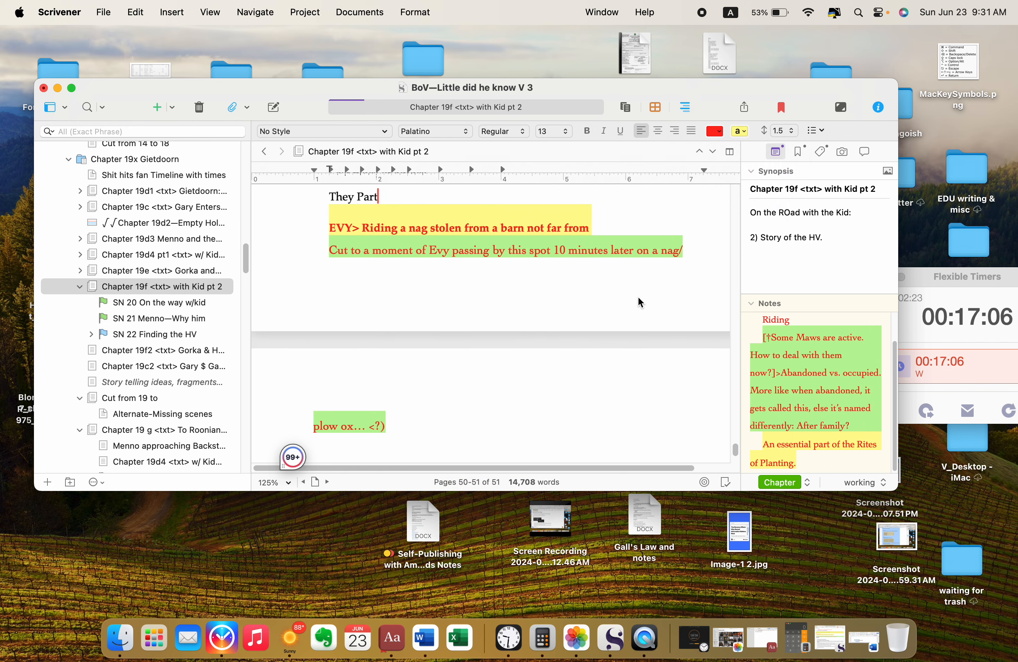
{"action": "scroll", "coordinate": [639, 302], "scroll_direction": "down", "scroll_amount": 1}
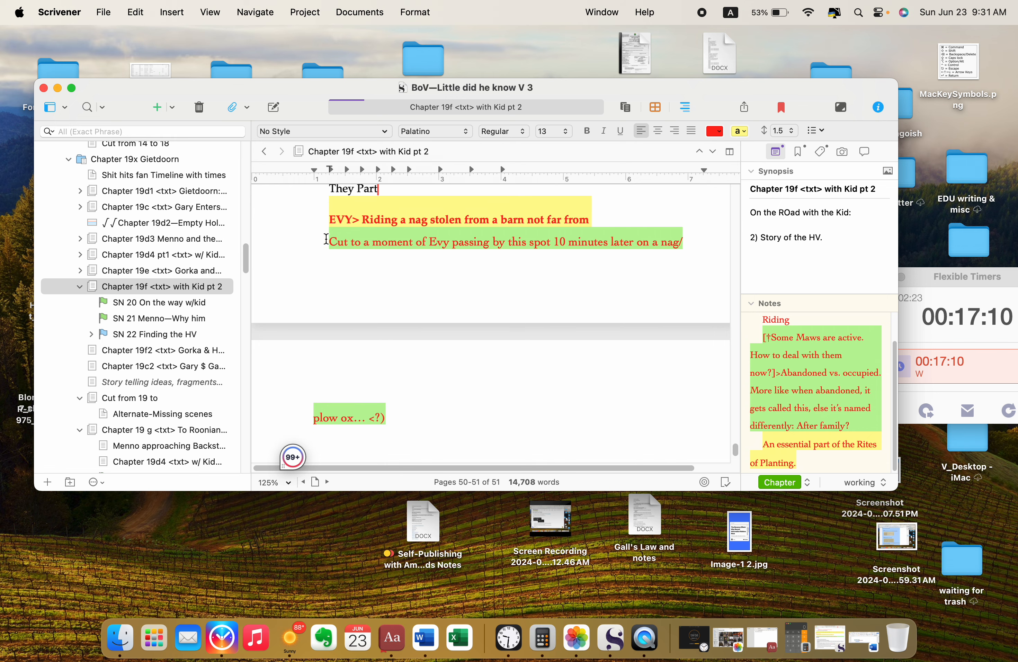
{"action": "left_click_drag", "start_coordinate": [327, 240], "coordinate": [399, 331]}
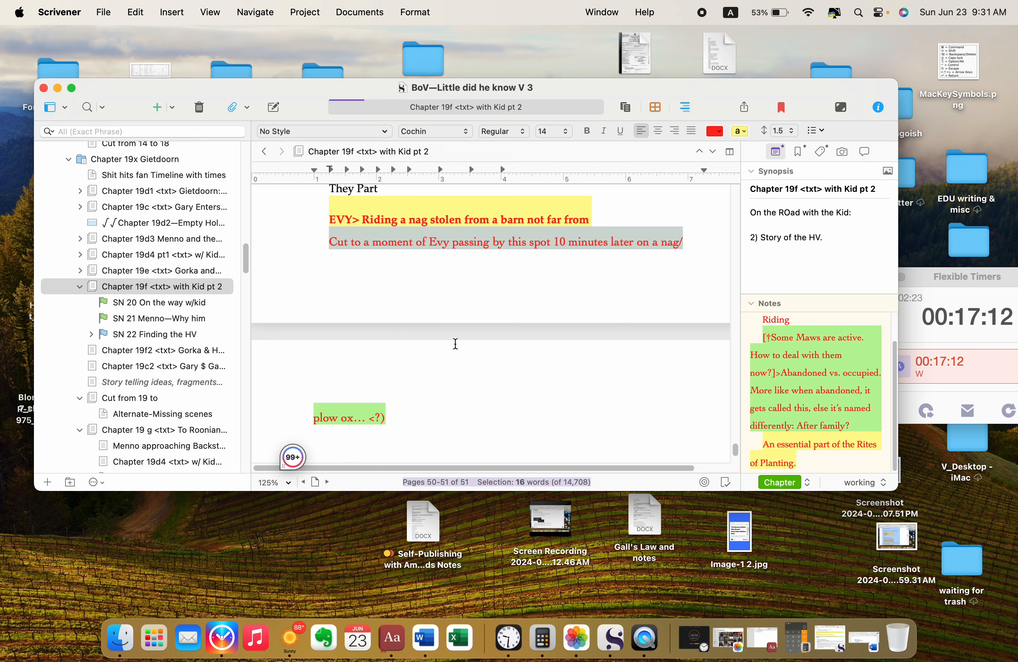
{"action": "left_click", "coordinate": [328, 238]}
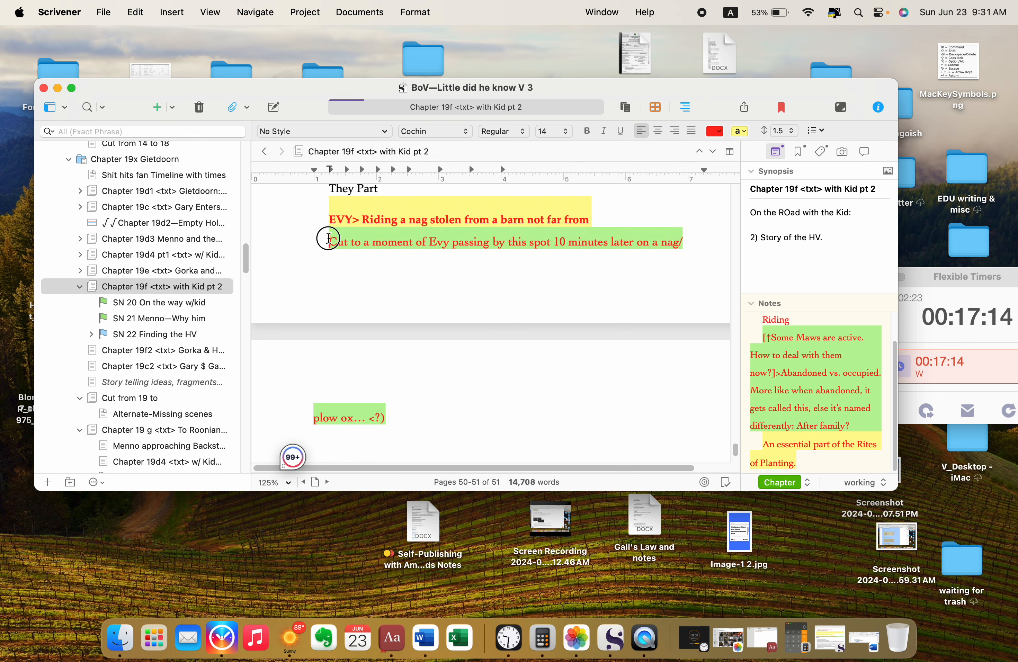
{"action": "left_click_drag", "start_coordinate": [329, 238], "coordinate": [406, 414]}
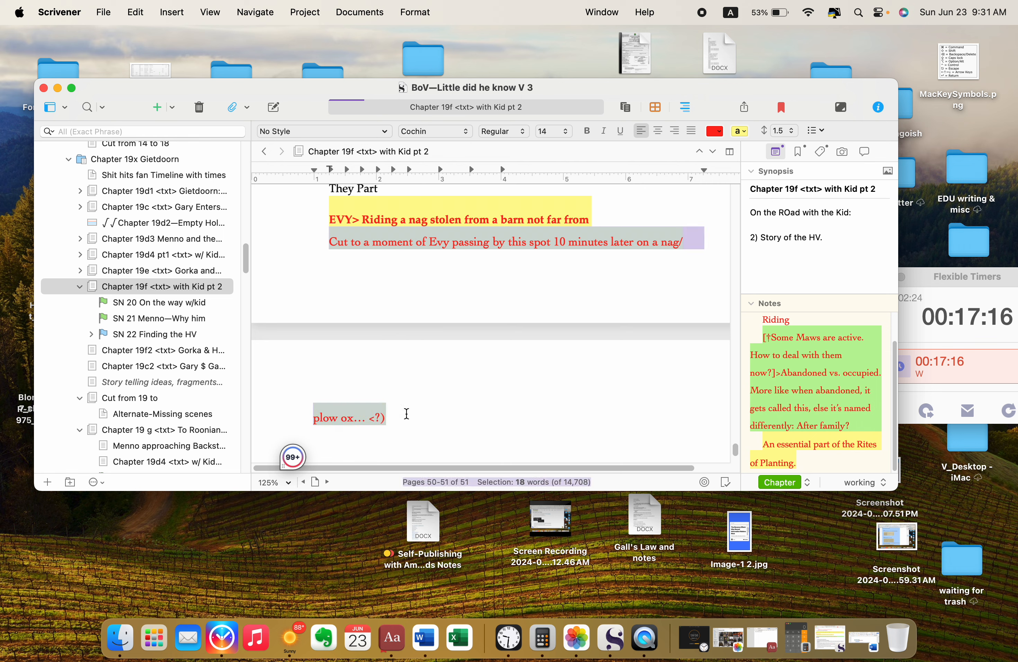
{"action": "left_click", "coordinate": [407, 414]}
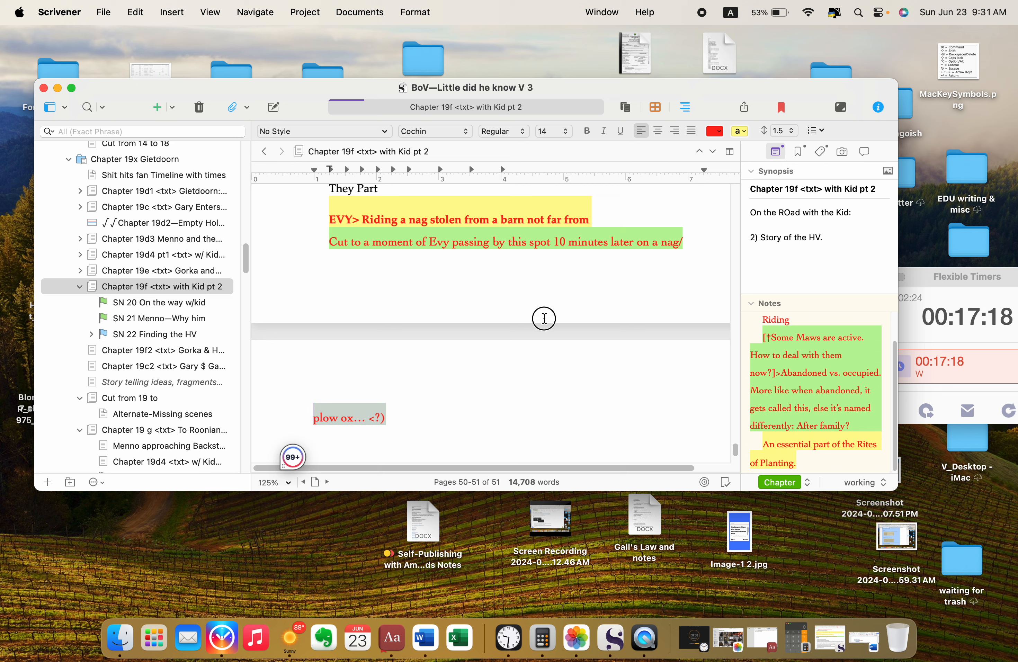
{"action": "left_click_drag", "start_coordinate": [701, 246], "coordinate": [679, 239]}
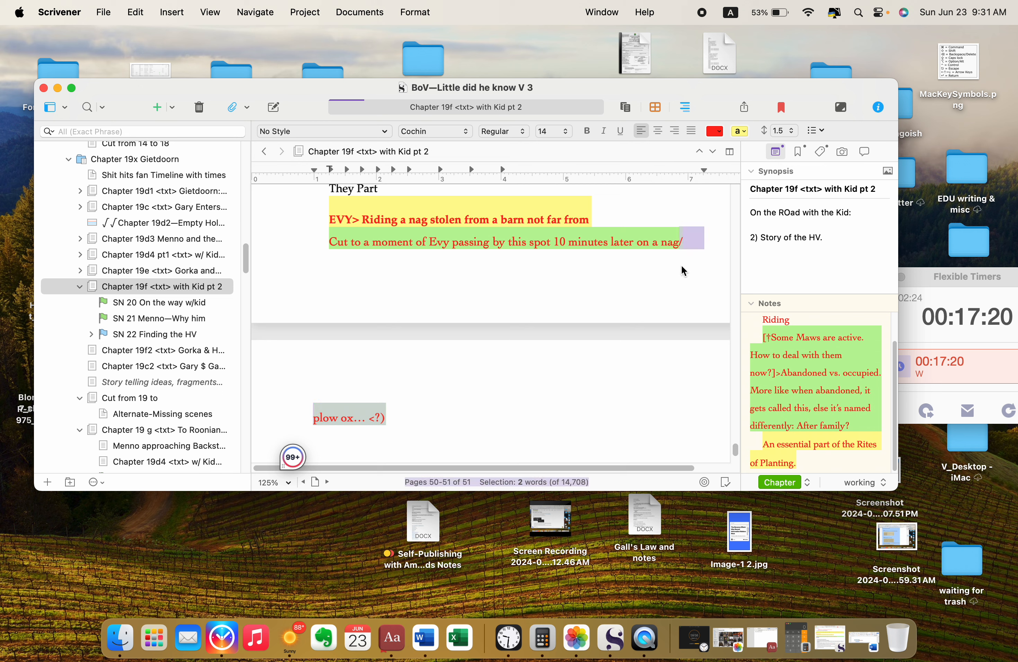
{"action": "key", "text": "super+shift+minus"}
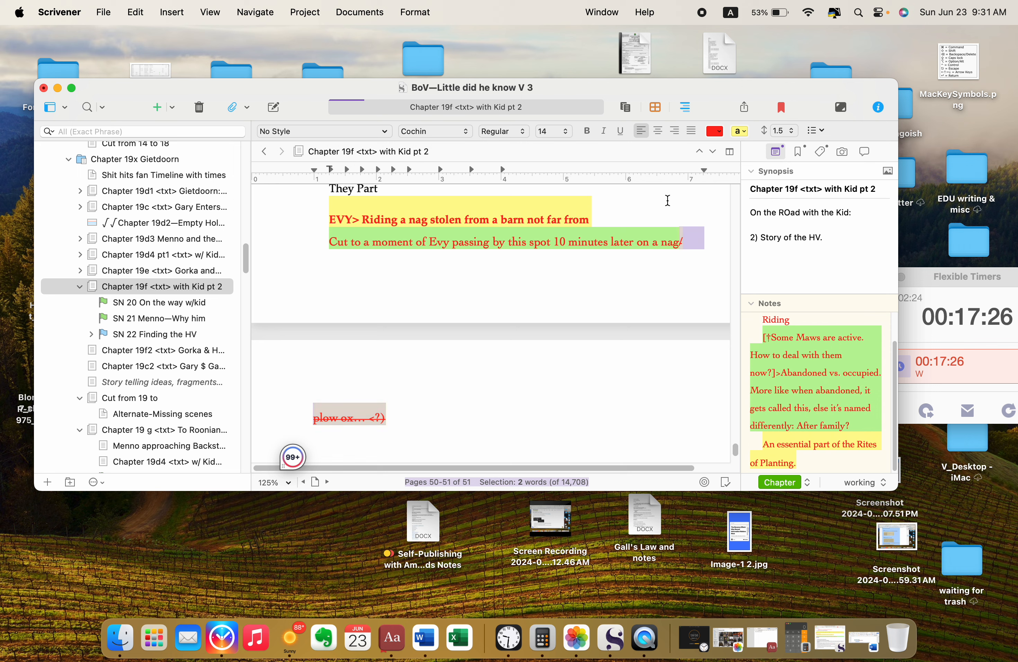
{"action": "left_click", "coordinate": [619, 207]}
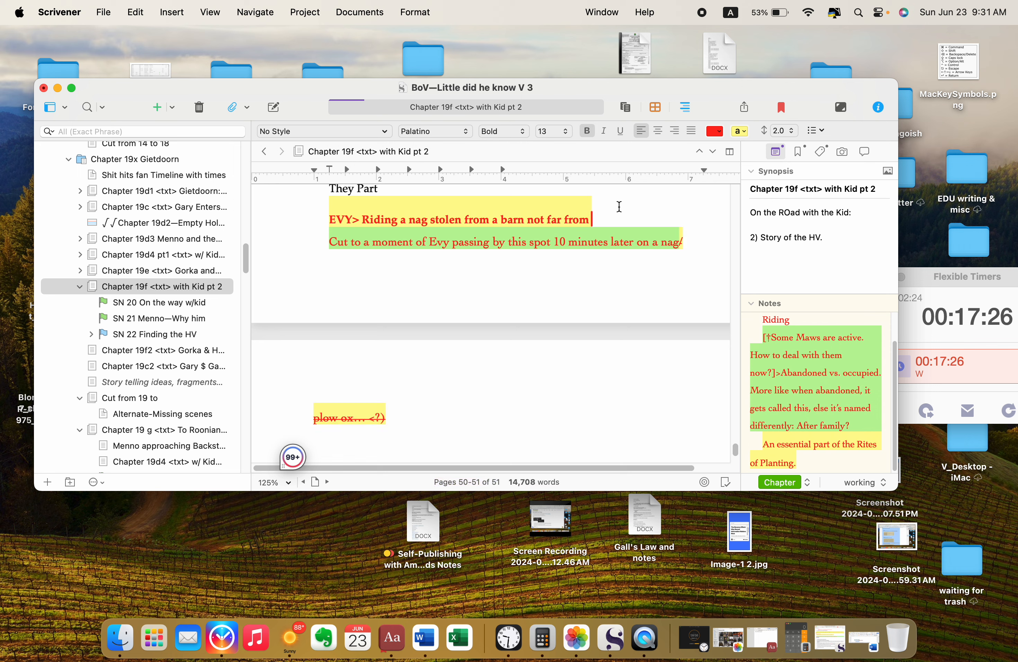
Step: Replace the green highlight on "Cut to a moment of Evy passing by this spot 10 minutes later on a nag/" with yellow
{"action": "left_click", "coordinate": [590, 220]}
{"action": "left_click_drag", "start_coordinate": [664, 238], "coordinate": [692, 228]}
{"action": "left_click", "coordinate": [744, 134]}
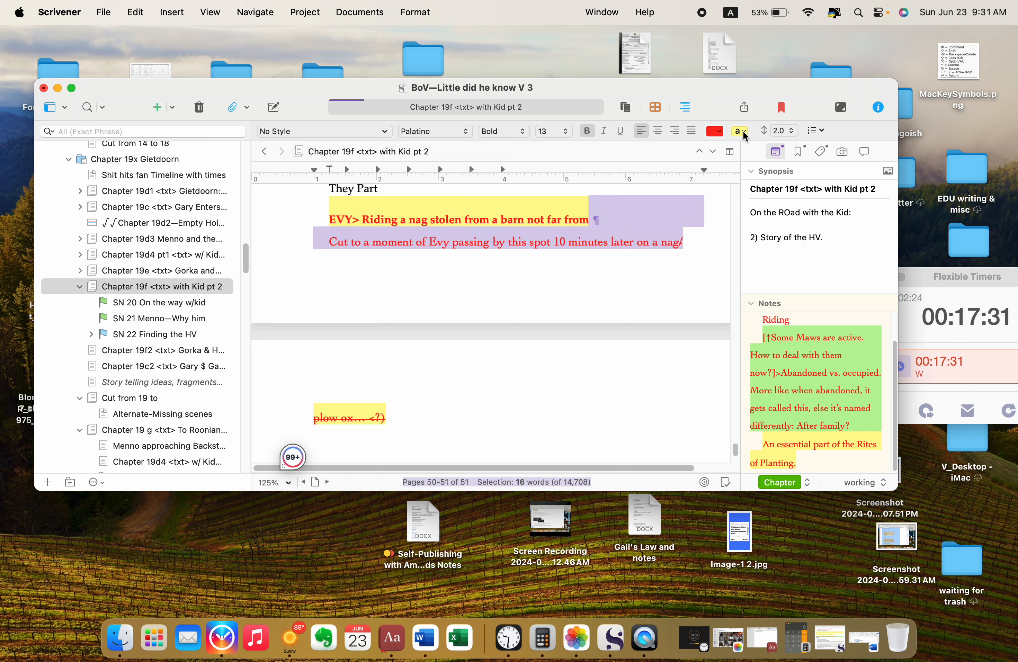
{"action": "left_click", "coordinate": [589, 239]}
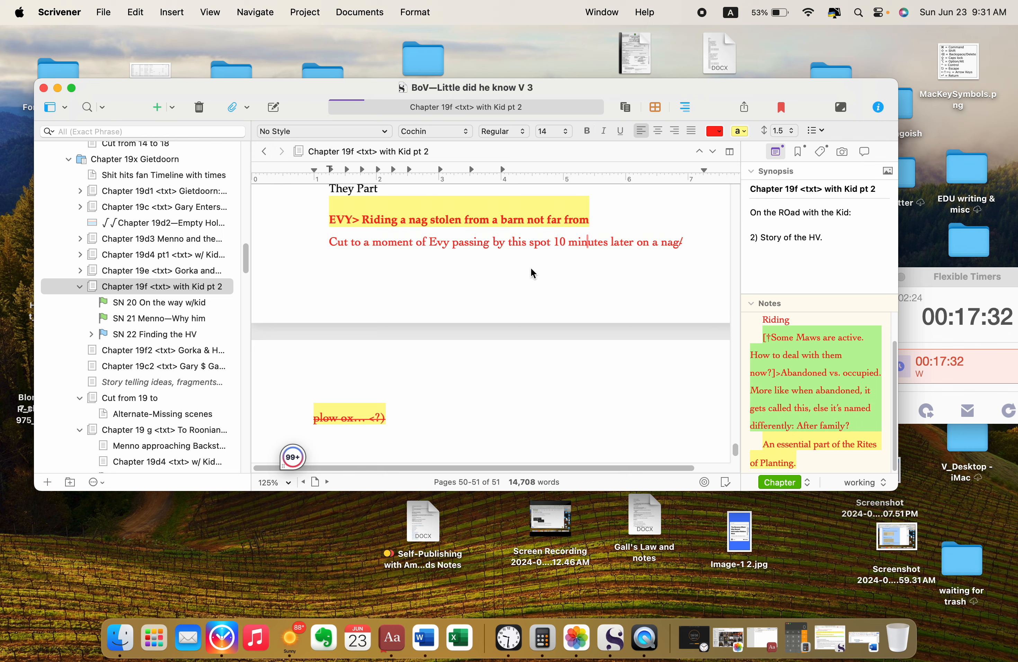
{"action": "left_click_drag", "start_coordinate": [326, 241], "coordinate": [683, 238]}
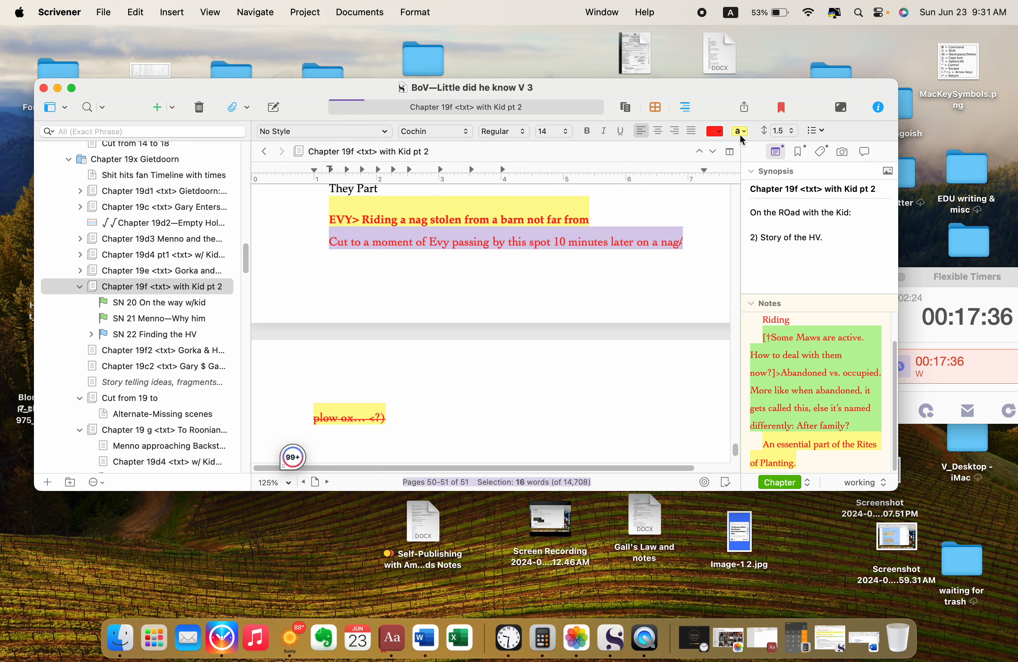
{"action": "left_click", "coordinate": [739, 131]}
{"action": "left_click", "coordinate": [658, 300]}
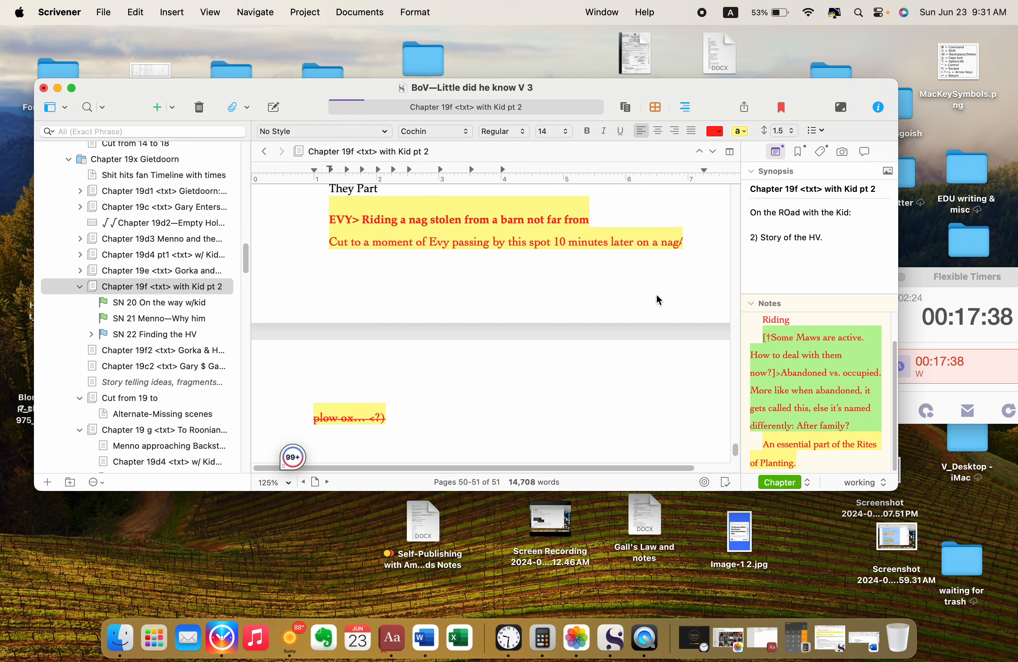
Step: Review the remaining notes under "STUFF:" through the "Something to watch" paragraph to the end of the chapter
{"action": "scroll", "coordinate": [609, 377], "scroll_direction": "down", "scroll_amount": 5}
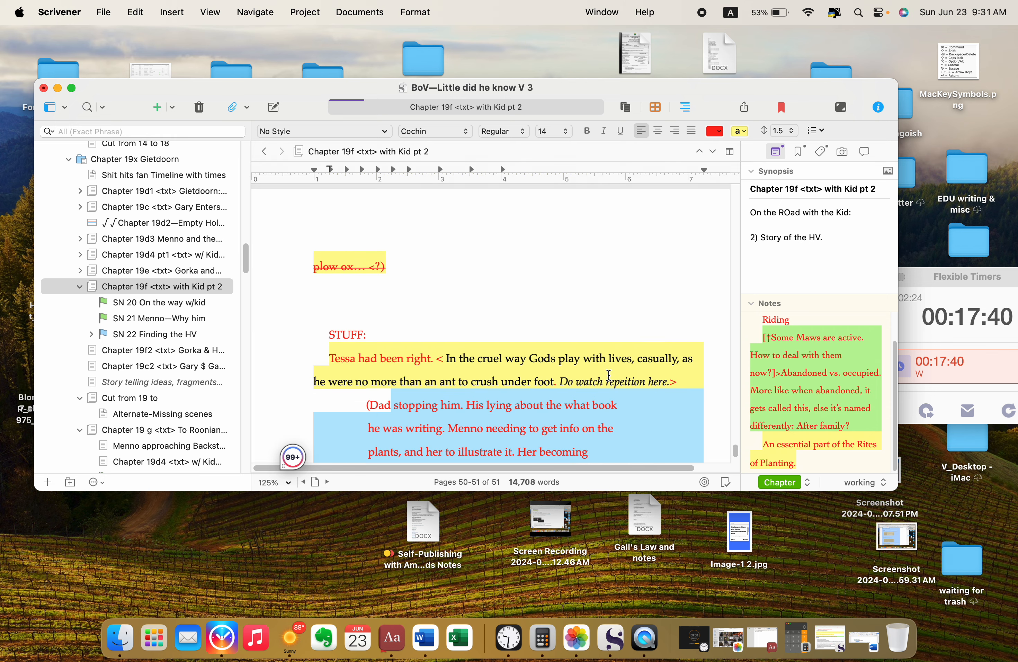
{"action": "scroll", "coordinate": [608, 376], "scroll_direction": "down", "scroll_amount": 5}
{"action": "scroll", "coordinate": [609, 376], "scroll_direction": "up", "scroll_amount": 1}
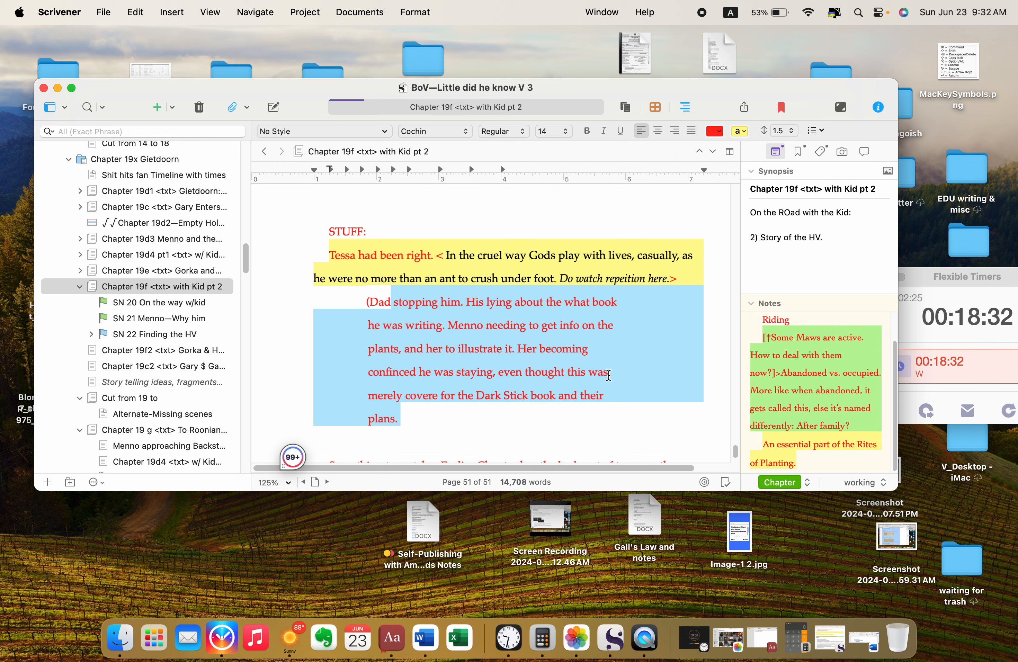
{"action": "scroll", "coordinate": [577, 355], "scroll_direction": "down", "scroll_amount": 5}
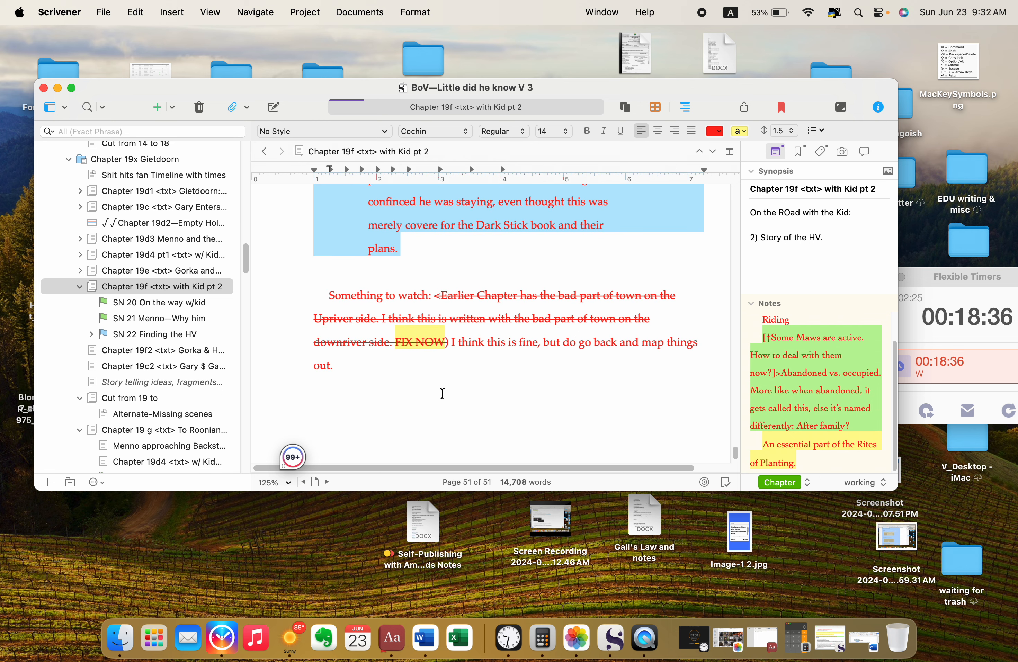
{"action": "scroll", "coordinate": [442, 393], "scroll_direction": "down", "scroll_amount": 1}
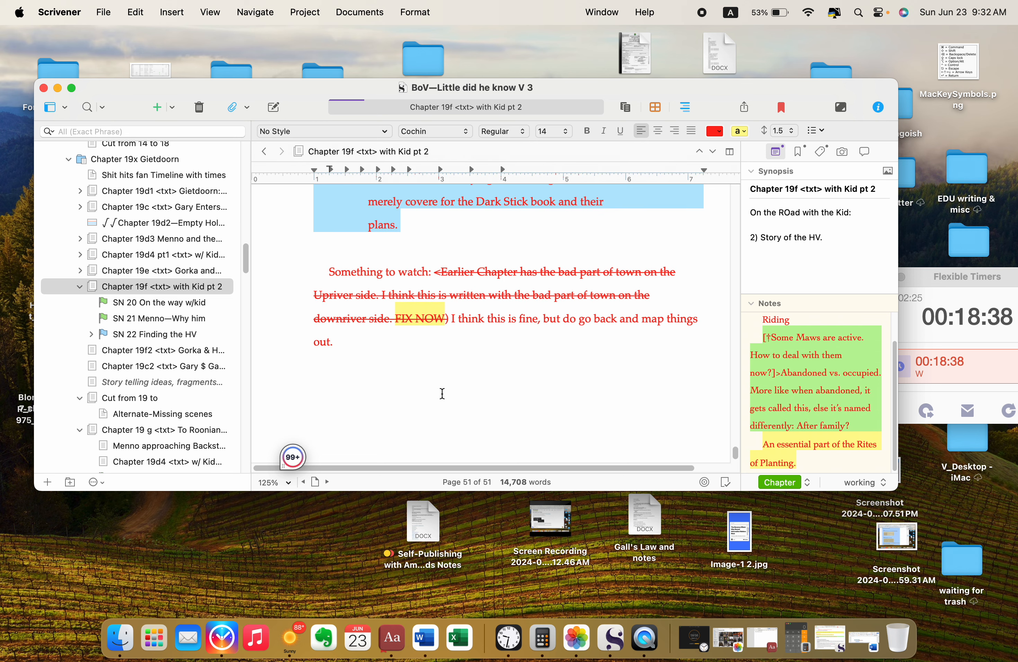
{"action": "scroll", "coordinate": [442, 393], "scroll_direction": "down", "scroll_amount": 1}
{"action": "scroll", "coordinate": [441, 393], "scroll_direction": "down", "scroll_amount": 1}
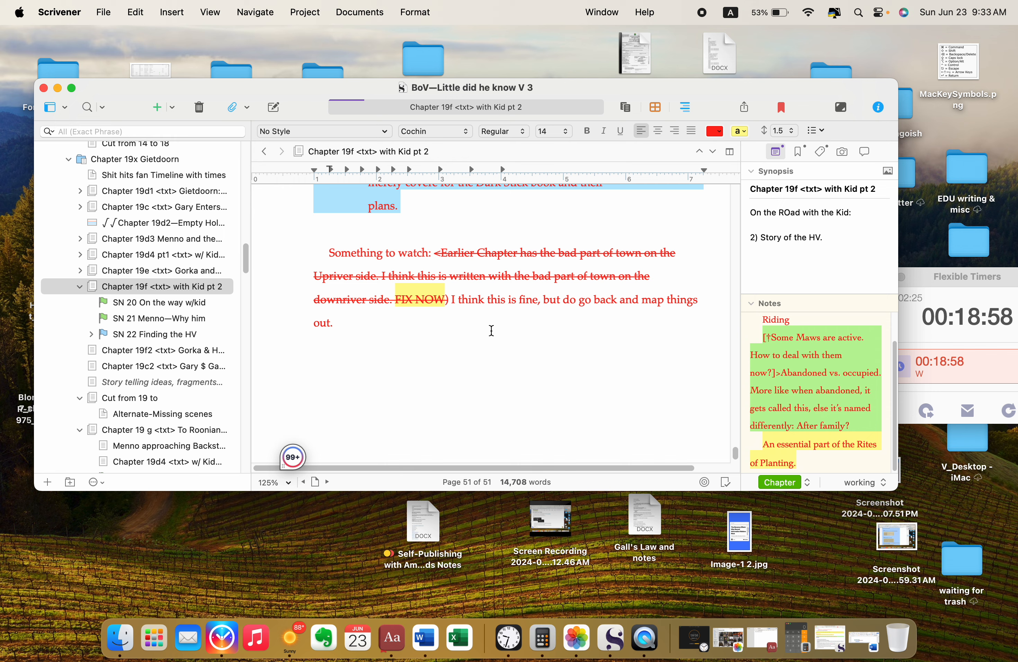
{"action": "scroll", "coordinate": [491, 331], "scroll_direction": "down", "scroll_amount": 5}
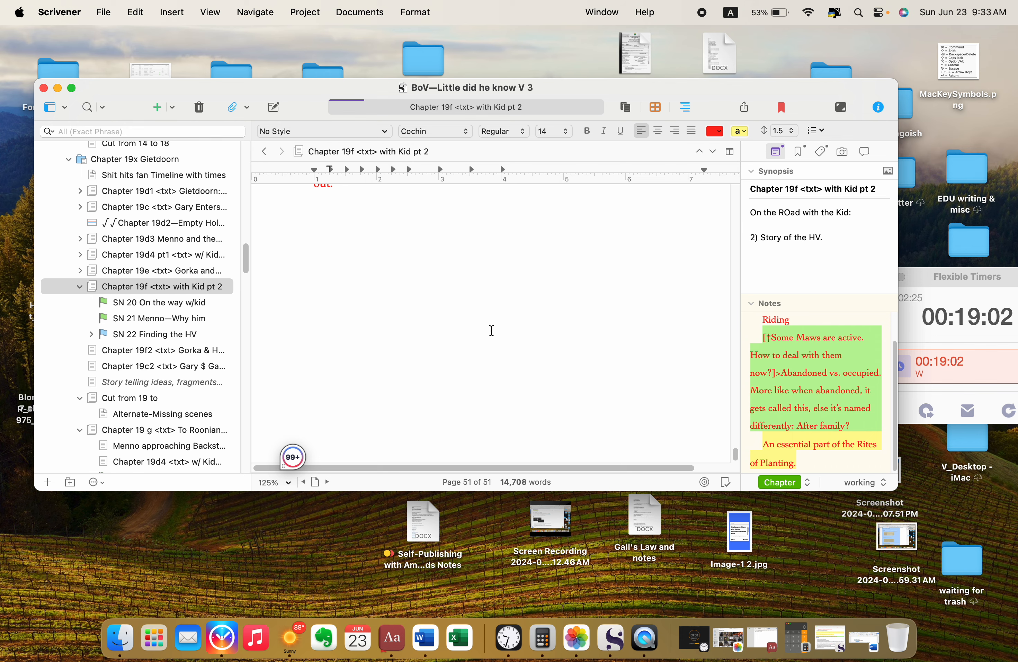
Step: Copy "Riding a nag stolen from a barn not far from" from the EVY note and paste it over "her" in "each trot of her horse"
{"action": "scroll", "coordinate": [491, 331], "scroll_direction": "up", "scroll_amount": 6}
{"action": "scroll", "coordinate": [491, 331], "scroll_direction": "up", "scroll_amount": 10}
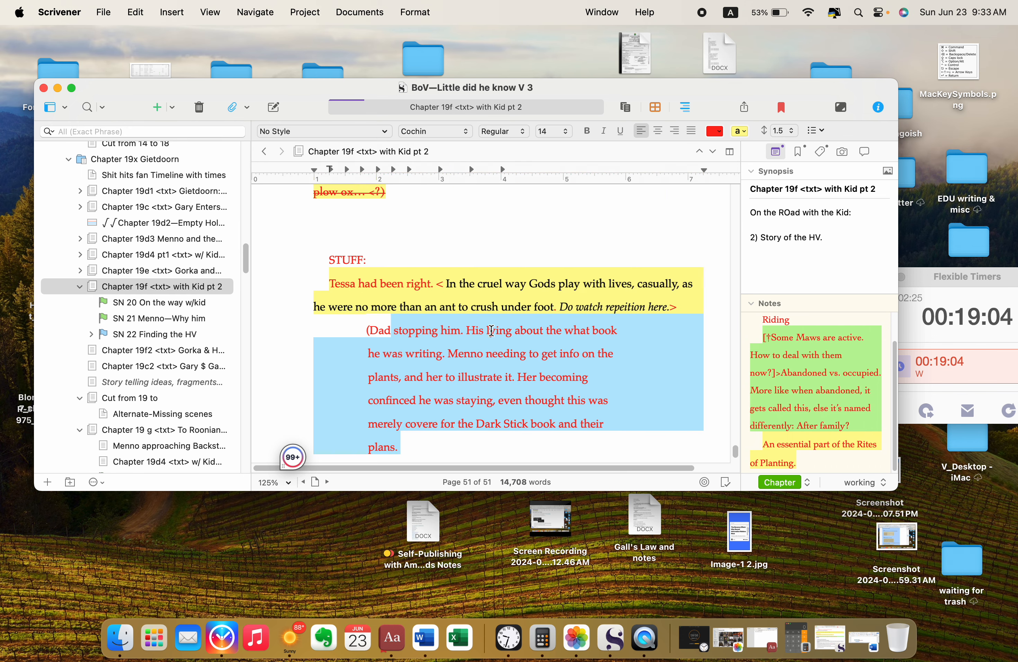
{"action": "scroll", "coordinate": [493, 336], "scroll_direction": "up", "scroll_amount": 4}
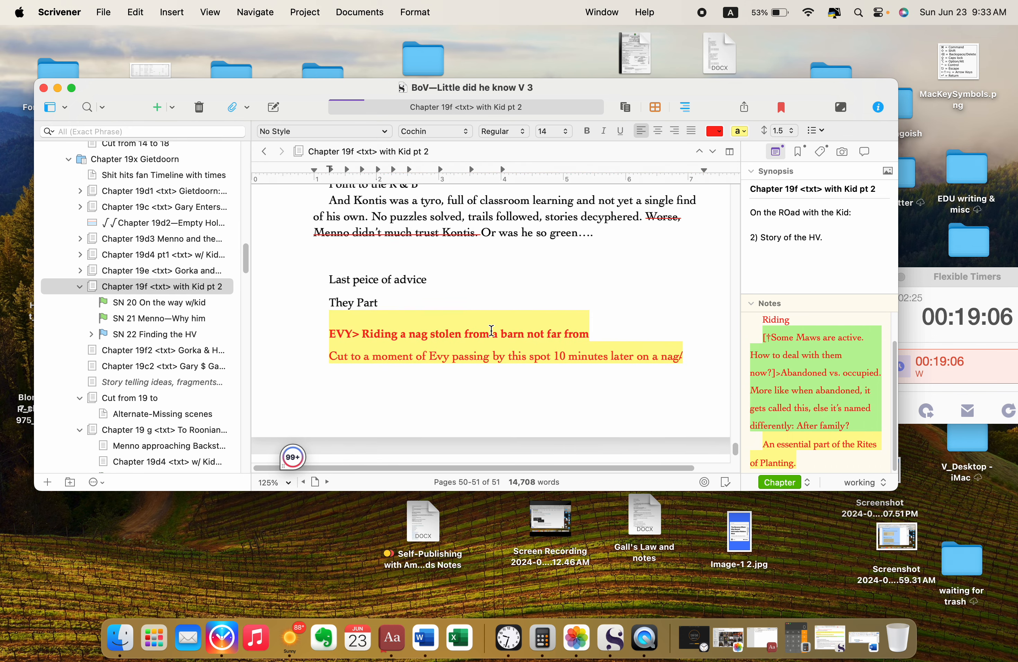
{"action": "left_click_drag", "start_coordinate": [367, 333], "coordinate": [589, 328]}
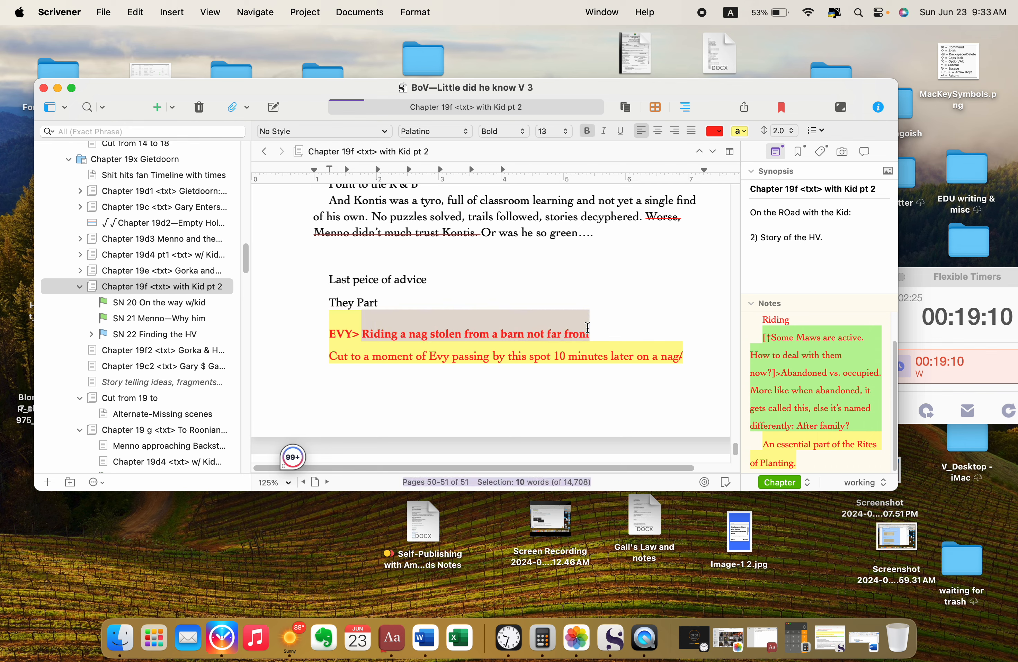
{"action": "scroll", "coordinate": [588, 327], "scroll_direction": "up", "scroll_amount": 10}
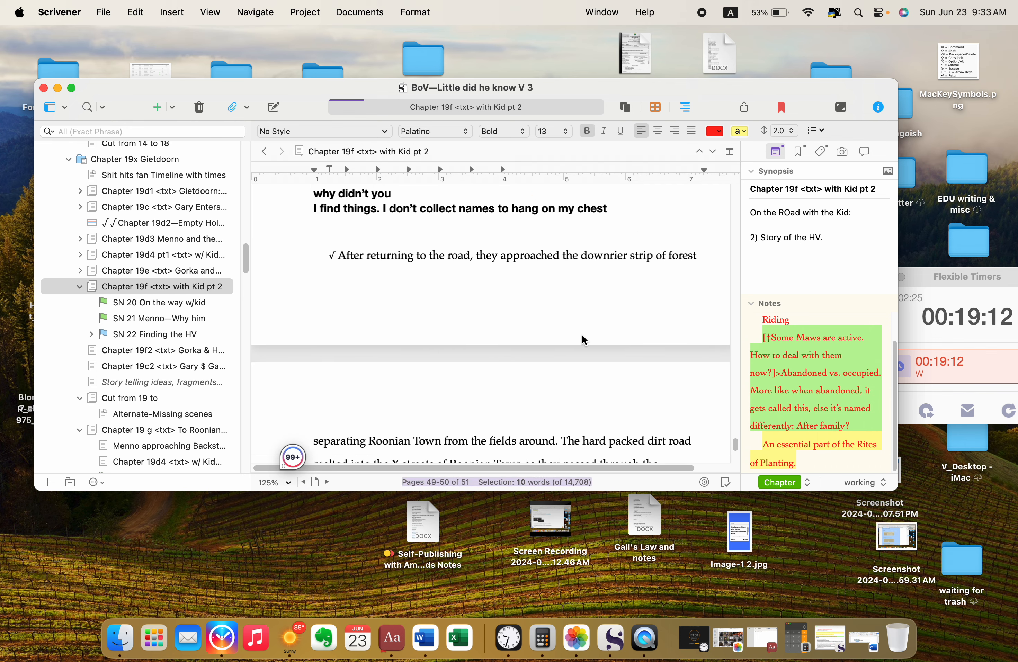
{"action": "scroll", "coordinate": [583, 340], "scroll_direction": "up", "scroll_amount": 10}
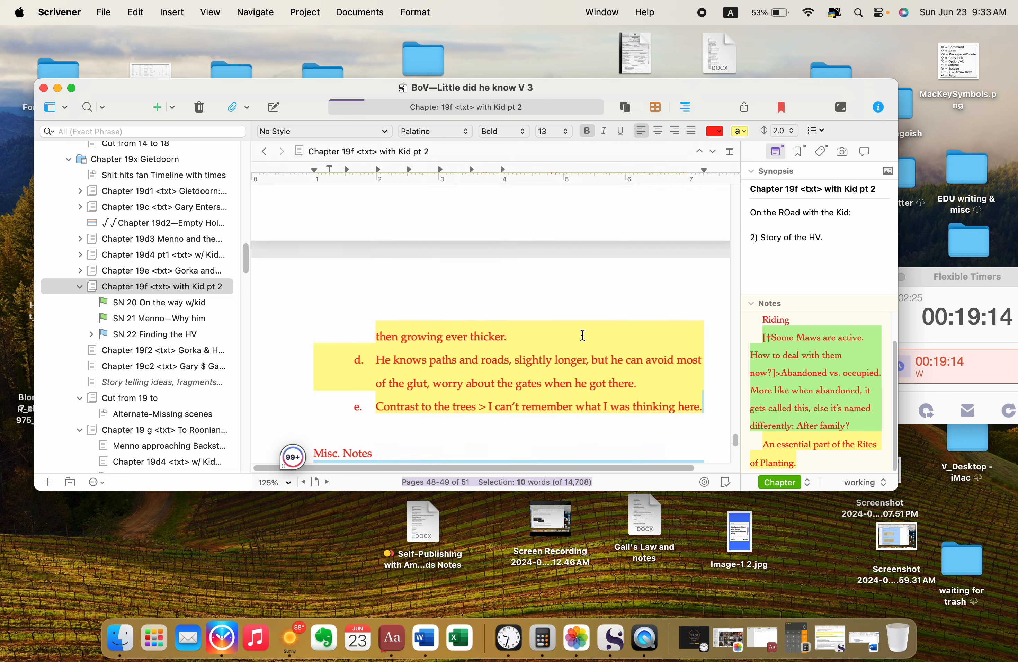
{"action": "scroll", "coordinate": [582, 334], "scroll_direction": "up", "scroll_amount": 10}
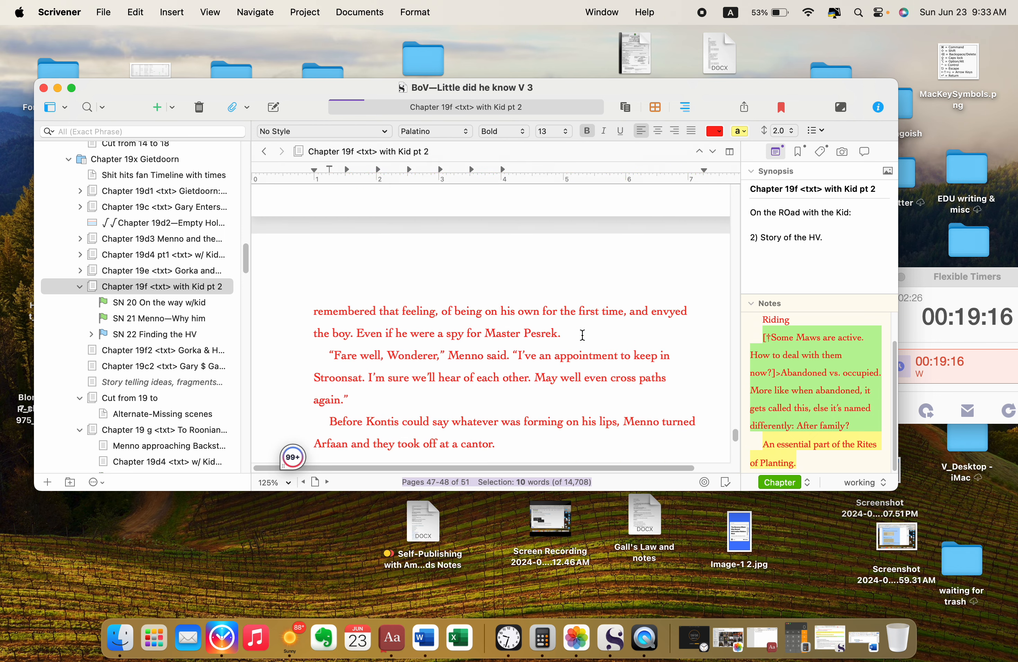
{"action": "scroll", "coordinate": [582, 335], "scroll_direction": "down", "scroll_amount": 5}
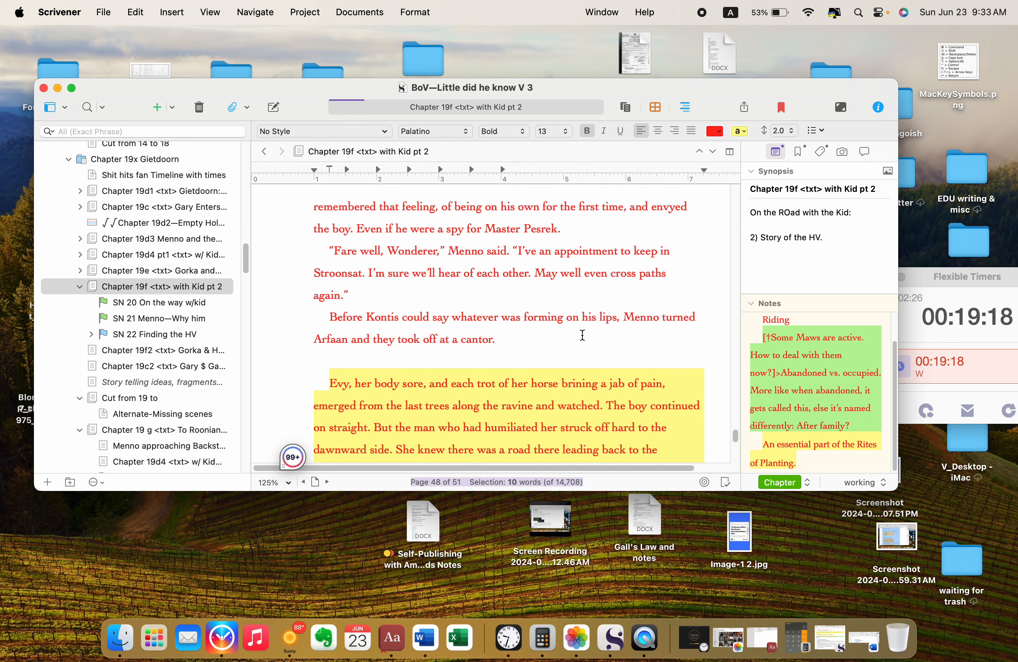
{"action": "scroll", "coordinate": [582, 335], "scroll_direction": "down", "scroll_amount": 4}
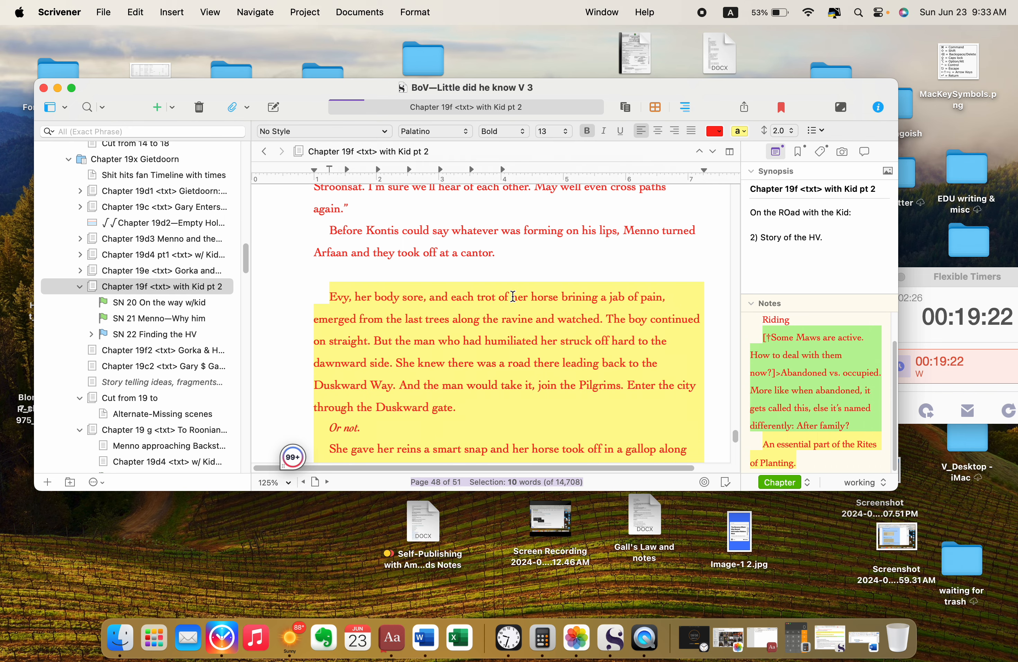
{"action": "double_click", "coordinate": [518, 297]}
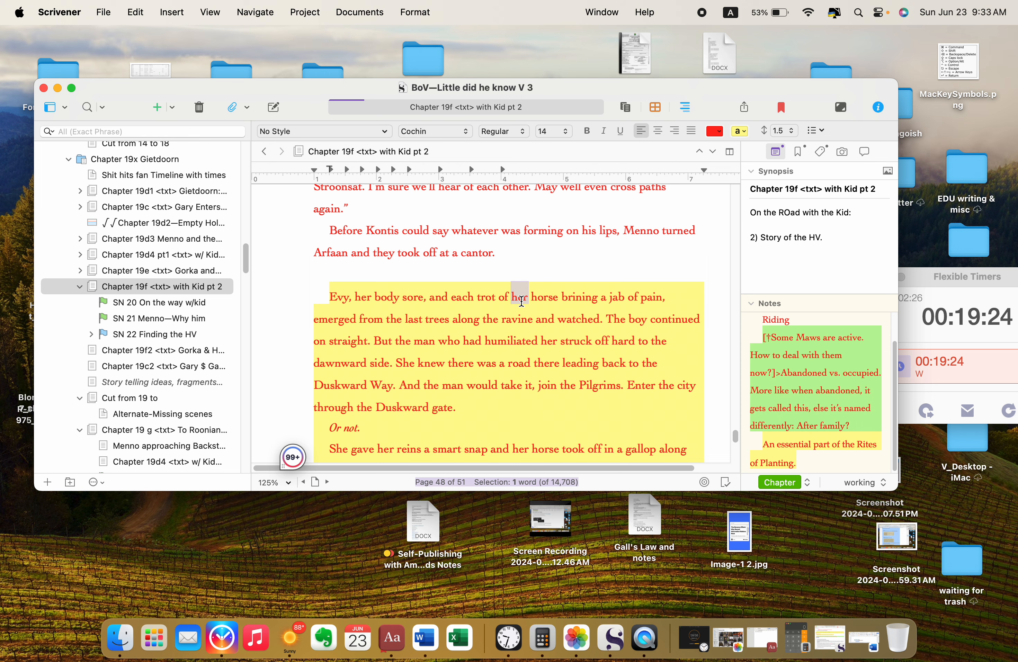
{"action": "key", "text": "super+v"}
Step: Reword the pasted phrase to "the nag she stole from a barn not far back", replacing the leftover words "from horse"
{"action": "left_click_drag", "start_coordinate": [512, 296], "coordinate": [555, 297]}
{"action": "type", "text": "the"}
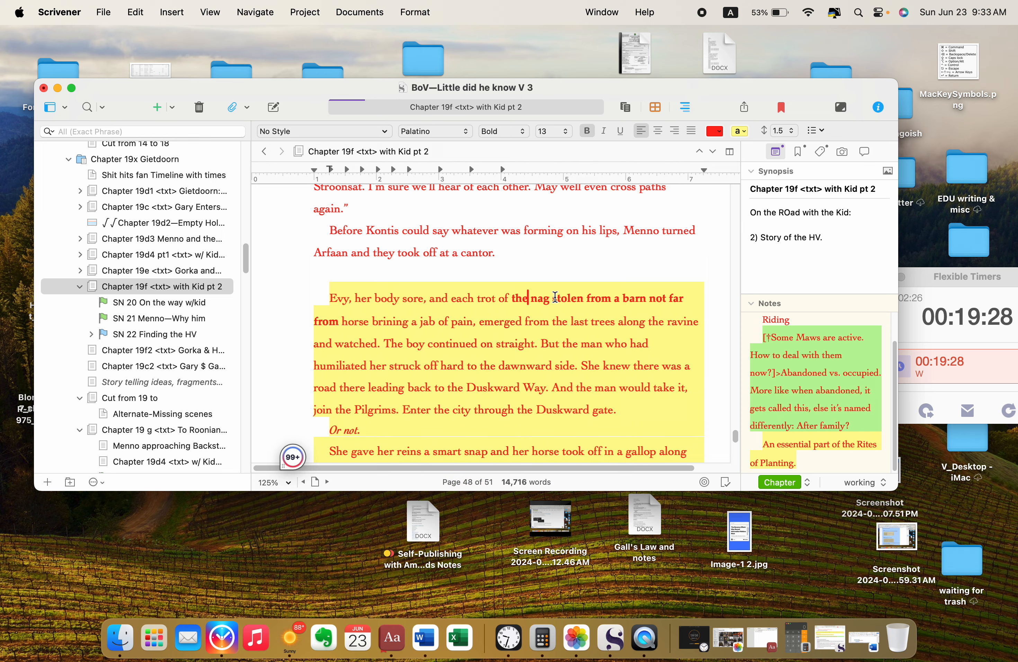
{"action": "left_click", "coordinate": [554, 297]}
{"action": "type", "text": "she"}
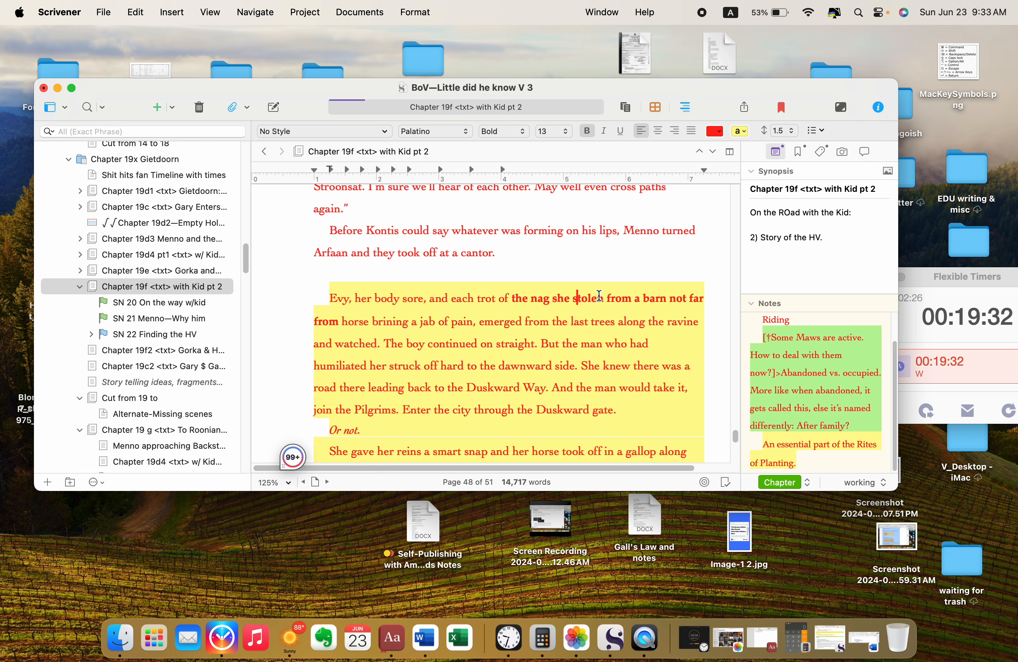
{"action": "left_click_drag", "start_coordinate": [601, 296], "coordinate": [594, 297]}
{"action": "key", "text": "BackSpace"}
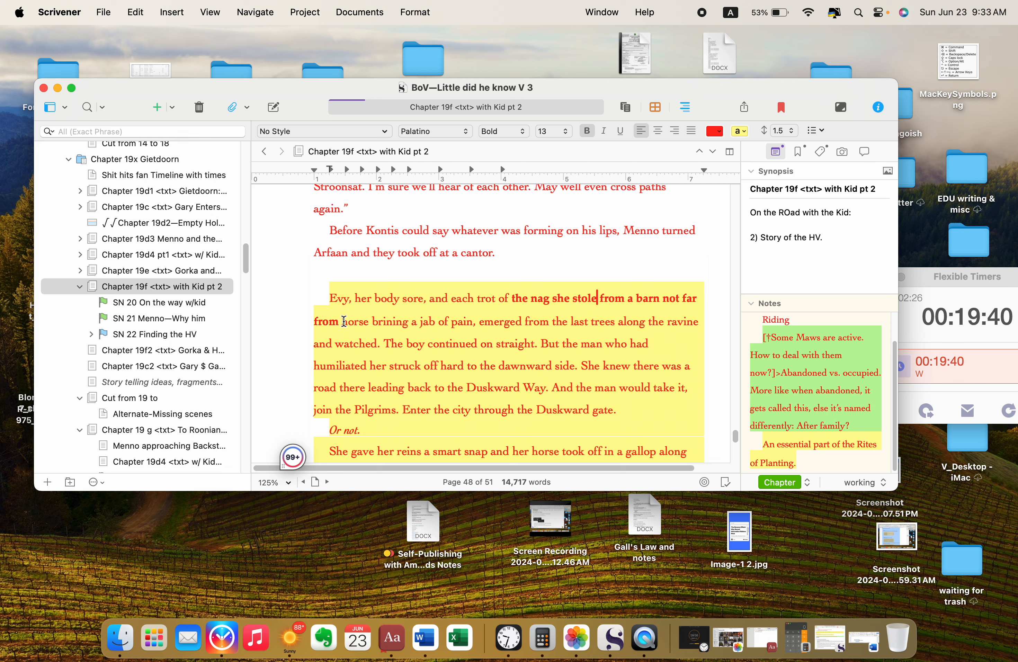
{"action": "left_click", "coordinate": [369, 322]}
{"action": "left_click_drag", "start_coordinate": [369, 321], "coordinate": [315, 323]}
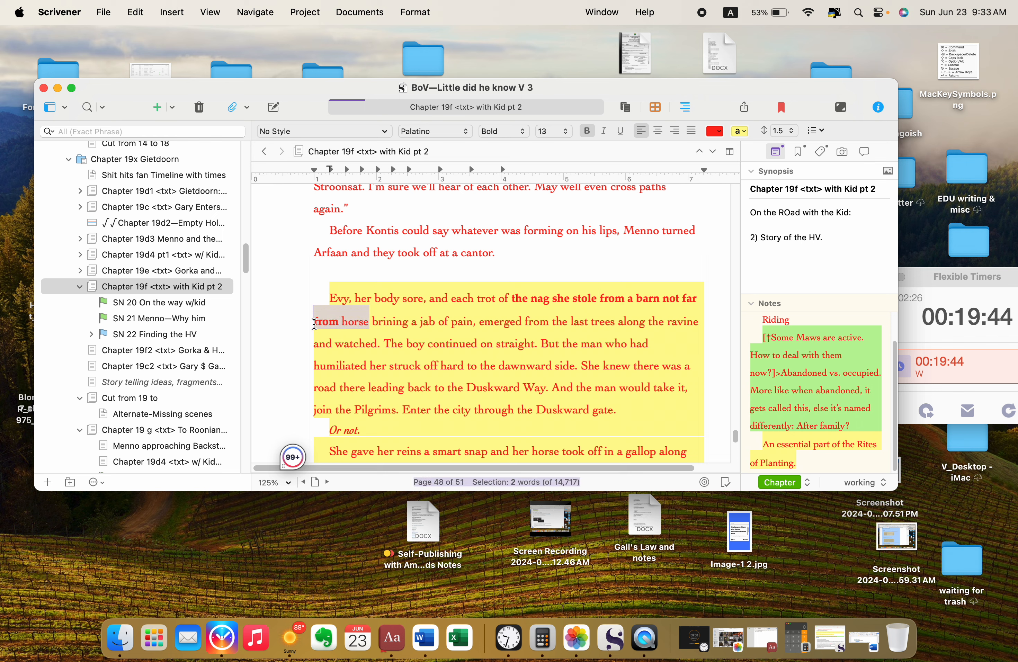
{"action": "type", "text": "back"}
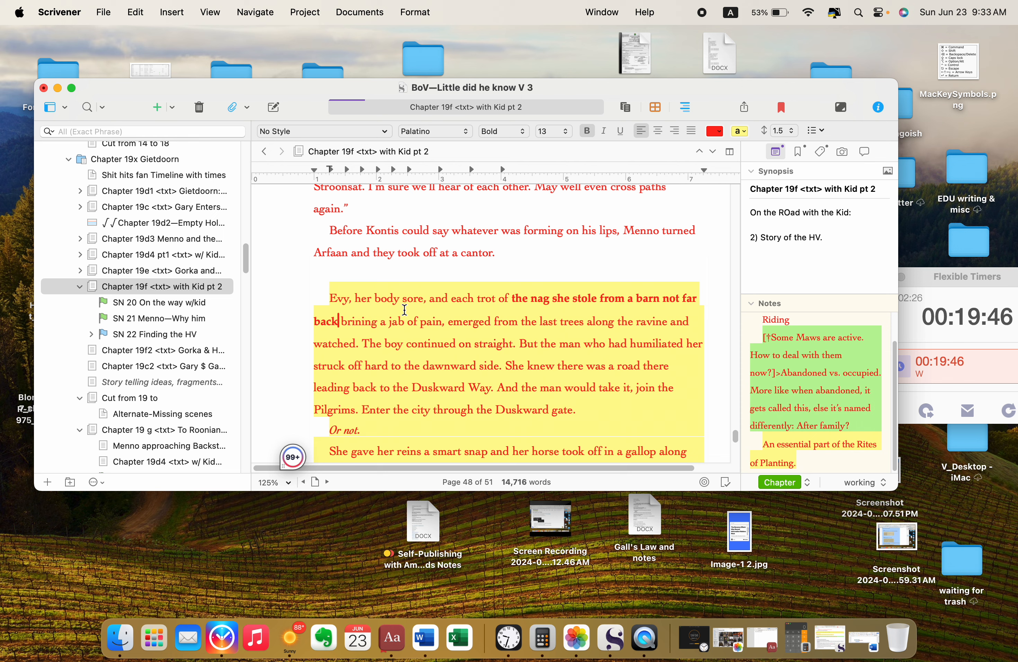
Step: Remove the bold from "Evy, her body sore… not far back" and select the phrase from "the nag" to "back"
{"action": "left_click_drag", "start_coordinate": [329, 297], "coordinate": [342, 310]}
{"action": "left_click", "coordinate": [588, 131]}
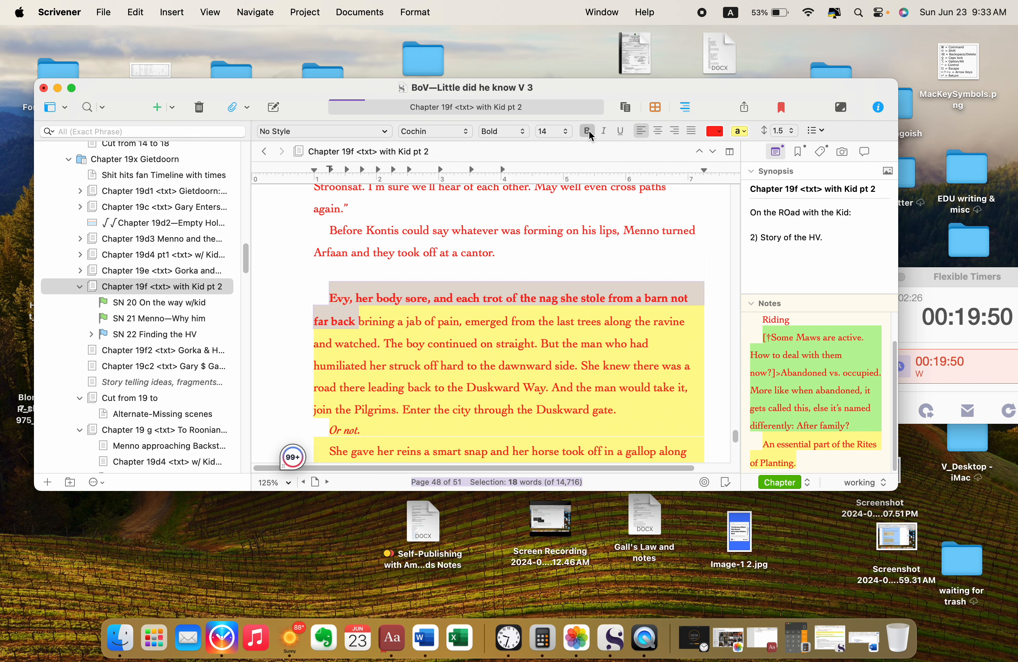
{"action": "left_click", "coordinate": [592, 320]}
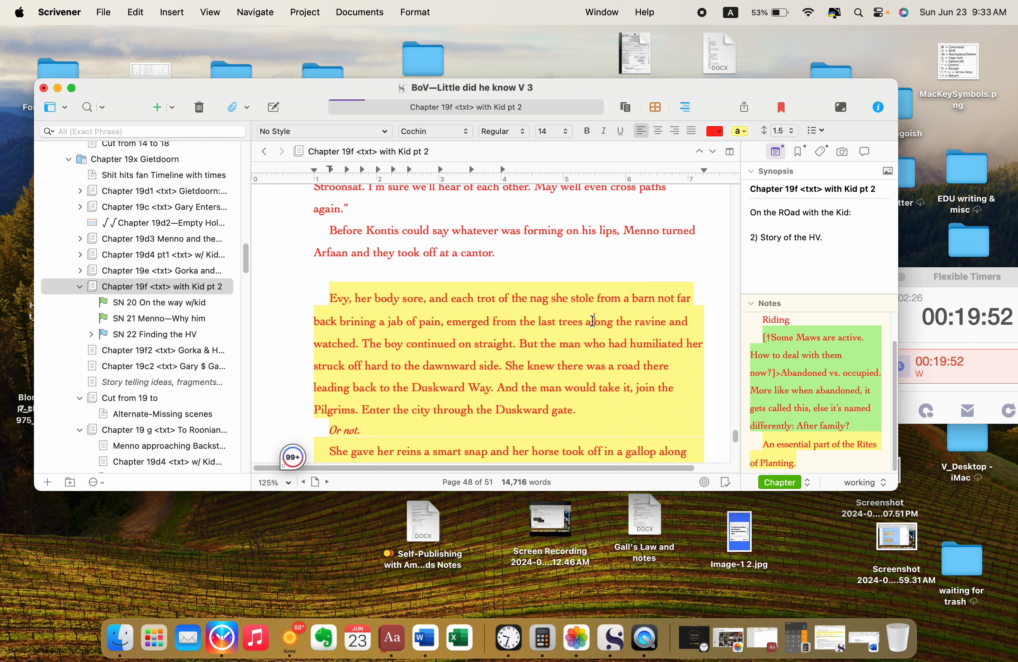
{"action": "left_click", "coordinate": [528, 297]}
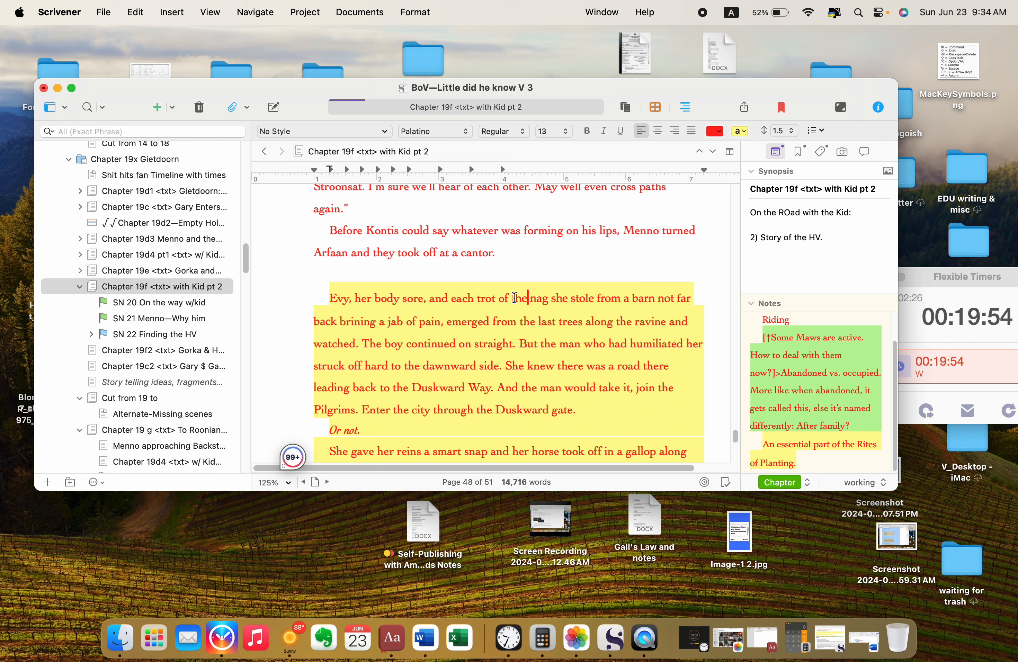
{"action": "left_click_drag", "start_coordinate": [515, 298], "coordinate": [339, 326]}
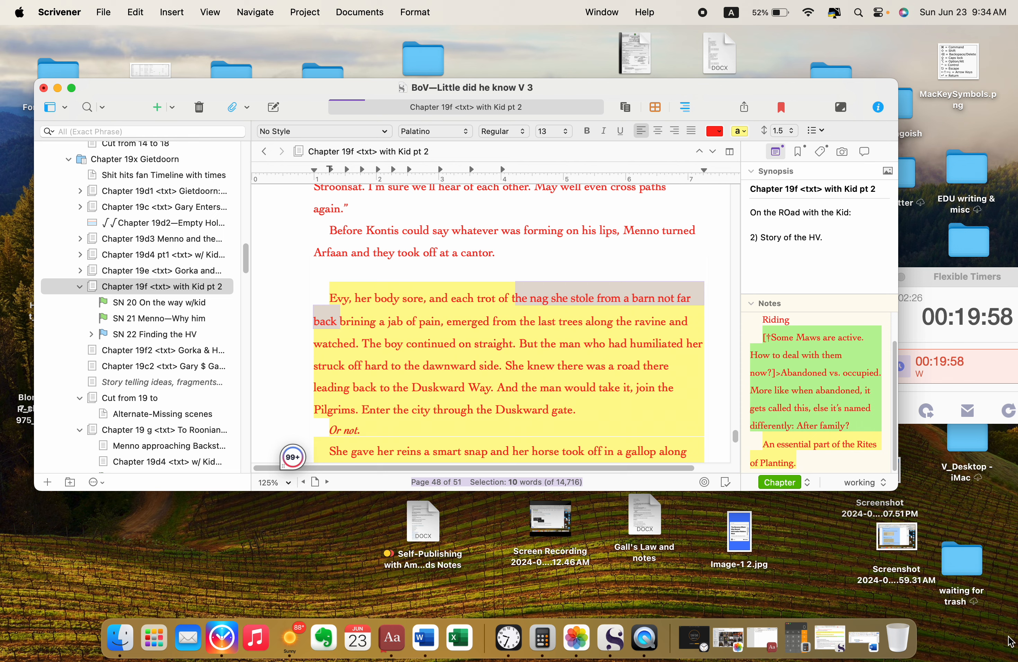
{"action": "left_click", "coordinate": [797, 640]}
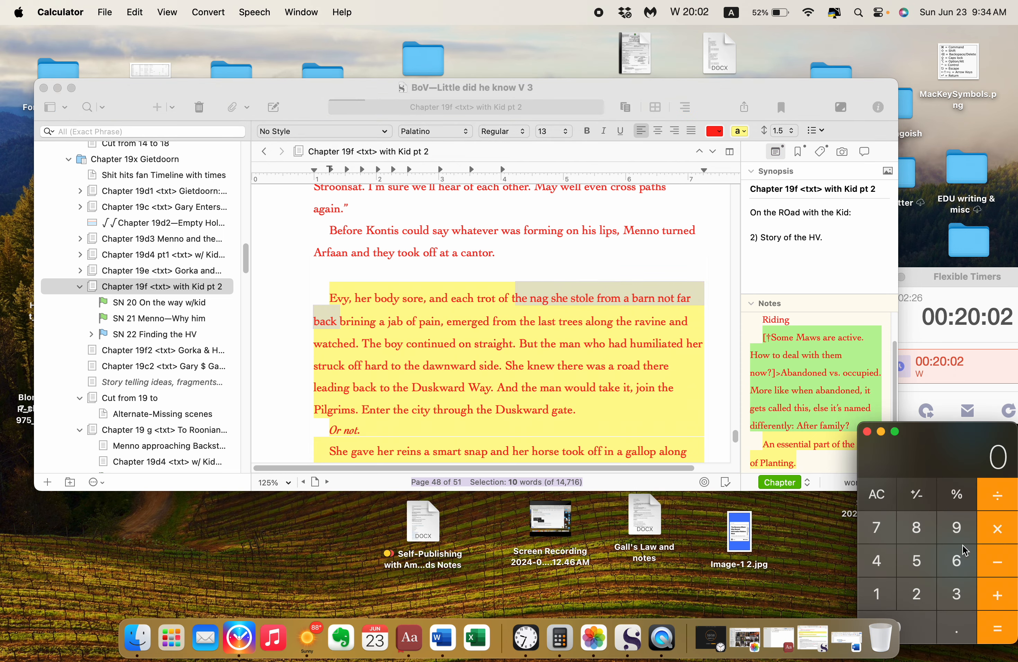
{"action": "left_click_drag", "start_coordinate": [956, 471], "coordinate": [955, 426]}
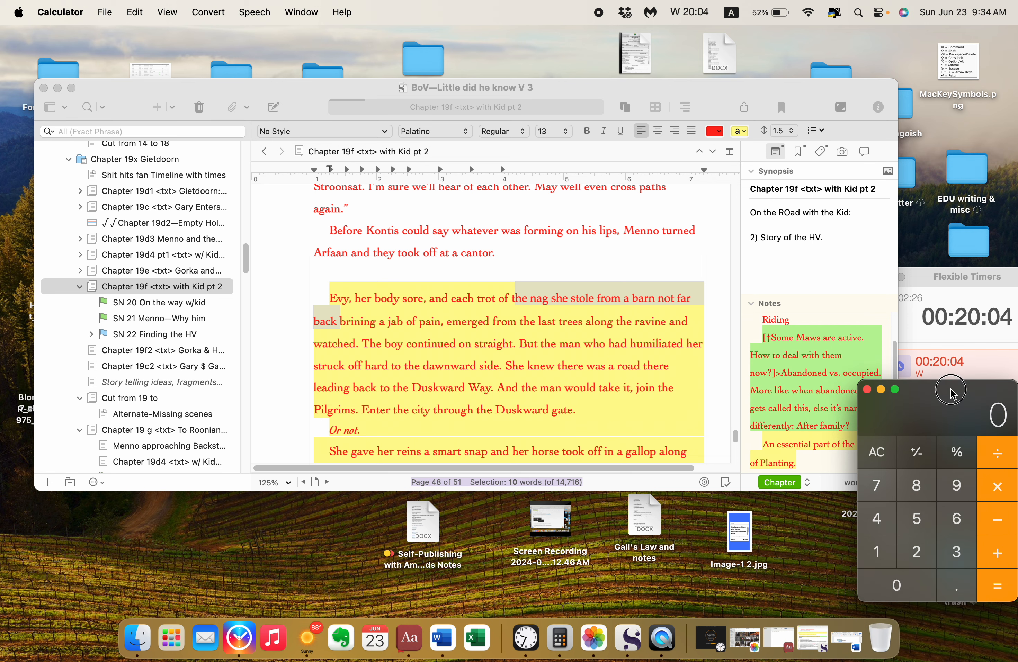
{"action": "left_click", "coordinate": [886, 554]}
{"action": "left_click", "coordinate": [897, 580]}
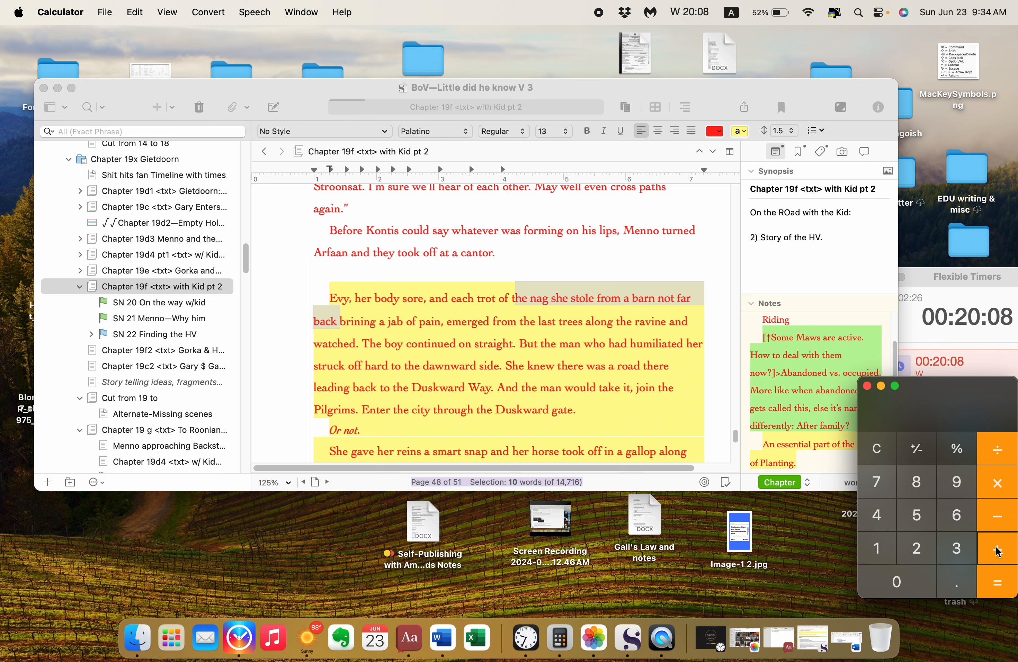
{"action": "left_click", "coordinate": [881, 386]}
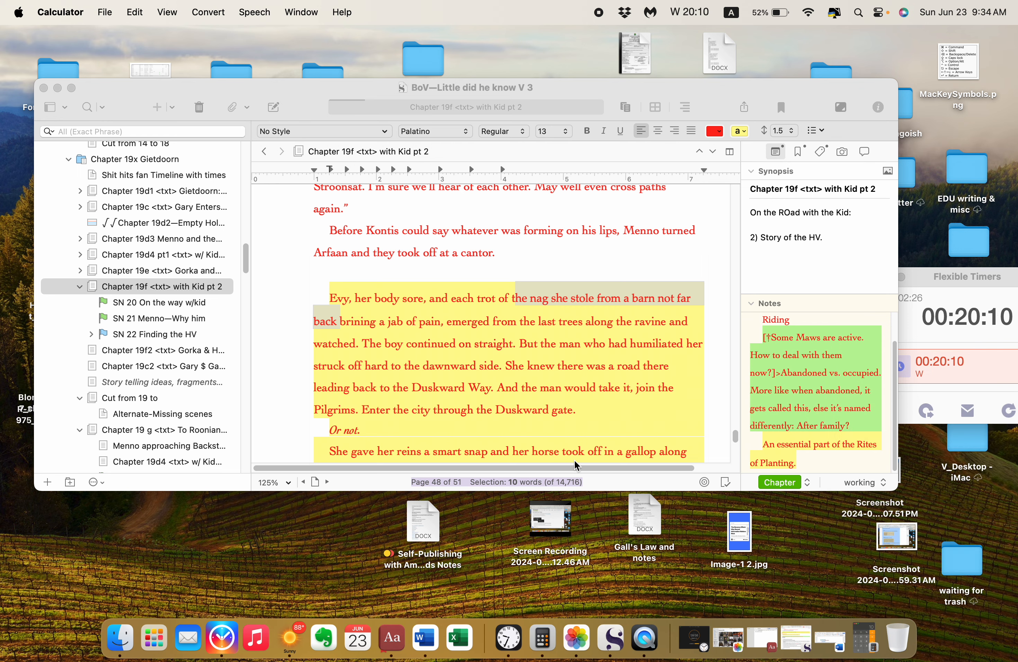
{"action": "left_click", "coordinate": [585, 382]}
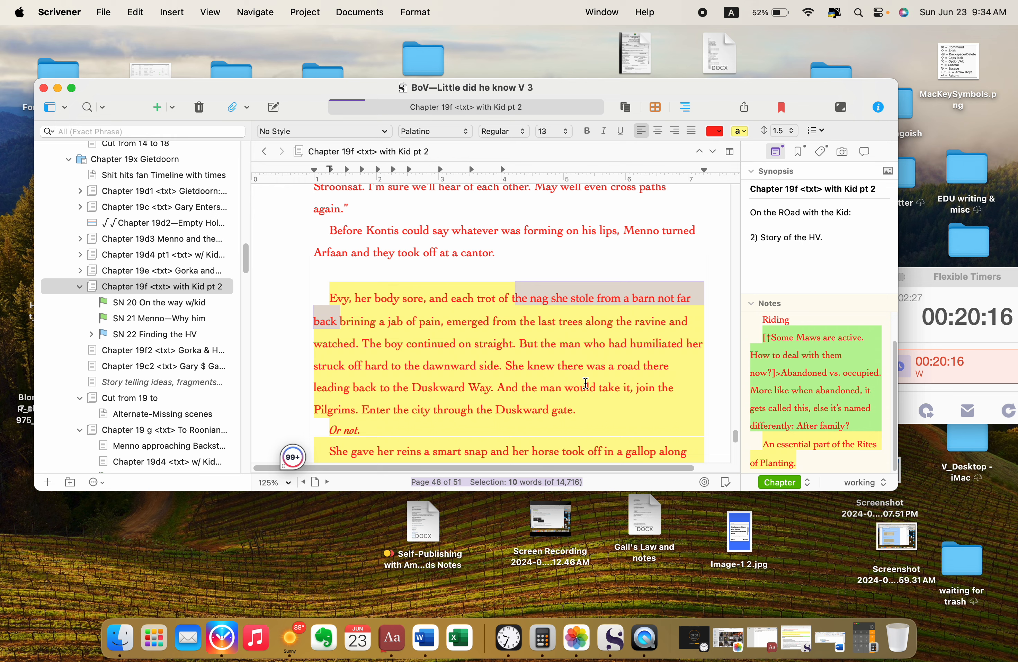
Step: Review the rest of the highlighted Evy passage, the numbered list below "<Feels like a good place to end>" and the remaining chapter notes
{"action": "left_click", "coordinate": [563, 333]}
{"action": "scroll", "coordinate": [564, 335], "scroll_direction": "down", "scroll_amount": 3}
{"action": "scroll", "coordinate": [564, 334], "scroll_direction": "down", "scroll_amount": 1}
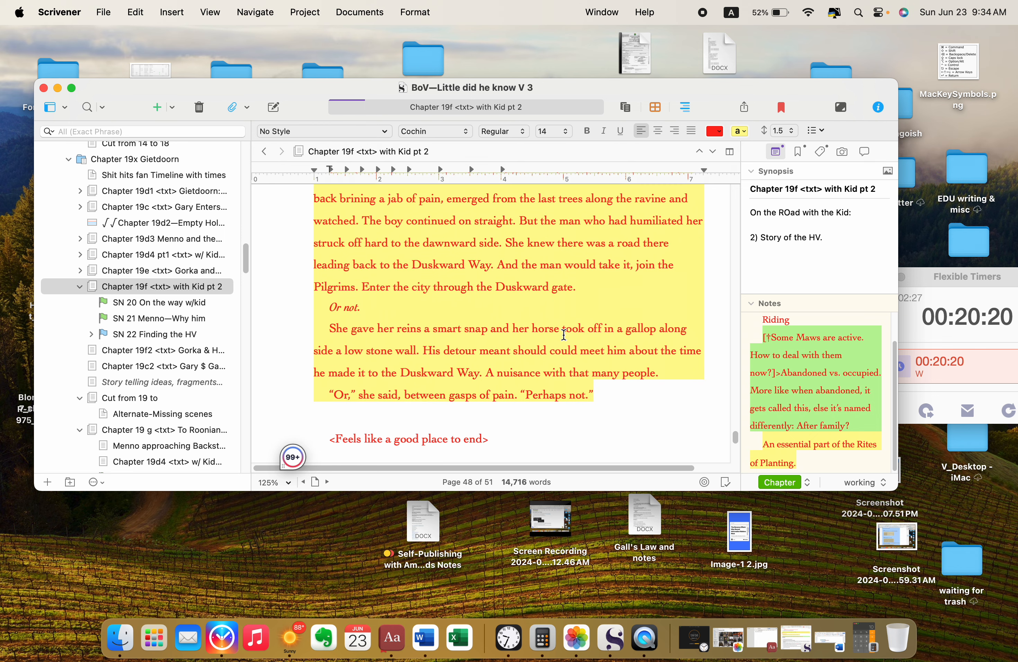
{"action": "scroll", "coordinate": [573, 335], "scroll_direction": "down", "scroll_amount": 5}
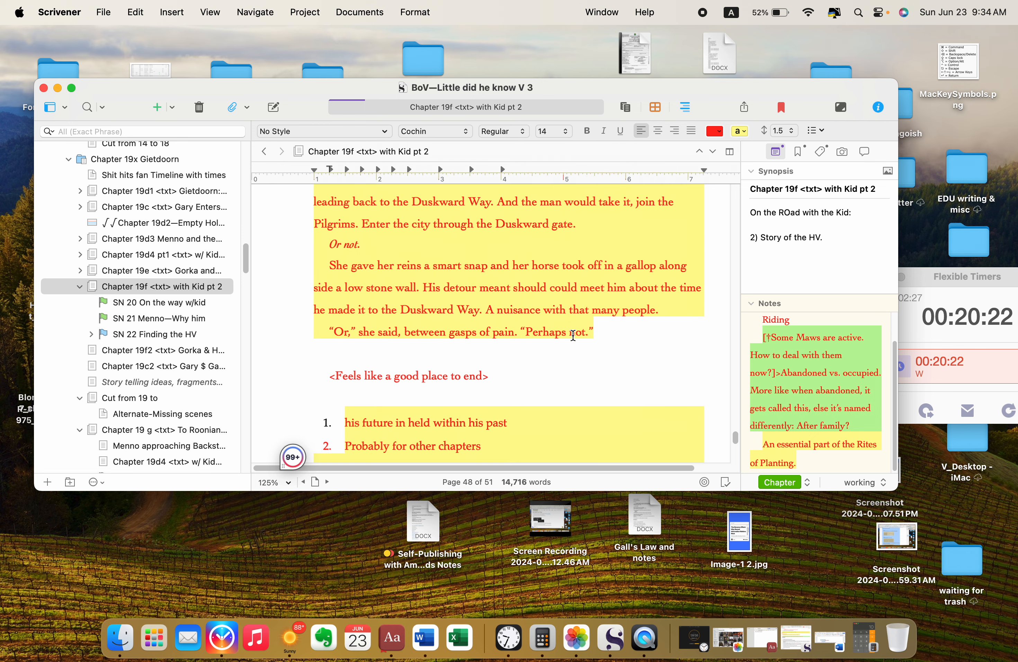
{"action": "scroll", "coordinate": [573, 335], "scroll_direction": "down", "scroll_amount": 10}
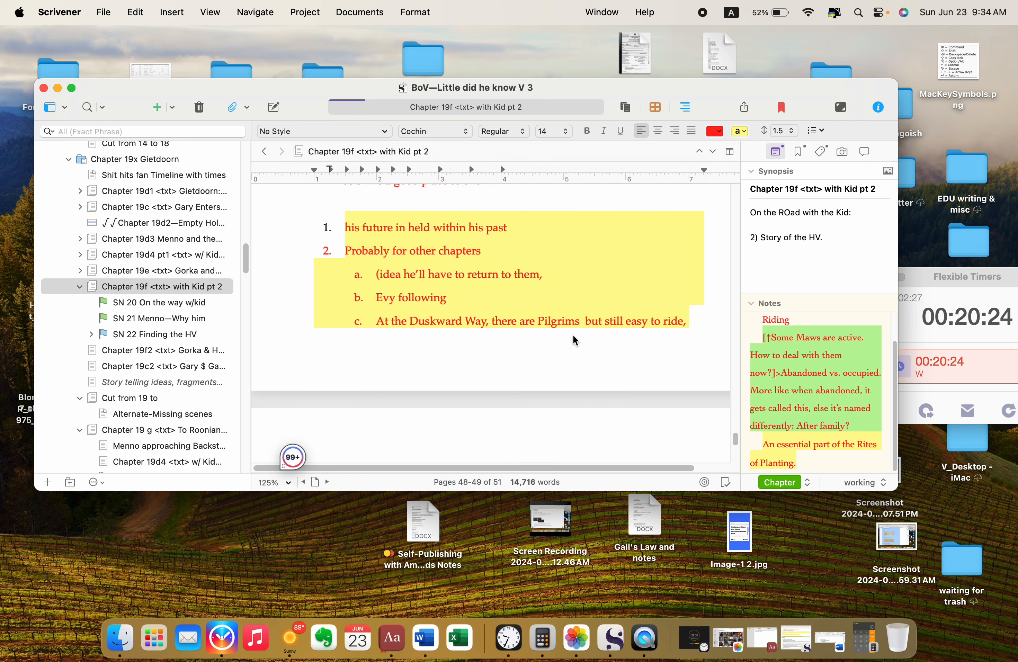
{"action": "scroll", "coordinate": [573, 335], "scroll_direction": "up", "scroll_amount": 12}
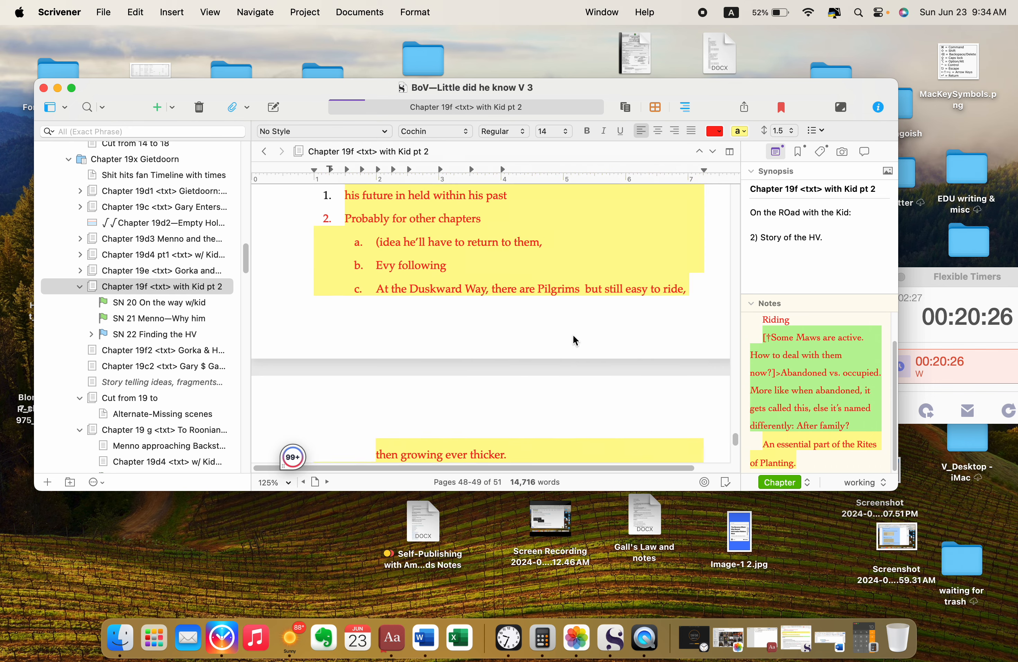
{"action": "scroll", "coordinate": [573, 335], "scroll_direction": "down", "scroll_amount": 15}
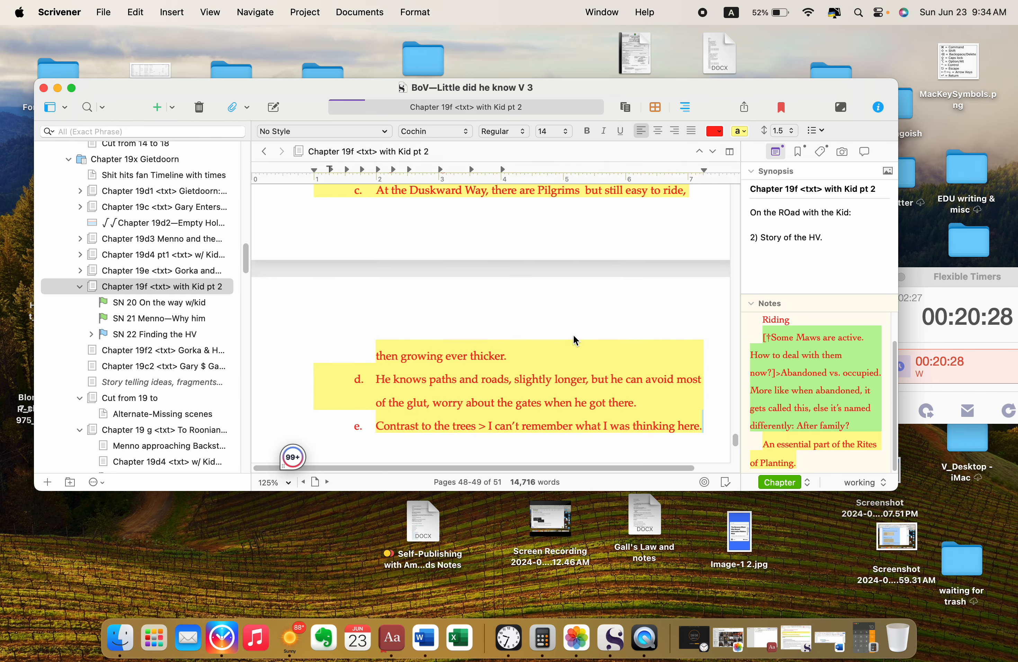
{"action": "scroll", "coordinate": [574, 335], "scroll_direction": "down", "scroll_amount": 15}
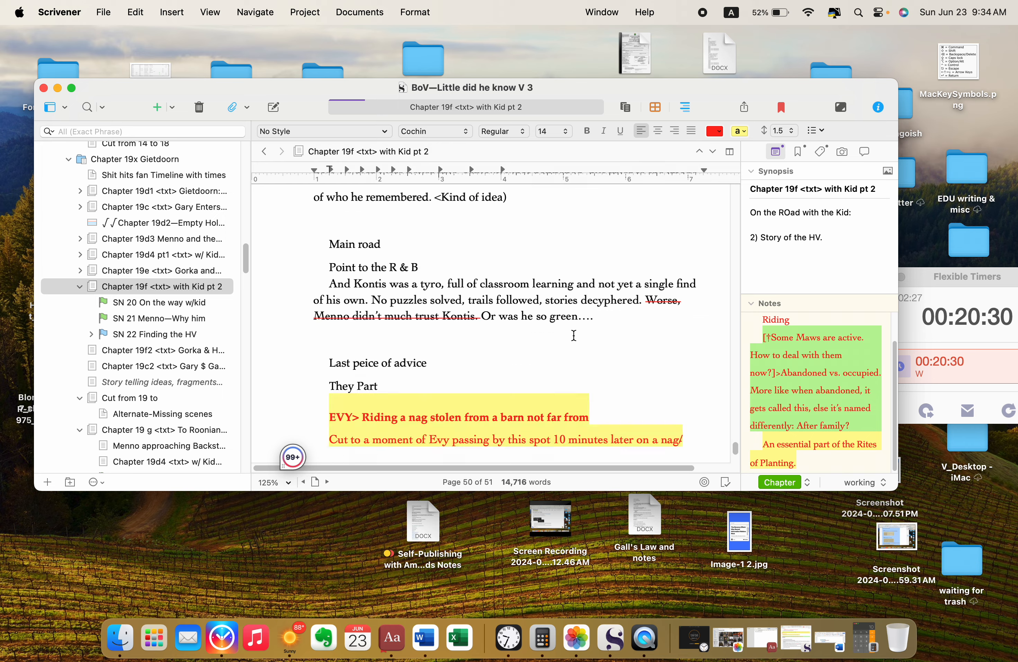
{"action": "scroll", "coordinate": [573, 335], "scroll_direction": "down", "scroll_amount": 5}
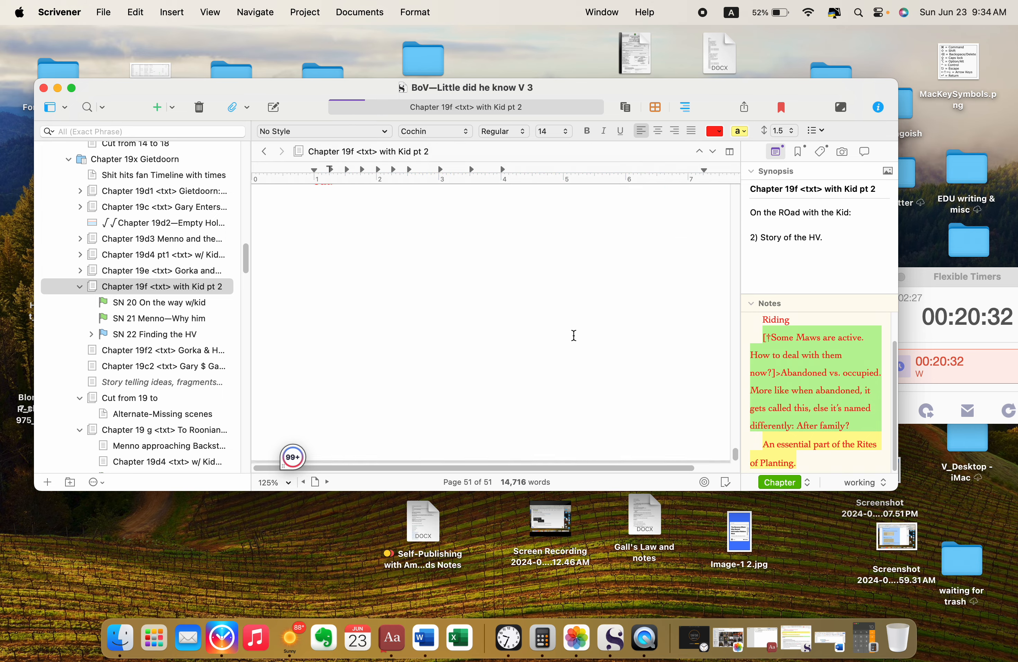
{"action": "scroll", "coordinate": [574, 334], "scroll_direction": "up", "scroll_amount": 15}
{"action": "scroll", "coordinate": [575, 341], "scroll_direction": "up", "scroll_amount": 10}
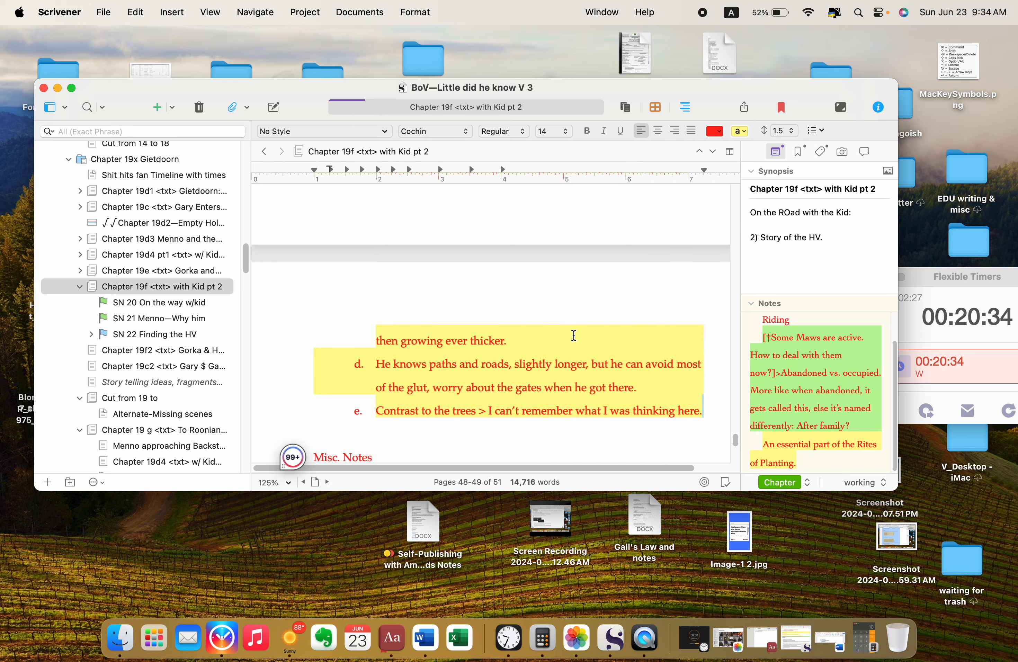
{"action": "scroll", "coordinate": [574, 335], "scroll_direction": "down", "scroll_amount": 2}
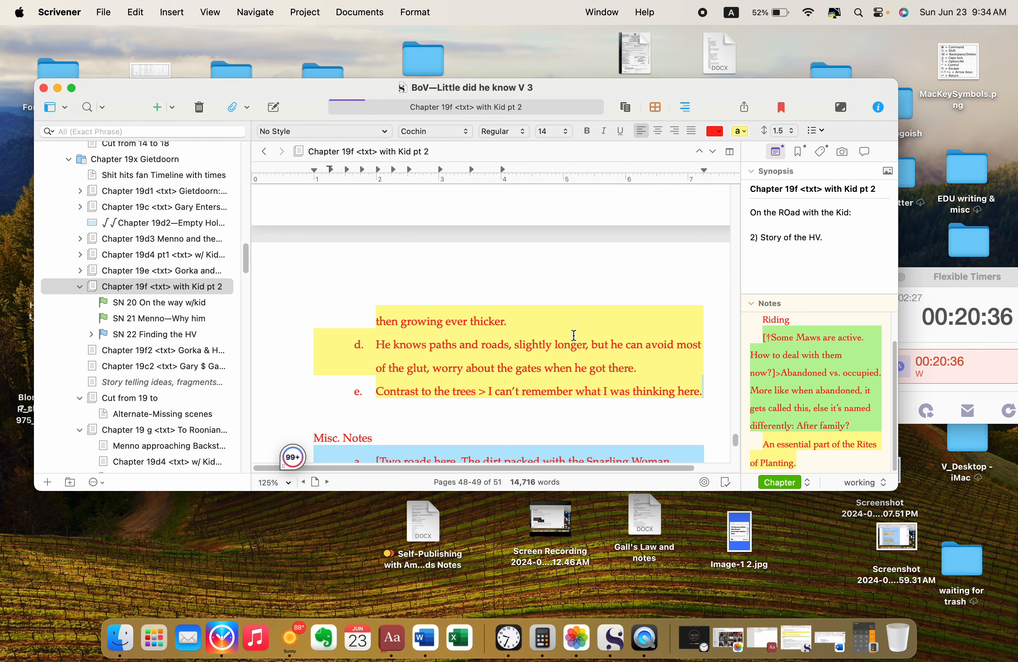
{"action": "scroll", "coordinate": [574, 335], "scroll_direction": "right", "scroll_amount": 1}
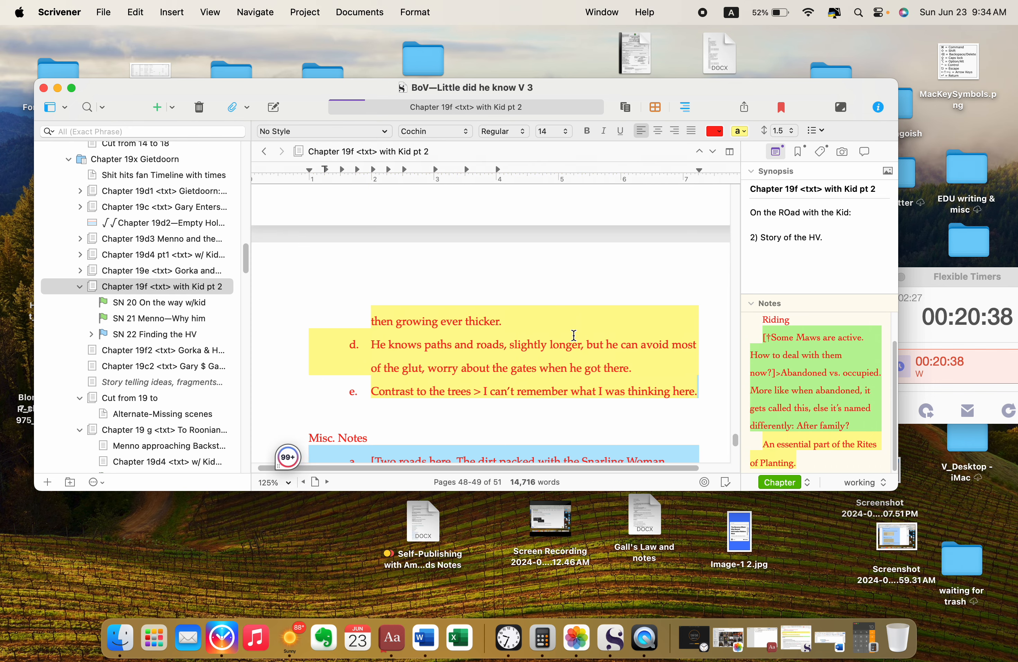
{"action": "scroll", "coordinate": [573, 335], "scroll_direction": "down", "scroll_amount": 3}
{"action": "scroll", "coordinate": [574, 335], "scroll_direction": "up", "scroll_amount": 8}
{"action": "scroll", "coordinate": [573, 335], "scroll_direction": "up", "scroll_amount": 5}
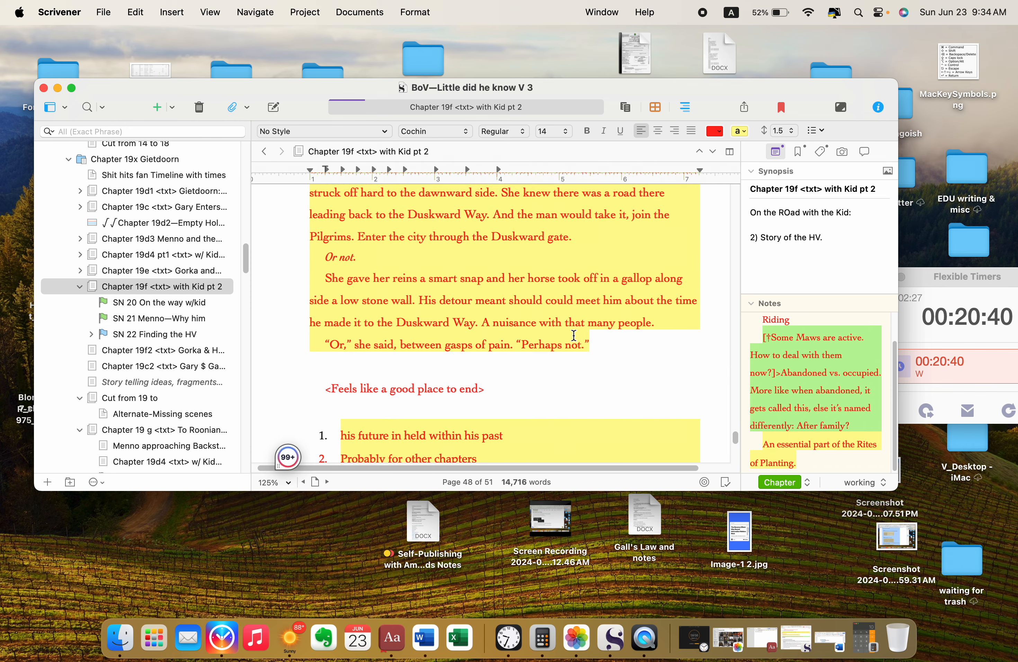
{"action": "scroll", "coordinate": [332, 267], "scroll_direction": "down", "scroll_amount": 2}
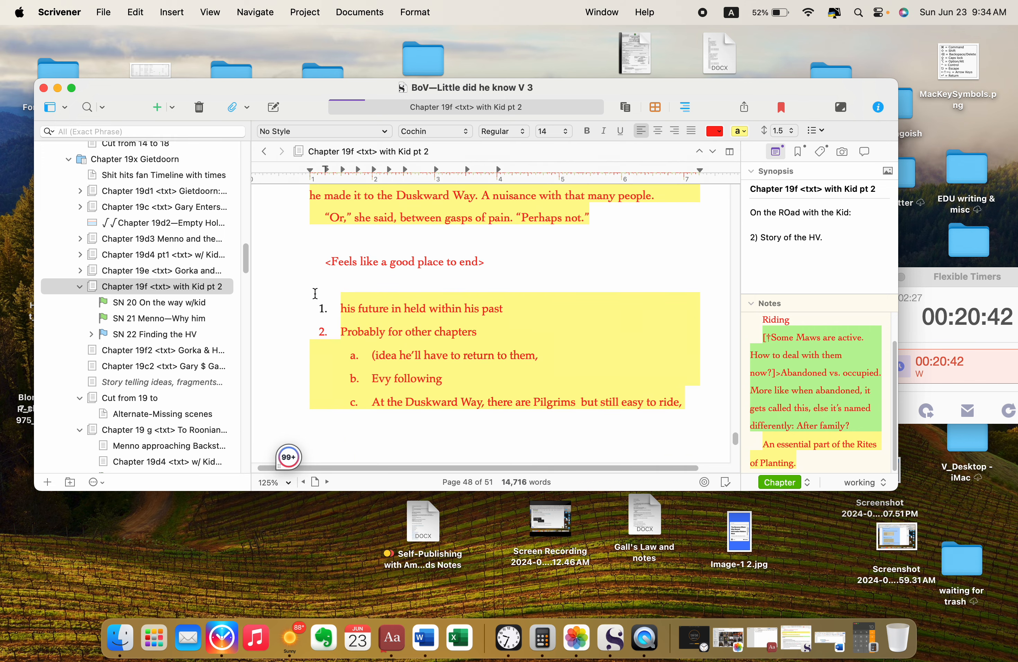
Step: Cut the numbered list from "his future in held within his past" through "Contrast to the trees > I can't remember what I was thinking here."
{"action": "left_click", "coordinate": [329, 297]}
{"action": "scroll", "coordinate": [334, 301], "scroll_direction": "down", "scroll_amount": 3}
{"action": "scroll", "coordinate": [331, 297], "scroll_direction": "down", "scroll_amount": 3}
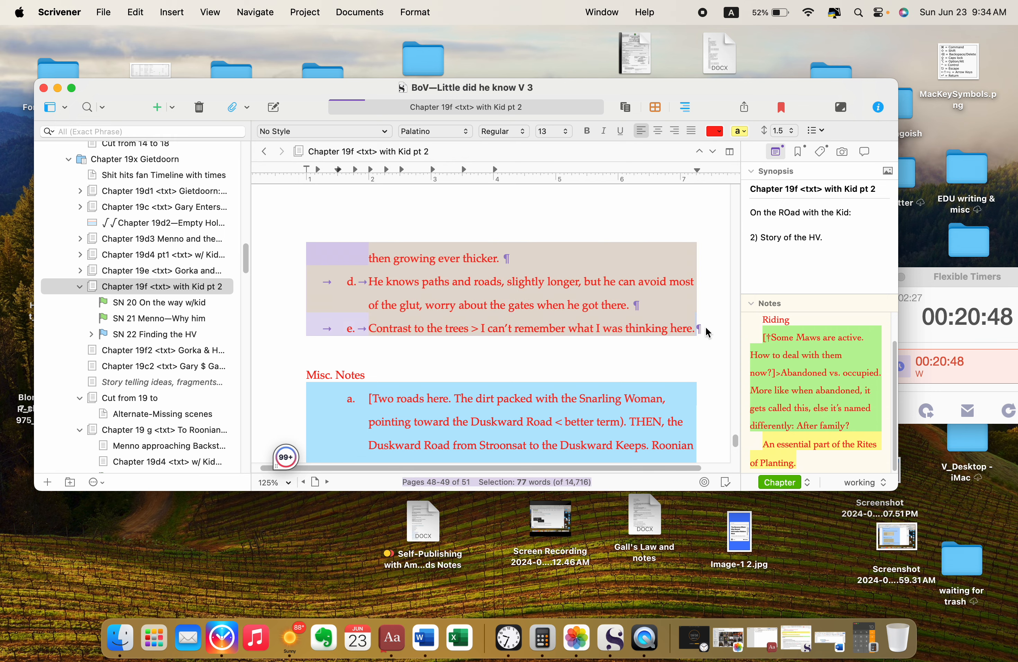
{"action": "key", "text": "BackSpace"}
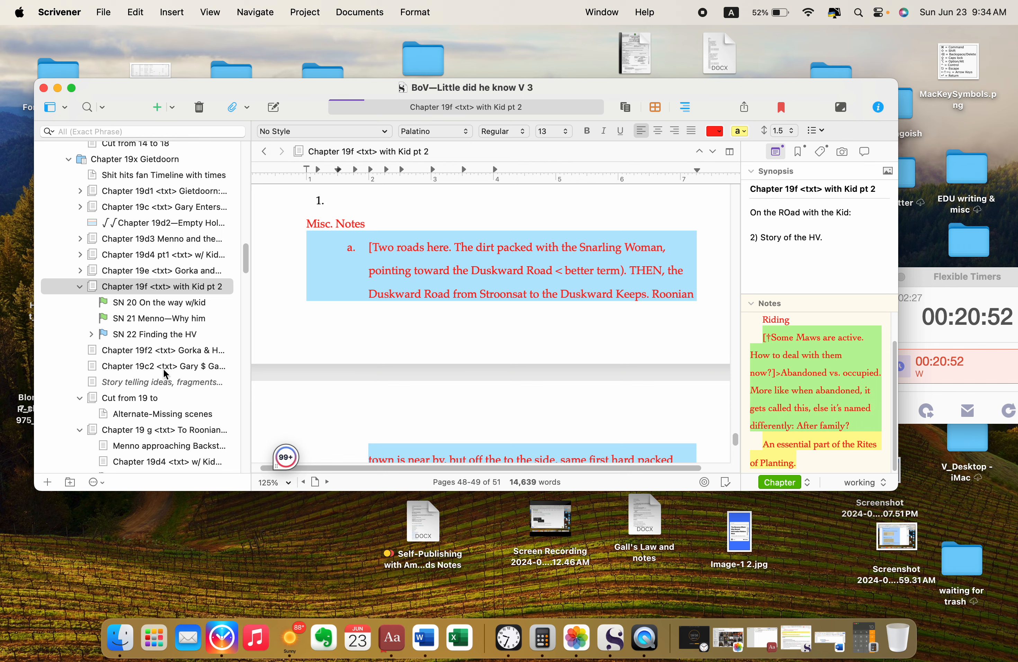
Step: Open "Chapter 19 g <txt> To Roonian Town" from the binder in its own editor window
{"action": "scroll", "coordinate": [166, 374], "scroll_direction": "down", "scroll_amount": 5}
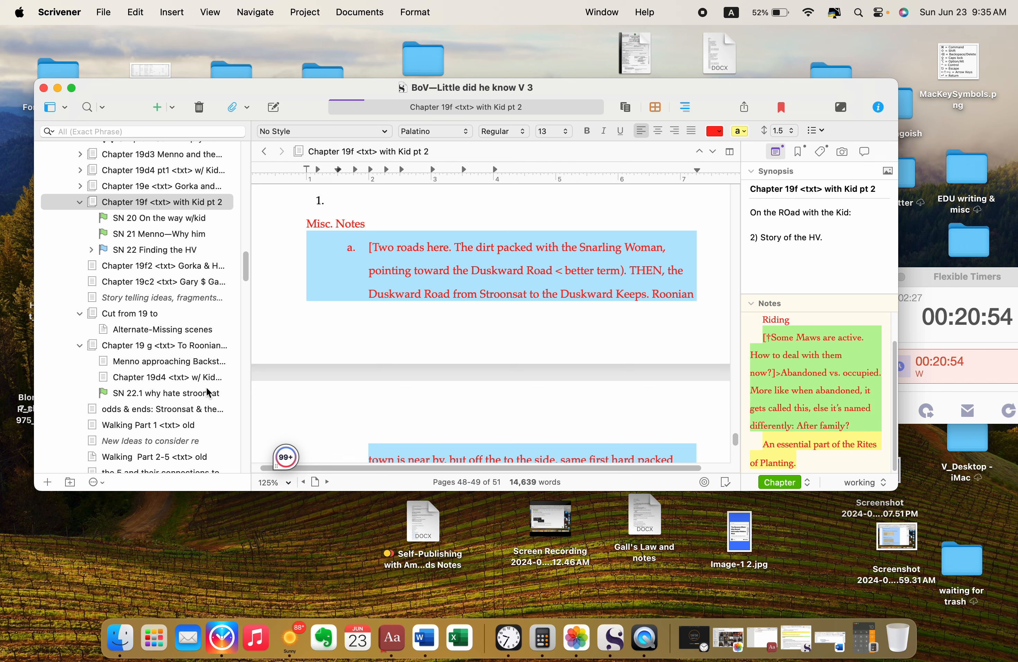
{"action": "scroll", "coordinate": [208, 393], "scroll_direction": "down", "scroll_amount": 2}
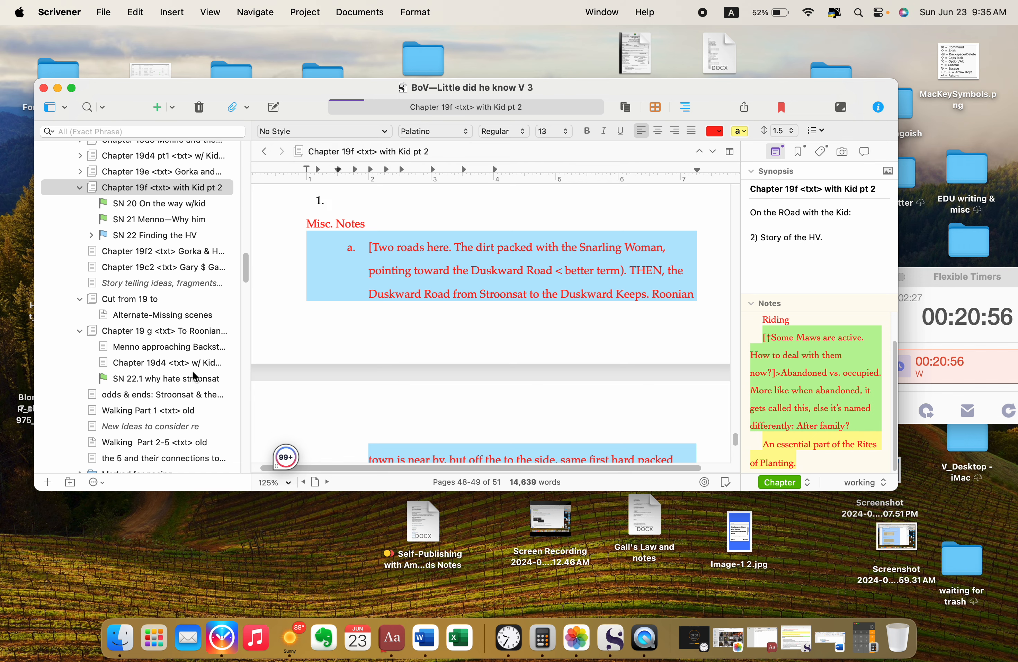
{"action": "right_click", "coordinate": [153, 335]}
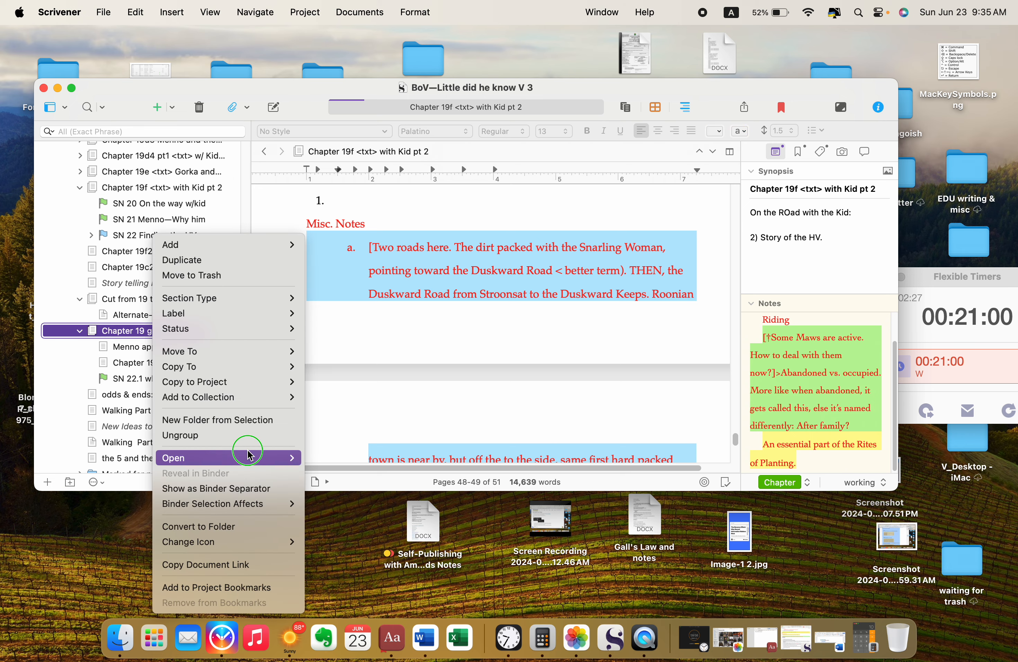
{"action": "mouse_move", "coordinate": [254, 459]}
{"action": "left_click", "coordinate": [349, 471]}
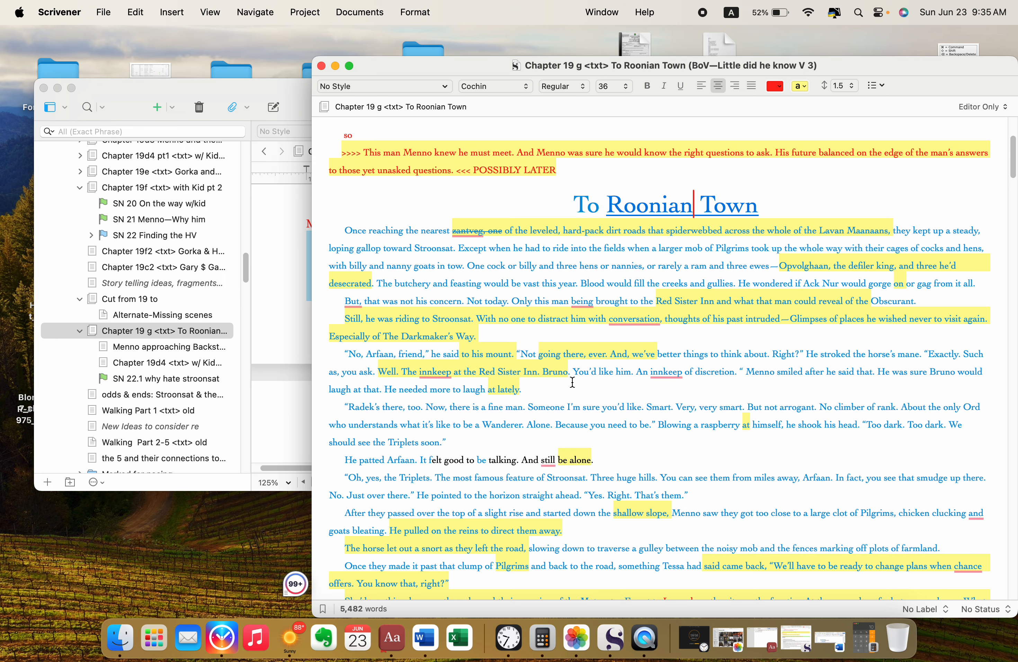
Step: Paste the cut list on a new line between the "POSSIBLY LATER" note and the "To Roonian Town" heading, and close the chapter's window
{"action": "scroll", "coordinate": [573, 382], "scroll_direction": "down", "scroll_amount": 10}
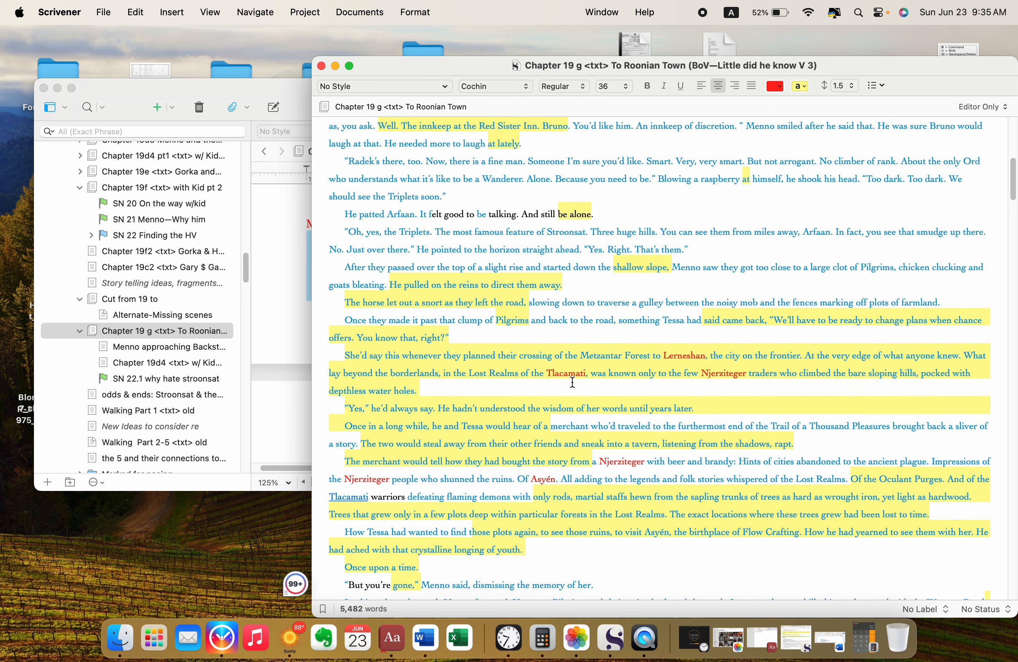
{"action": "scroll", "coordinate": [572, 382], "scroll_direction": "down", "scroll_amount": 2}
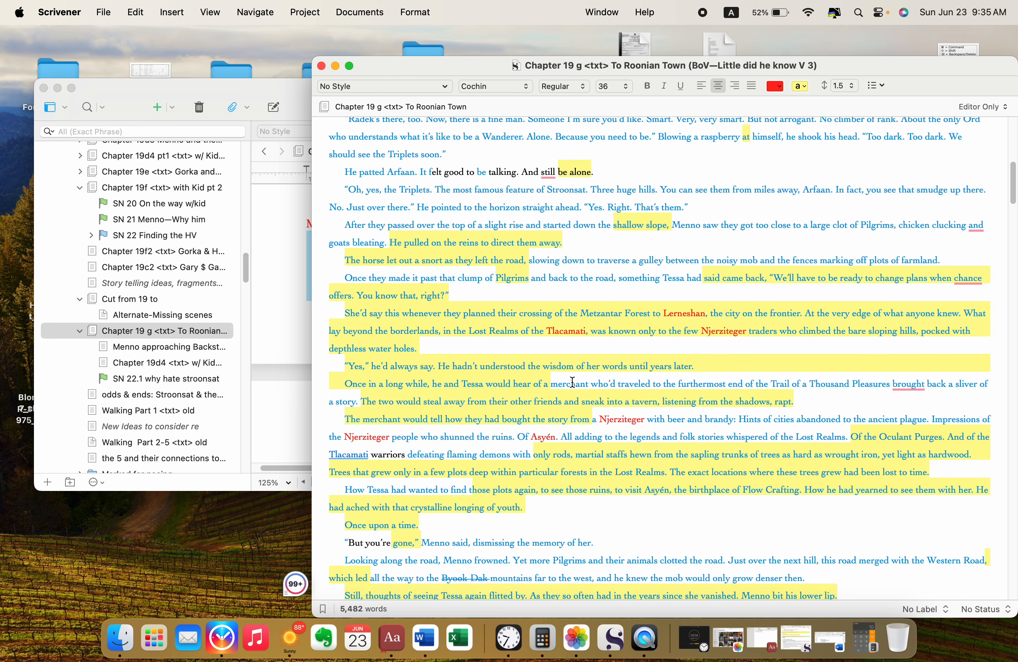
{"action": "scroll", "coordinate": [573, 382], "scroll_direction": "up", "scroll_amount": 15}
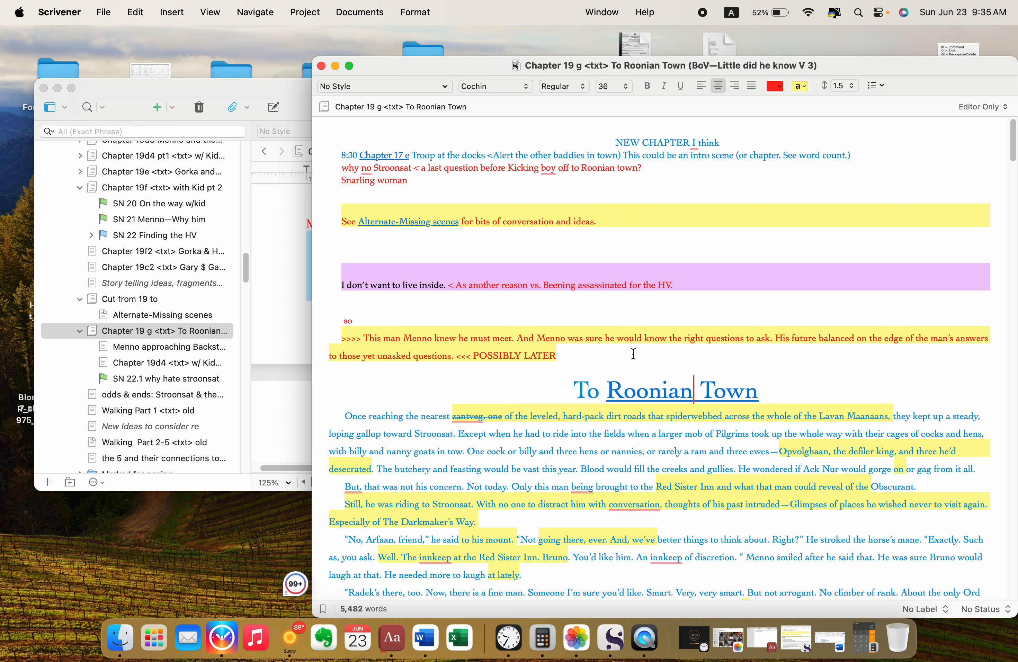
{"action": "left_click", "coordinate": [633, 352]}
{"action": "key", "text": "Return"}
{"action": "key", "text": "Return"}
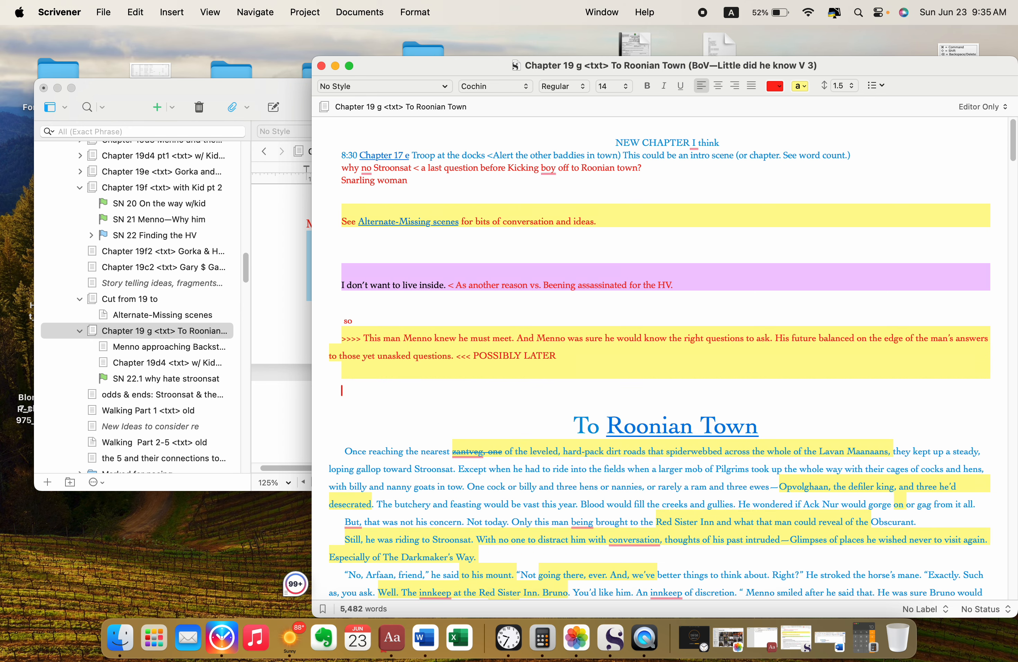
{"action": "type", "text": "his future in held within his past 2.\tProbably for other chapters a.\t(idea he’ll have to return to them, b.\tEvy following c.\tAt the Duskward Way, there are Pilgrims  but still easy to ride, then growing ever thicker. d.\tHe knows paths and roads, slightly longer, but he can avoid most of the glut, worry about the gates when he got there. e.\tContrast to the trees > I can’t remember what I was thinking here."}
{"action": "scroll", "coordinate": [645, 355], "scroll_direction": "down", "scroll_amount": 7}
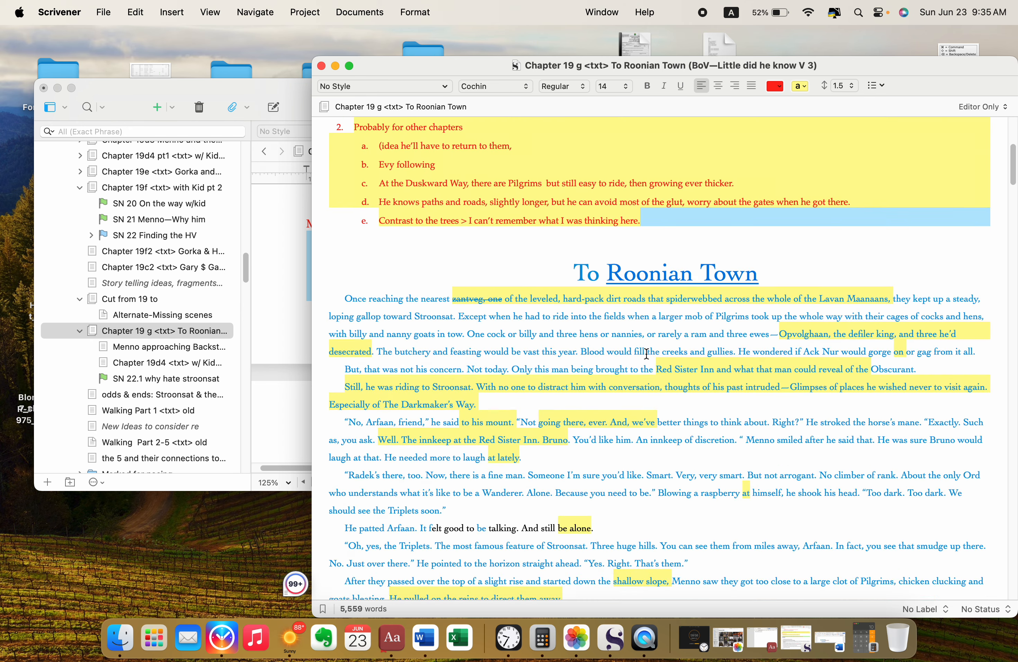
{"action": "left_click", "coordinate": [322, 66]}
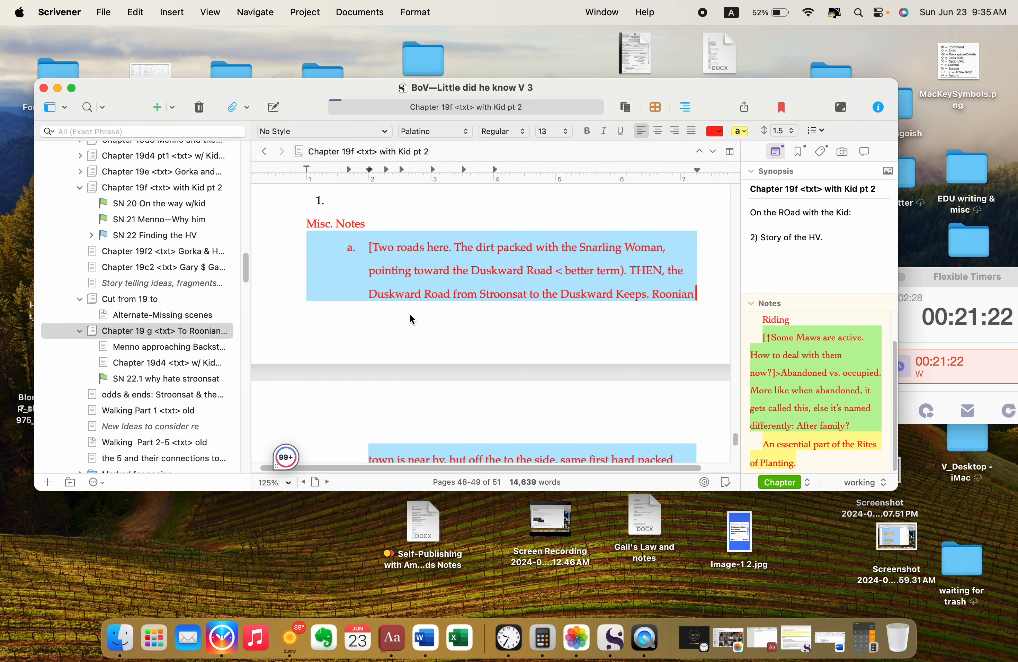
Step: Cut the "Misc. Notes" heading and its "Two roads here" note through "Leading to the main paved road." from Chapter 19f pt 2
{"action": "scroll", "coordinate": [412, 318], "scroll_direction": "down", "scroll_amount": 2}
{"action": "scroll", "coordinate": [411, 319], "scroll_direction": "down", "scroll_amount": 5}
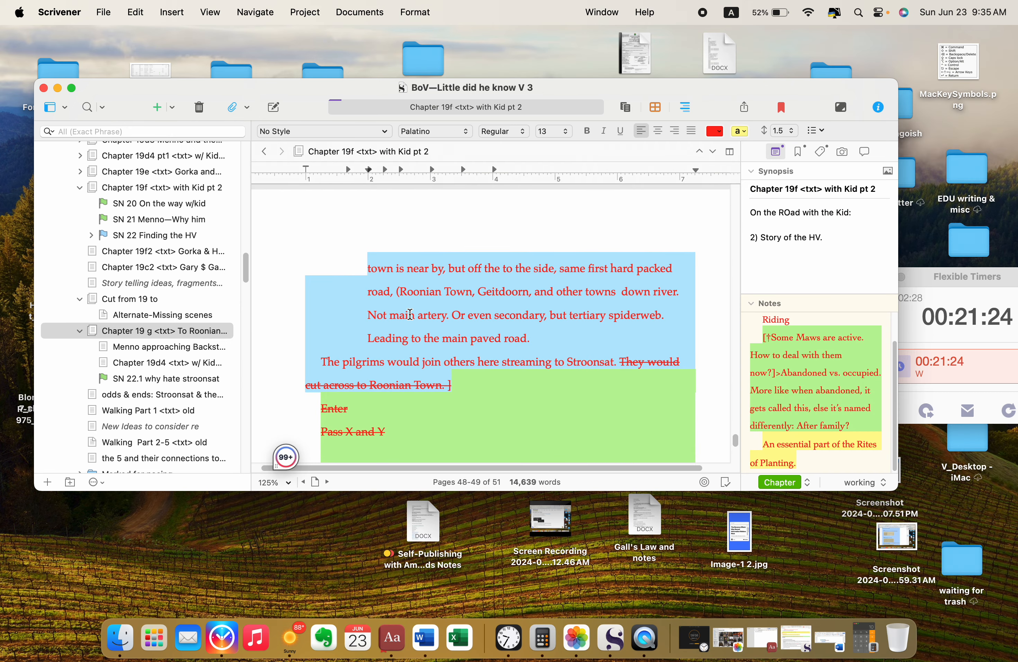
{"action": "scroll", "coordinate": [518, 392], "scroll_direction": "up", "scroll_amount": 6}
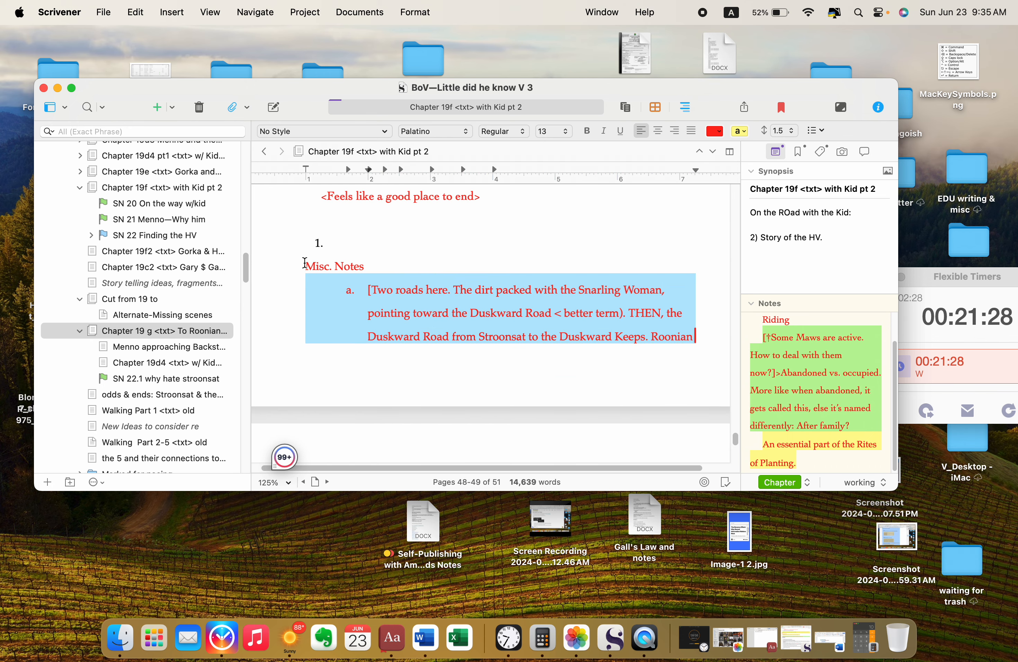
{"action": "left_click_drag", "start_coordinate": [305, 263], "coordinate": [628, 189]}
{"action": "scroll", "coordinate": [635, 215], "scroll_direction": "up", "scroll_amount": 4}
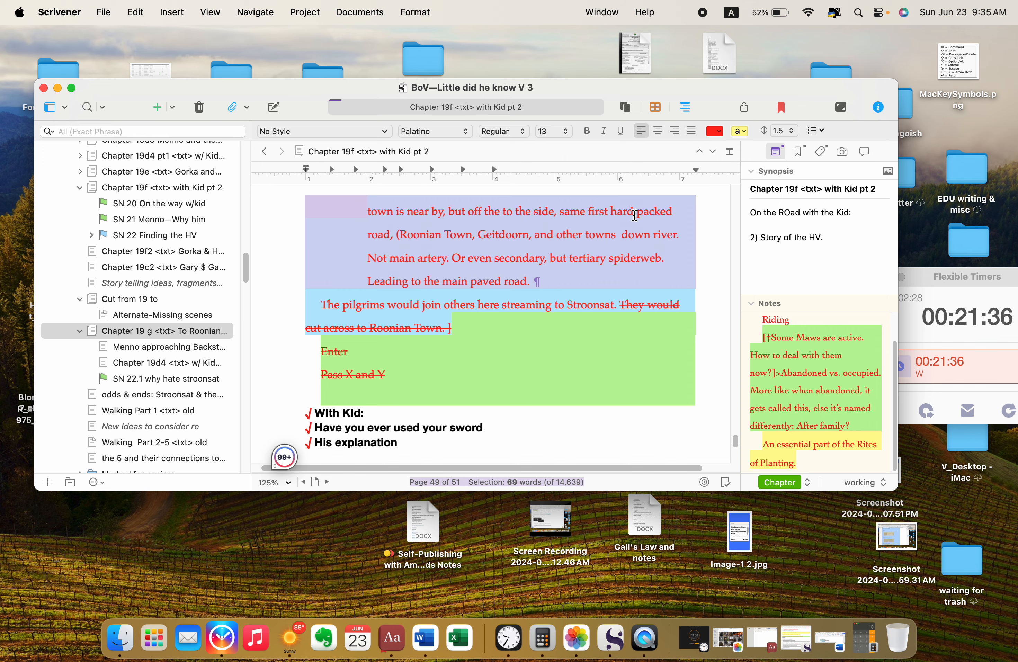
{"action": "key", "text": "BackSpace"}
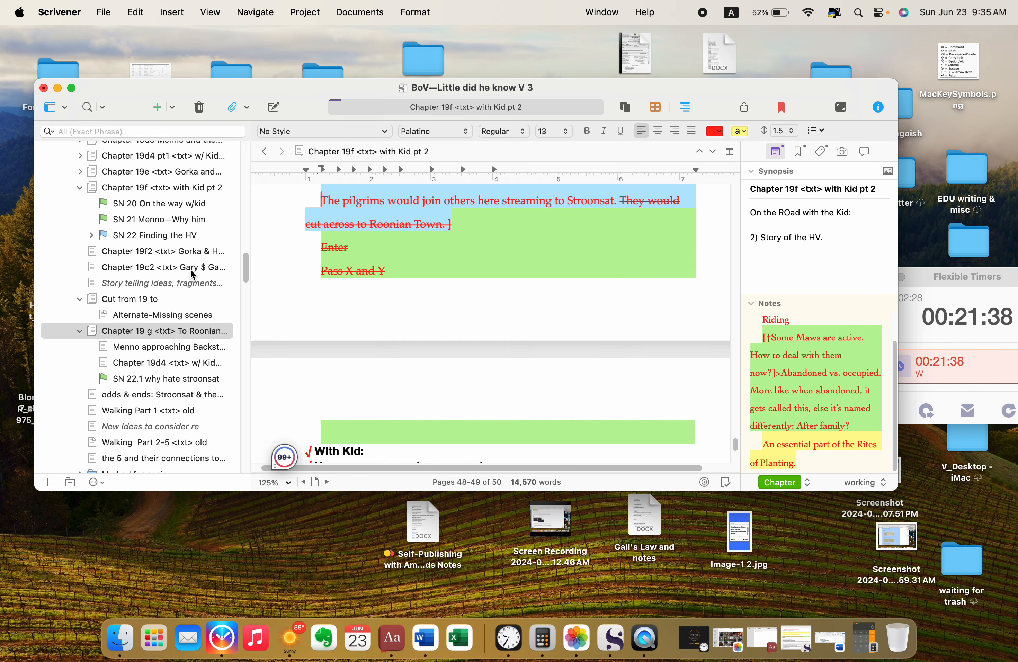
Step: Open the "Roonian Town" location document, filed in Places > Leesh > Large land features > Lavan Maanaans, in its own window
{"action": "scroll", "coordinate": [178, 301], "scroll_direction": "down", "scroll_amount": 10}
{"action": "scroll", "coordinate": [178, 309], "scroll_direction": "down", "scroll_amount": 15}
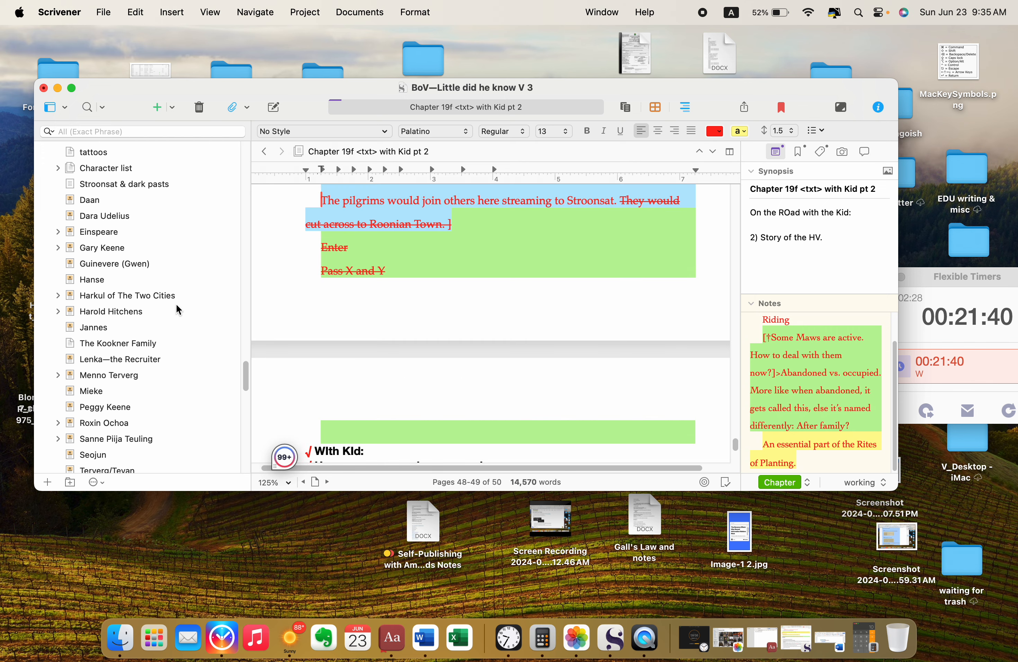
{"action": "scroll", "coordinate": [177, 310], "scroll_direction": "down", "scroll_amount": 10}
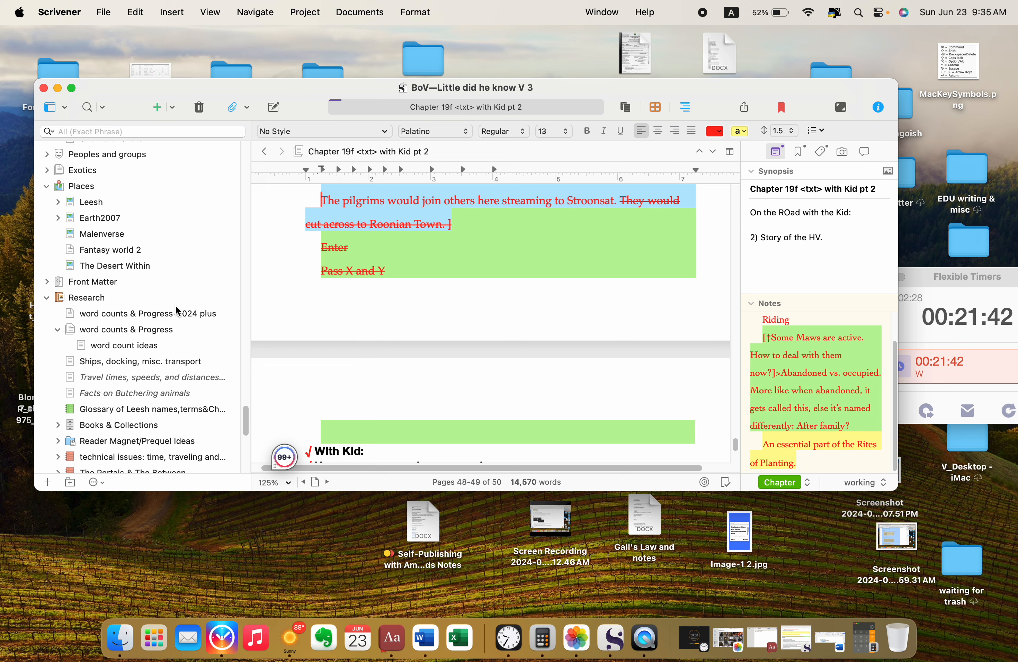
{"action": "scroll", "coordinate": [178, 309], "scroll_direction": "down", "scroll_amount": 2}
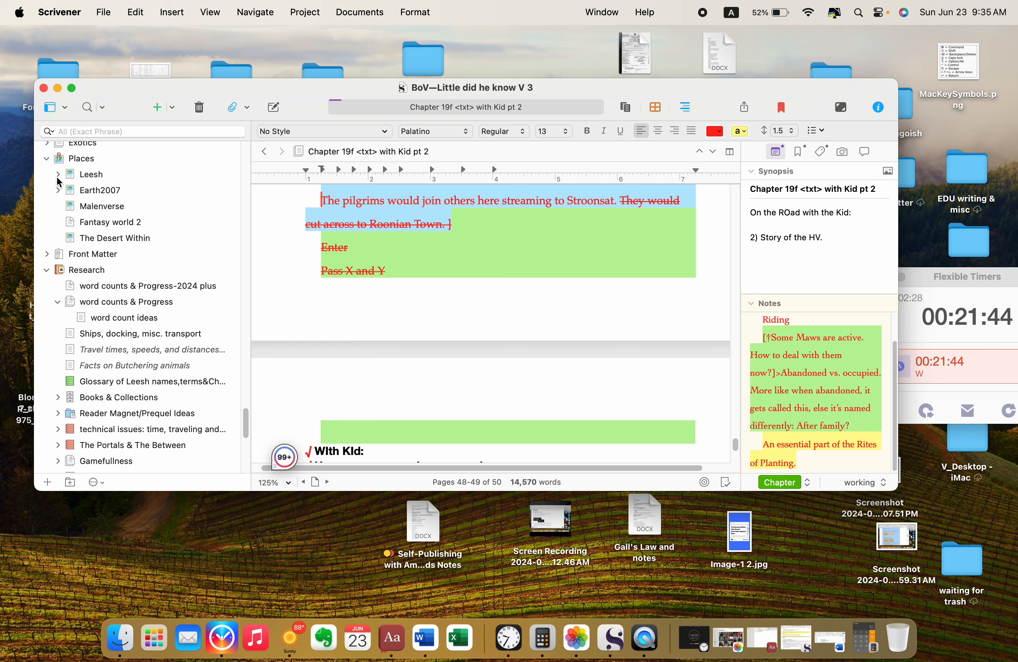
{"action": "left_click", "coordinate": [58, 175]}
{"action": "scroll", "coordinate": [122, 224], "scroll_direction": "down", "scroll_amount": 3}
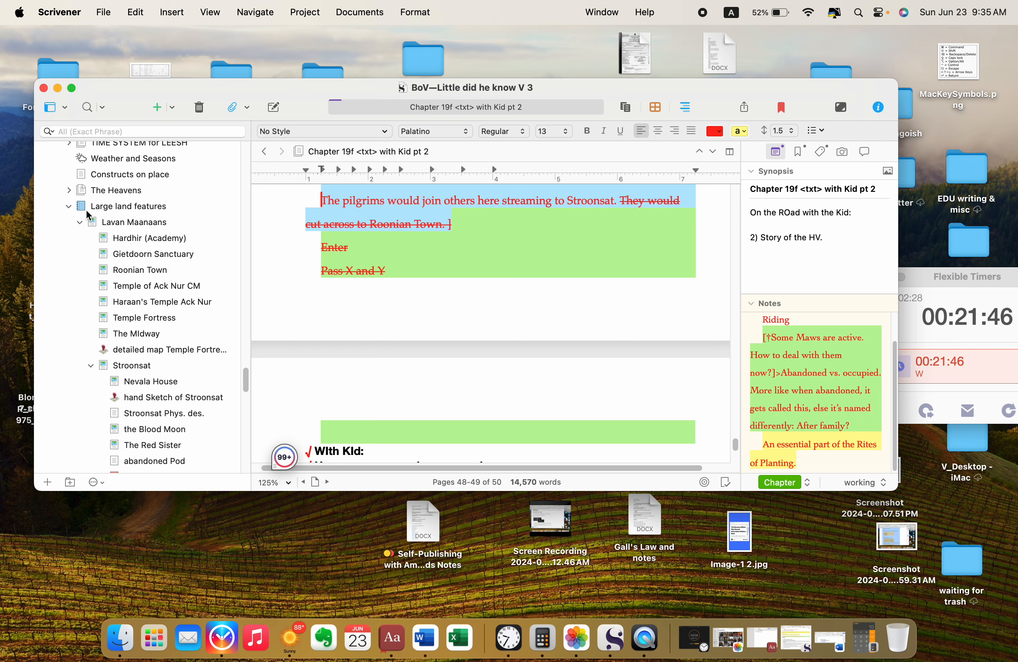
{"action": "scroll", "coordinate": [132, 232], "scroll_direction": "down", "scroll_amount": 2}
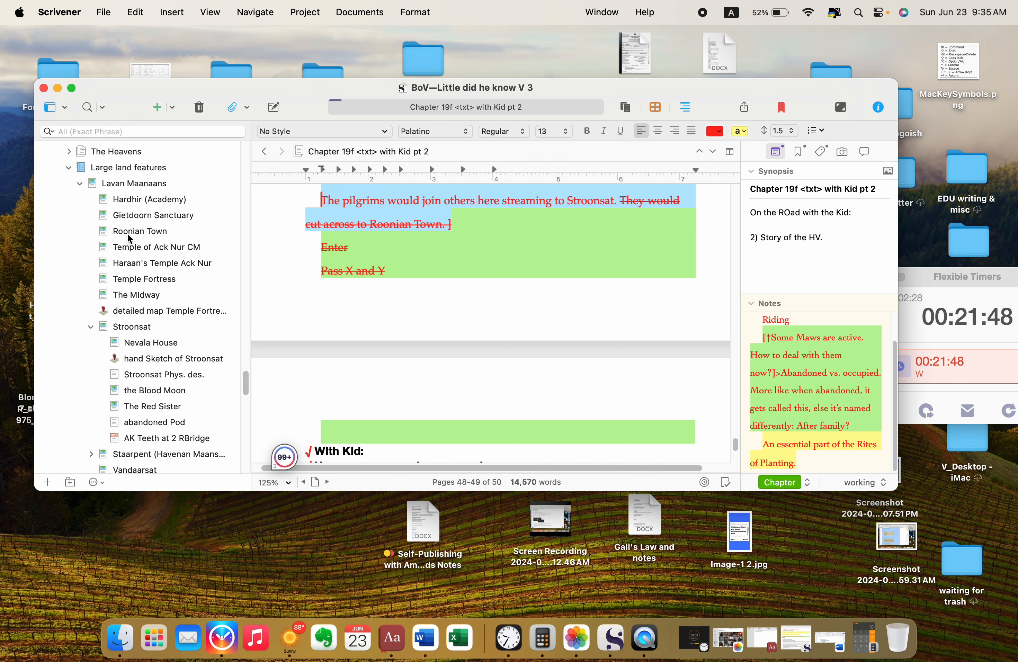
{"action": "right_click", "coordinate": [129, 233]}
{"action": "left_click", "coordinate": [204, 456]}
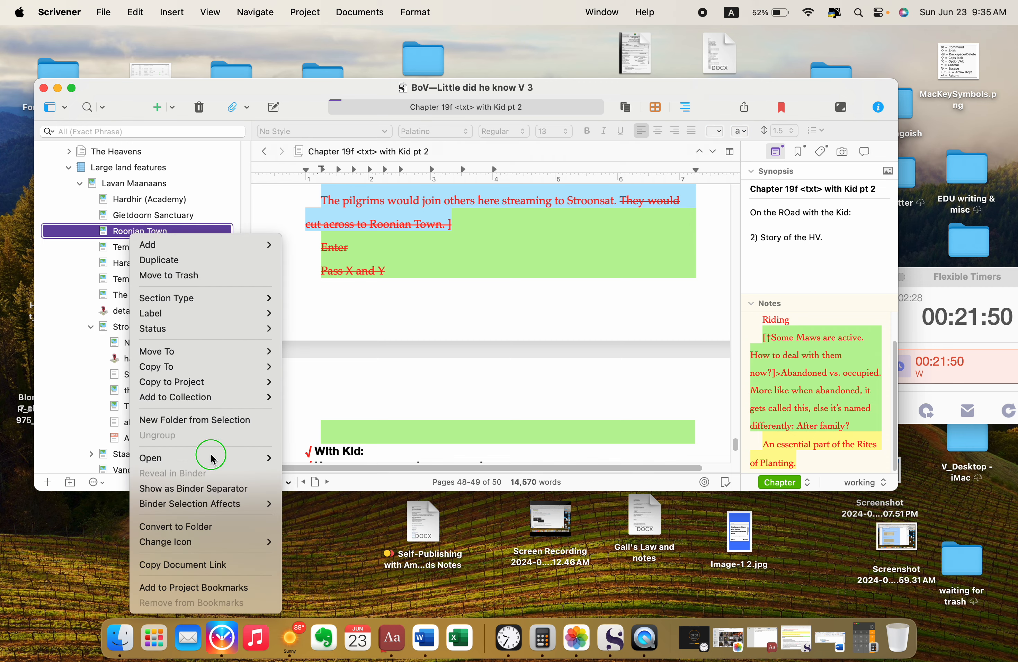
{"action": "left_click", "coordinate": [333, 474]}
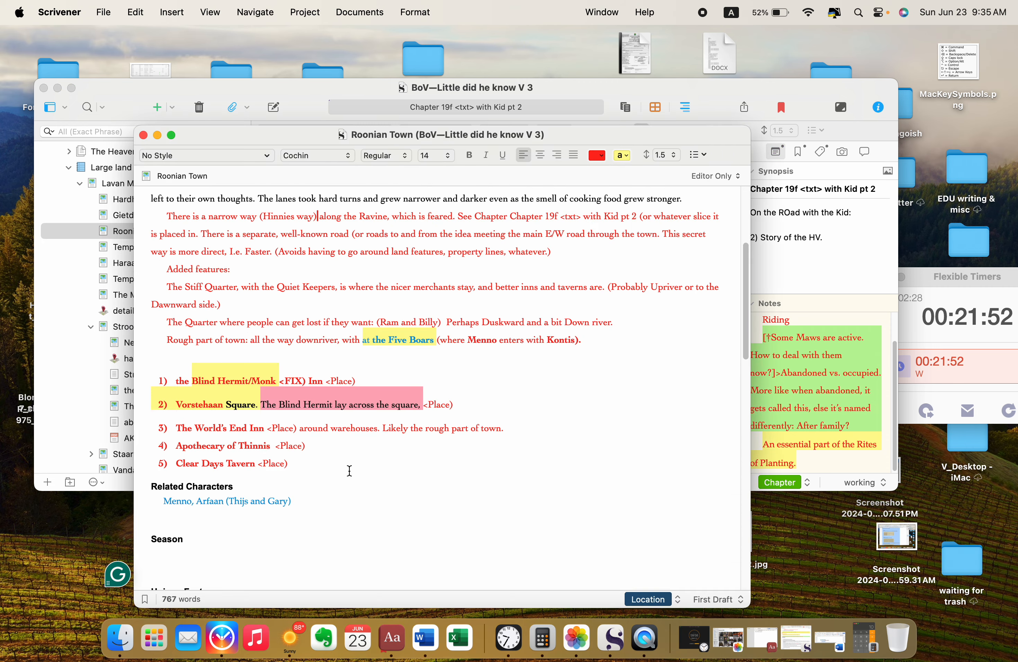
Step: Paste the cut road notes on a new line below "Downriver's Last Street (Ram and Billy is on it)" in Unique Features
{"action": "scroll", "coordinate": [411, 412], "scroll_direction": "down", "scroll_amount": 5}
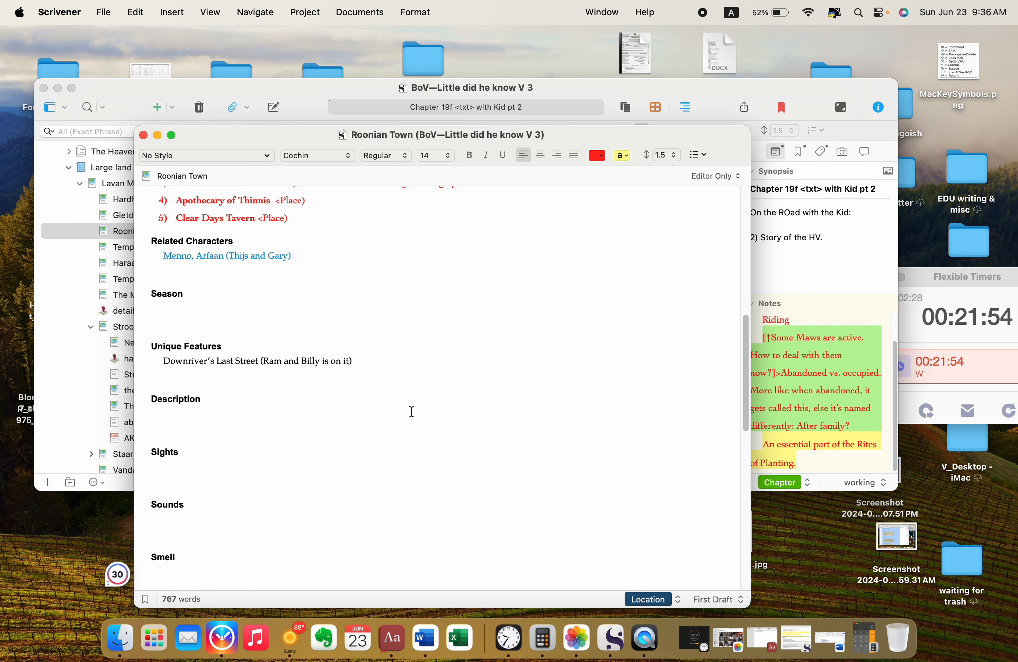
{"action": "left_click", "coordinate": [386, 357]}
{"action": "key", "text": "Return"}
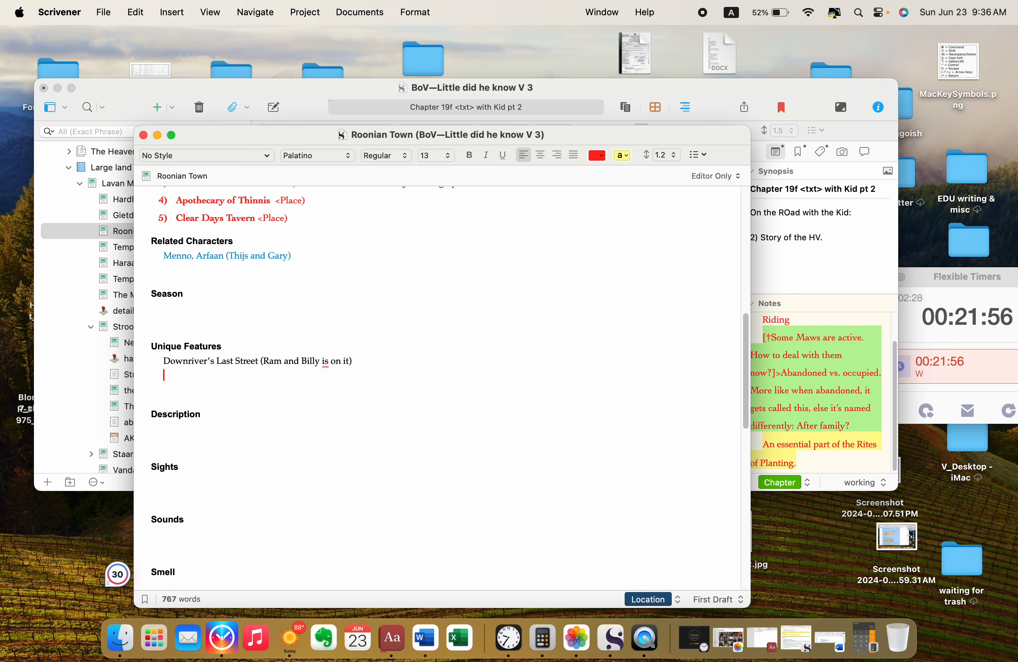
{"action": "type", "text": "Misc. Notes [Two roads here. The dirt packed with the Snarling Woman, pointing toward the Duskward Road < better term). THEN, the Duskward Road from Stroonsat to the Duskward Keeps. Roonian town is near by, but off the to the side, same first hard packed road, (Roonian Town, Geitdoorn, and other towns  down river. Not main artery. Or even secondary, but tertiary spiderweb. Leading to the main paved road."}
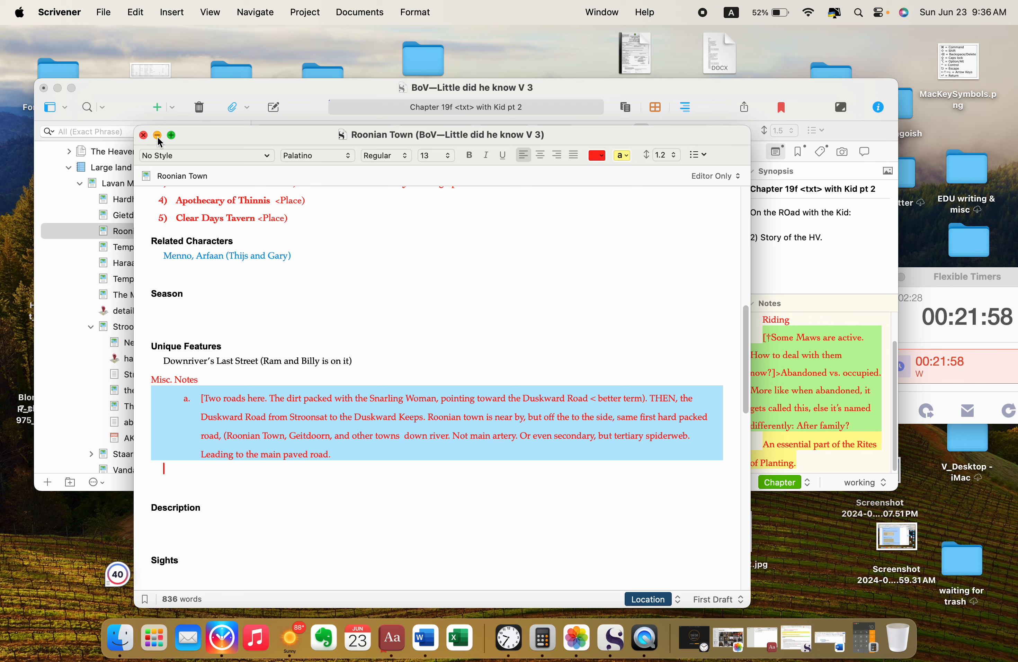
Step: Delete the "Misc. Notes" heading above the pasted road note and close the Roonian Town window
{"action": "left_click_drag", "start_coordinate": [198, 377], "coordinate": [148, 377]}
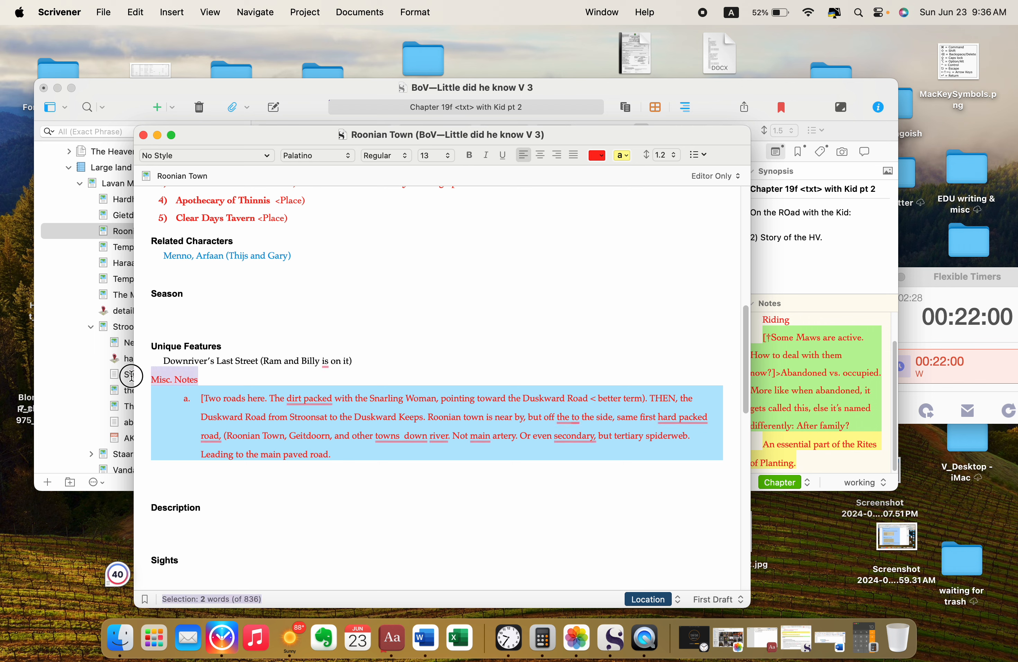
{"action": "key", "text": "BackSpace"}
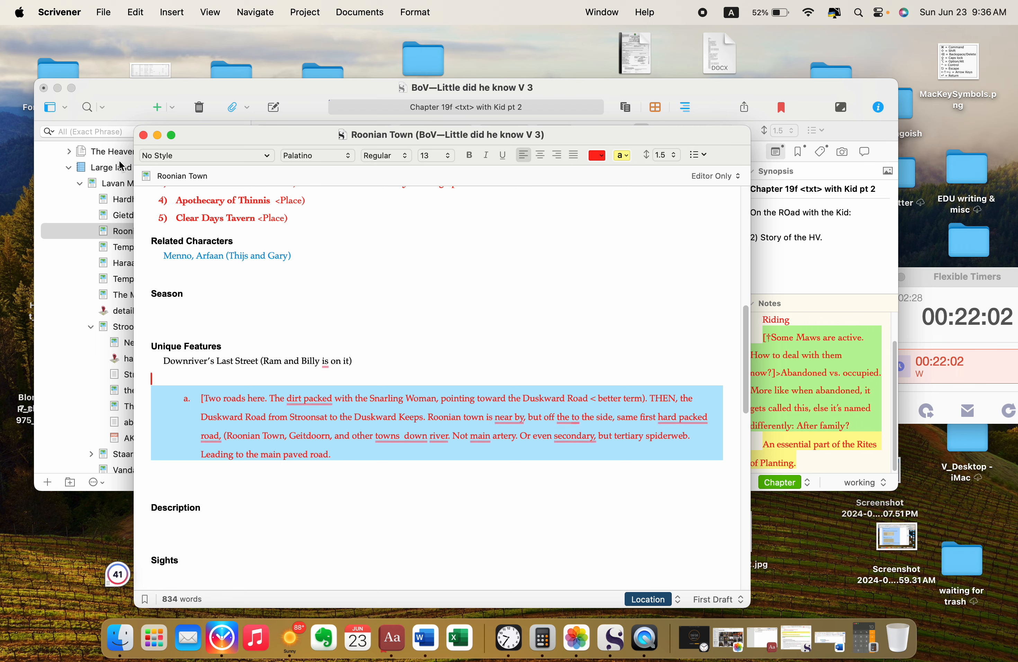
{"action": "left_click", "coordinate": [143, 135]}
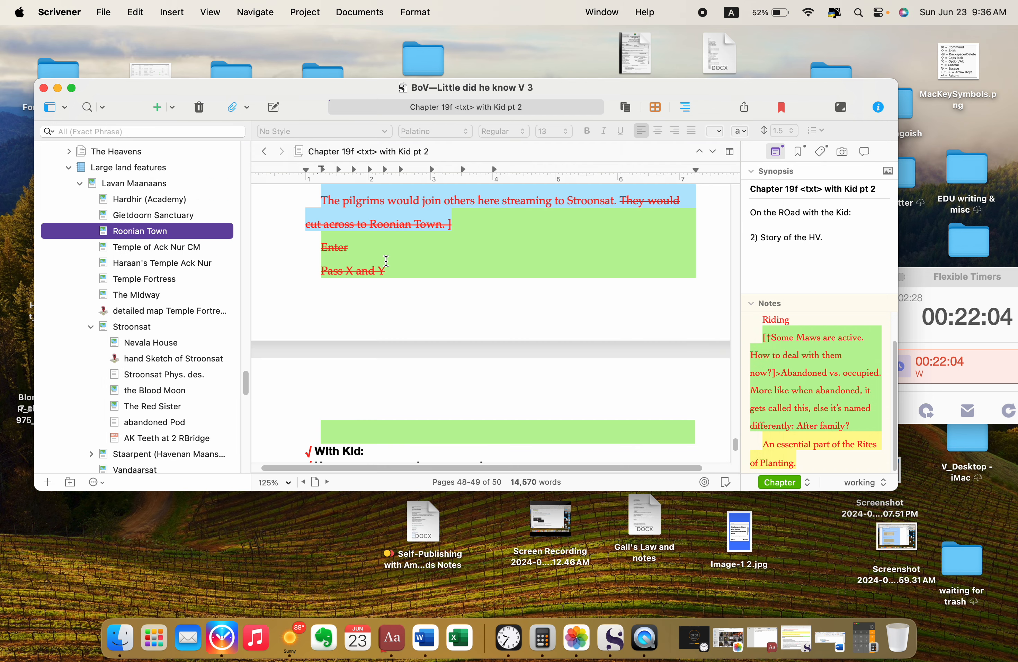
Step: Set the text color of the passage from "The pilgrims would join others here" through "Pass X and Y" to black
{"action": "left_click", "coordinate": [458, 279]}
{"action": "scroll", "coordinate": [457, 279], "scroll_direction": "up", "scroll_amount": 3}
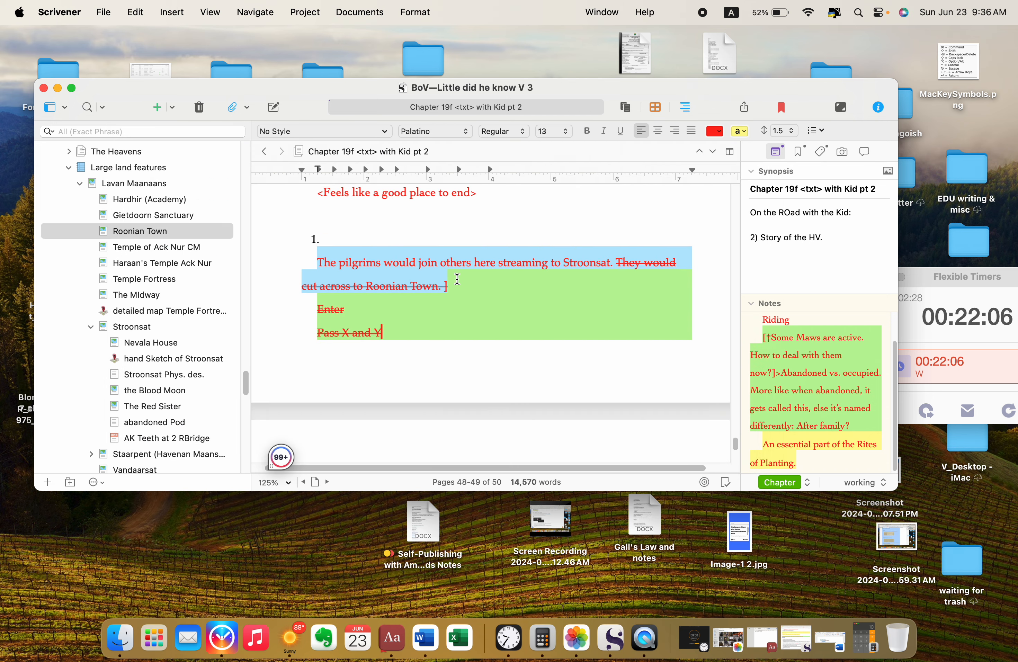
{"action": "scroll", "coordinate": [458, 279], "scroll_direction": "down", "scroll_amount": 1}
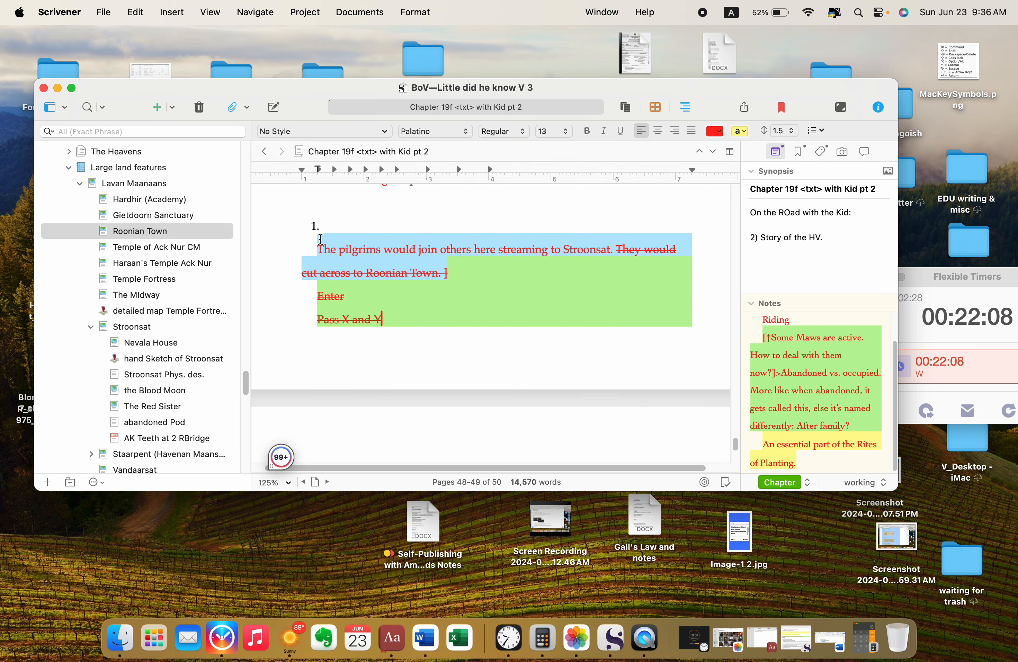
{"action": "scroll", "coordinate": [452, 309], "scroll_direction": "down", "scroll_amount": 6}
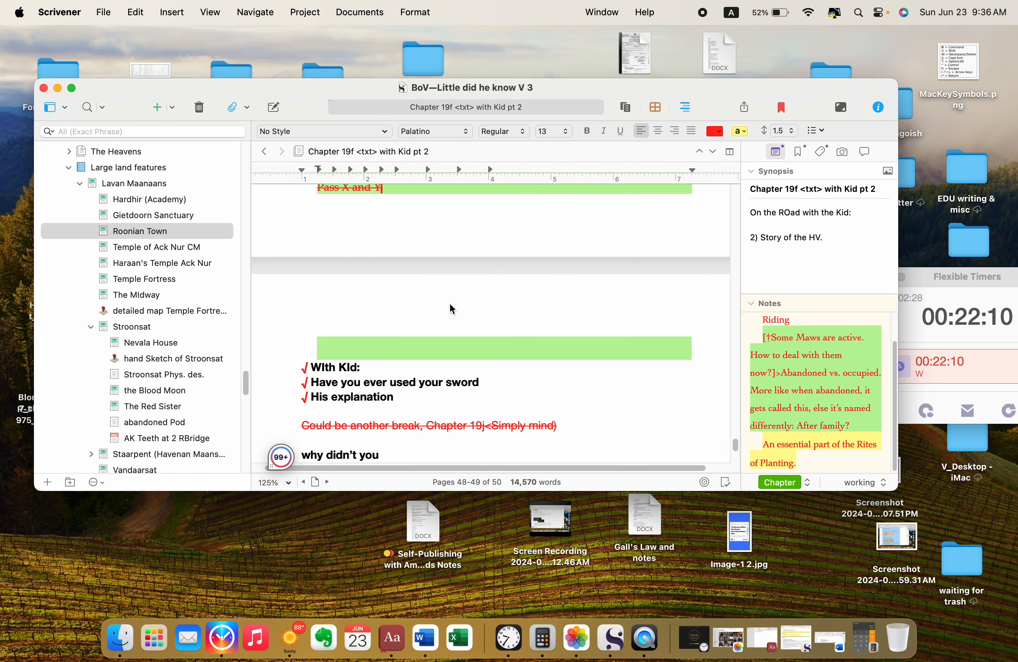
{"action": "scroll", "coordinate": [451, 309], "scroll_direction": "up", "scroll_amount": 7}
{"action": "left_click_drag", "start_coordinate": [444, 291], "coordinate": [309, 259]}
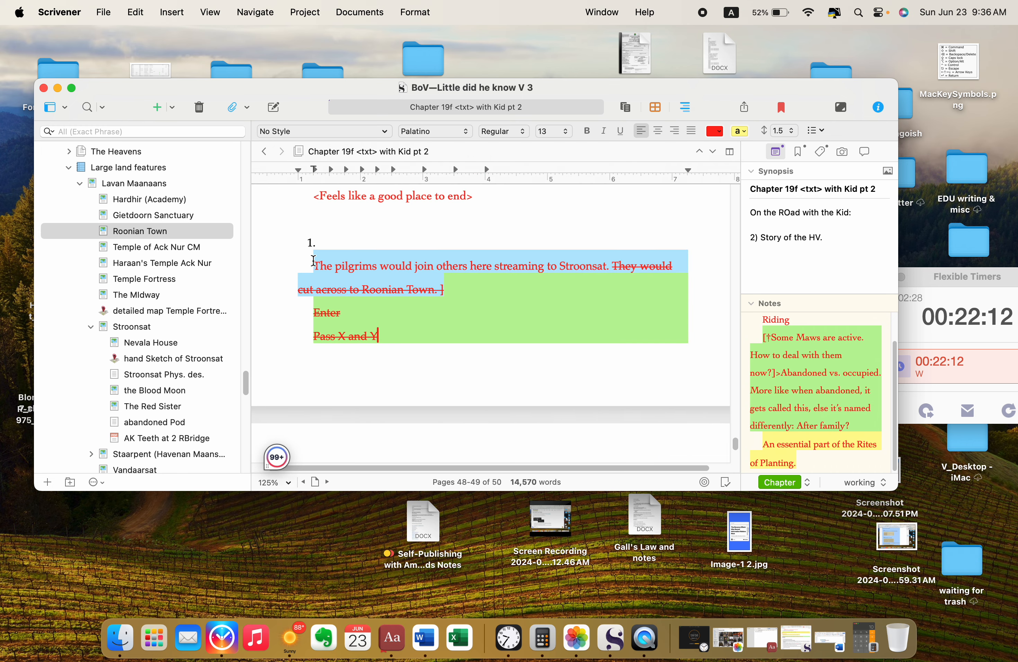
{"action": "left_click", "coordinate": [313, 261]}
{"action": "left_click", "coordinate": [301, 242]}
{"action": "left_click_drag", "start_coordinate": [312, 265], "coordinate": [660, 321]}
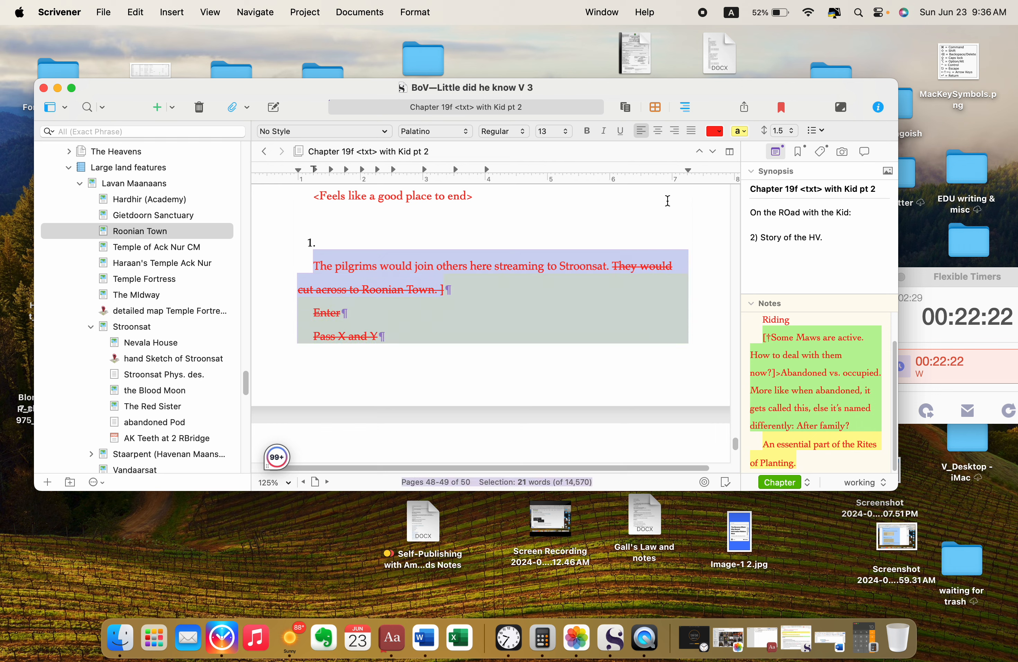
{"action": "left_click", "coordinate": [712, 131]}
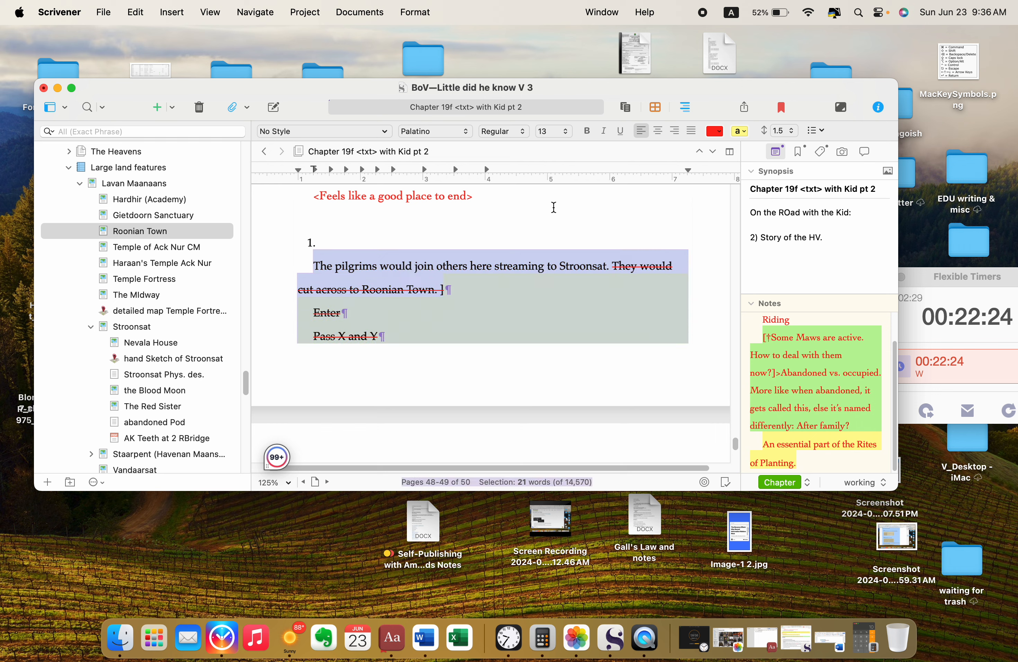
Step: Highlight "The pilgrims would join" through "Pass X and Y" in yellow, and cut from there through "Could be another break, Chapter 19j<Simply mind)"
{"action": "left_click", "coordinate": [739, 133]}
{"action": "left_click", "coordinate": [312, 262]}
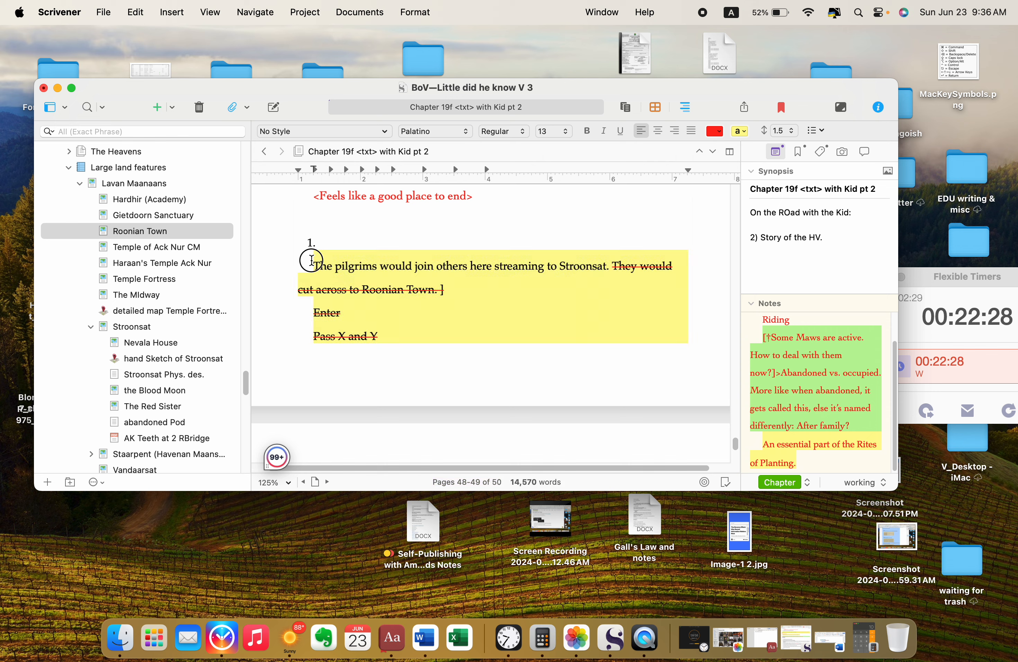
{"action": "left_click_drag", "start_coordinate": [312, 261], "coordinate": [671, 319]}
{"action": "key", "text": "super+x"}
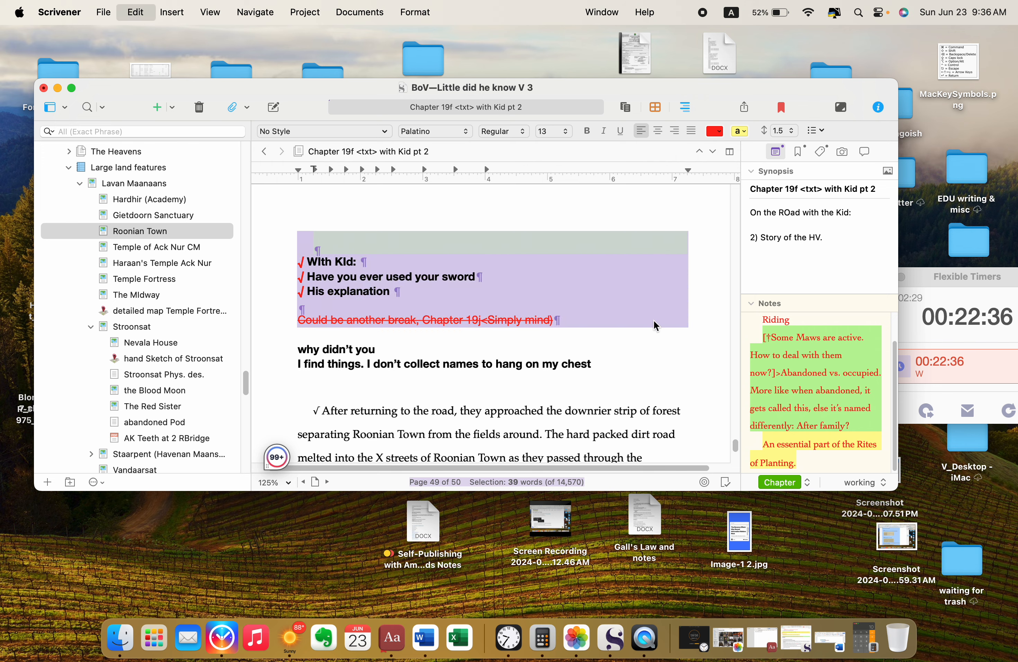
Step: Find the "Cut from 19 to" document among the Chapter 19 items and open it in its own window
{"action": "scroll", "coordinate": [173, 322], "scroll_direction": "down", "scroll_amount": 5}
{"action": "scroll", "coordinate": [174, 321], "scroll_direction": "down", "scroll_amount": 10}
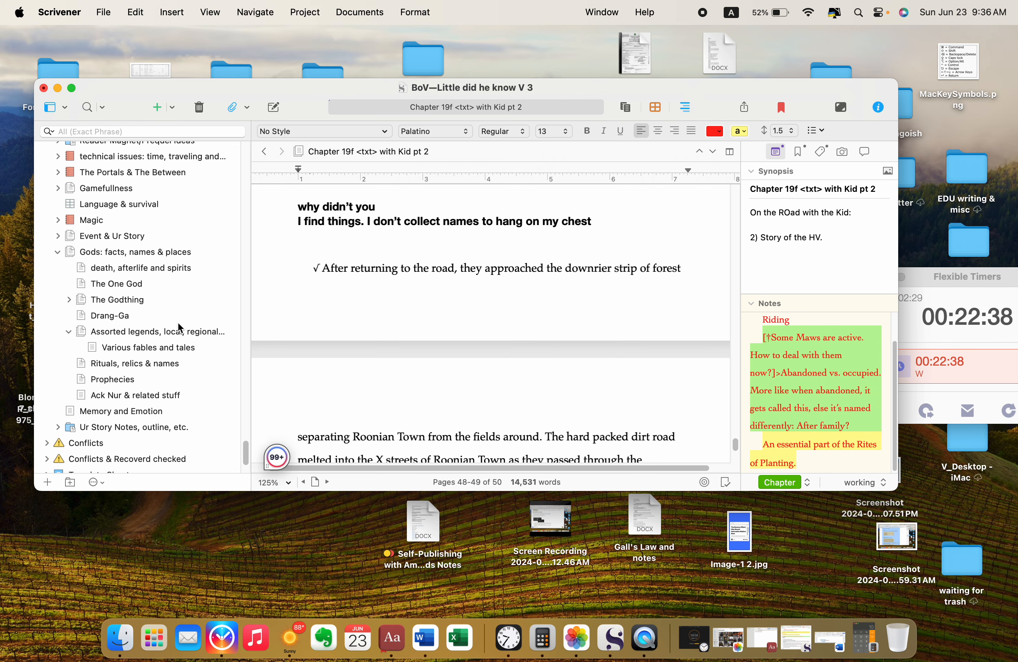
{"action": "scroll", "coordinate": [190, 338], "scroll_direction": "up", "scroll_amount": 20}
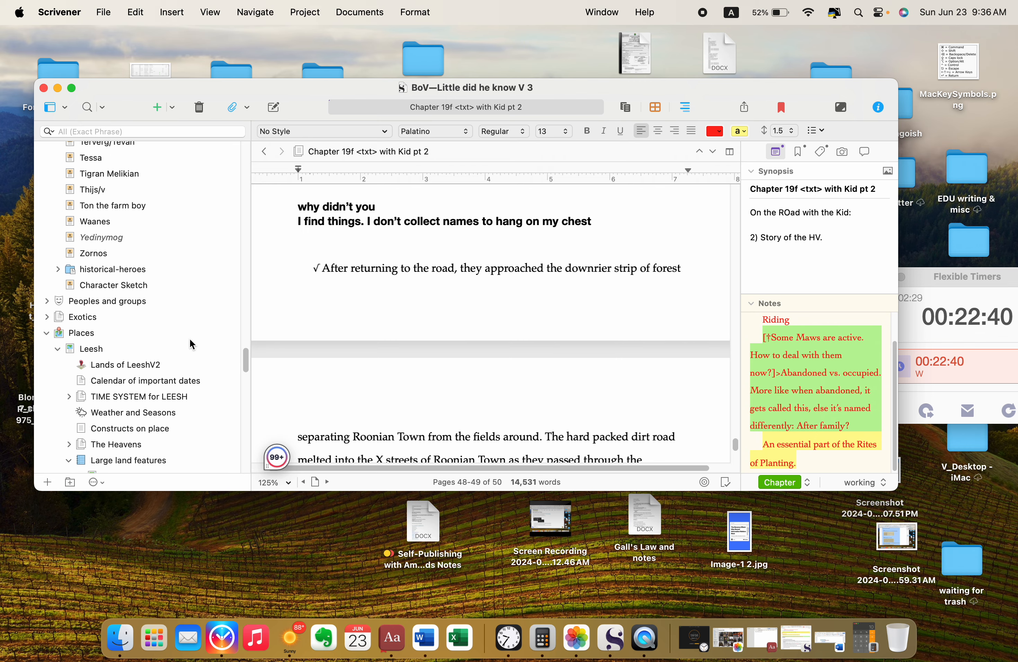
{"action": "scroll", "coordinate": [197, 338], "scroll_direction": "up", "scroll_amount": 3}
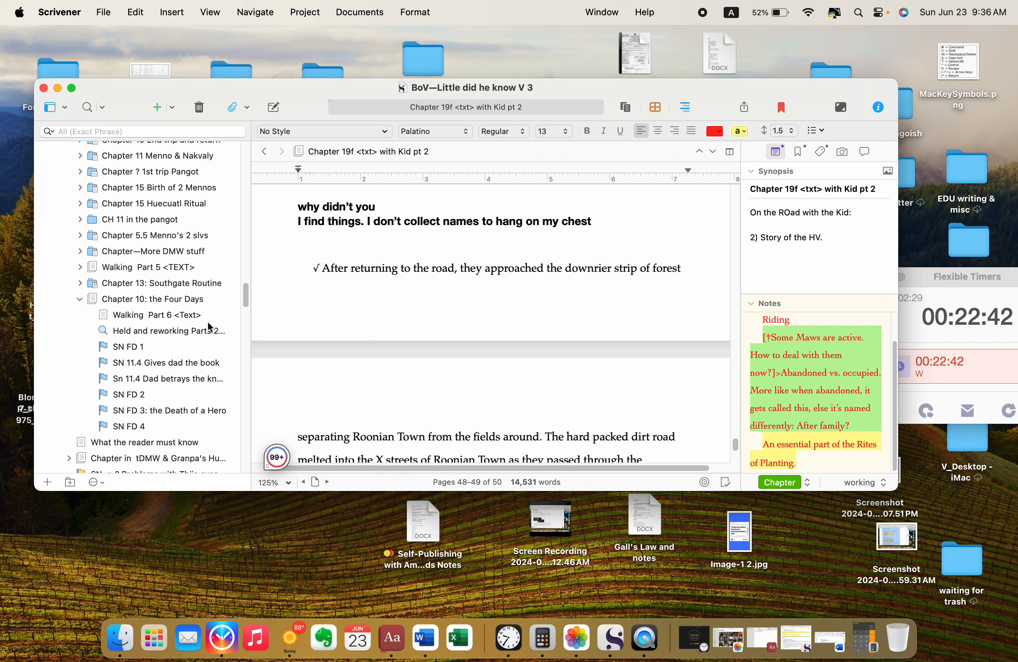
{"action": "scroll", "coordinate": [209, 327], "scroll_direction": "up", "scroll_amount": 15}
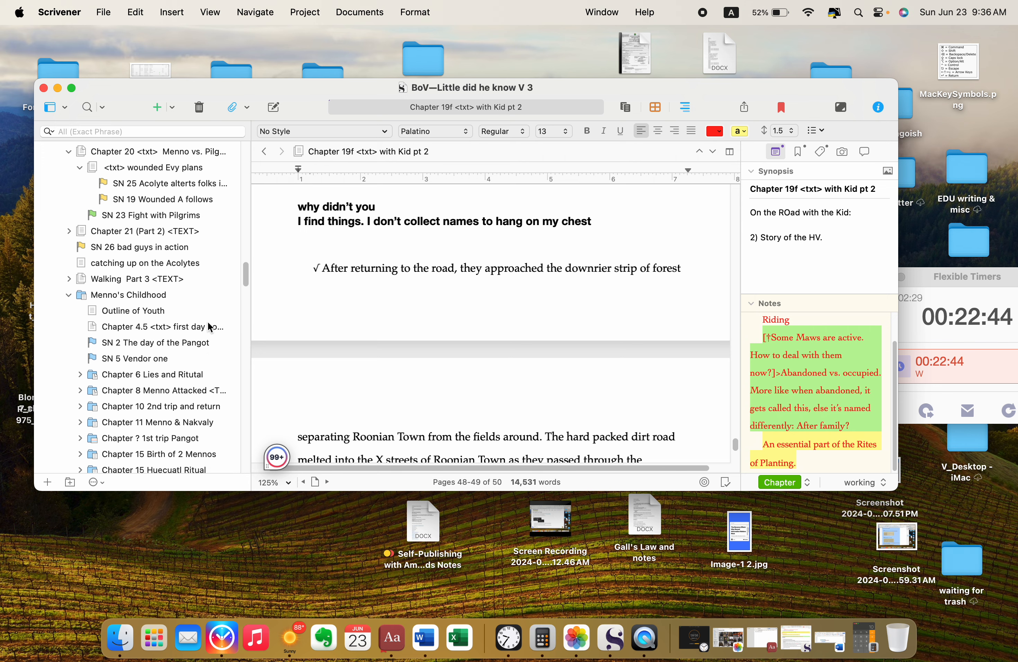
{"action": "scroll", "coordinate": [209, 326], "scroll_direction": "up", "scroll_amount": 15}
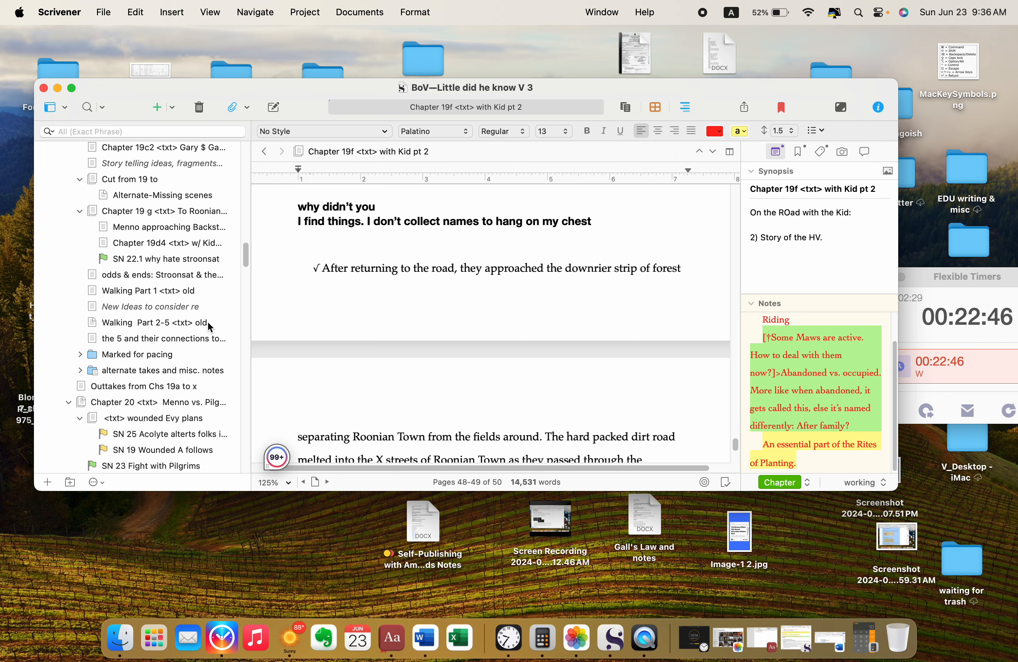
{"action": "scroll", "coordinate": [209, 327], "scroll_direction": "up", "scroll_amount": 1}
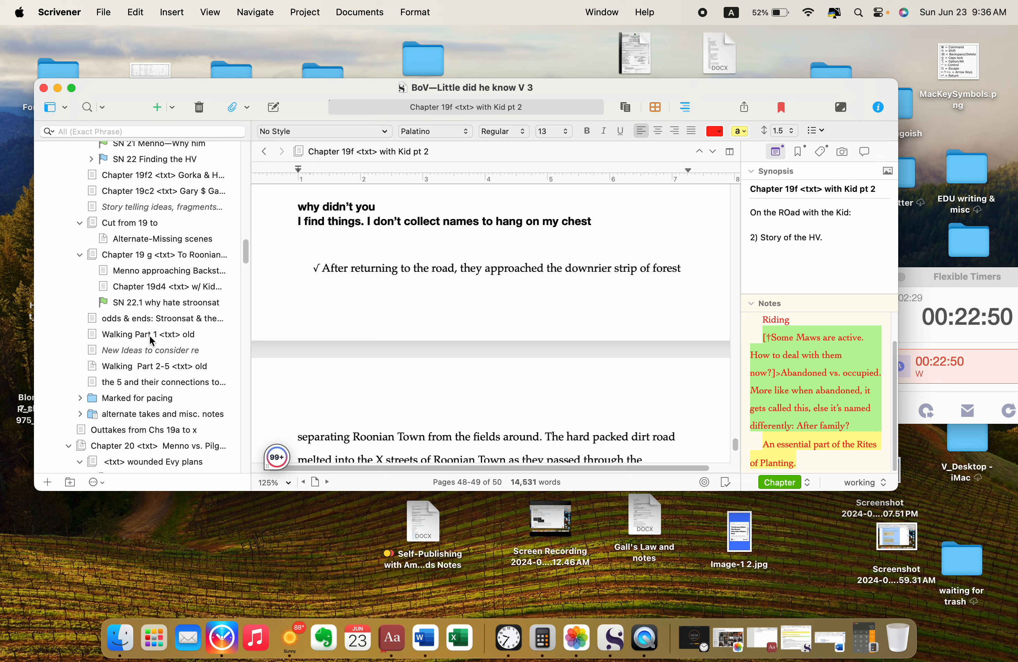
{"action": "right_click", "coordinate": [143, 226]}
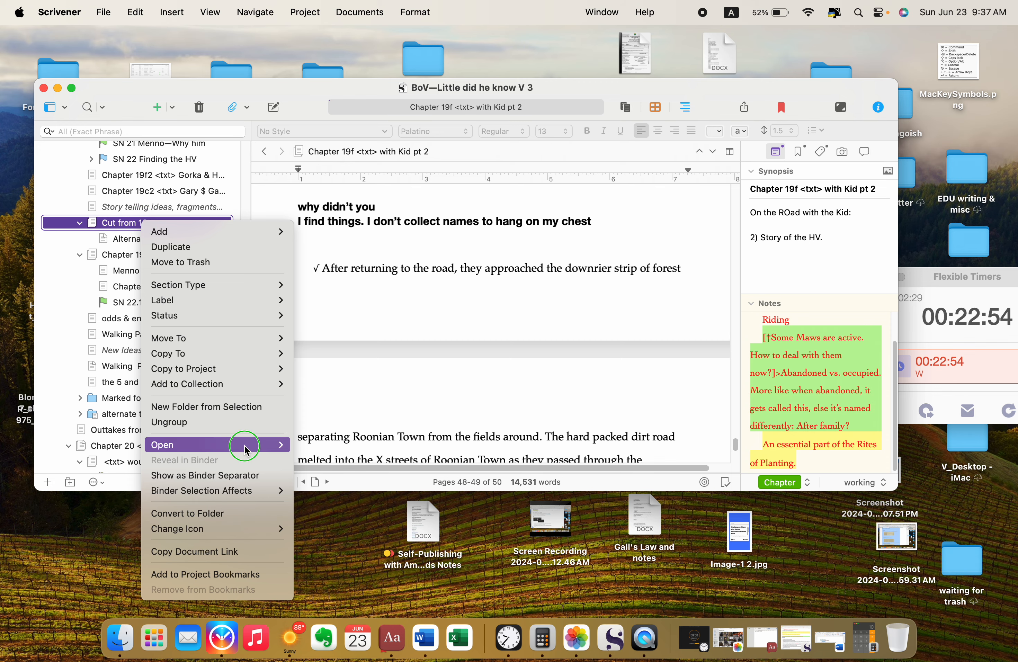
{"action": "mouse_move", "coordinate": [246, 445]}
{"action": "left_click", "coordinate": [374, 460]}
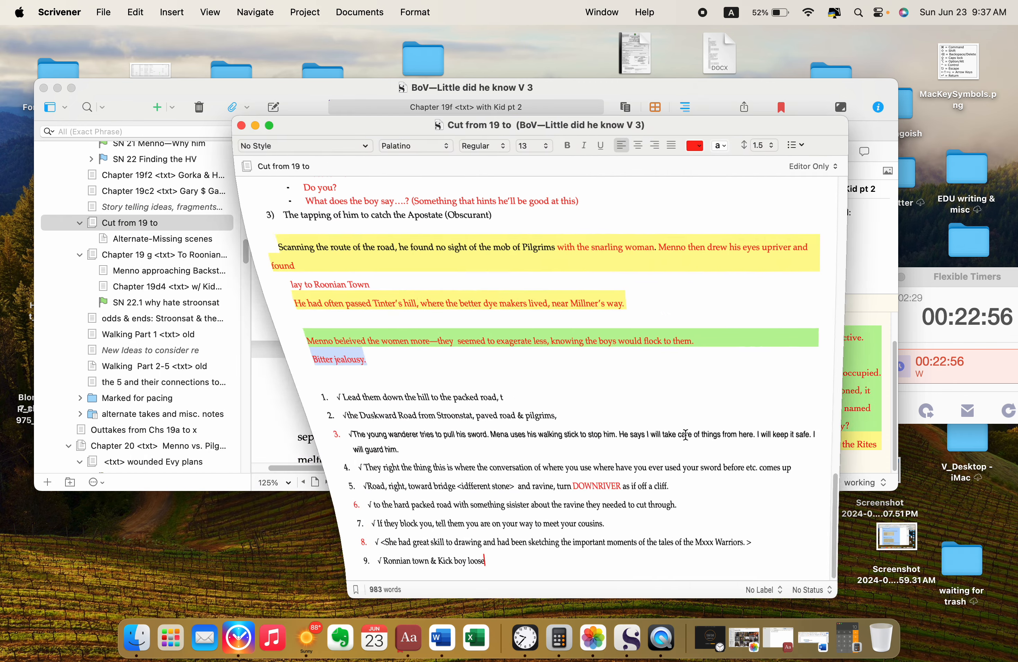
Step: Paste the cut notes on a new line after list item 9 at the document's end and minimize its window
{"action": "scroll", "coordinate": [541, 335], "scroll_direction": "up", "scroll_amount": 10}
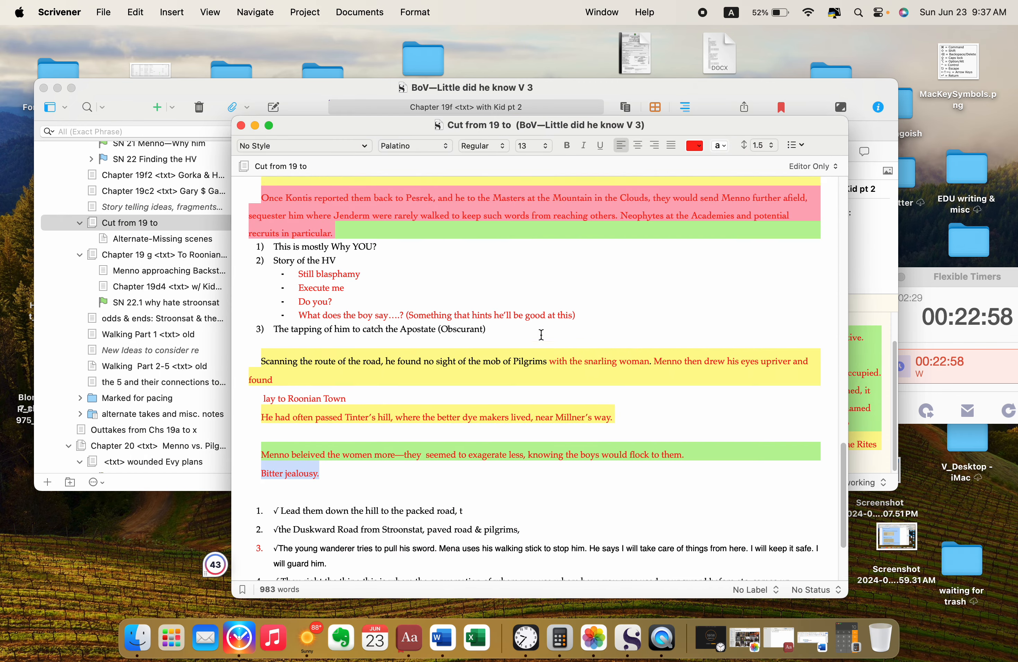
{"action": "scroll", "coordinate": [541, 335], "scroll_direction": "up", "scroll_amount": 6}
{"action": "scroll", "coordinate": [541, 341], "scroll_direction": "down", "scroll_amount": 15}
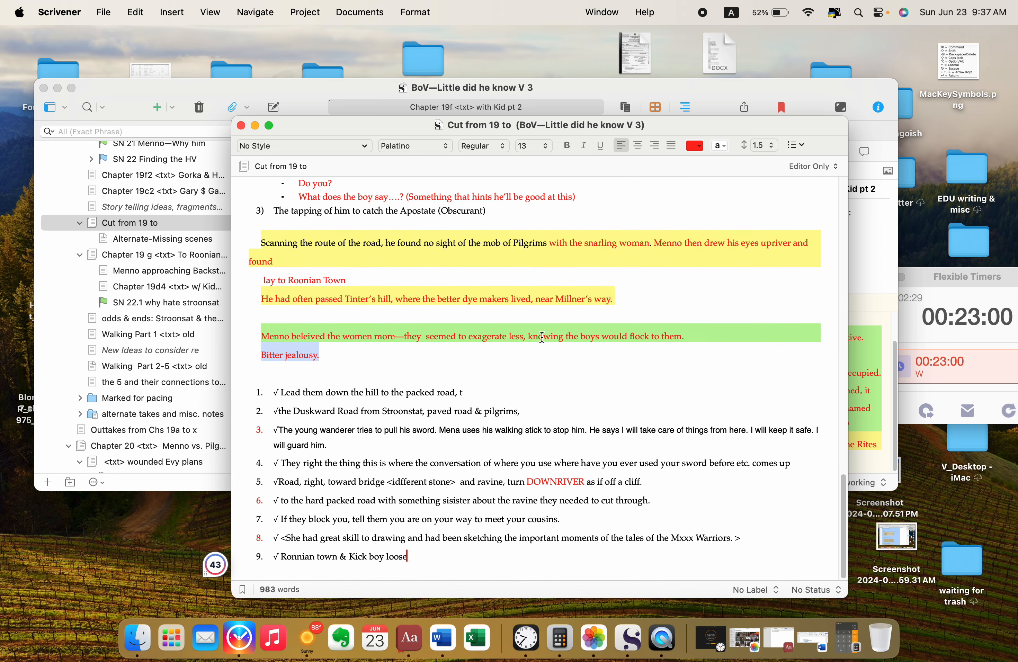
{"action": "key", "text": "Return"}
{"action": "key", "text": "cmd+v"}
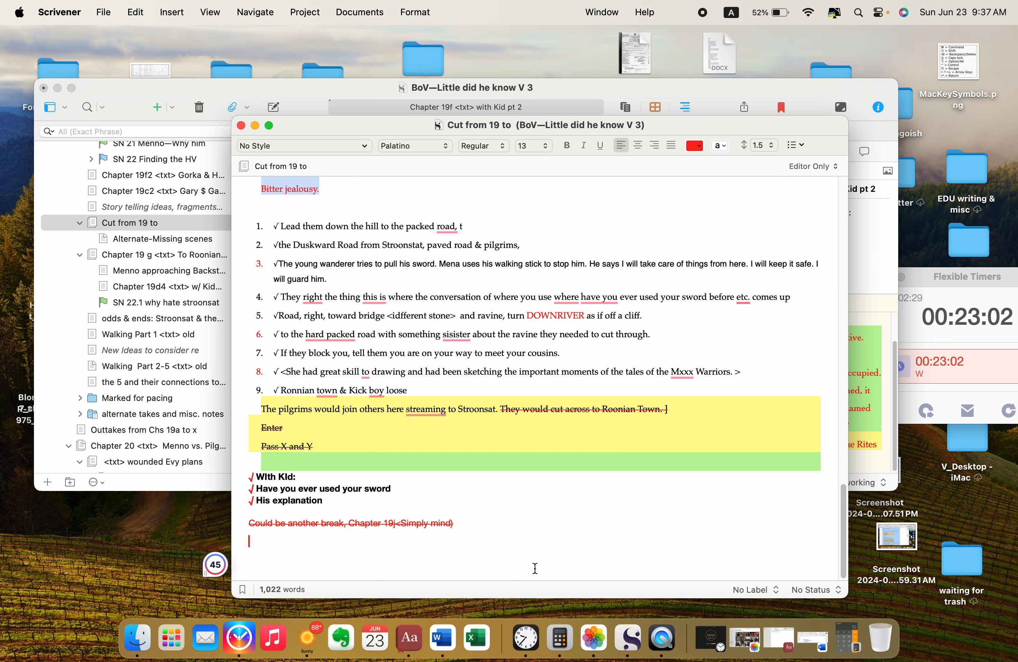
{"action": "left_click", "coordinate": [255, 125]}
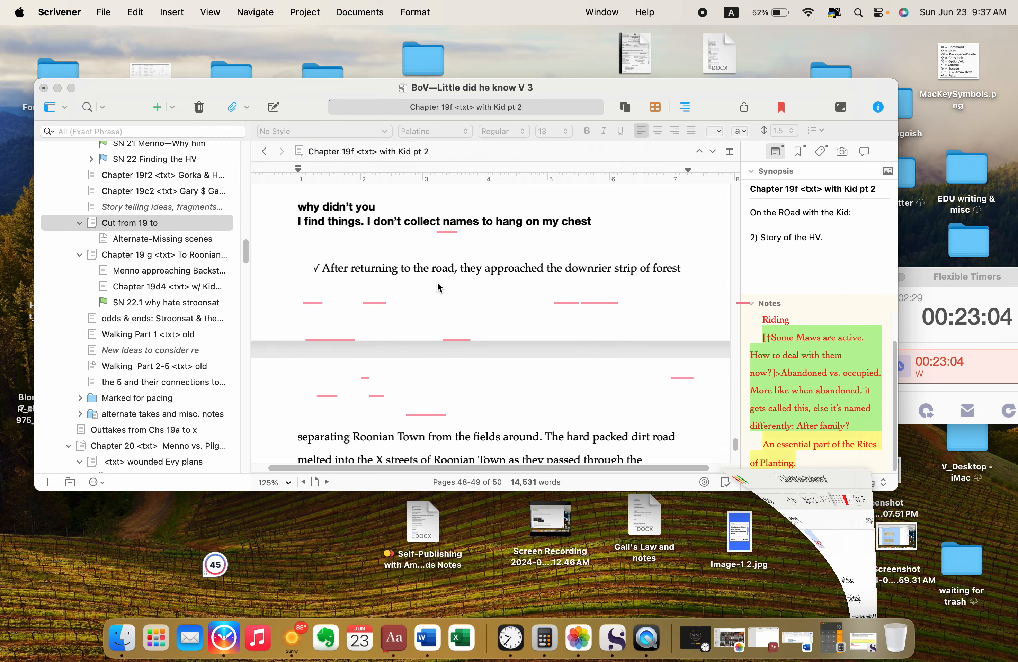
Step: Cut the chapter's Roonian Town draft from "After returning to the road" through "Or was he so green….", leaving "Last peice of advice" in place
{"action": "scroll", "coordinate": [357, 256], "scroll_direction": "up", "scroll_amount": 1}
{"action": "scroll", "coordinate": [356, 256], "scroll_direction": "down", "scroll_amount": 2}
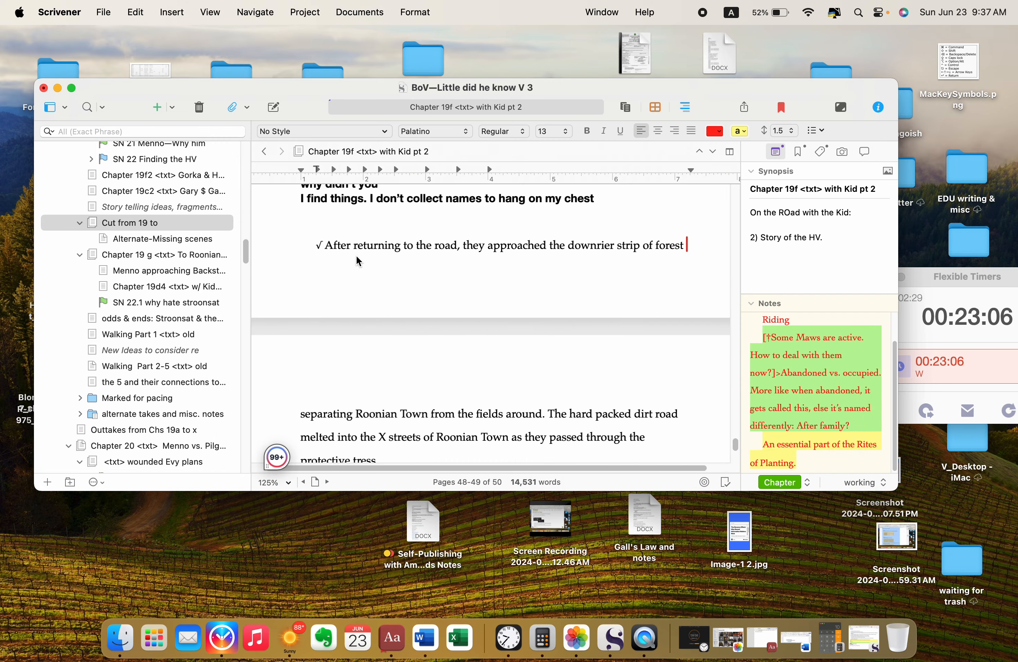
{"action": "left_click_drag", "start_coordinate": [314, 237], "coordinate": [630, 291]}
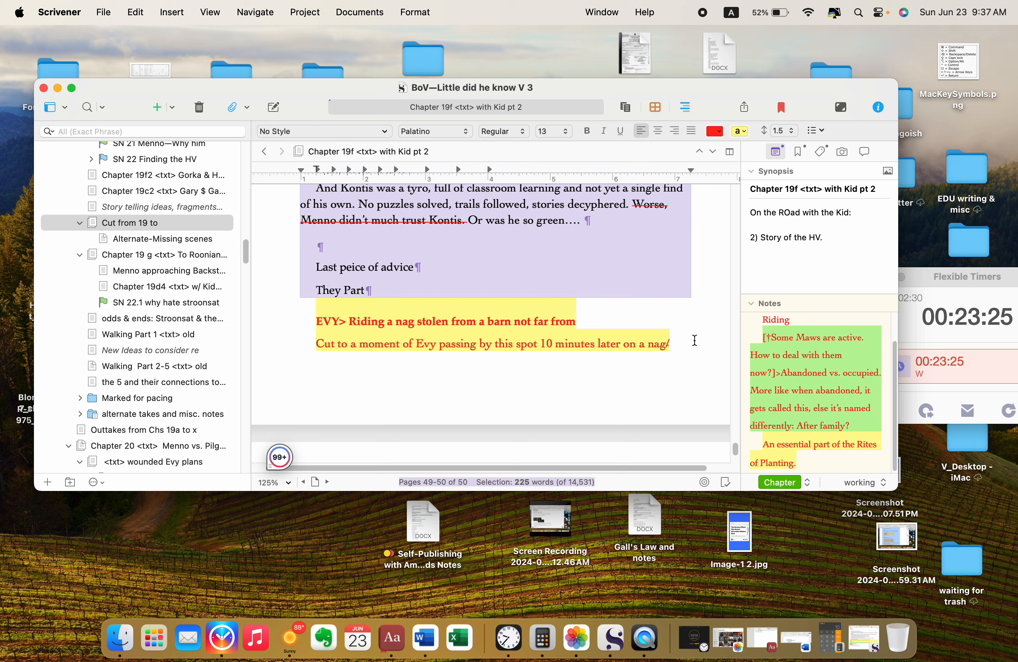
{"action": "left_click", "coordinate": [695, 340], "text": "shift"}
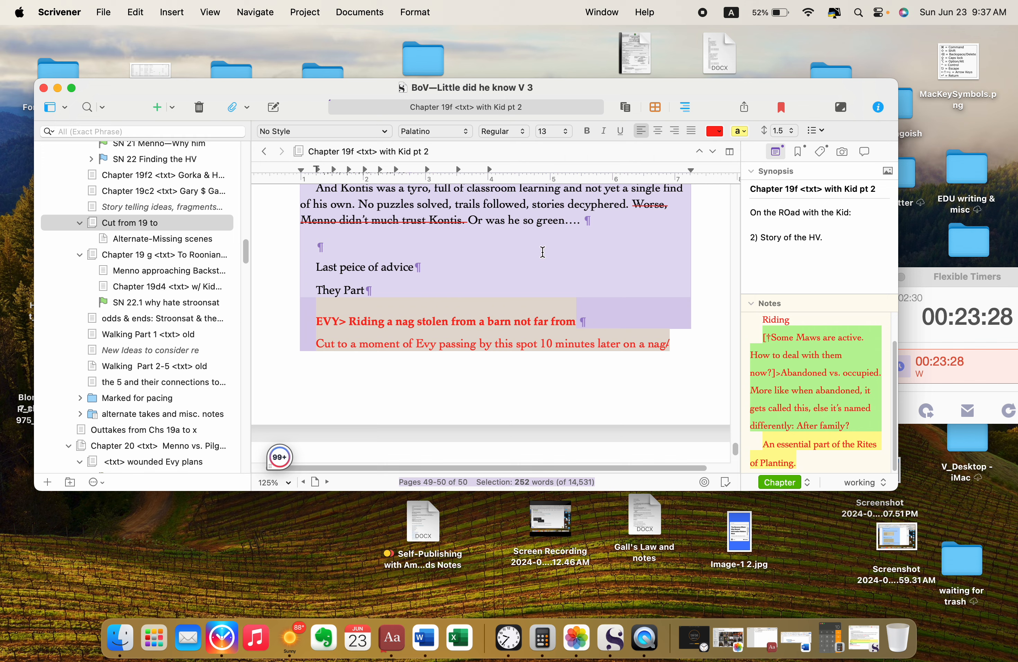
{"action": "scroll", "coordinate": [585, 264], "scroll_direction": "up", "scroll_amount": 5}
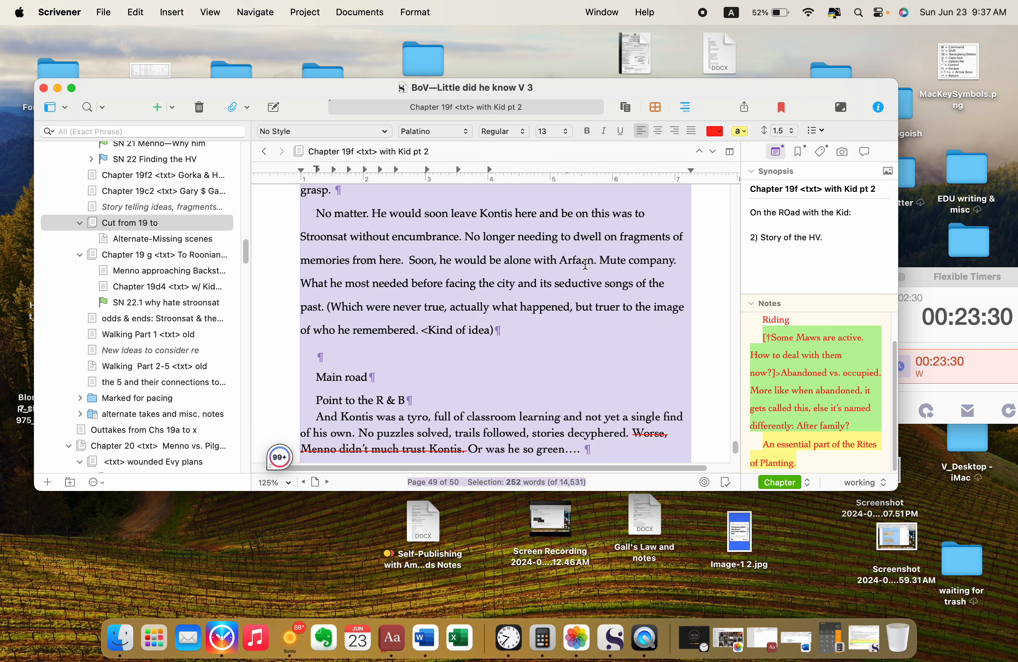
{"action": "scroll", "coordinate": [584, 263], "scroll_direction": "down", "scroll_amount": 3}
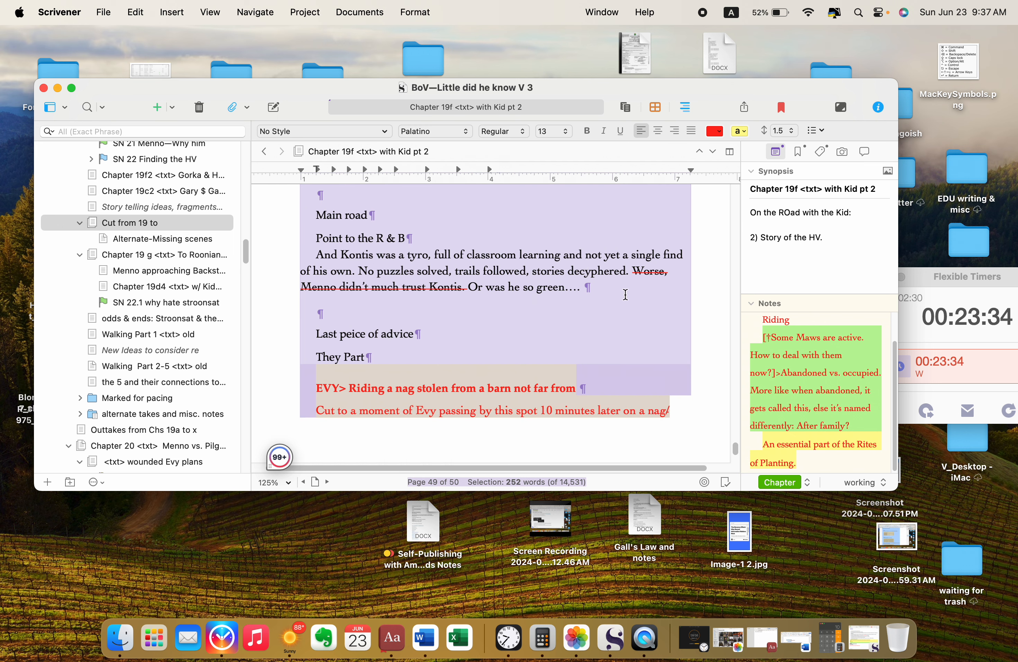
{"action": "key", "text": "shift+Up"}
{"action": "key", "text": "shift+Up"}
{"action": "key", "text": "shift+Up"}
{"action": "key", "text": "shift+Up"}
{"action": "key", "text": "super+x"}
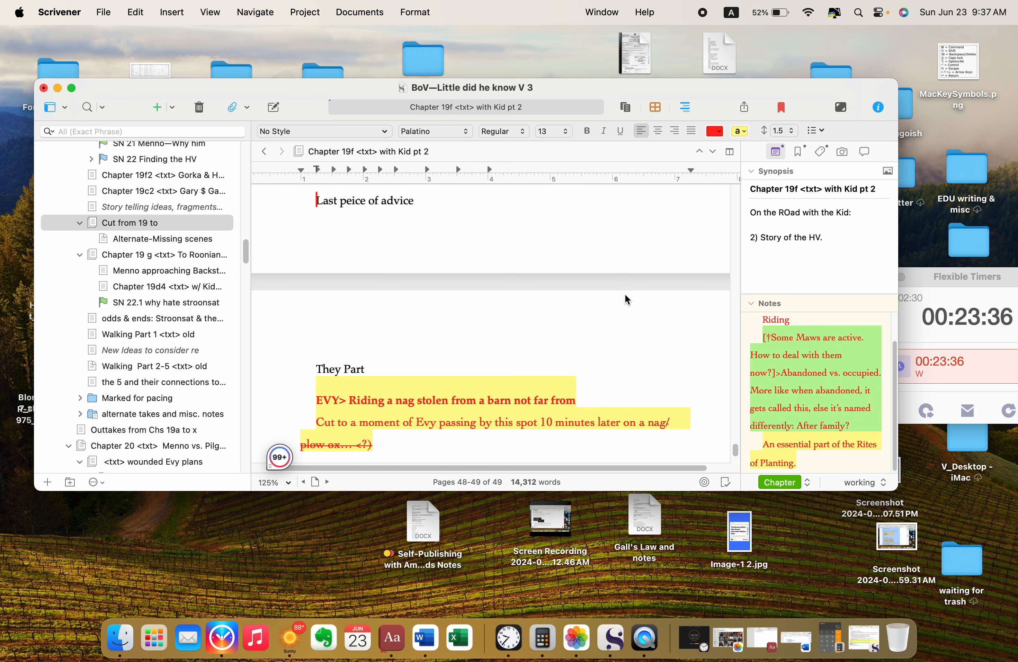
Step: Restore the minimized "Cut from 19 to" window, paste the cut draft at its end and return to the chapter window
{"action": "left_click", "coordinate": [861, 647]}
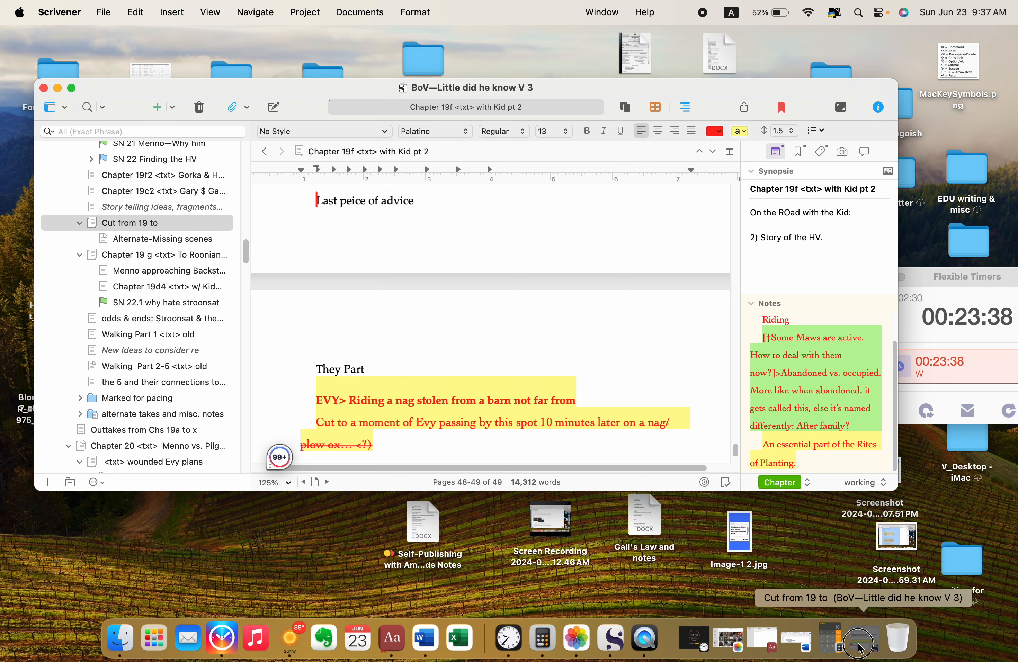
{"action": "key", "text": "super+v"}
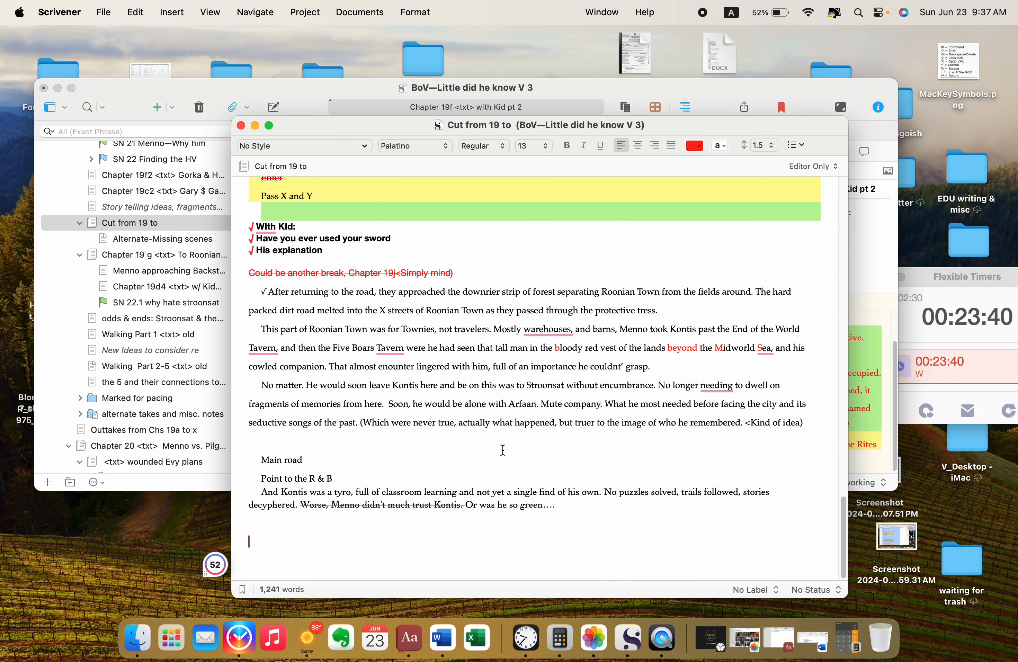
{"action": "left_click", "coordinate": [294, 92]}
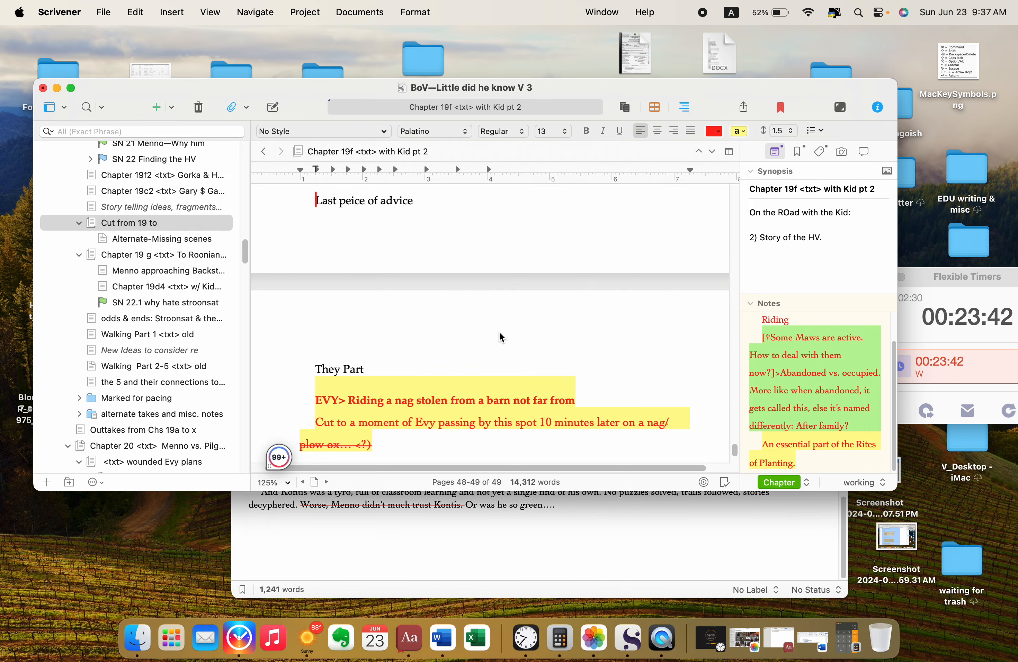
Step: Cut all remaining notes after the empty item 1, from "why didn't you" through "do go back and map things out."
{"action": "scroll", "coordinate": [499, 333], "scroll_direction": "up", "scroll_amount": 5}
{"action": "scroll", "coordinate": [498, 332], "scroll_direction": "up", "scroll_amount": 3}
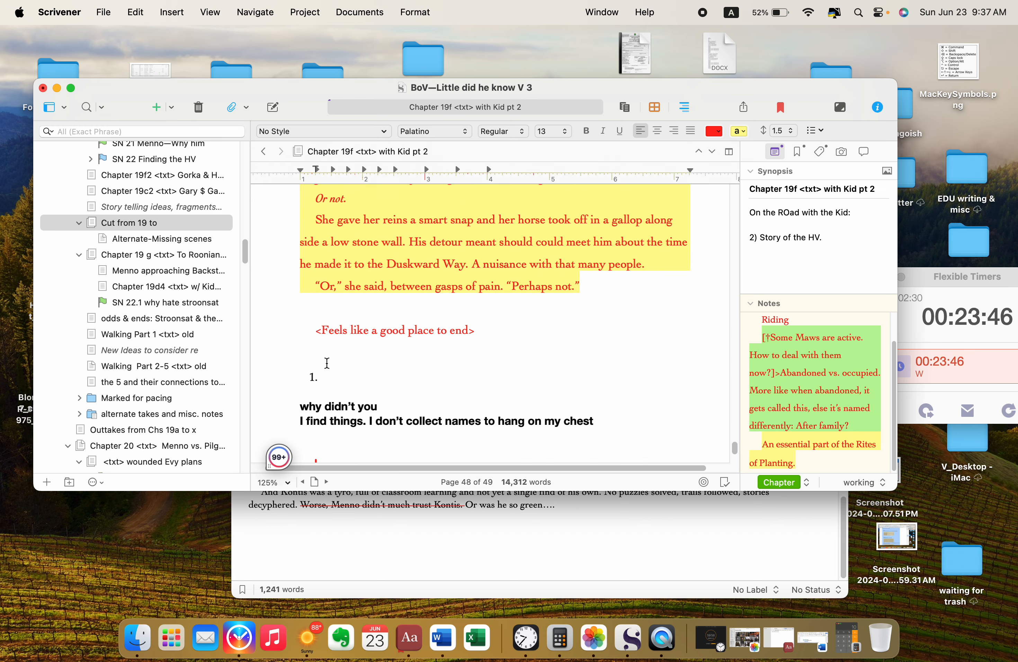
{"action": "left_click_drag", "start_coordinate": [326, 363], "coordinate": [419, 526]}
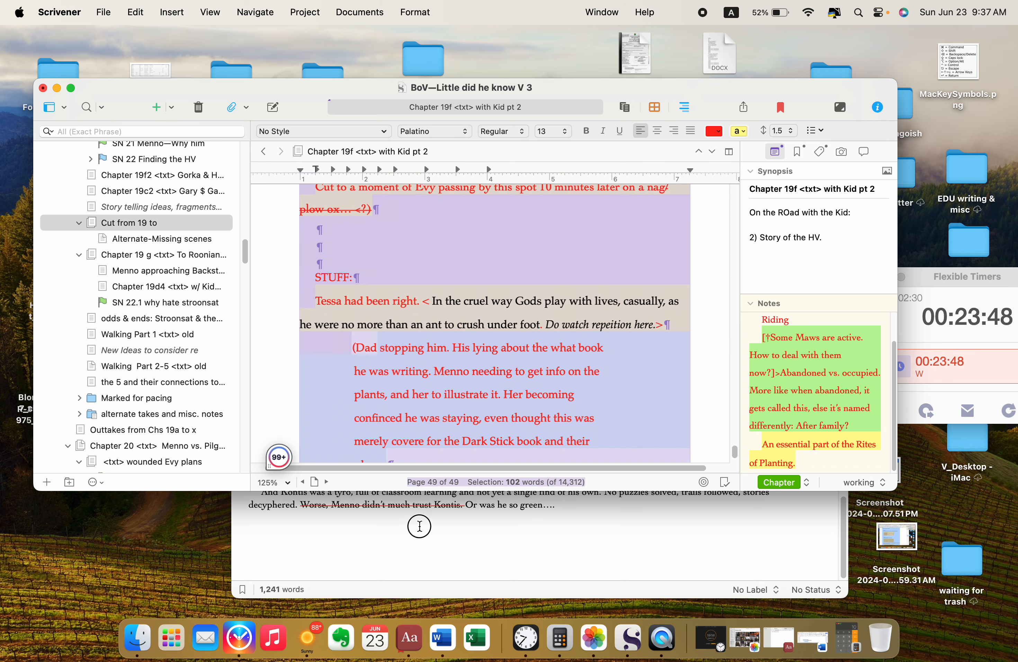
{"action": "key", "text": "super+x"}
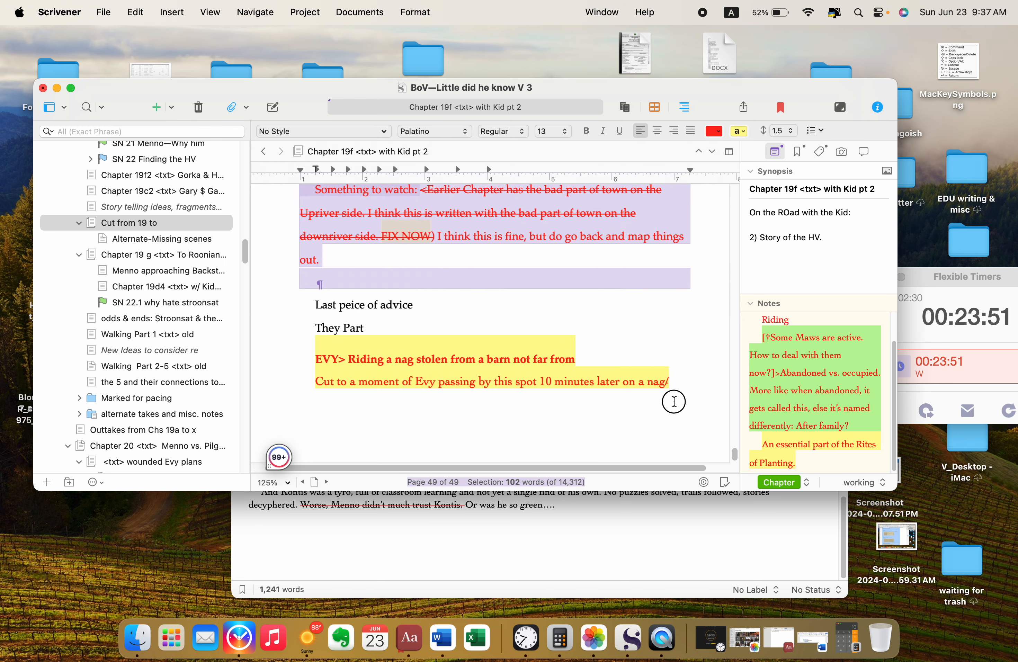
{"action": "key", "text": "super+x"}
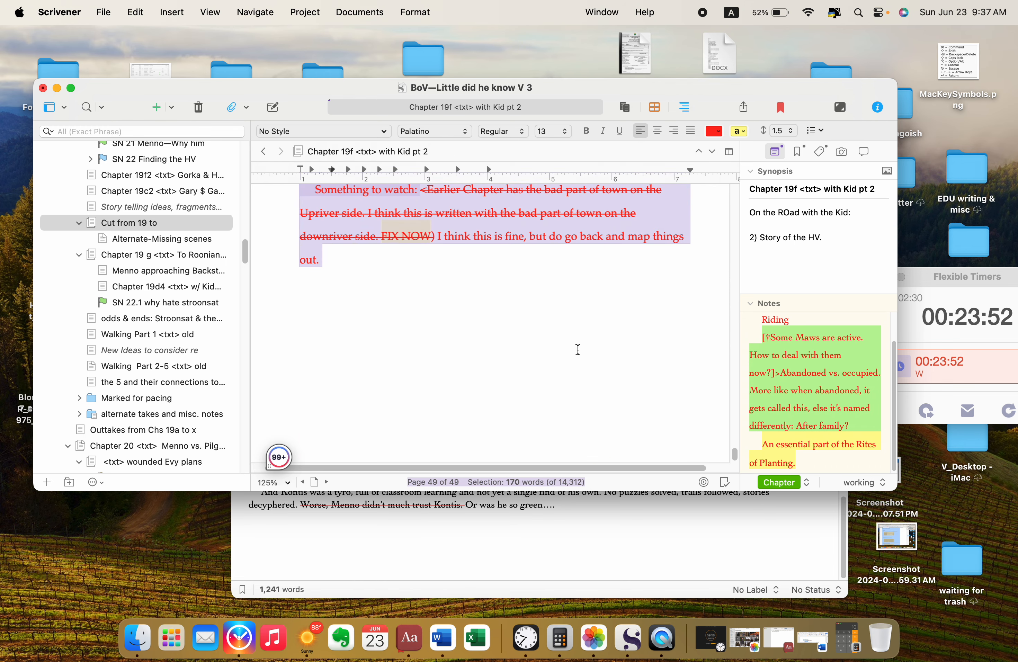
{"action": "key", "text": "super+x"}
Step: Paste the remaining cut notes at the end of the "Cut from 19 to" document
{"action": "left_click", "coordinate": [596, 540]}
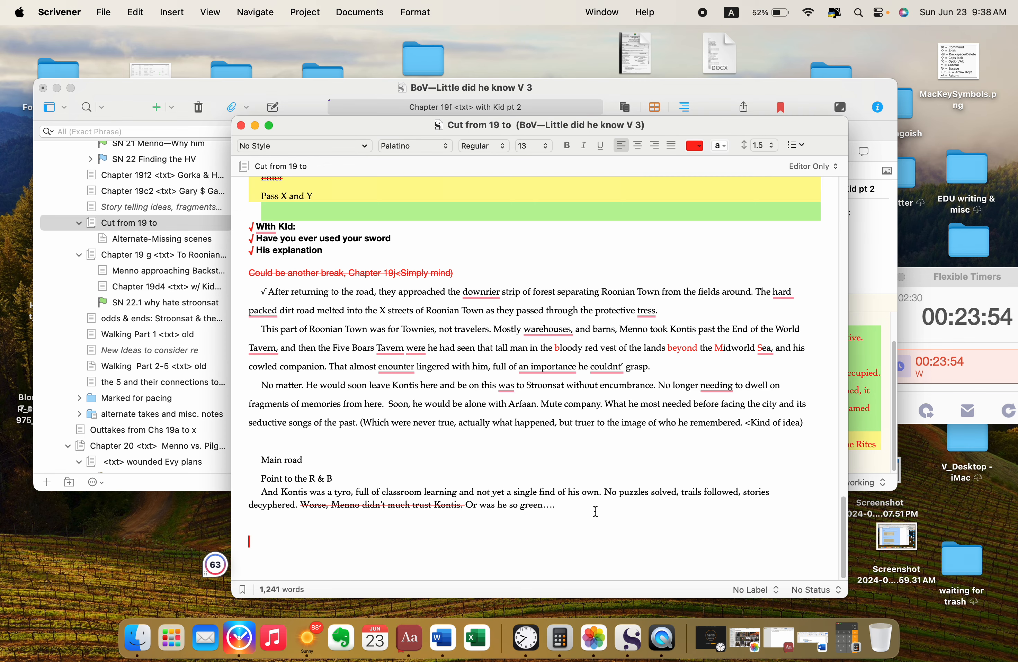
{"action": "key", "text": "super+v"}
{"action": "key", "text": "super+Tab"}
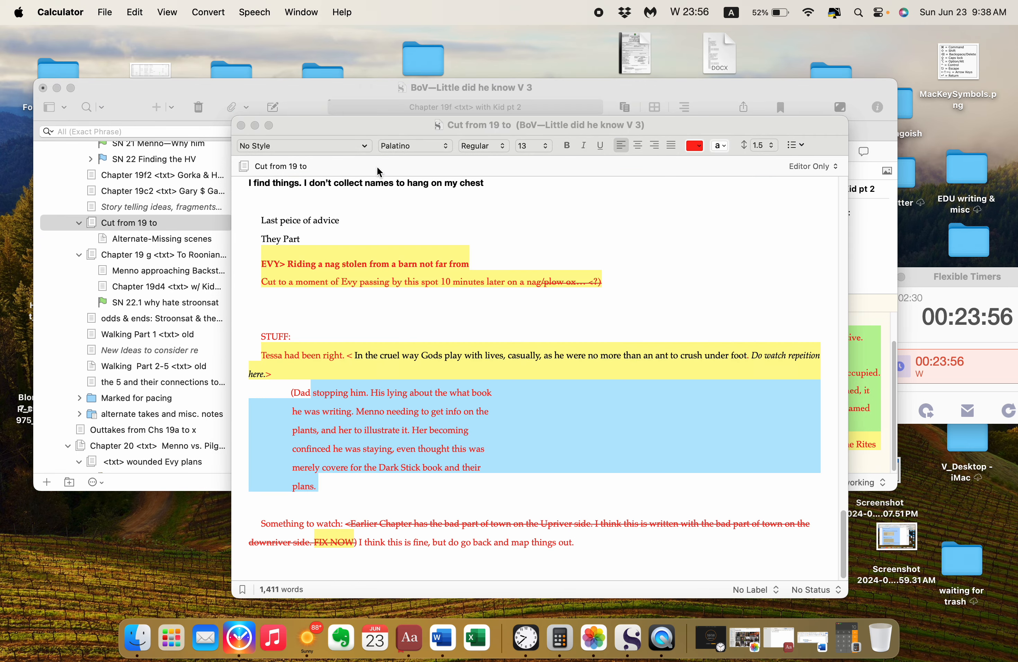
Step: Return to the chapter window and remove the empty numbered item below "<Feels like a good place to end>"
{"action": "left_click", "coordinate": [372, 79]}
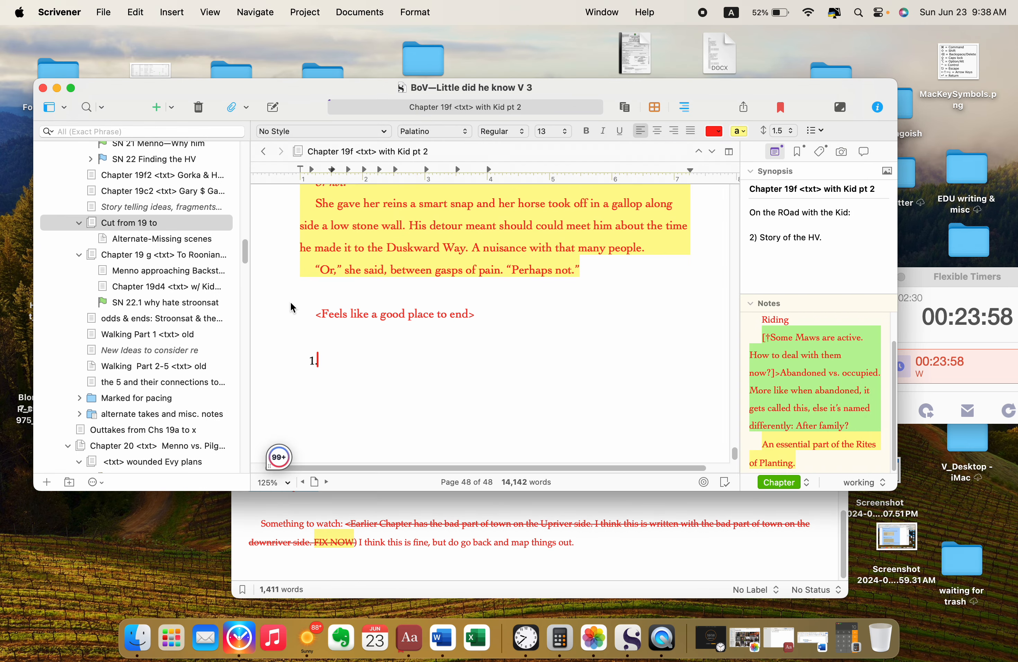
{"action": "left_click_drag", "start_coordinate": [328, 363], "coordinate": [279, 341]}
{"action": "key", "text": "Return"}
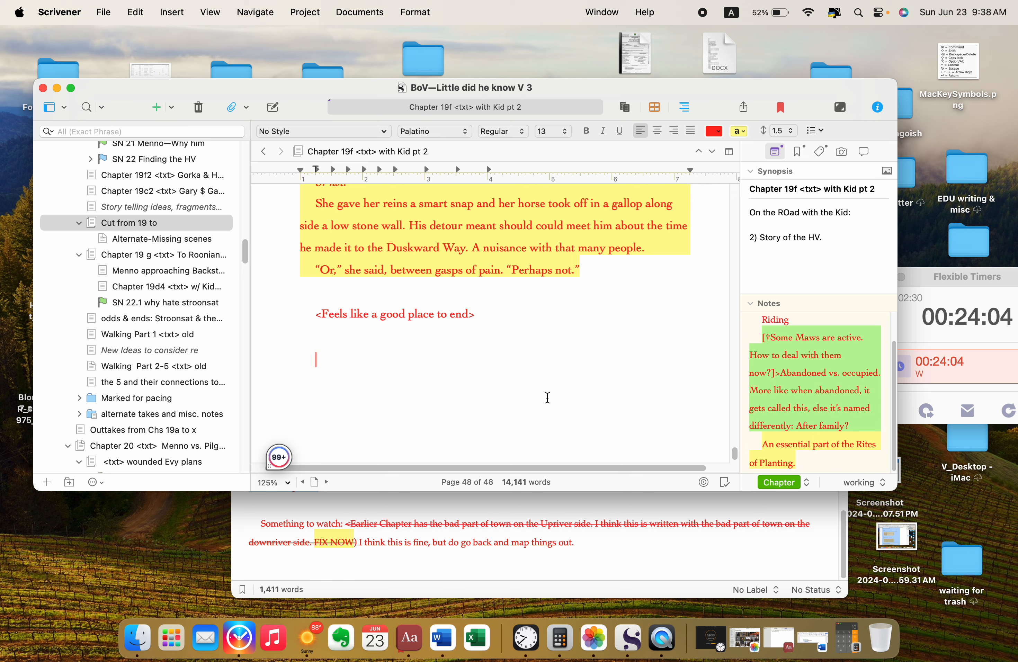
Step: Review the chapter's closing pages from page 42 onward to find where the green-highlighted text stops
{"action": "scroll", "coordinate": [546, 398], "scroll_direction": "up", "scroll_amount": 3}
{"action": "scroll", "coordinate": [547, 397], "scroll_direction": "up", "scroll_amount": 20}
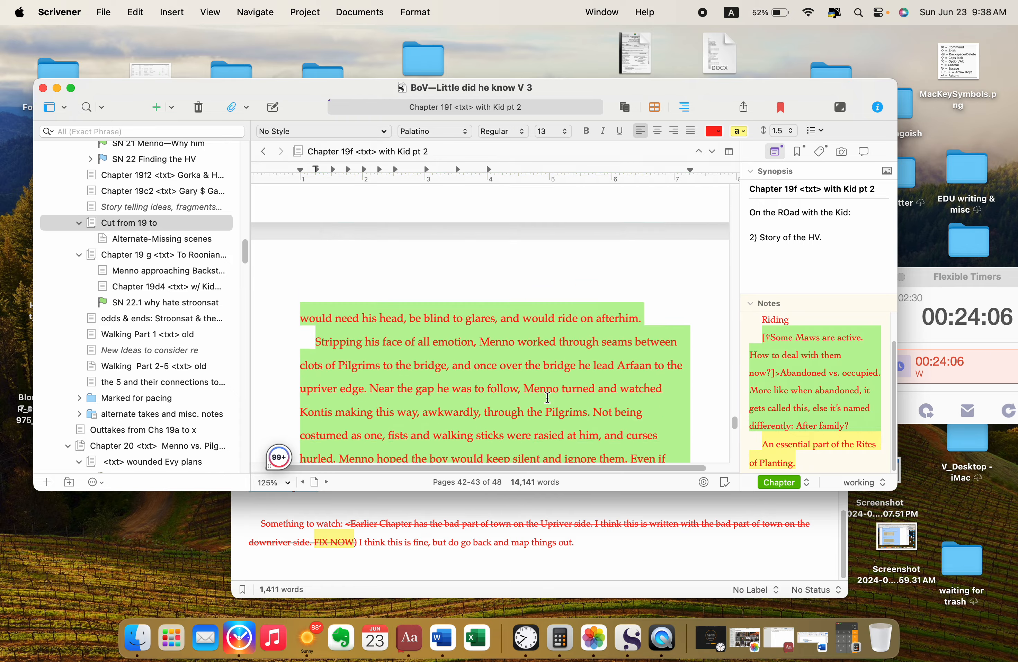
{"action": "scroll", "coordinate": [547, 397], "scroll_direction": "down", "scroll_amount": 5}
{"action": "scroll", "coordinate": [547, 397], "scroll_direction": "down", "scroll_amount": 15}
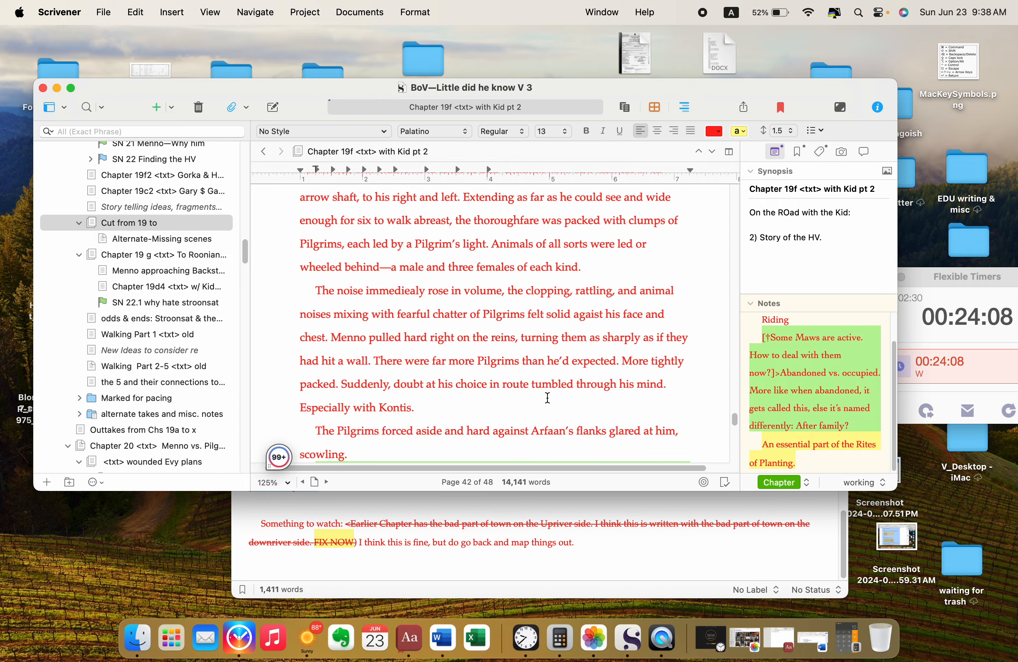
{"action": "scroll", "coordinate": [547, 398], "scroll_direction": "down", "scroll_amount": 15}
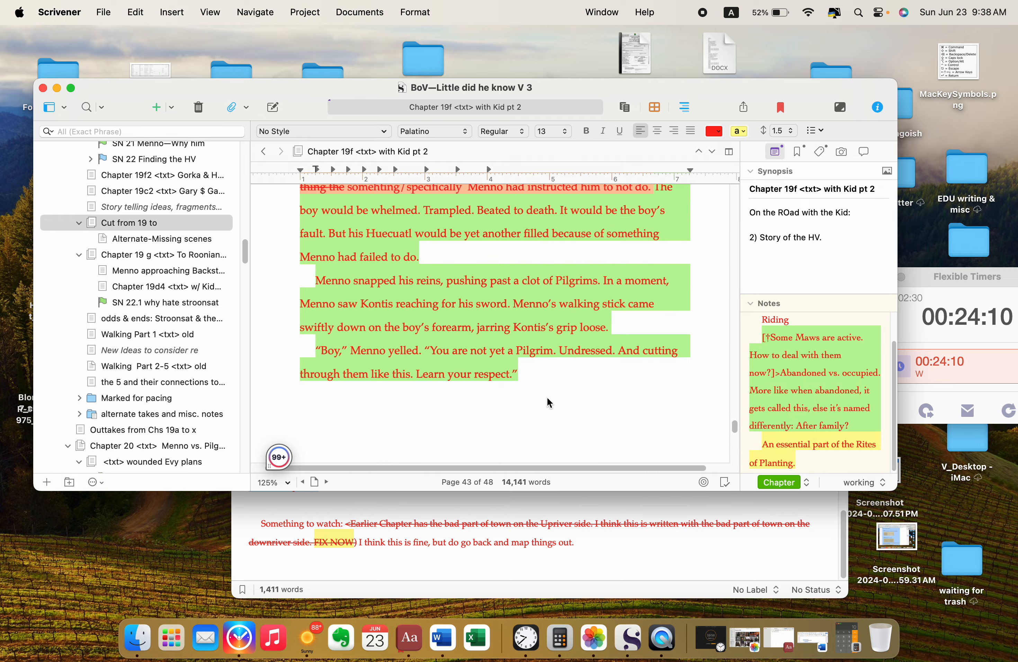
{"action": "scroll", "coordinate": [547, 400], "scroll_direction": "down", "scroll_amount": 10}
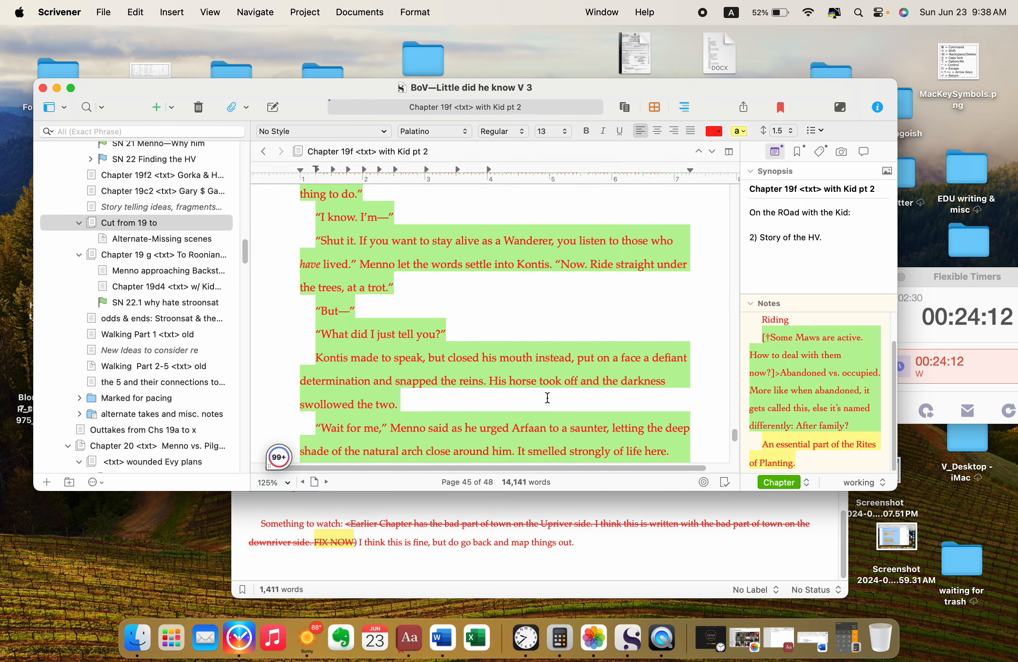
{"action": "scroll", "coordinate": [547, 397], "scroll_direction": "up", "scroll_amount": 5}
{"action": "scroll", "coordinate": [548, 397], "scroll_direction": "down", "scroll_amount": 10}
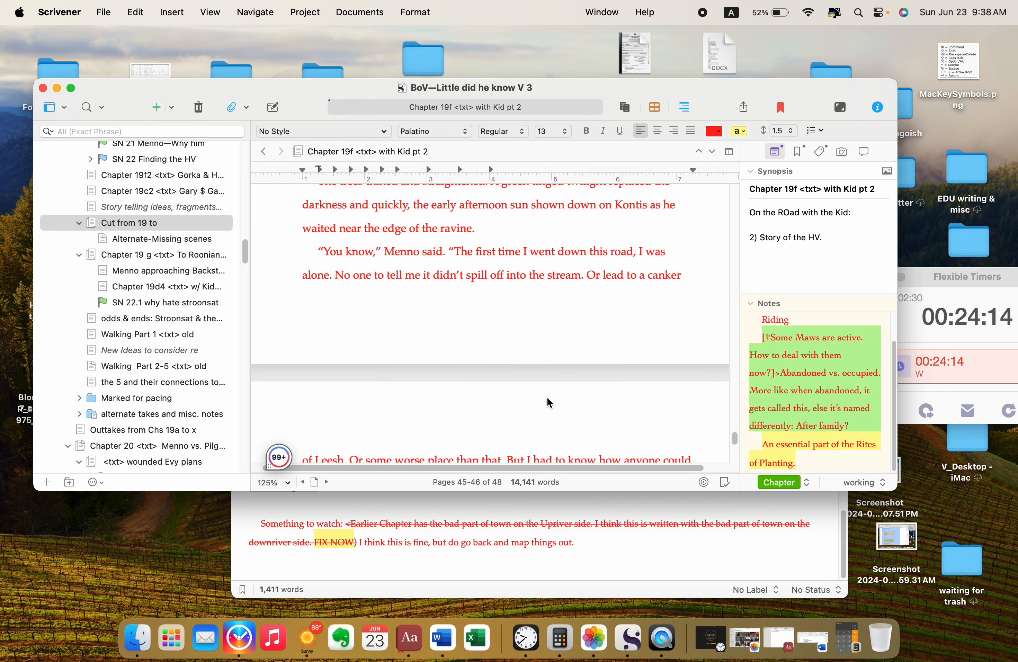
{"action": "scroll", "coordinate": [550, 403], "scroll_direction": "up", "scroll_amount": 6}
{"action": "scroll", "coordinate": [550, 403], "scroll_direction": "up", "scroll_amount": 5}
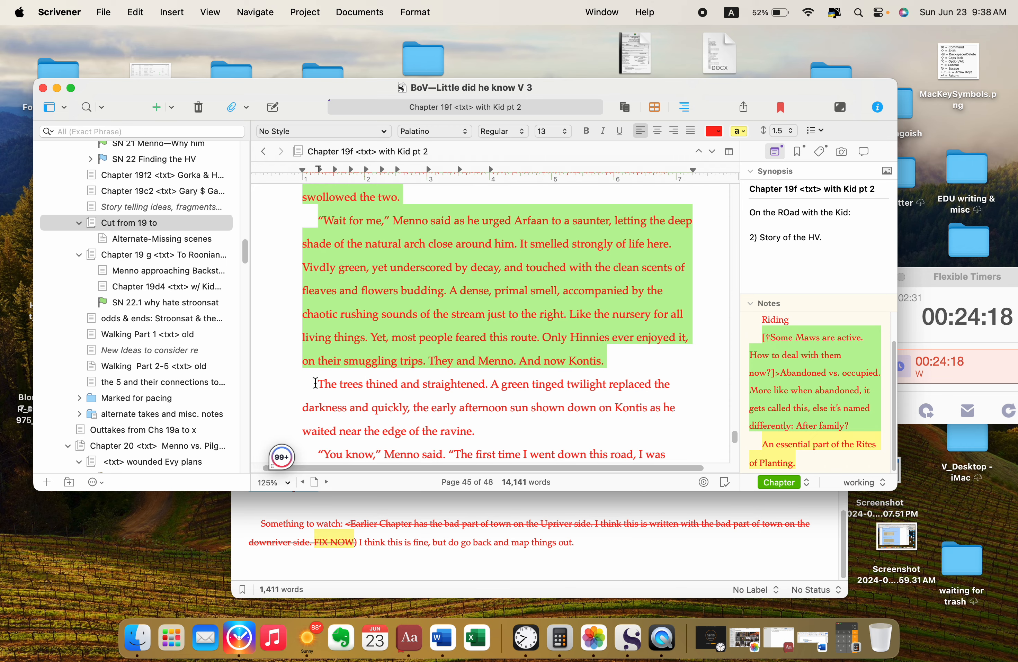
Step: Highlight the text from "The trees thined and straightened" through "Perhaps not." in yellow
{"action": "left_click_drag", "start_coordinate": [315, 383], "coordinate": [479, 429]}
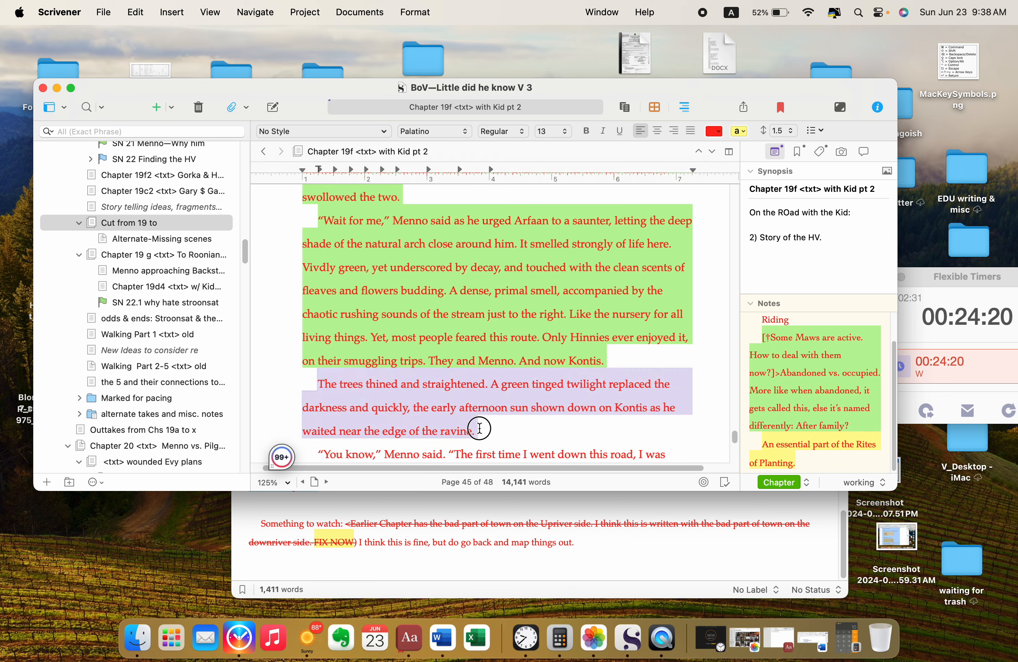
{"action": "scroll", "coordinate": [480, 429], "scroll_direction": "down", "scroll_amount": 20}
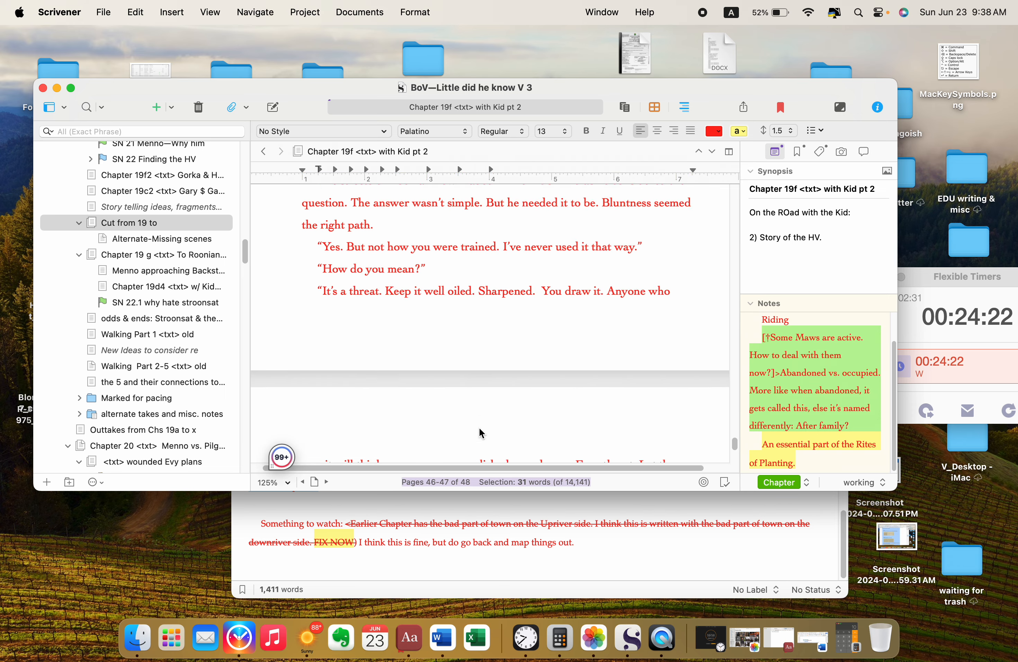
{"action": "scroll", "coordinate": [480, 429], "scroll_direction": "down", "scroll_amount": 15}
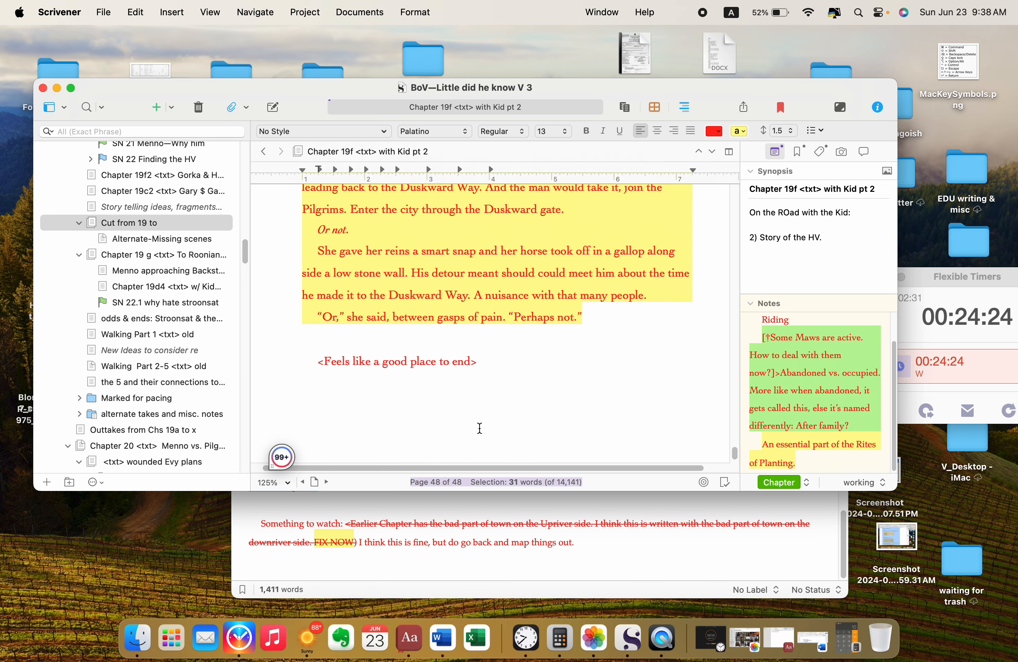
{"action": "scroll", "coordinate": [555, 426], "scroll_direction": "left", "scroll_amount": 1}
{"action": "left_click", "coordinate": [610, 429], "text": "shift"}
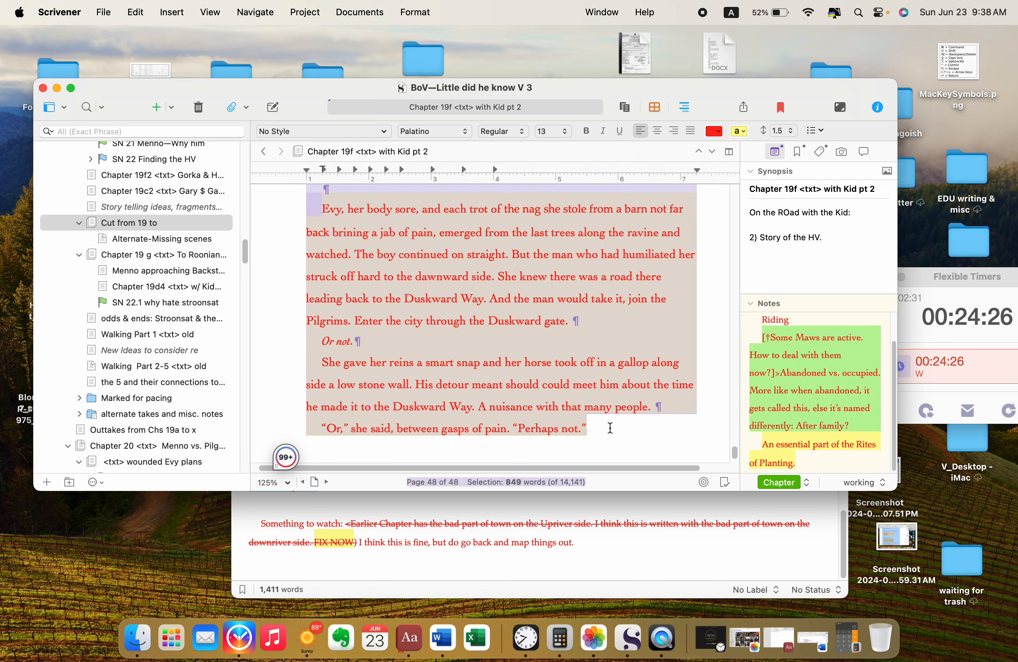
{"action": "left_click", "coordinate": [744, 131]}
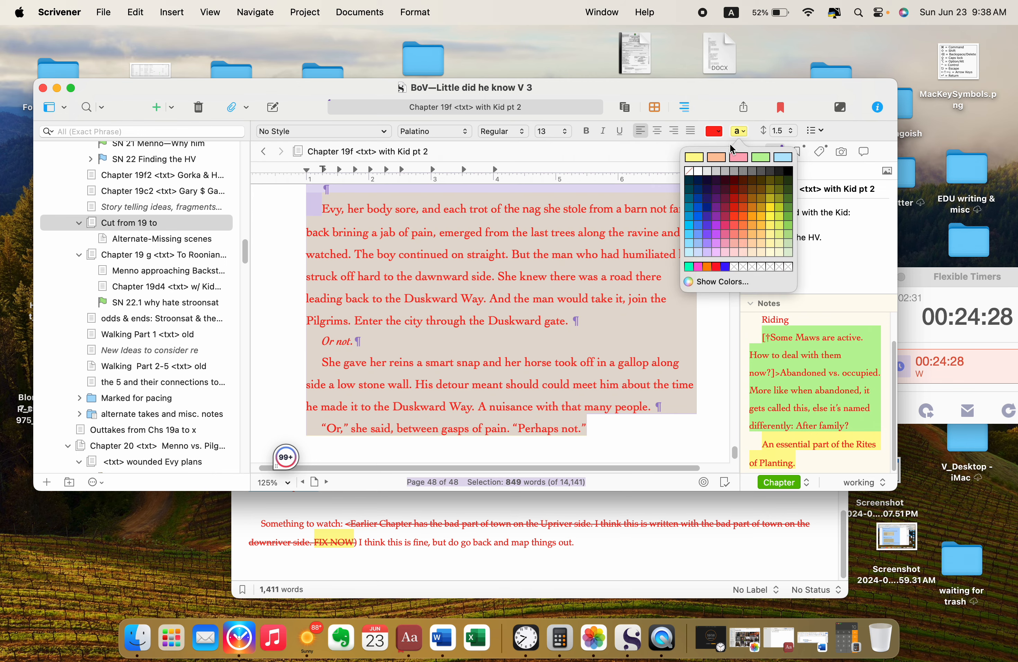
{"action": "left_click", "coordinate": [703, 159]}
{"action": "left_click", "coordinate": [652, 437]}
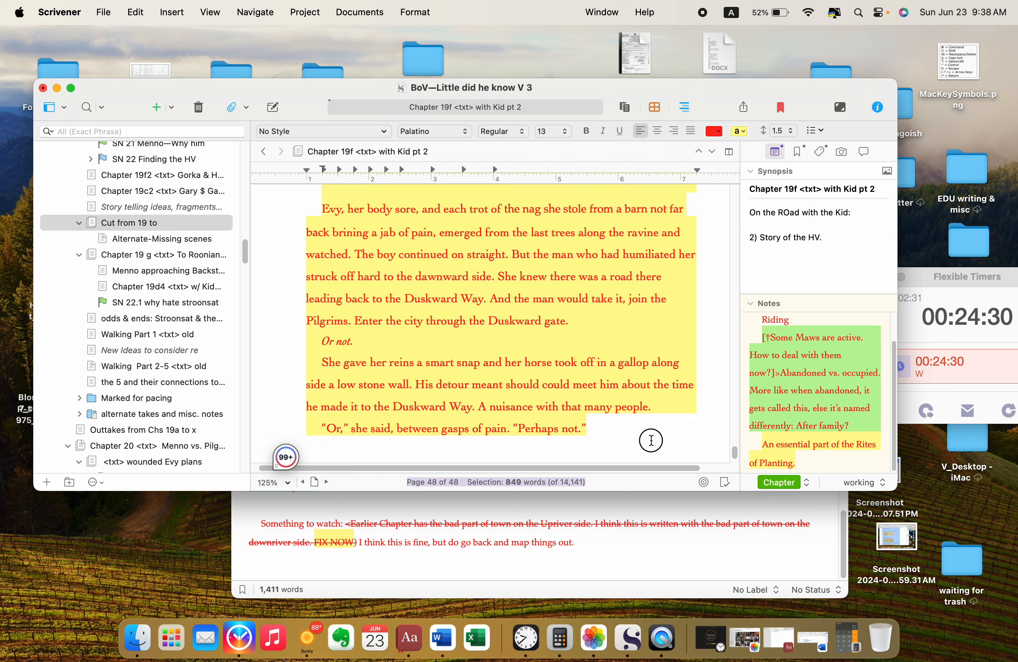
Step: Look back through the green-highlighted Pilgrims scene to where it begins on page 42
{"action": "scroll", "coordinate": [653, 437], "scroll_direction": "up", "scroll_amount": 15}
{"action": "scroll", "coordinate": [652, 439], "scroll_direction": "up", "scroll_amount": 5}
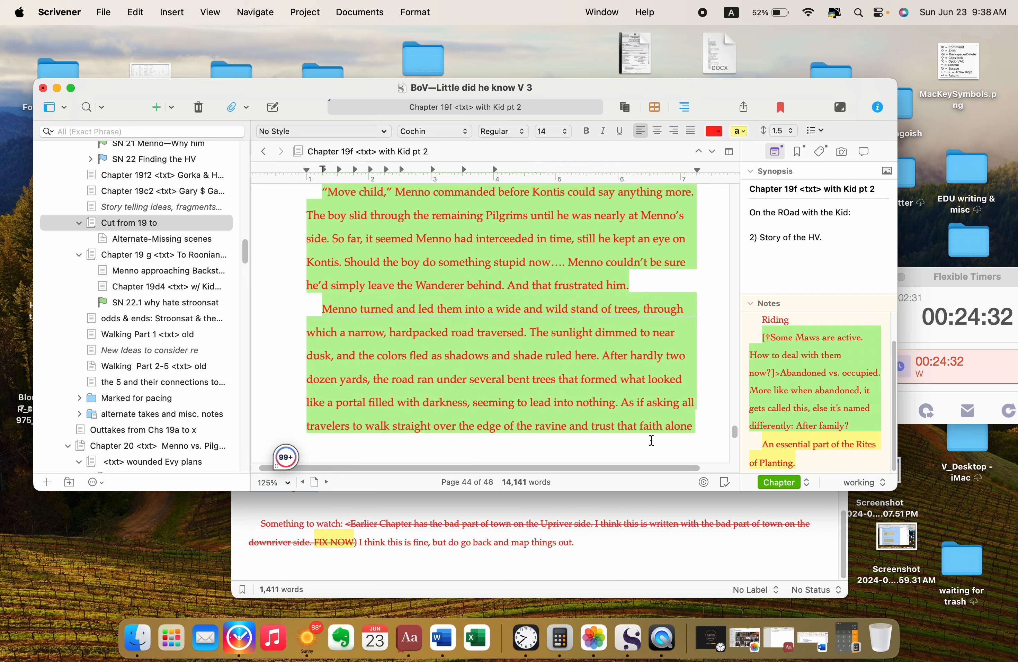
{"action": "scroll", "coordinate": [652, 439], "scroll_direction": "up", "scroll_amount": 6}
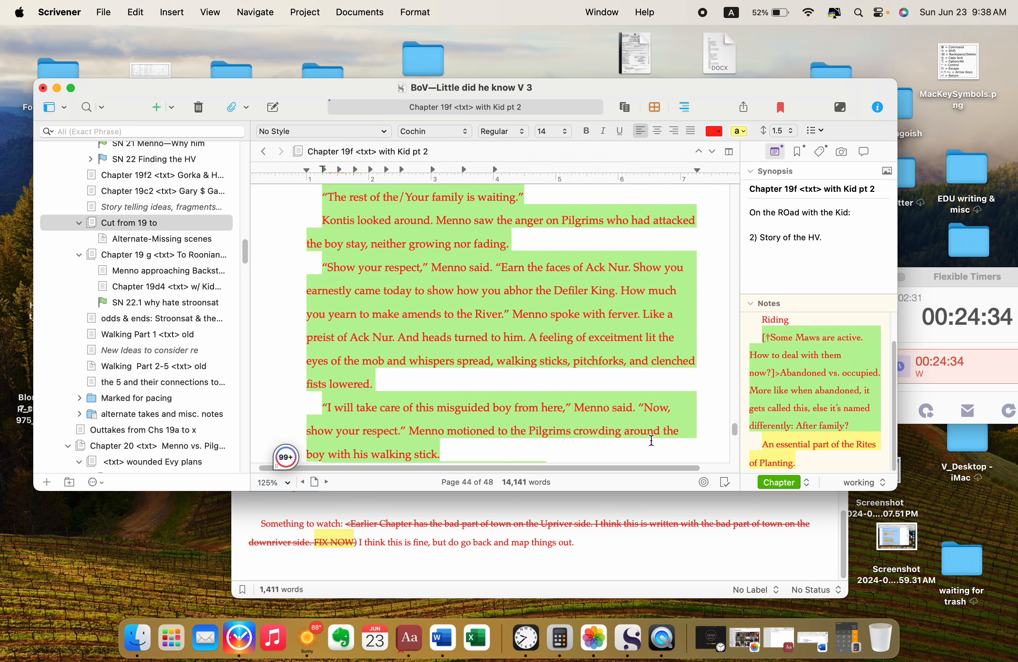
{"action": "scroll", "coordinate": [651, 440], "scroll_direction": "up", "scroll_amount": 8}
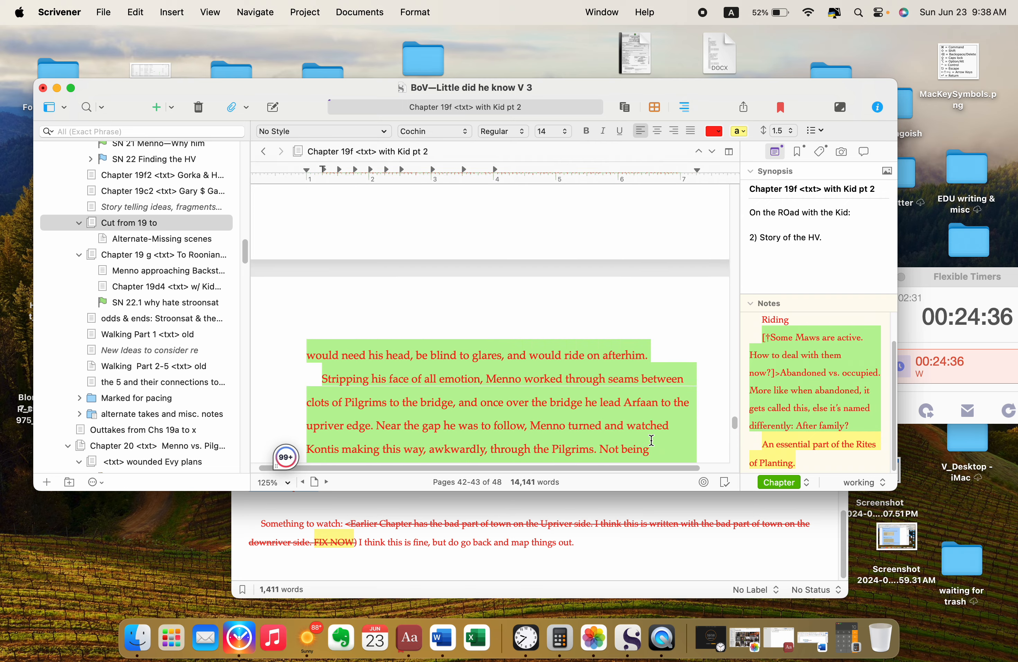
{"action": "scroll", "coordinate": [652, 434], "scroll_direction": "down", "scroll_amount": 3}
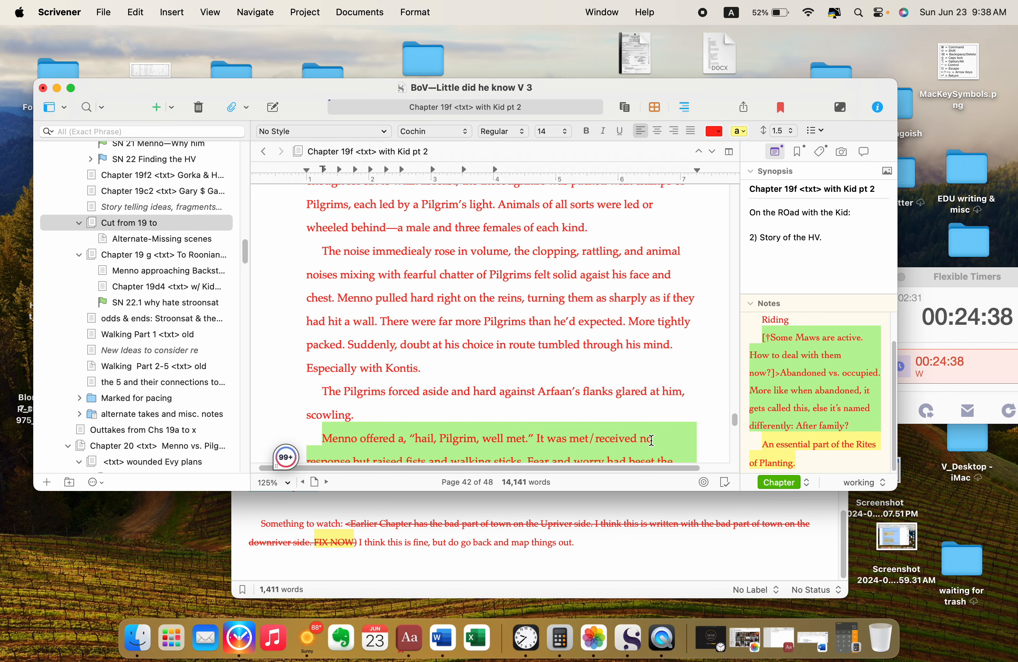